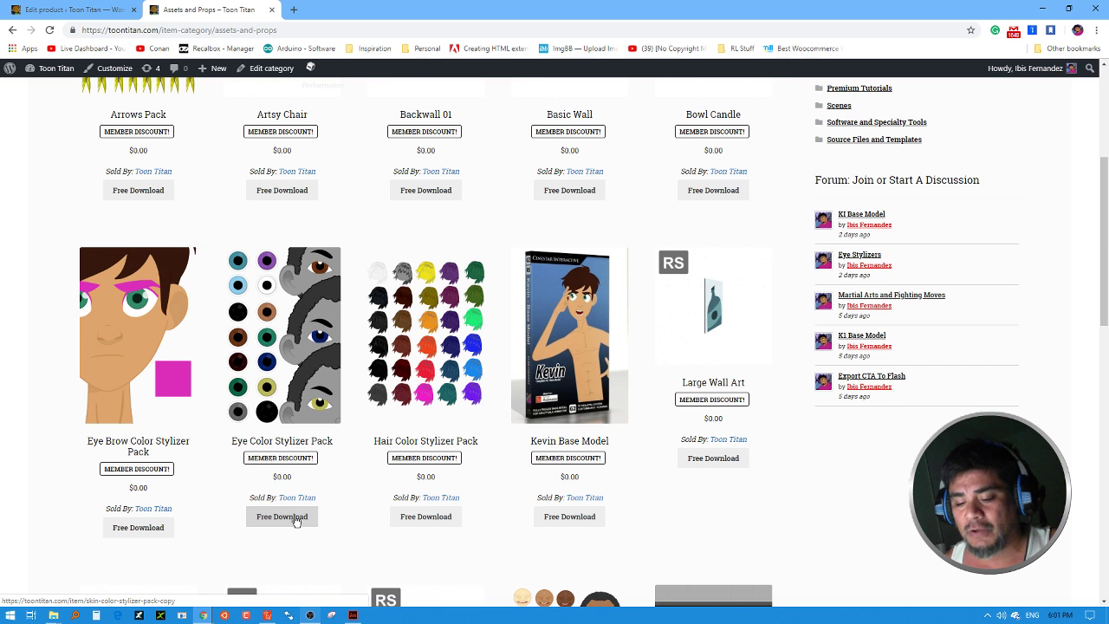
Get the free Eye Color Stylizer Pack and close the Eye-Stylizers.zip archive window.
left_click(294, 518)
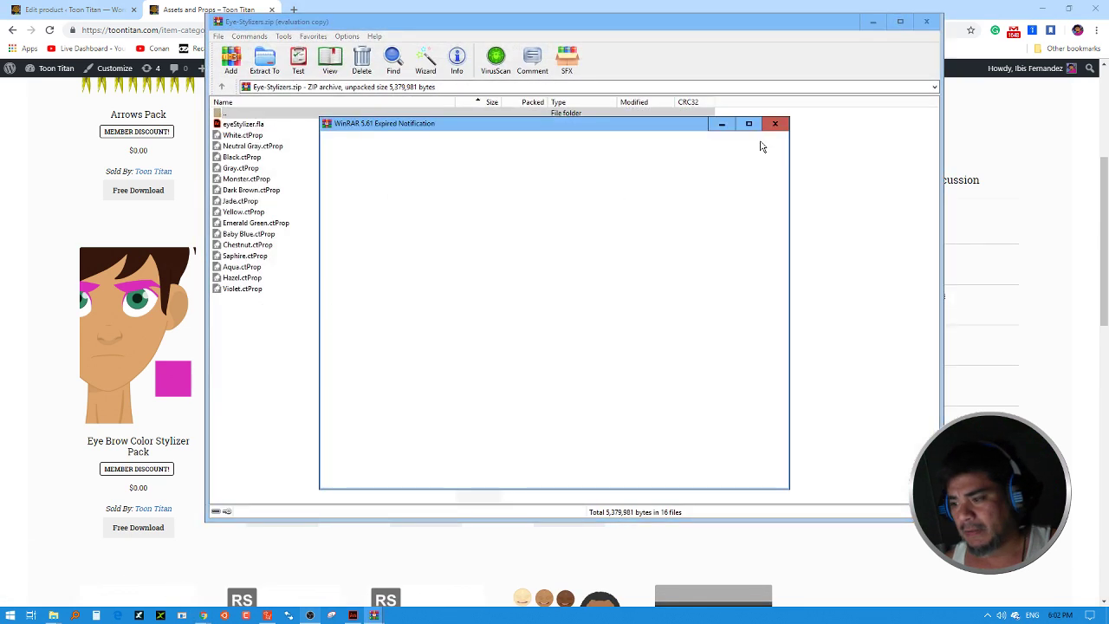
left_click(774, 127)
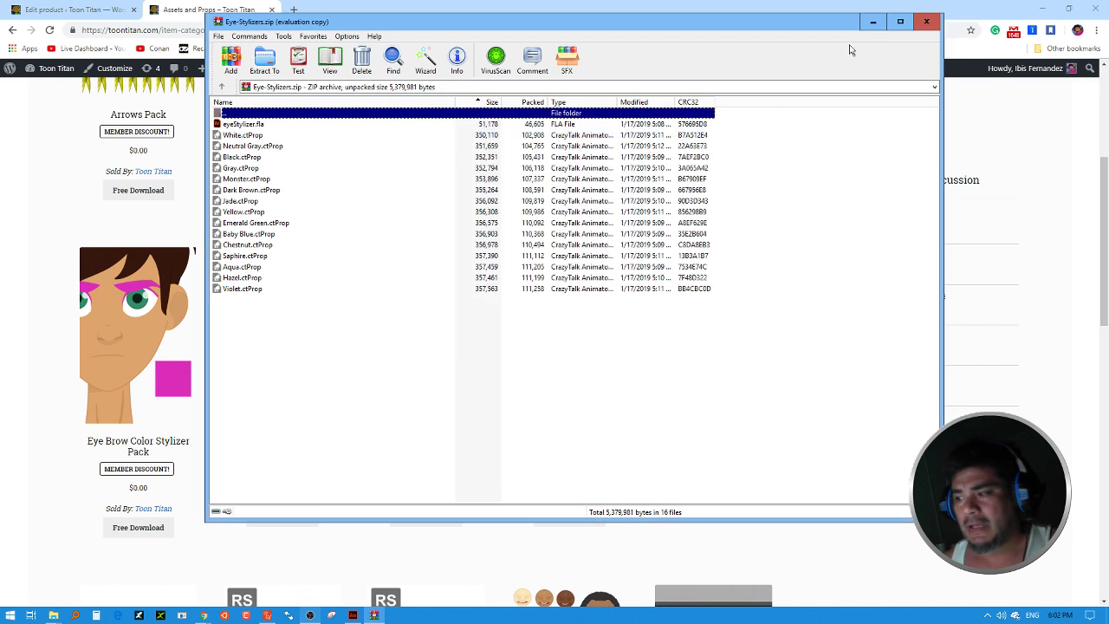
left_click(925, 23)
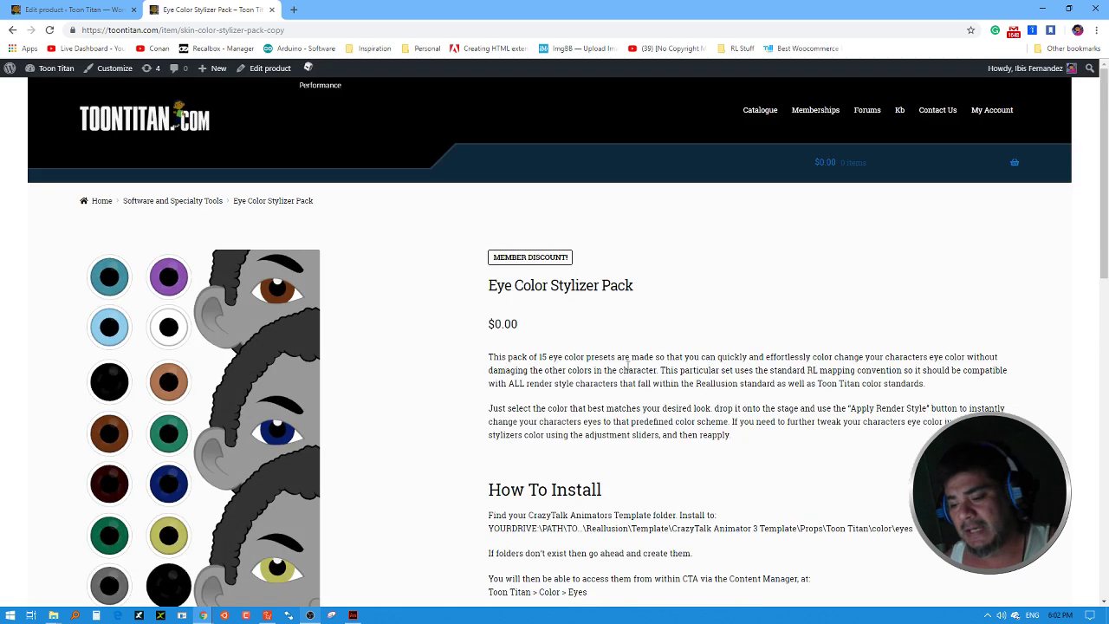
Read the description and How To Install instructions on the Eye Color Stylizer Pack page.
scroll(628, 364, "down", 3)
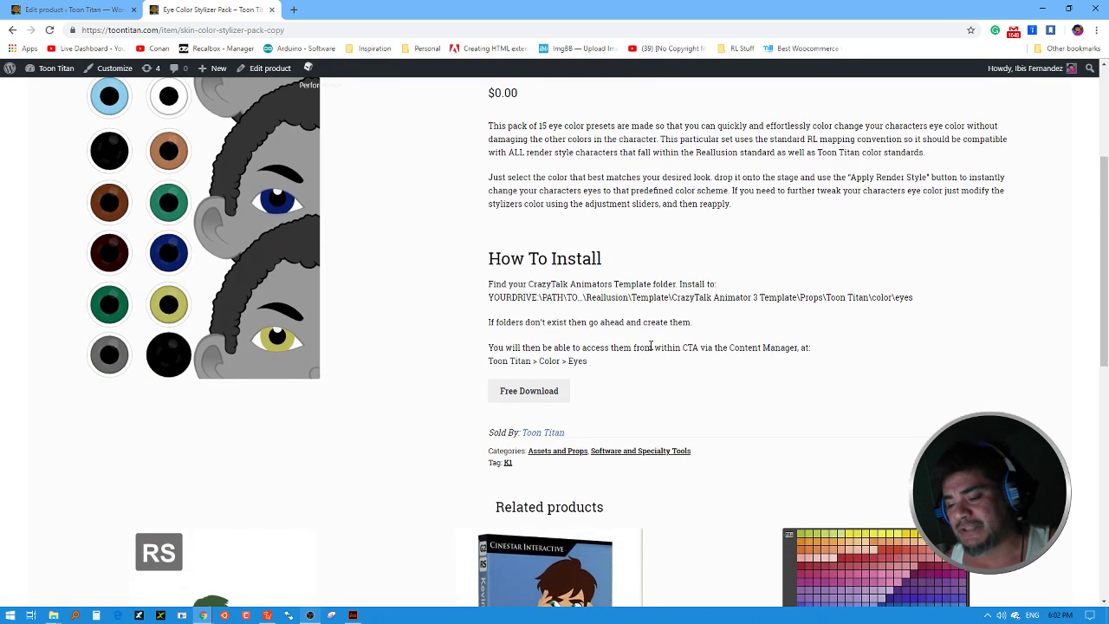
scroll(650, 346, "down", 2)
scroll(650, 346, "up", 5)
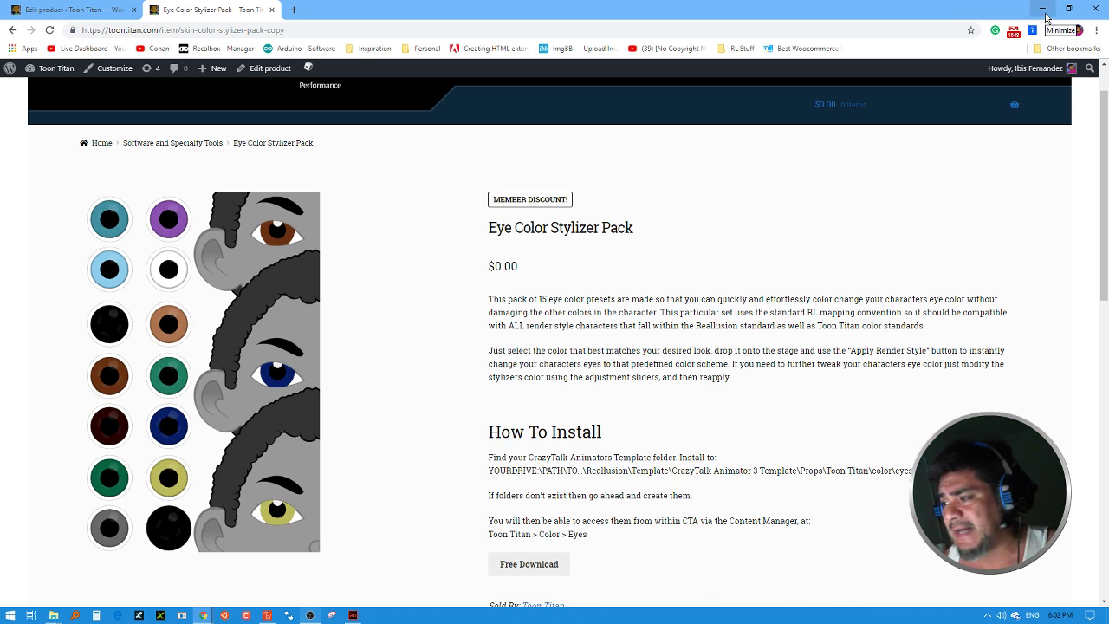
Minimize the browser and CrazyTalk Animator 3, and delete the existing Eye Stylizers folder from the desktop.
left_click(1044, 10)
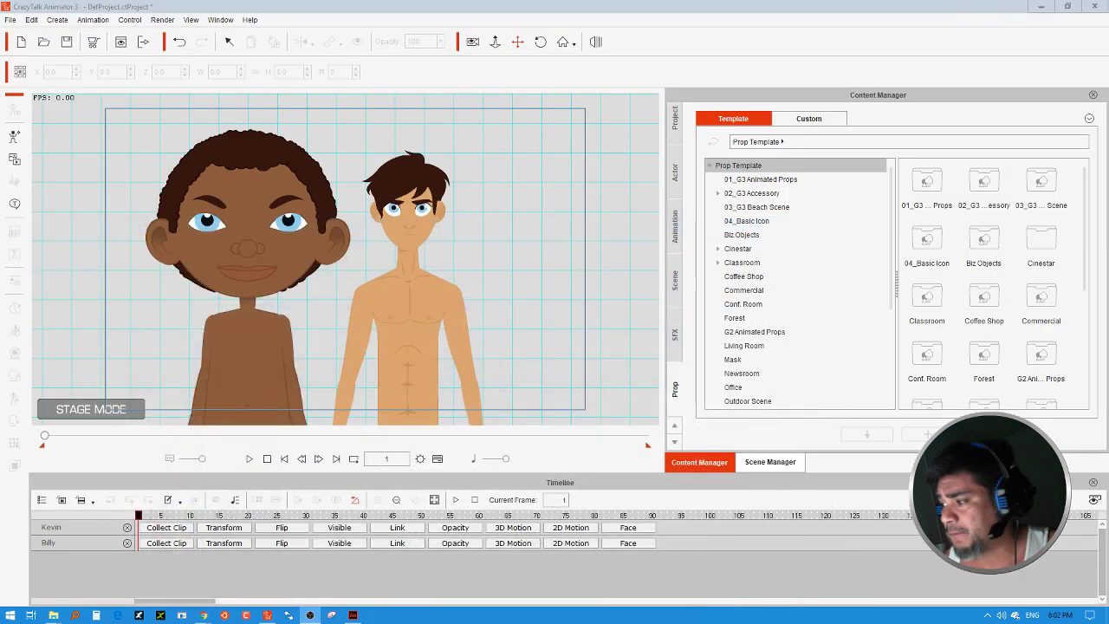
left_click(1038, 7)
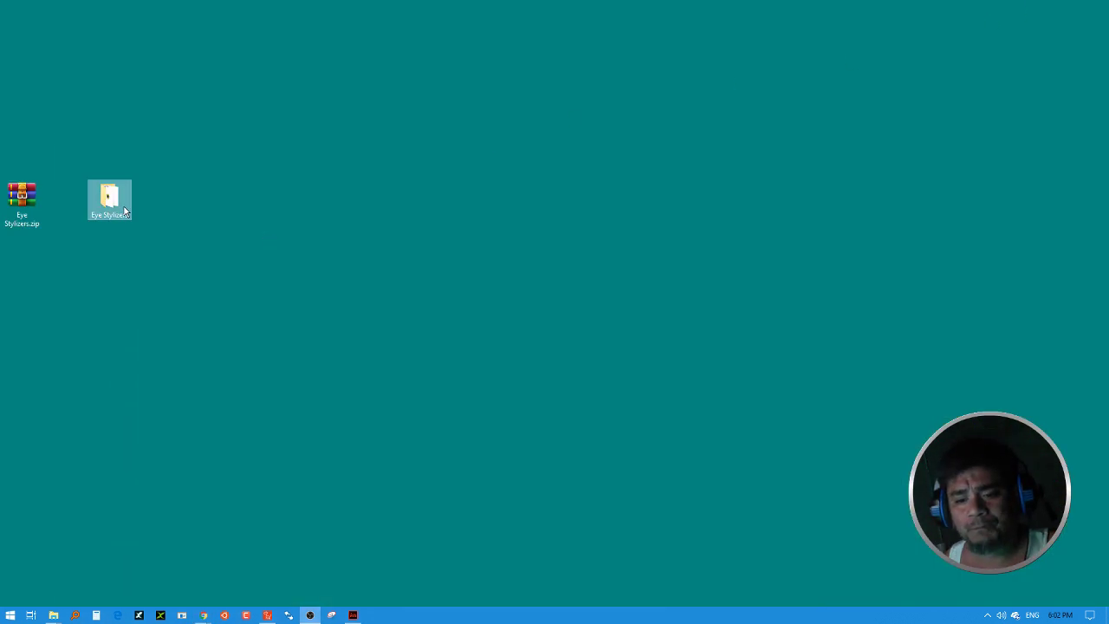
right_click(124, 206)
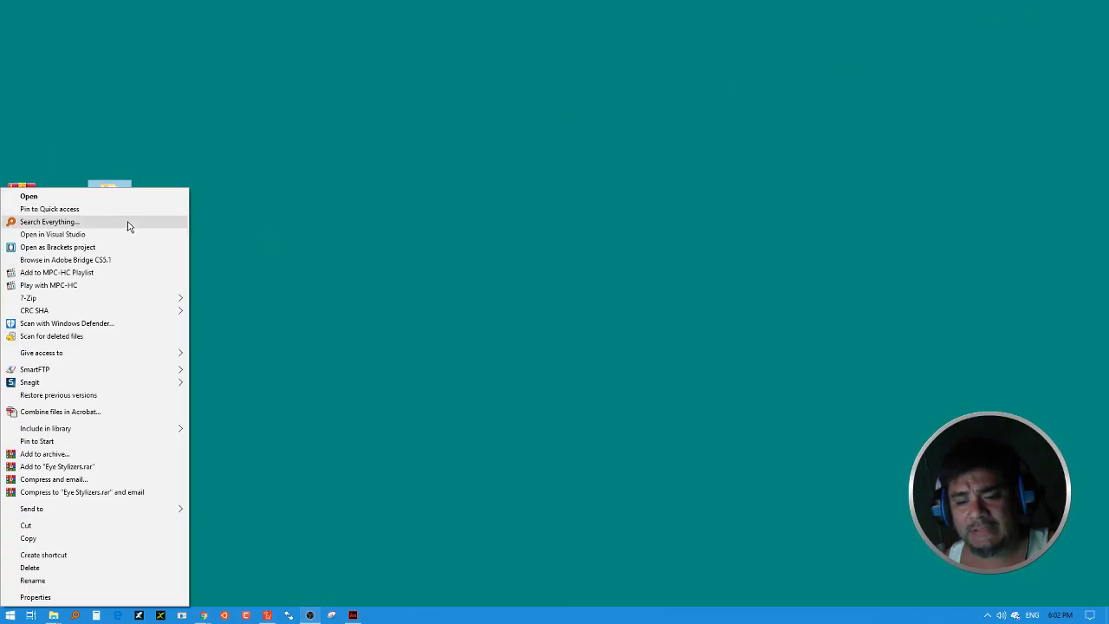
left_click(71, 569)
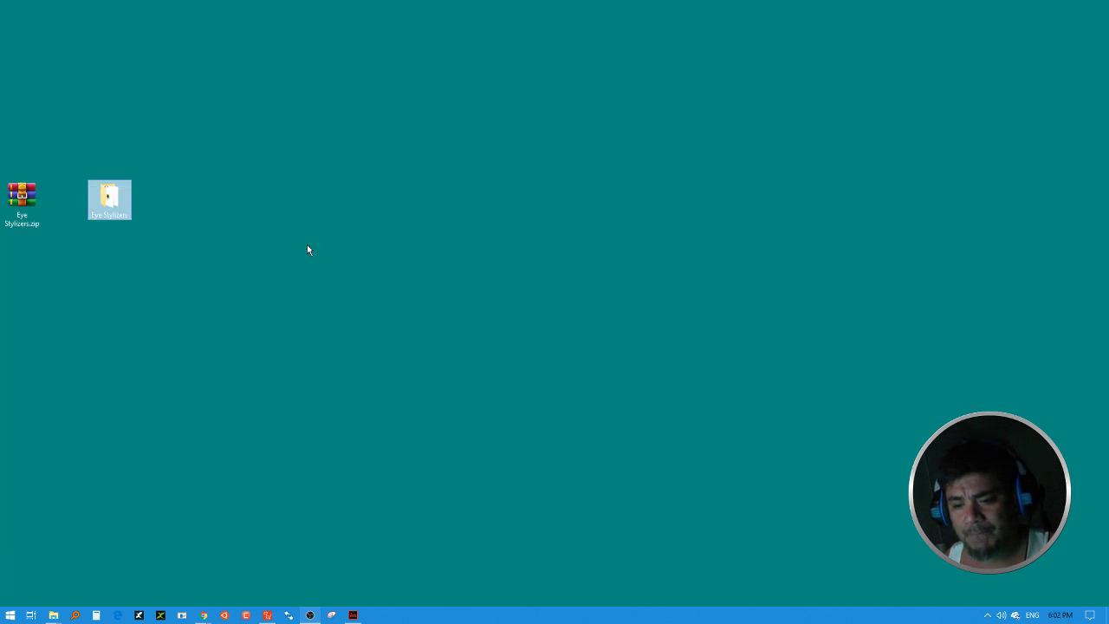
Extract Eye Stylizers.zip on the desktop and place the extracted Eye Stylizers folder beside the archive.
left_click(27, 204)
left_click_drag(38, 201, 191, 223)
left_click(264, 281)
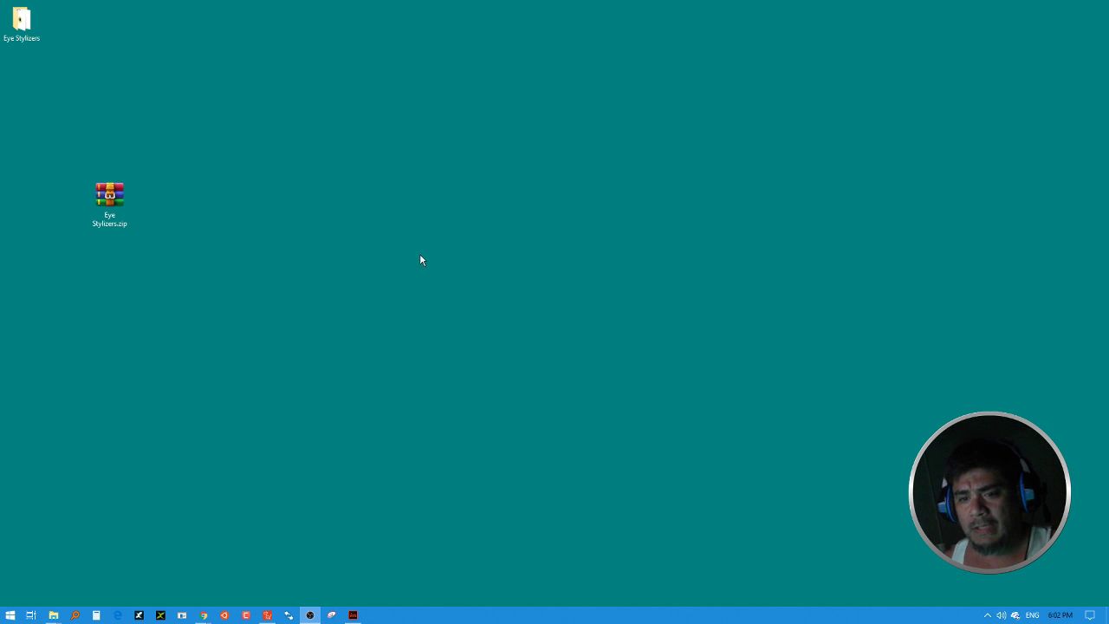
left_click_drag(21, 21, 161, 202)
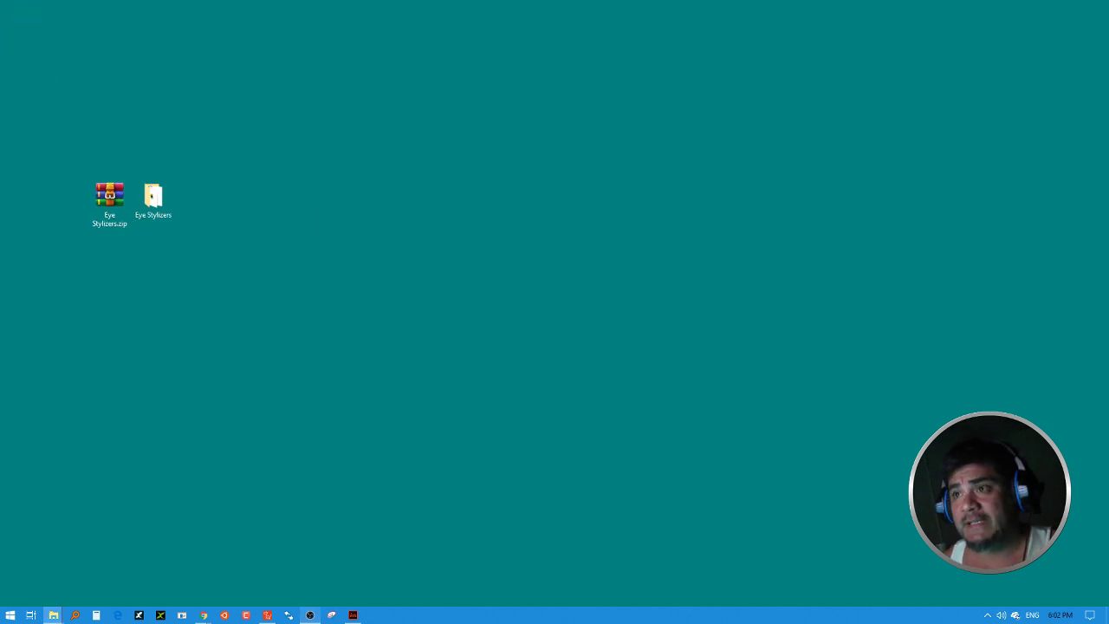
Open the extracted Eye Stylizers folder and examine its ctProp color files and the eyeStylizer.fla source file.
double_click(153, 198)
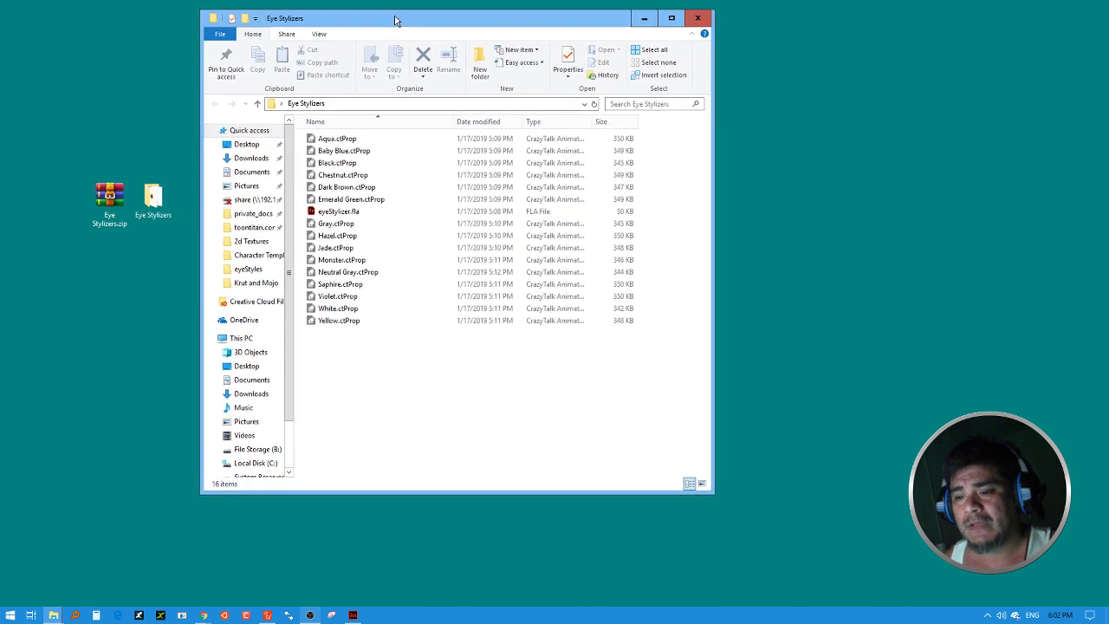
left_click_drag(375, 442, 285, 181)
left_click(380, 425)
left_click(364, 267)
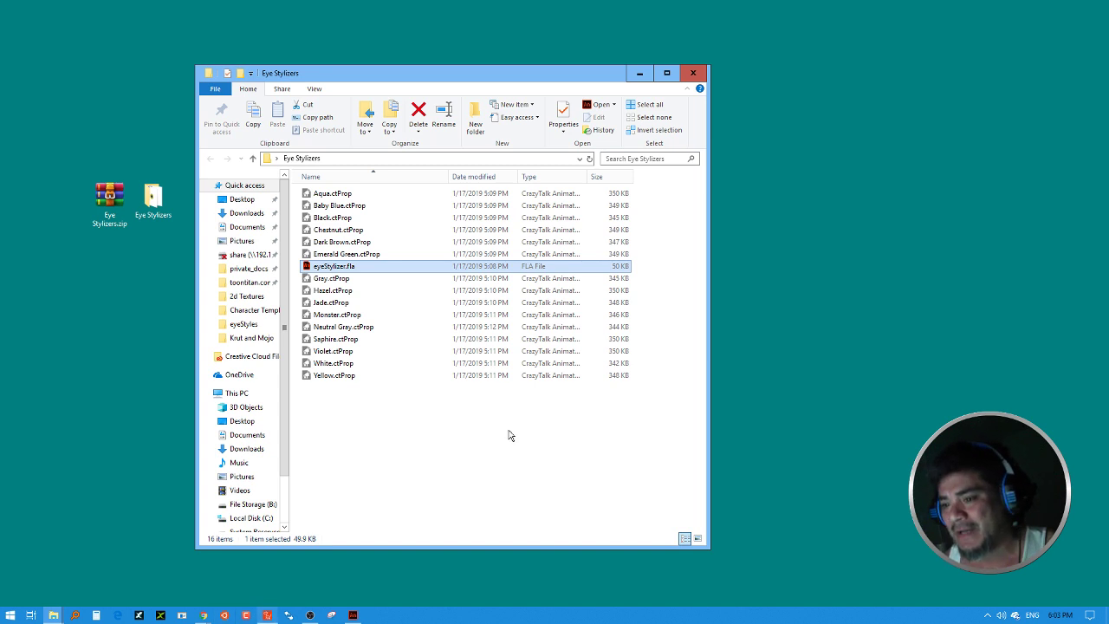
left_click_drag(569, 74, 545, 48)
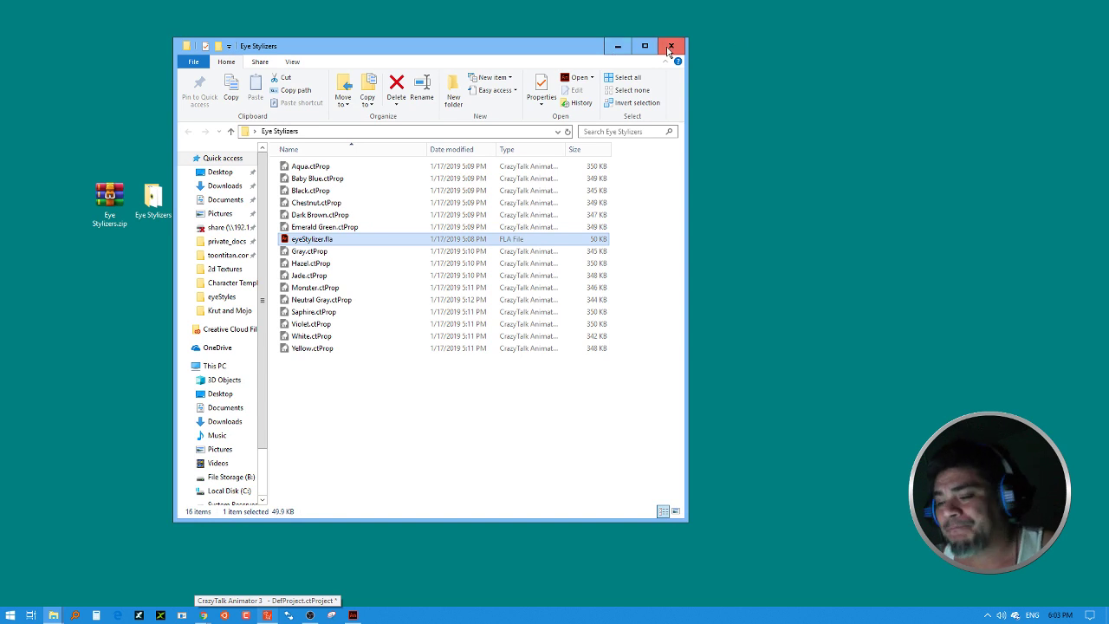
left_click_drag(579, 54, 614, 40)
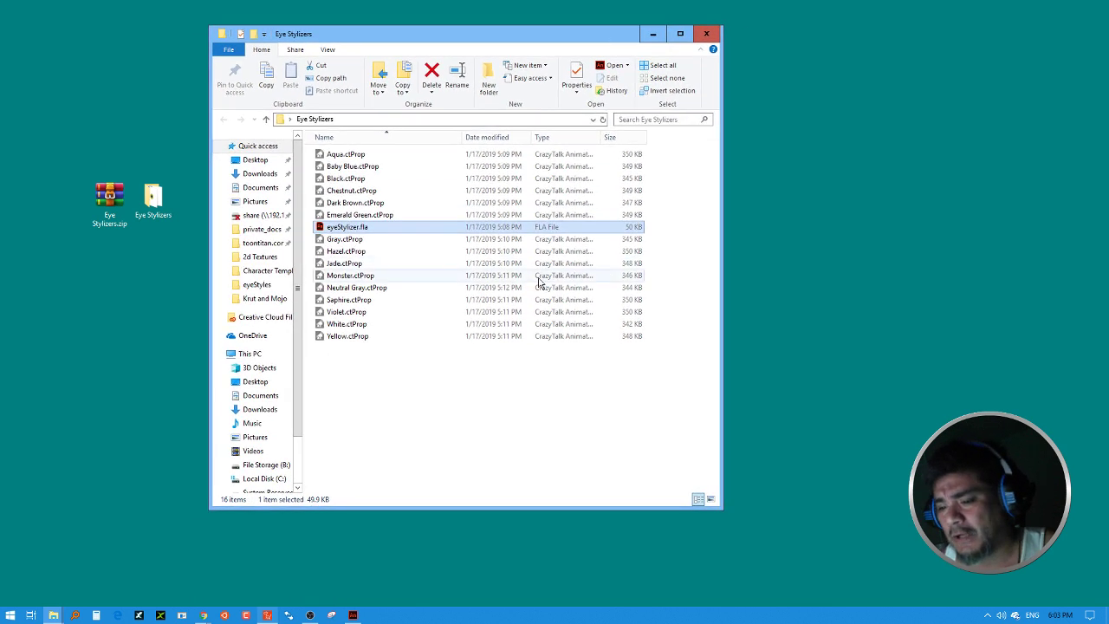
left_click(465, 431)
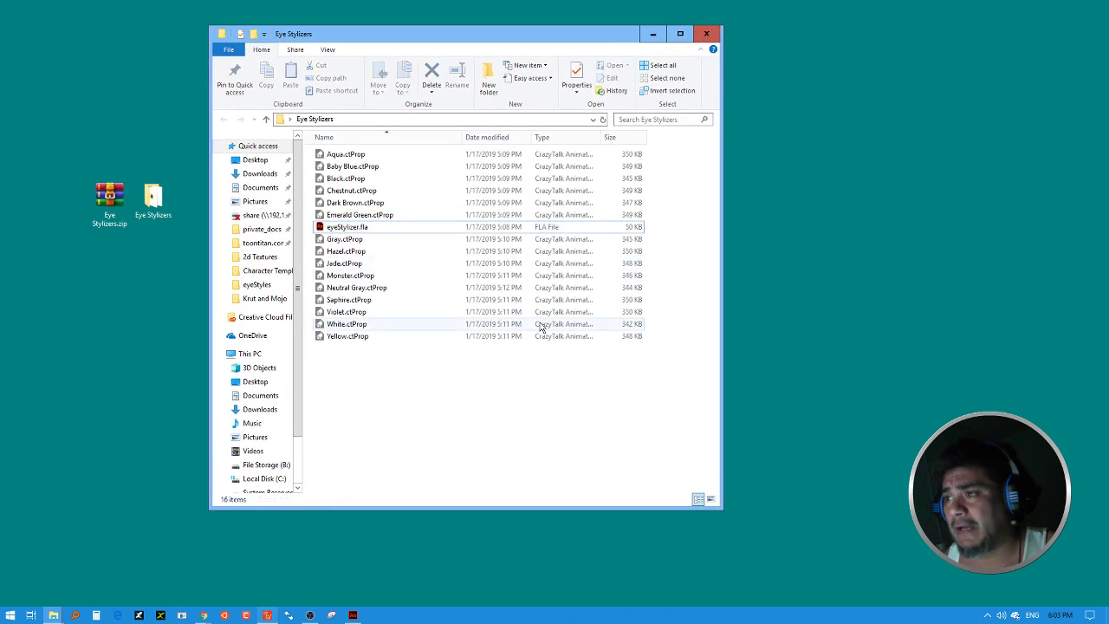
left_click(379, 228)
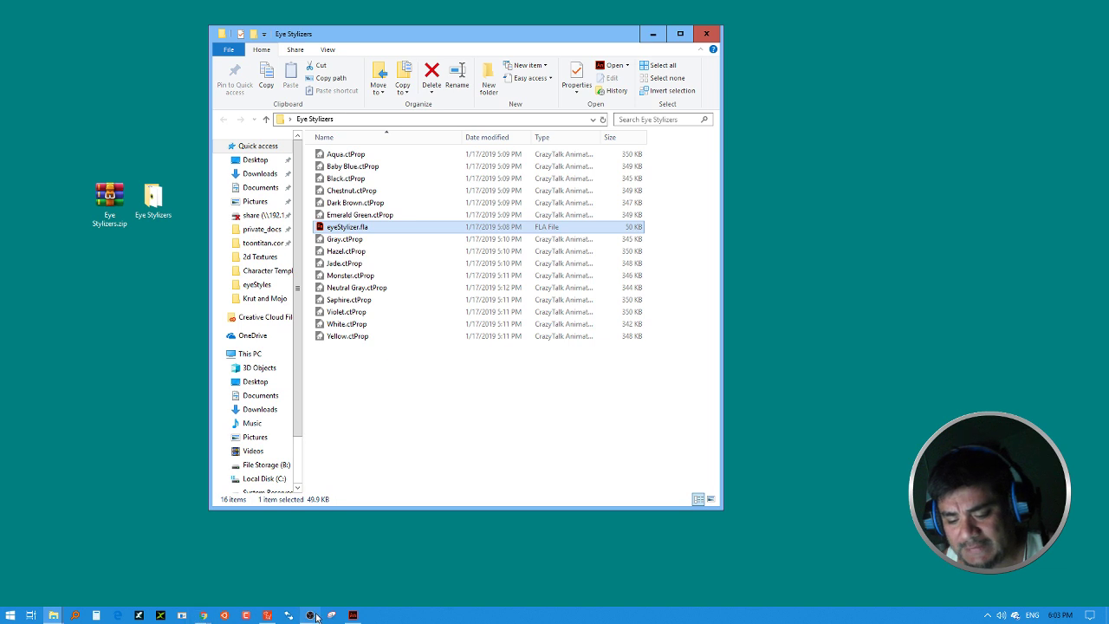
Switch to CrazyTalk Animator 3 and use Find File on the Text Bubble Tail prop template to show its location on disk.
left_click(266, 615)
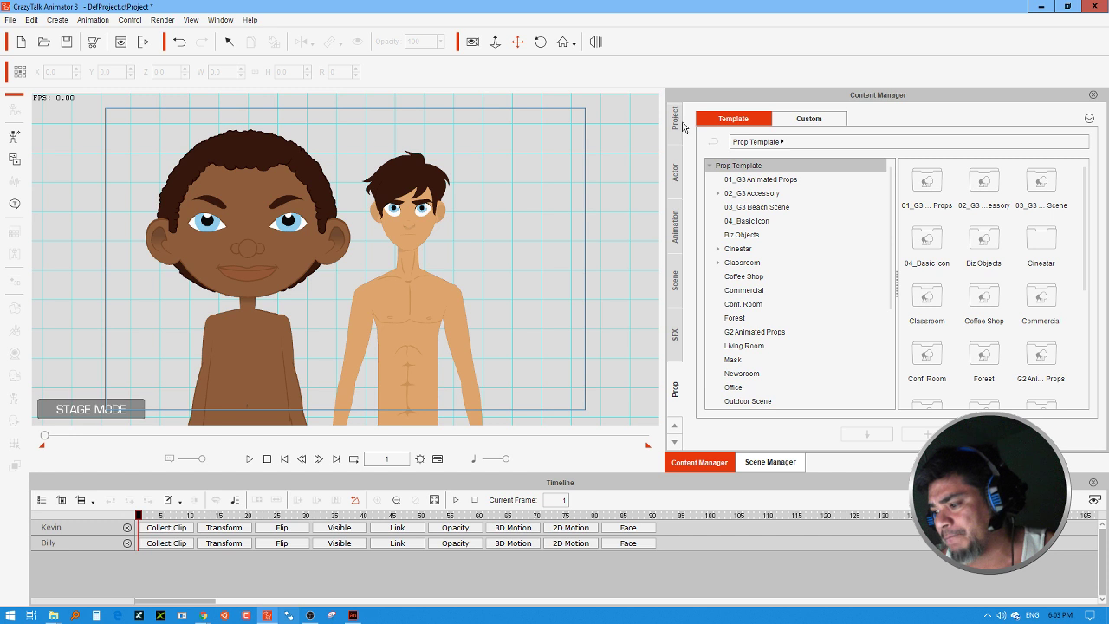
left_click(676, 357)
left_click(676, 390)
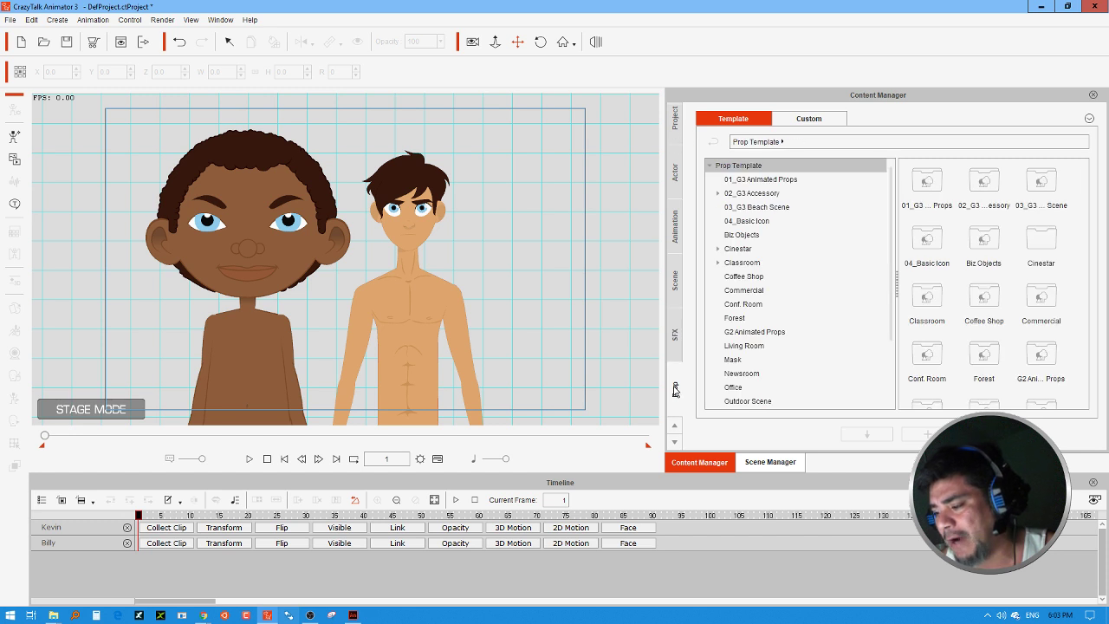
scroll(745, 270, "down", 2)
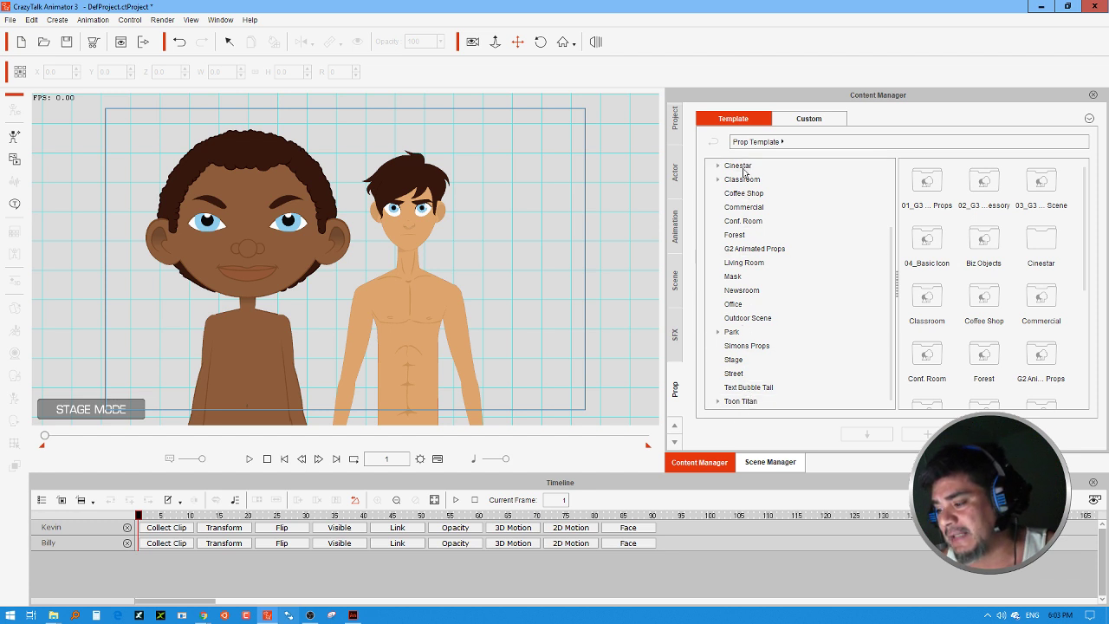
right_click(742, 394)
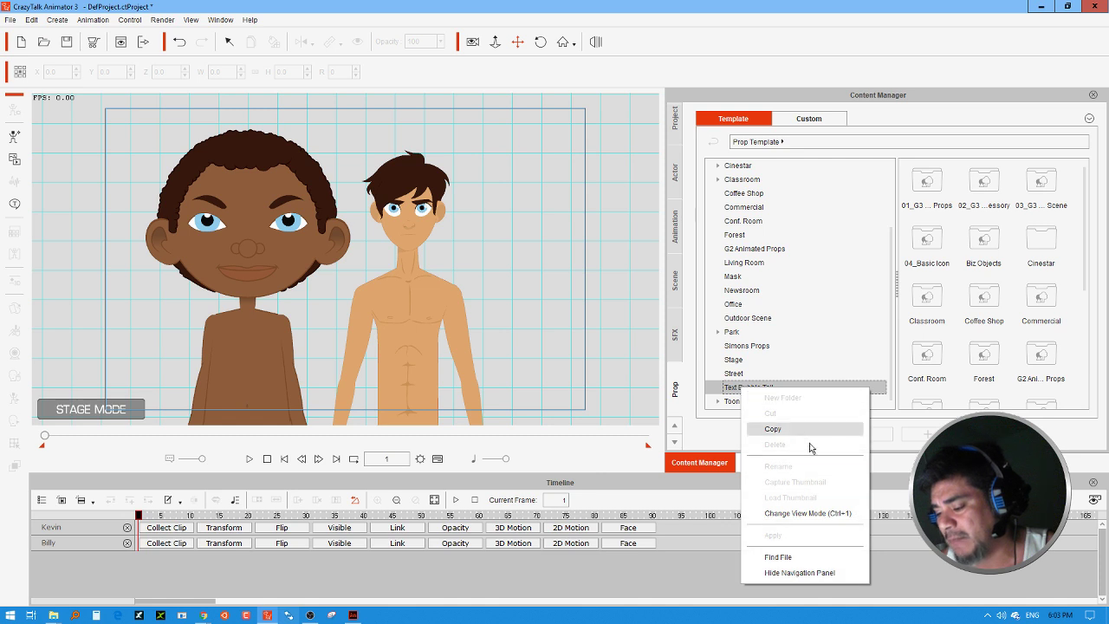
left_click(780, 556)
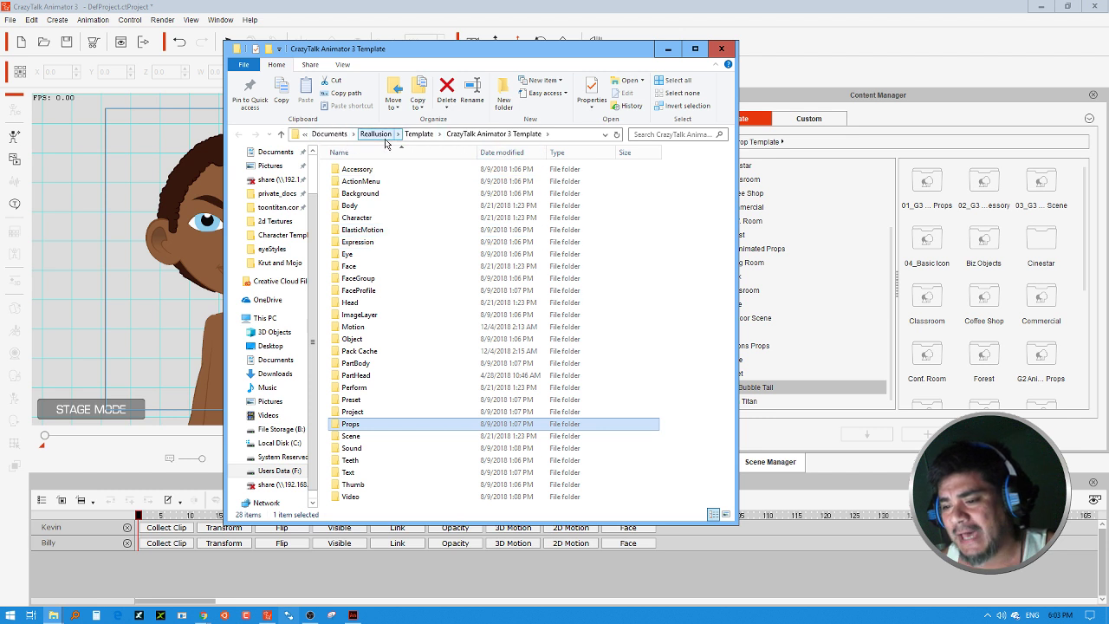
Go up to the Reallusion Template folder and reopen the CrazyTalk Animator 3 Template folder to check its path.
left_click(473, 137)
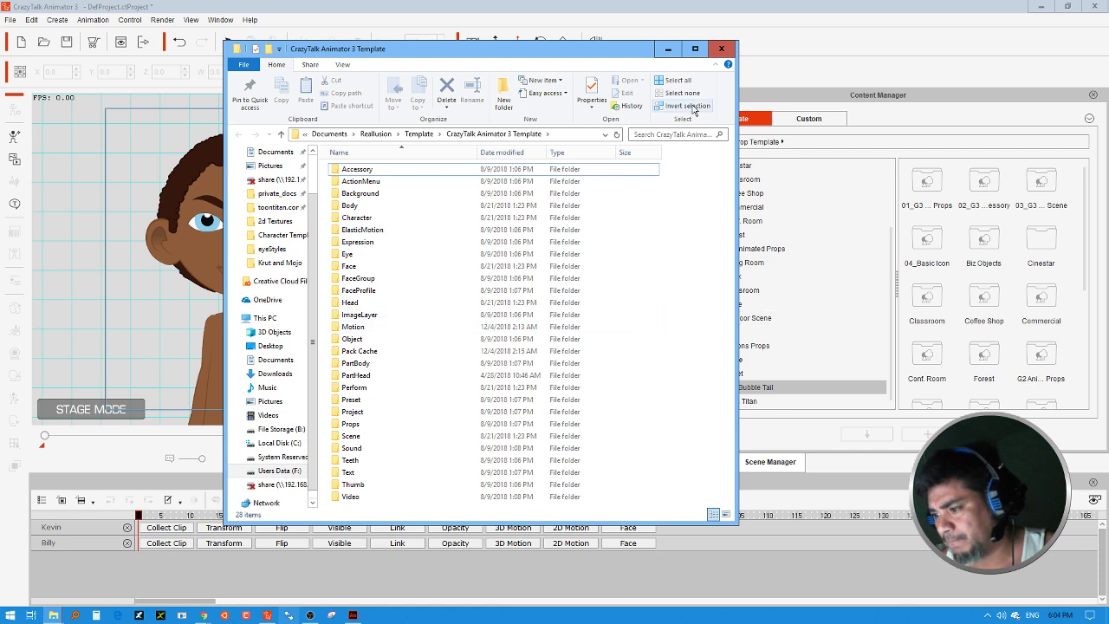
left_click_drag(625, 54, 495, 63)
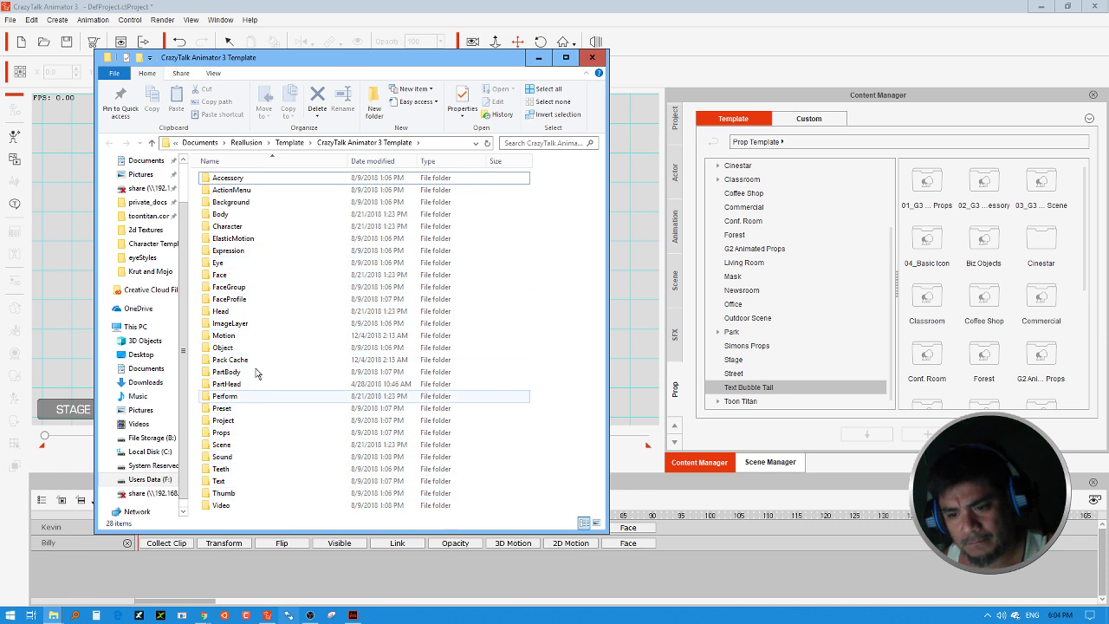
left_click(289, 142)
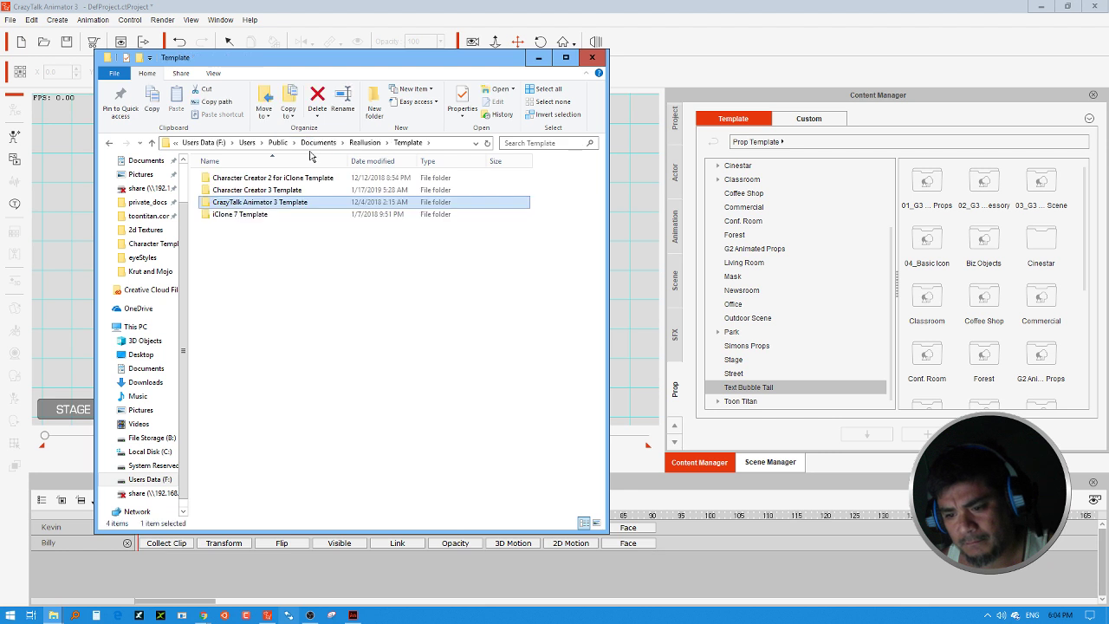
double_click(333, 205)
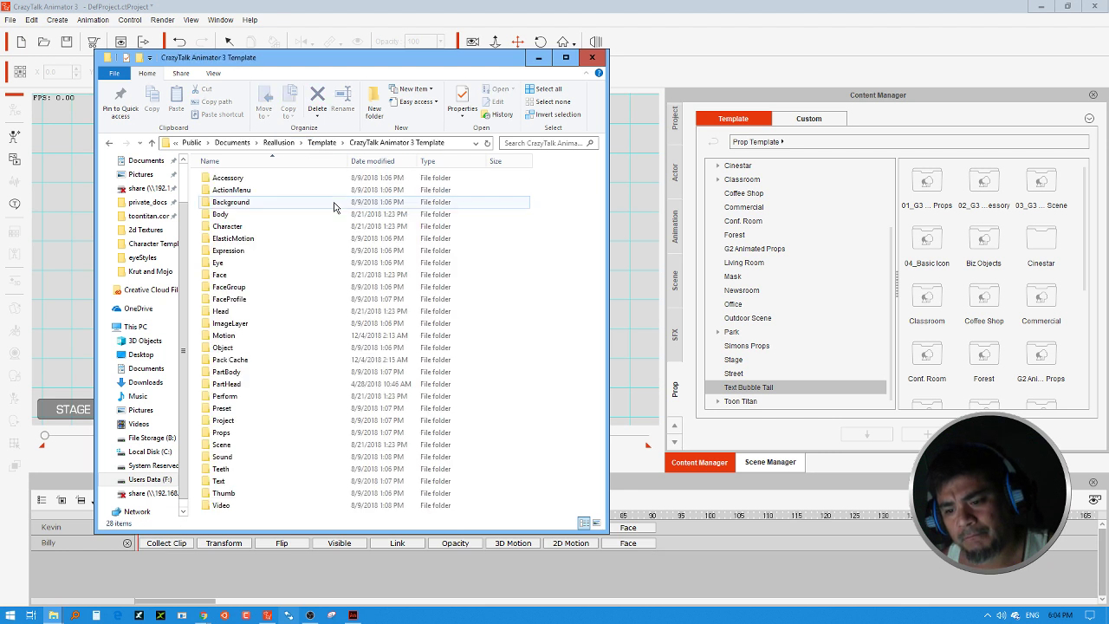
View the Text Bubble Tail props in CrazyTalk Animator 3, and bring the CrazyTalk Animator 3 Template folder window back to the front.
left_click(769, 391)
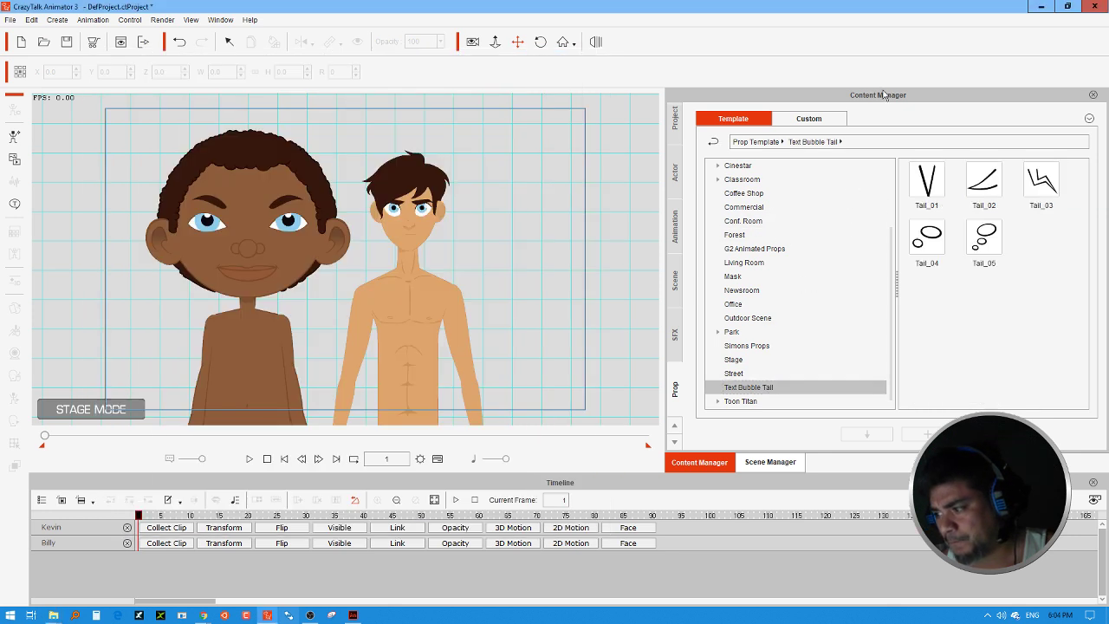
left_click(276, 617)
left_click(275, 617)
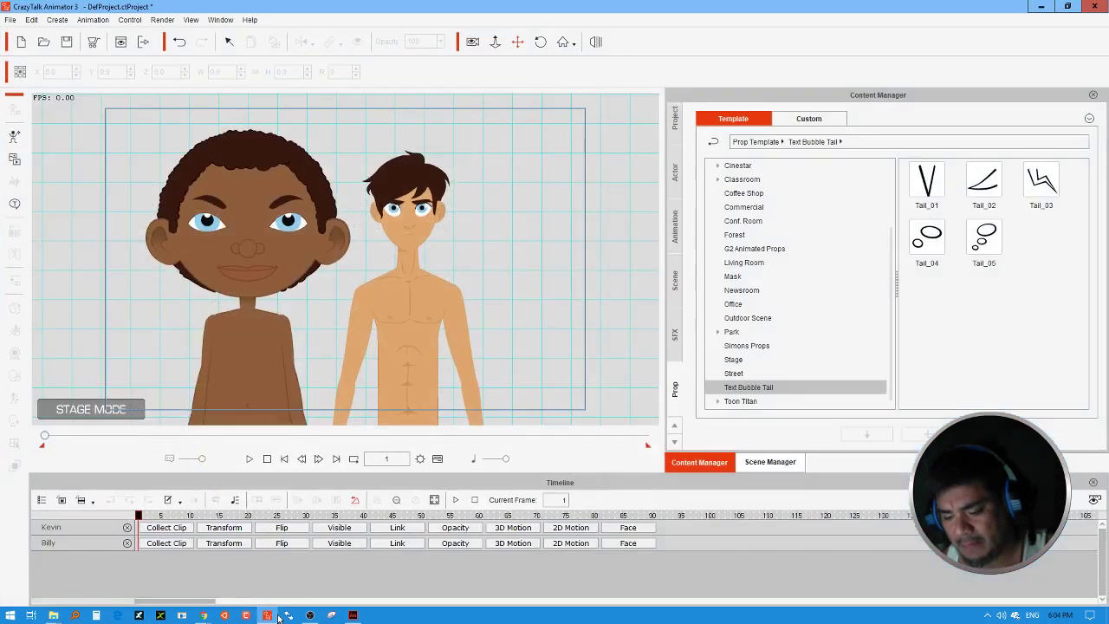
mouse_move(53, 615)
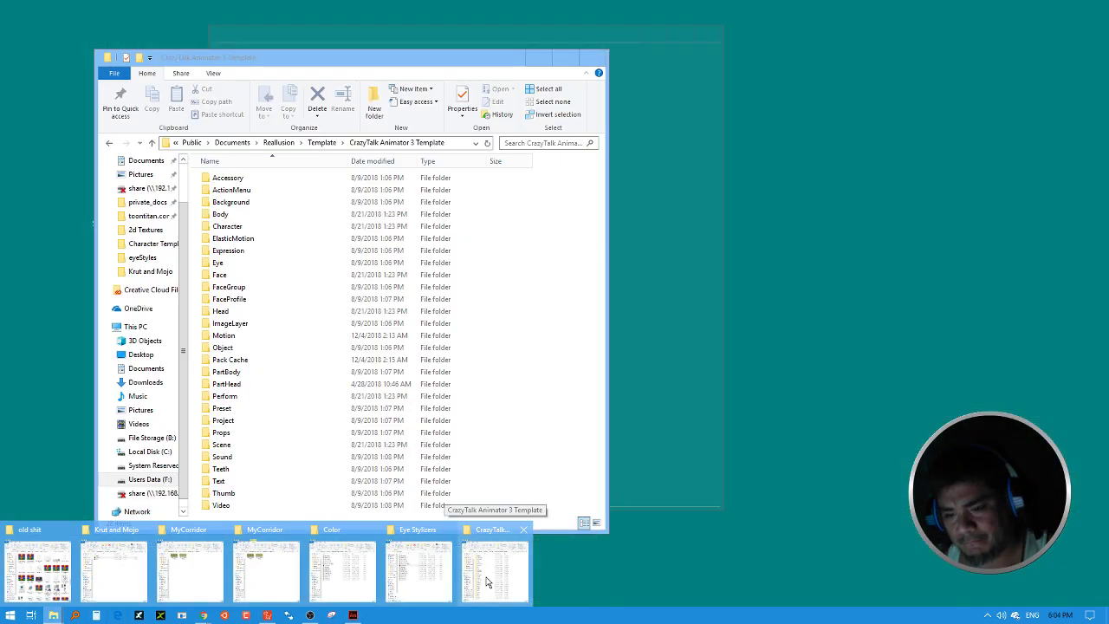
left_click(486, 582)
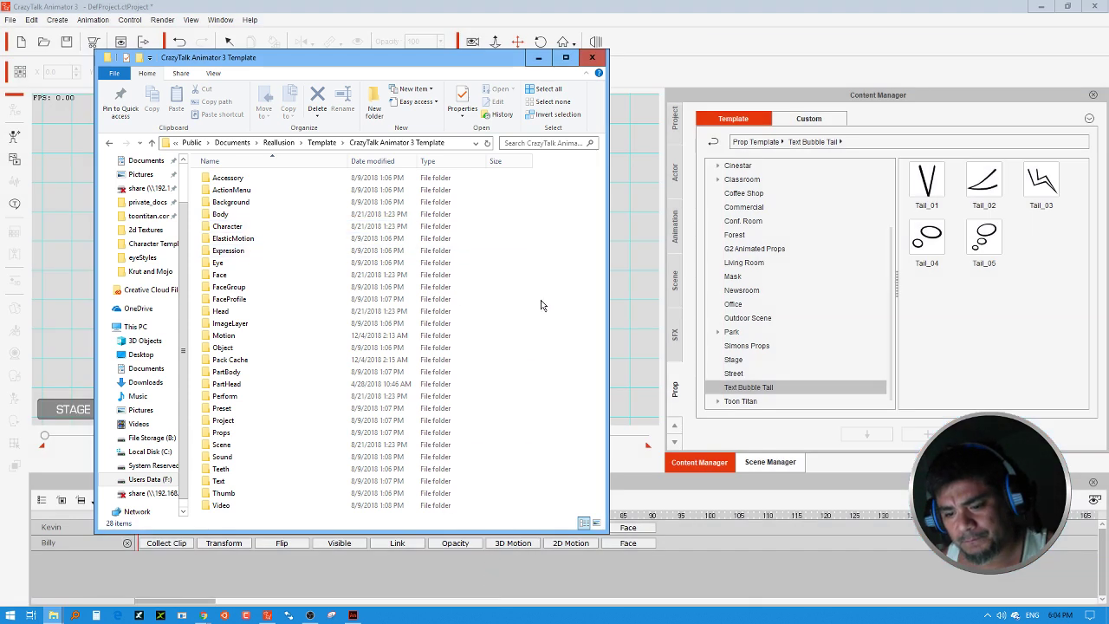
View the Toon Titan prop folder, and use Find File on the root Prop Template to locate the Props folder on disk.
left_click(754, 403)
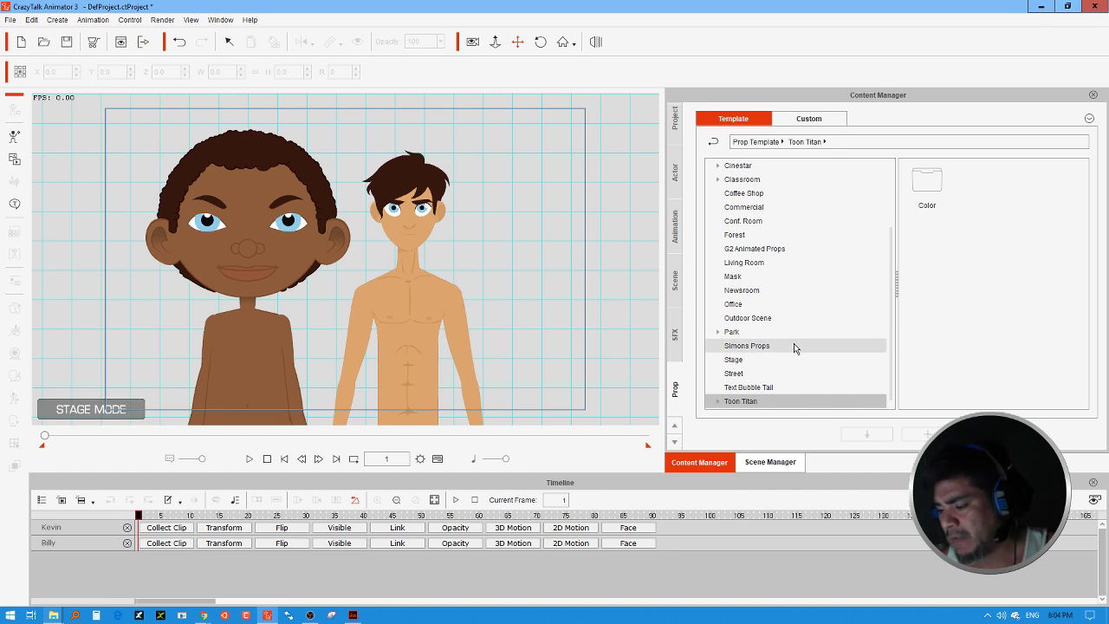
scroll(752, 194, "up", 2)
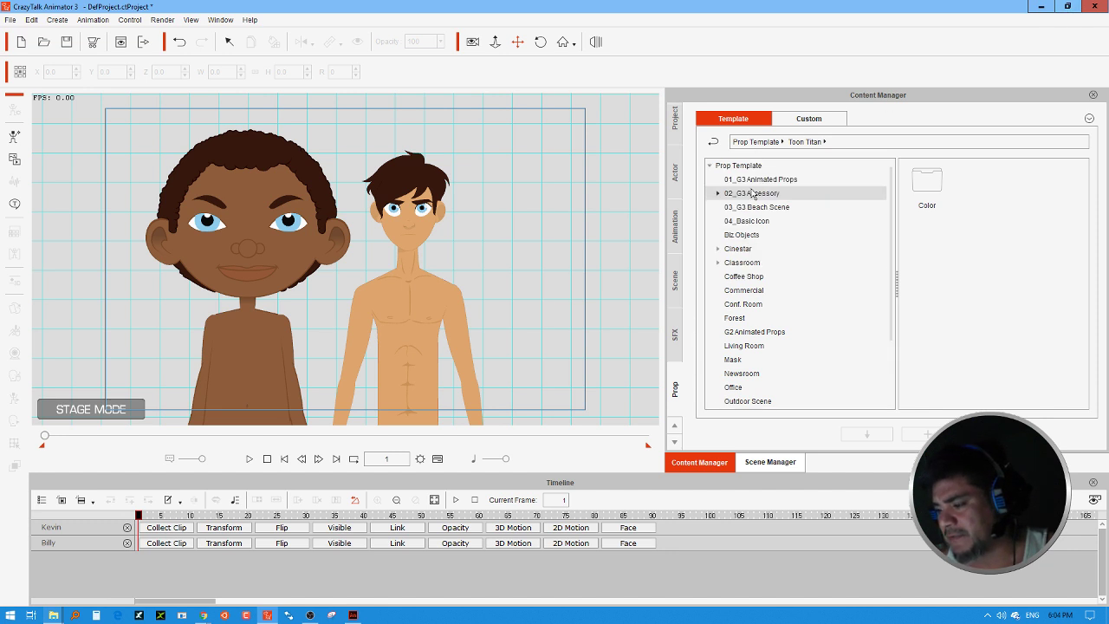
left_click(750, 171)
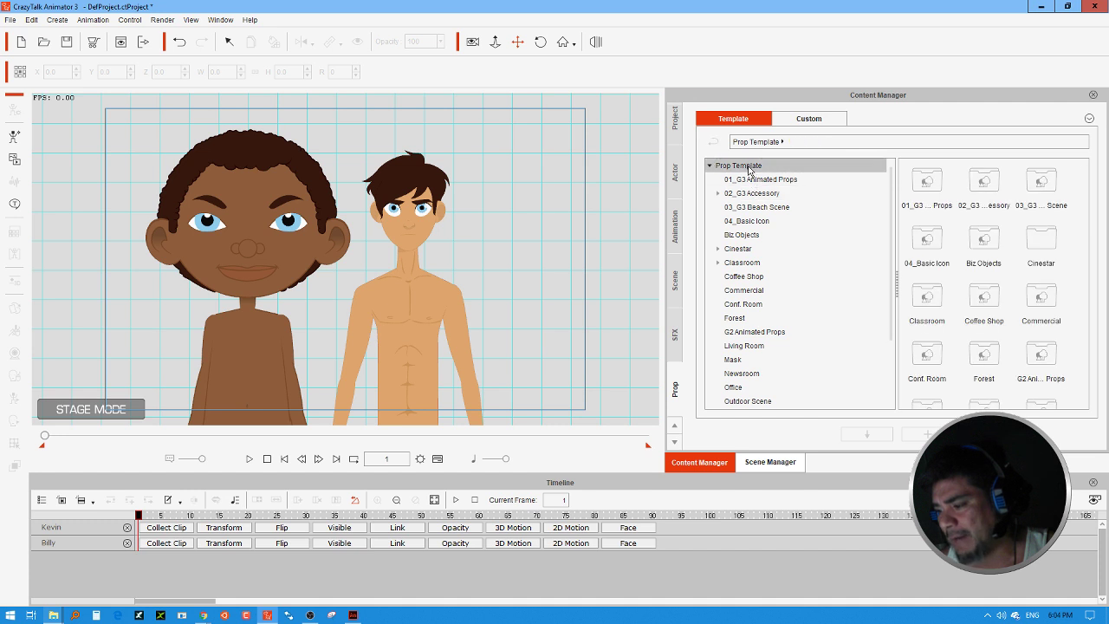
right_click(747, 170)
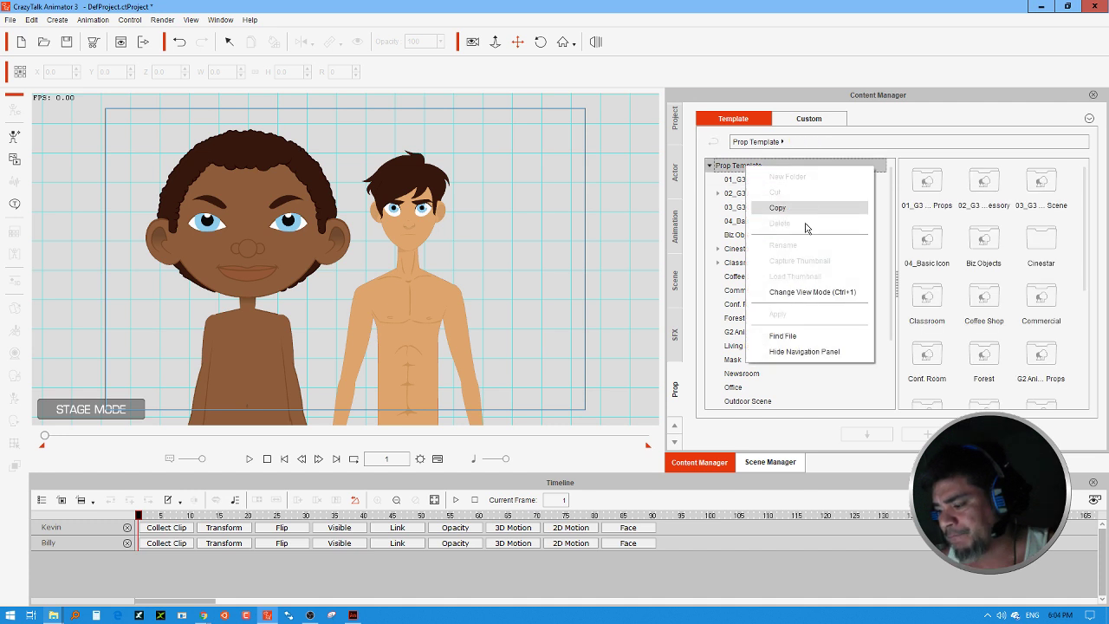
left_click(791, 337)
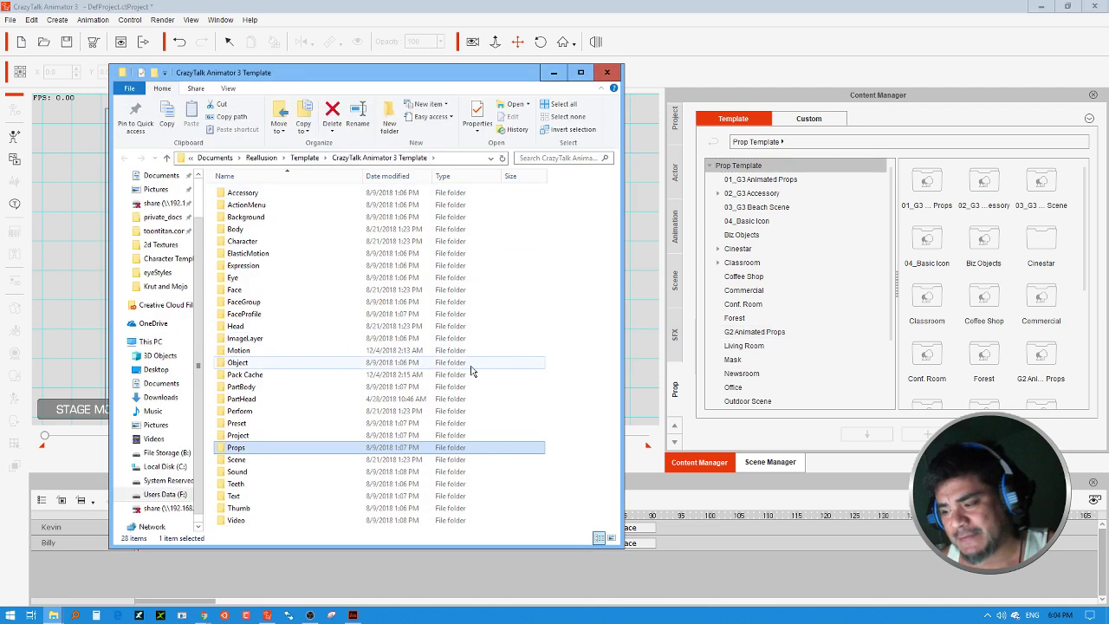
Open the Eyes folder inside Props > Toon Titan > Color in the CrazyTalk Animator 3 Template folder.
double_click(272, 448)
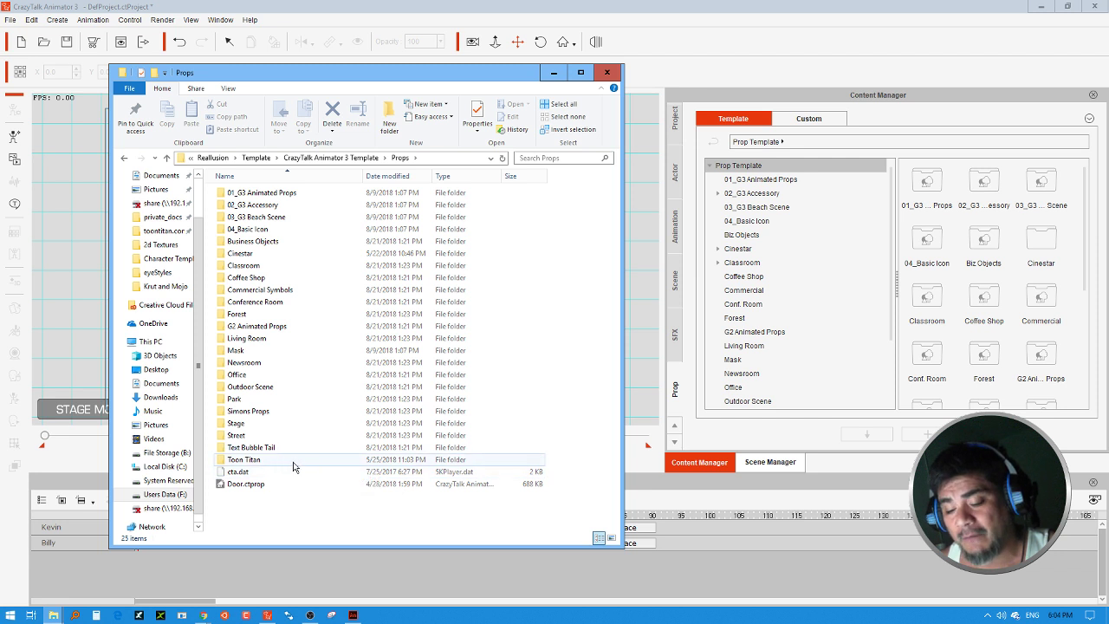
double_click(292, 461)
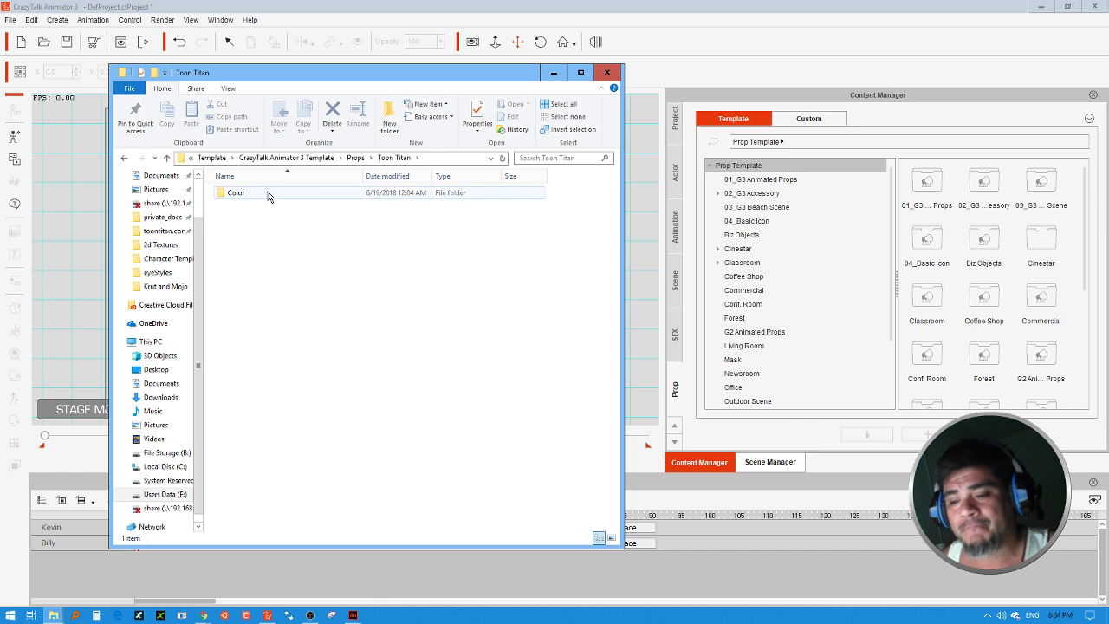
double_click(269, 194)
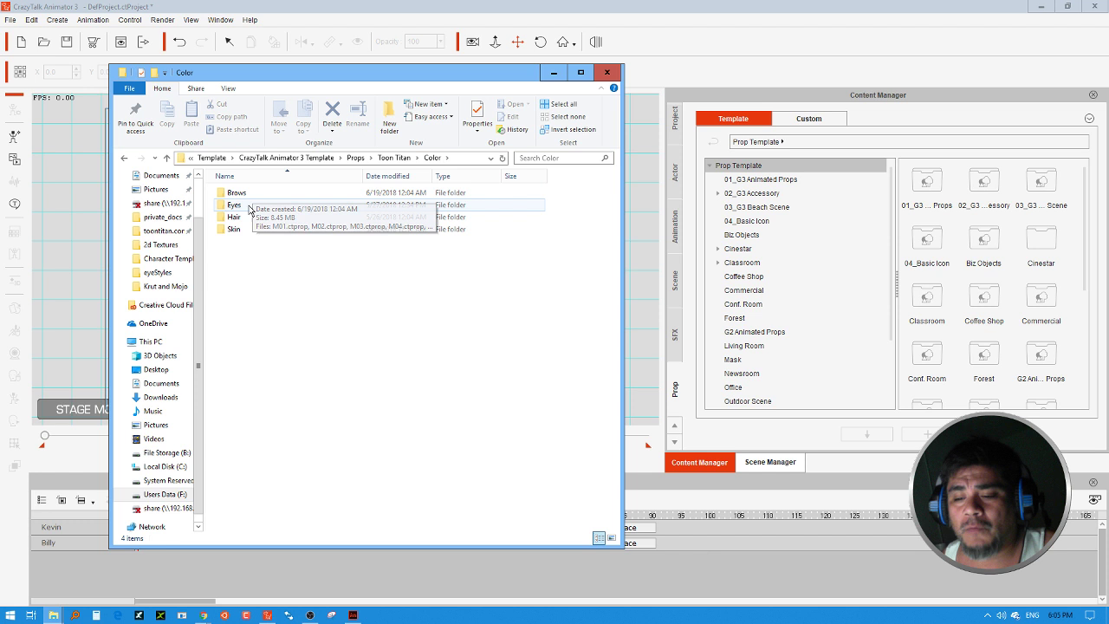
left_click(252, 210)
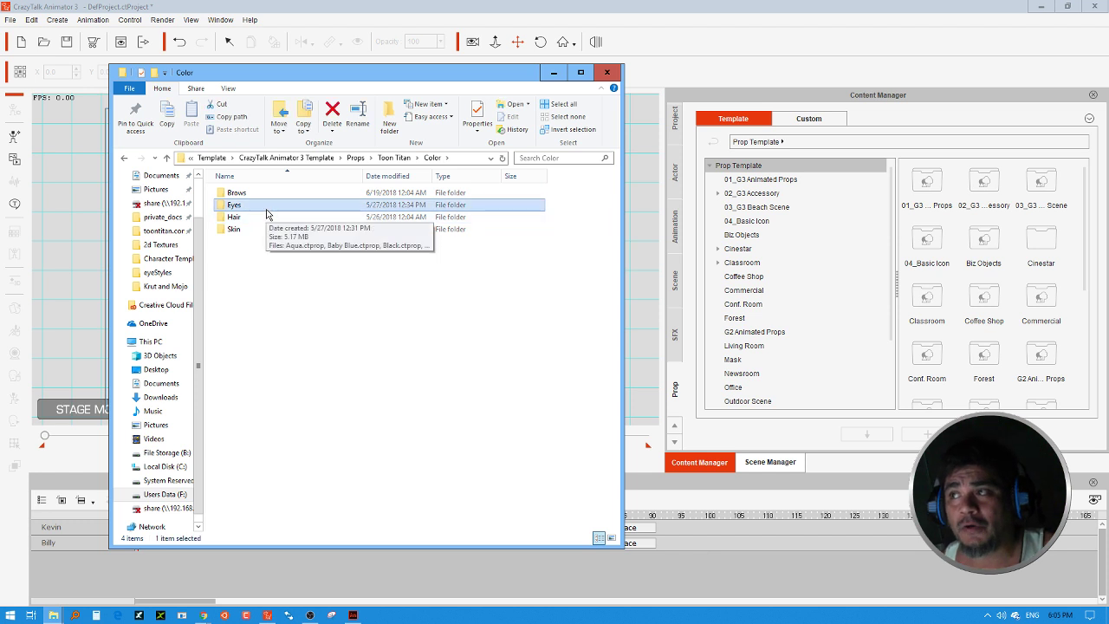
double_click(264, 209)
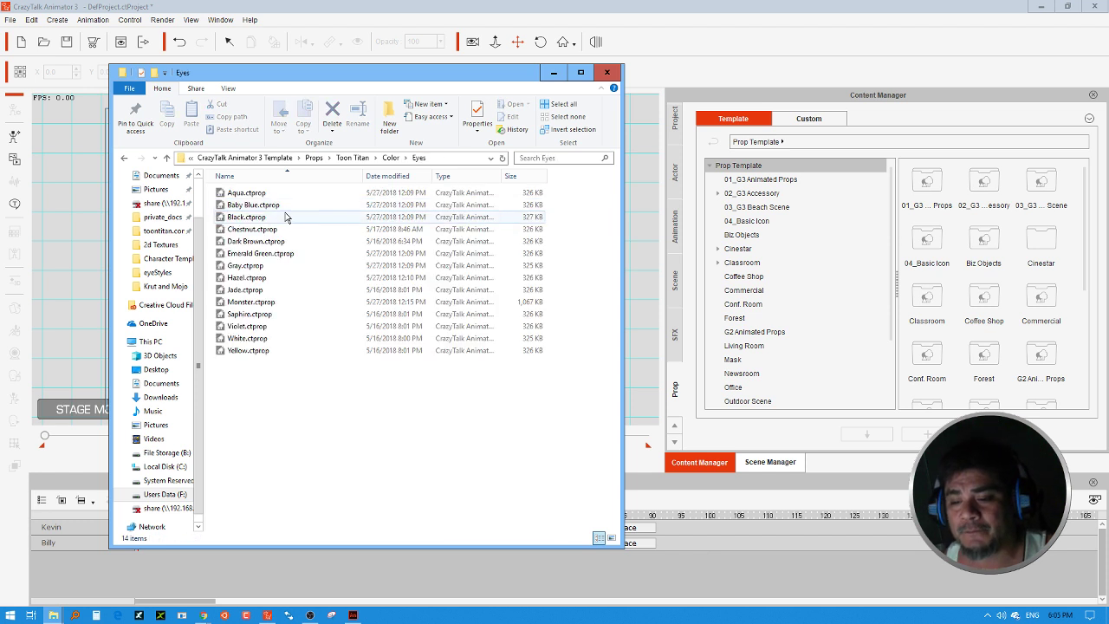
Delete all the existing eye color .ctprop files from the Eyes folder.
left_click_drag(289, 394, 241, 206)
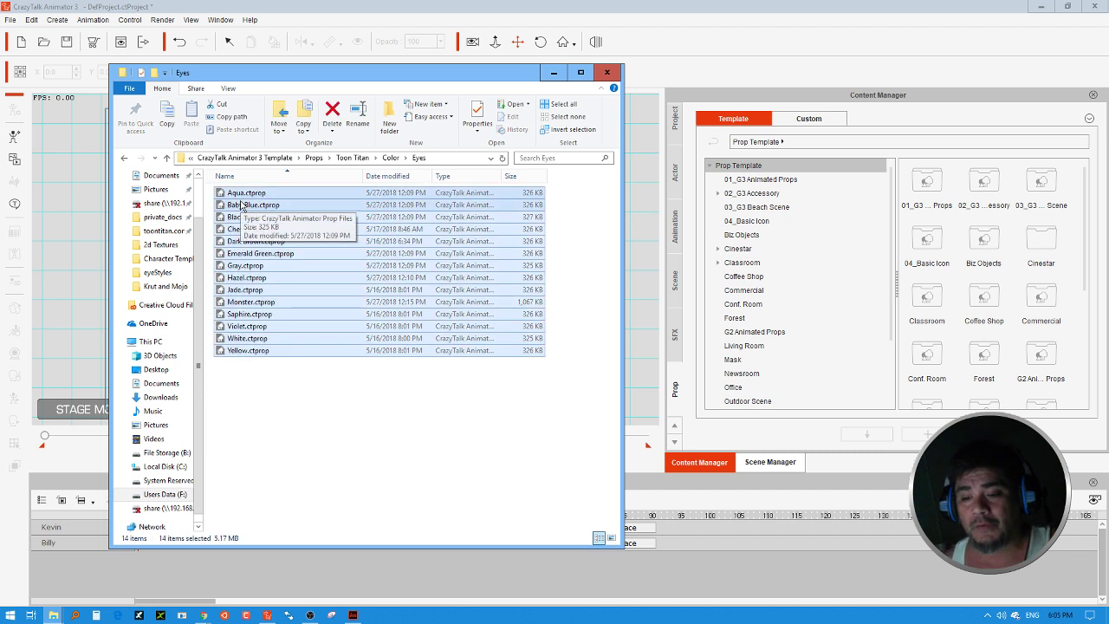
right_click(277, 302)
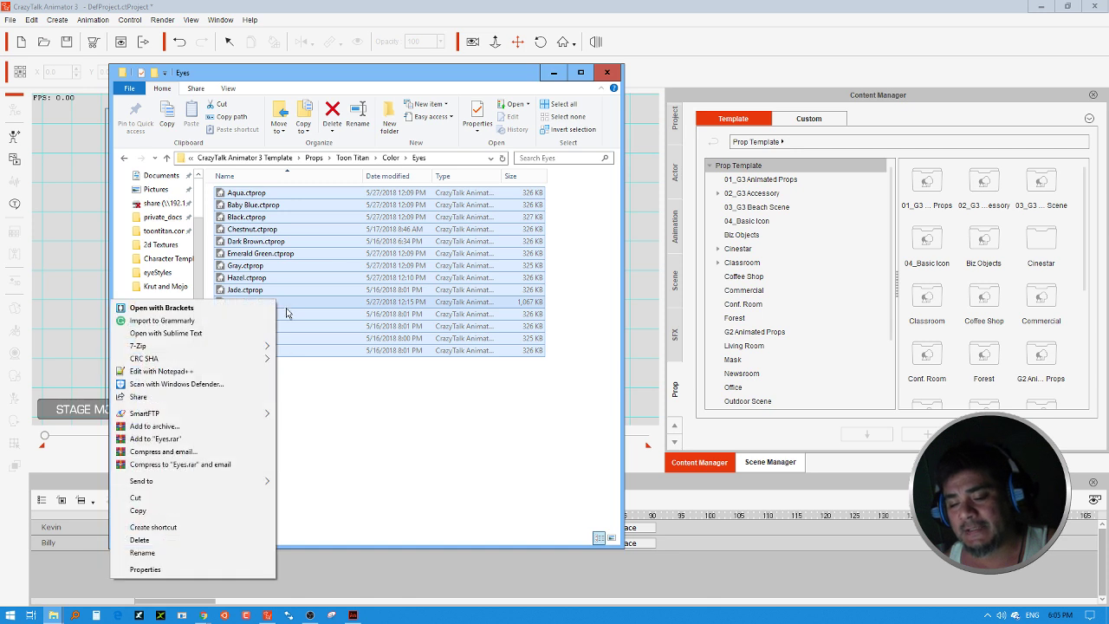
left_click(139, 539)
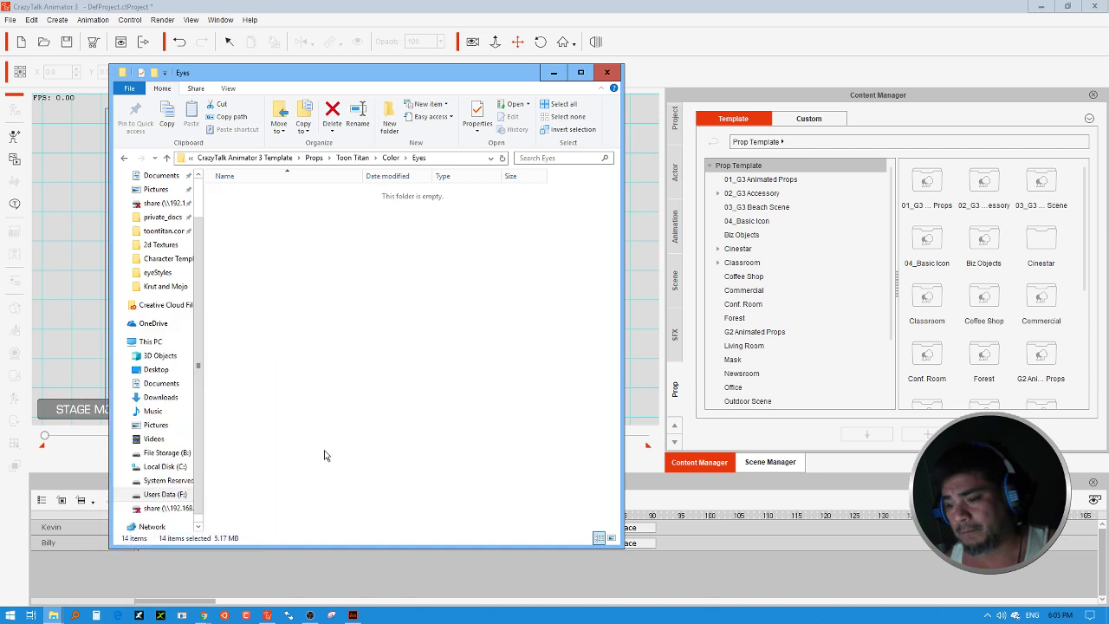
Restore the CrazyTalk Animator window to a smaller size and arrange the Eyes and Eye Stylizers folder windows side by side.
left_click_drag(425, 88, 622, 57)
left_click(495, 13)
double_click(446, 17)
left_click(386, 39)
left_click_drag(386, 39, 551, 33)
Move every .ctProp file, leaving out eyeStylizer.fla, from the Eye Stylizers folder into the Eyes folder, and minimize the Eye Stylizers window.
mouse_move(606, 378)
left_mouse_down()
mouse_move(581, 357)
mouse_move(508, 137)
left_mouse_up()
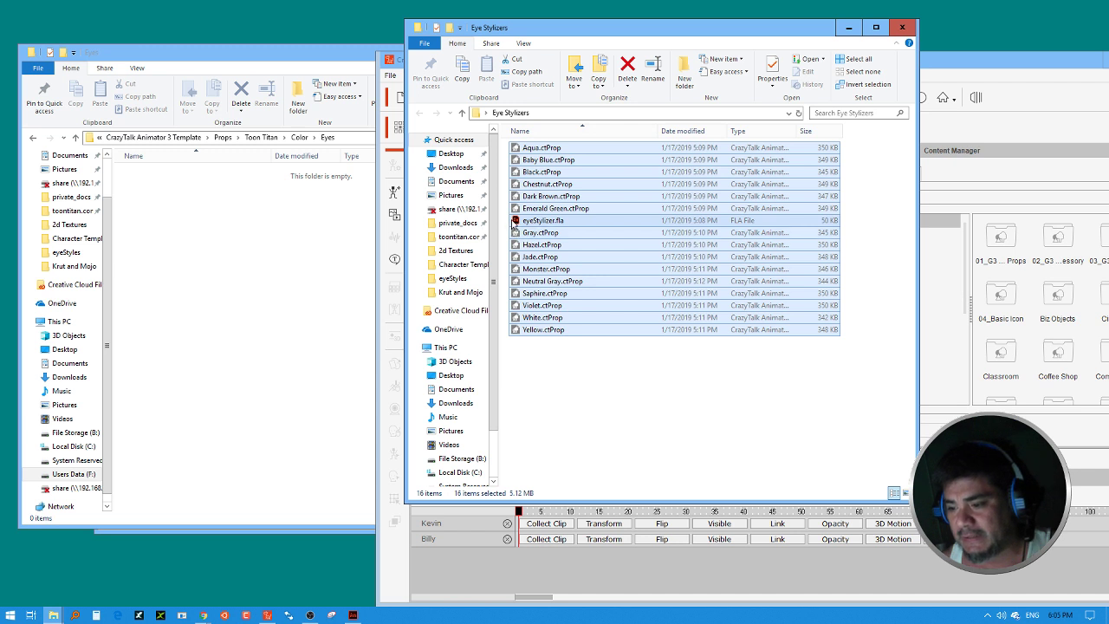
left_click(518, 222, "ctrl")
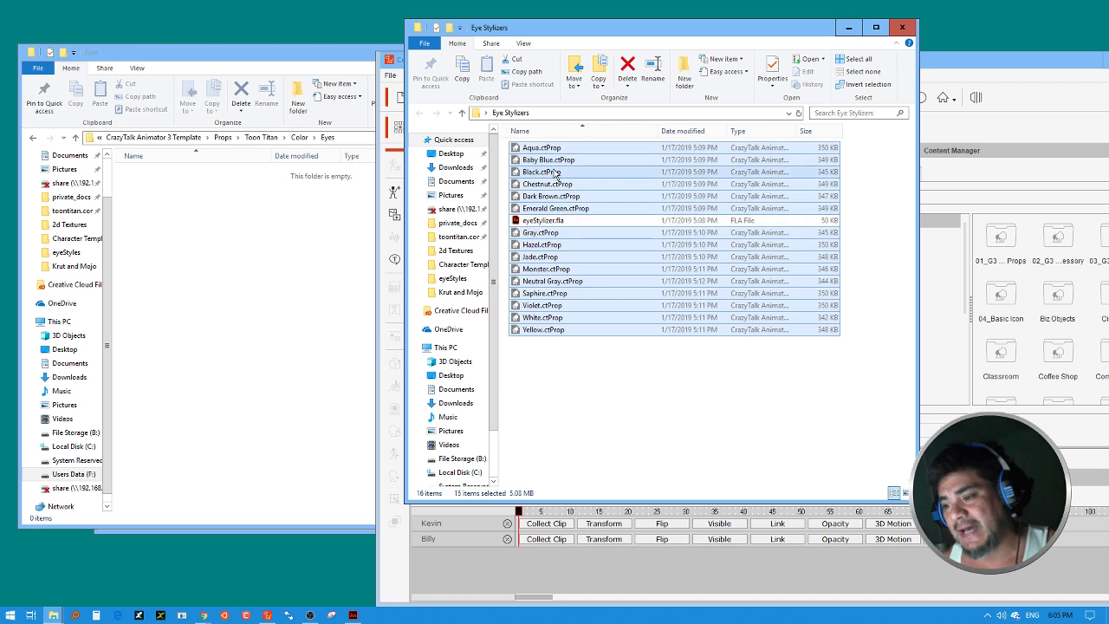
left_click_drag(534, 244, 214, 238)
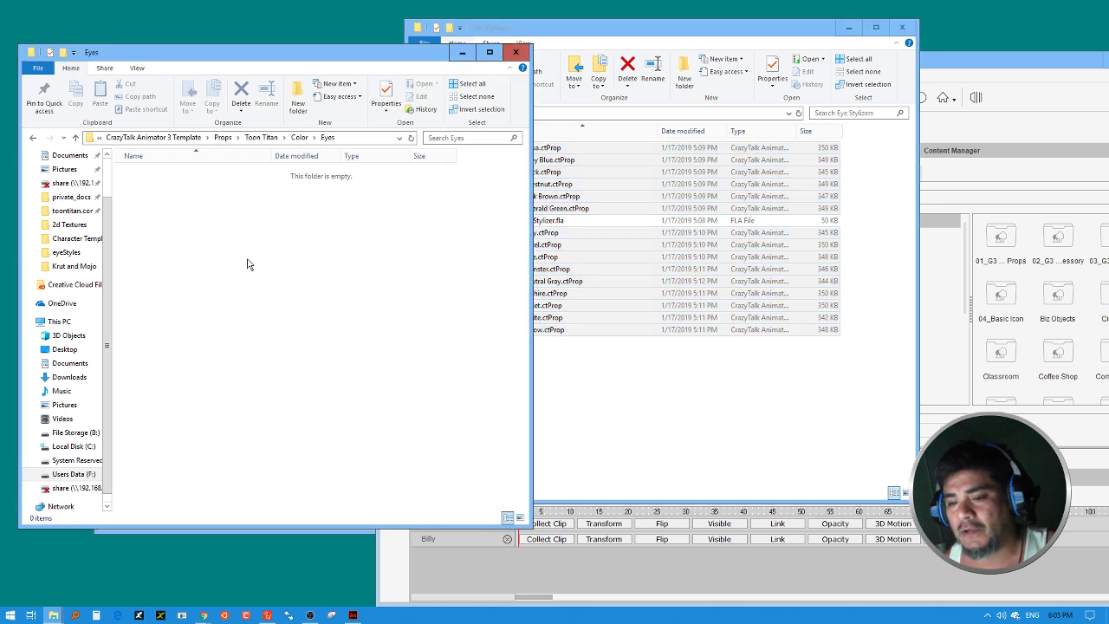
left_click(661, 299)
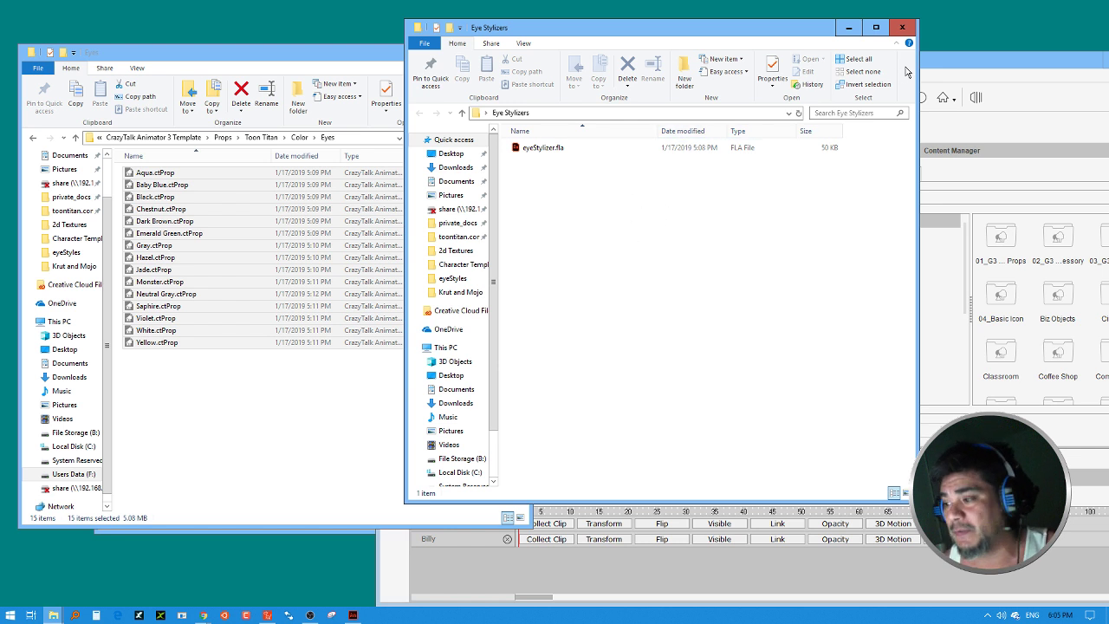
left_click(285, 391)
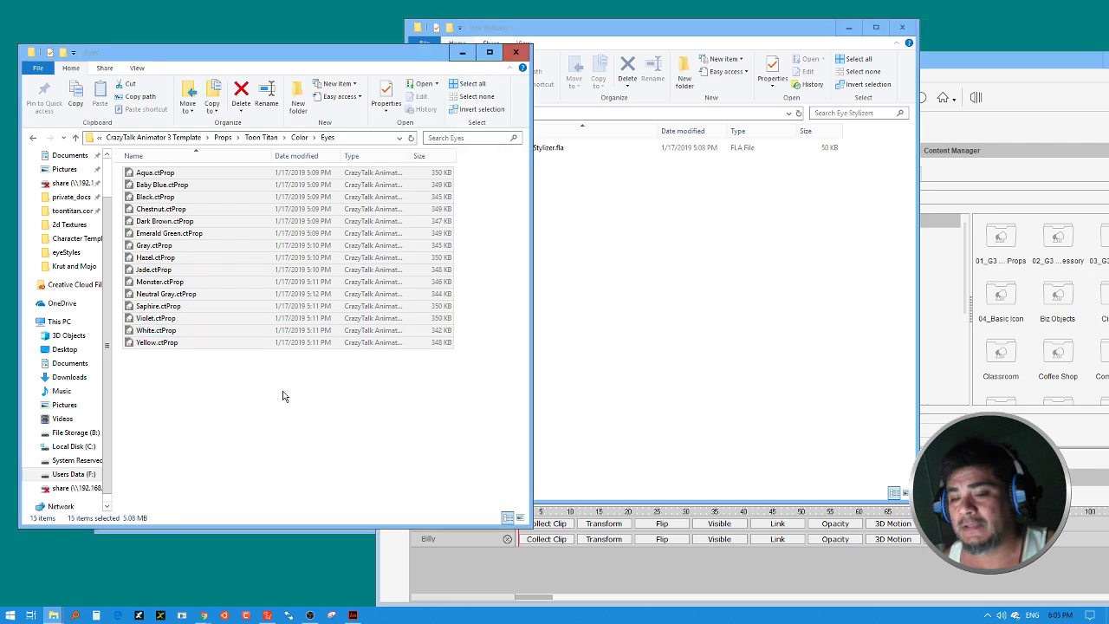
left_click(848, 28)
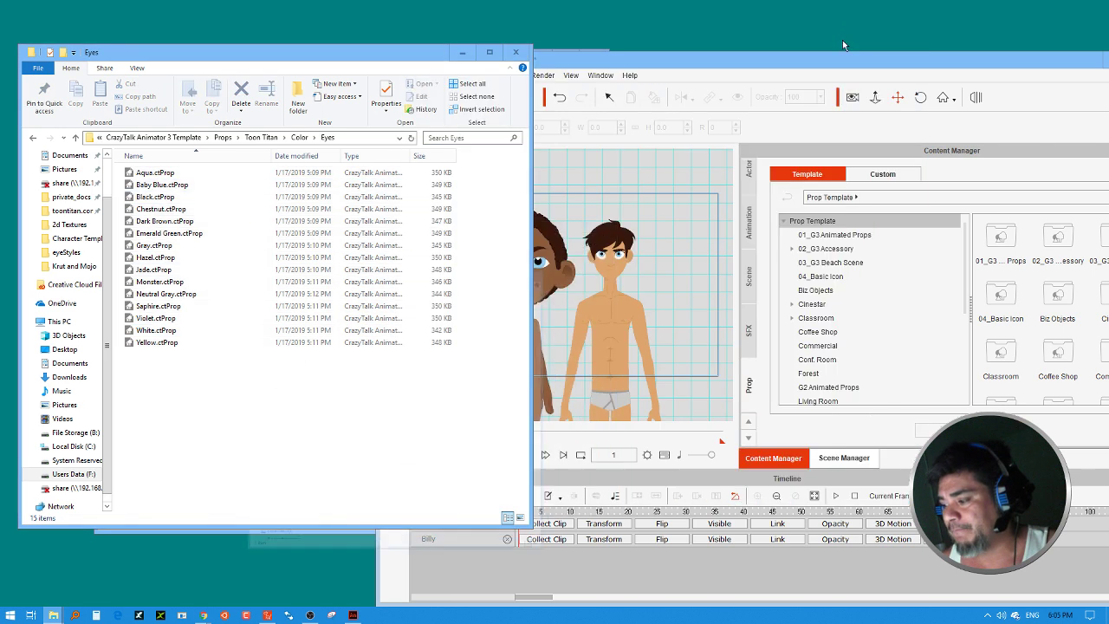
Switch to CrazyTalk Animator 3, show the Toon Titan > Color > Eyes prop templates, and maximize the window to browse them.
double_click(832, 52)
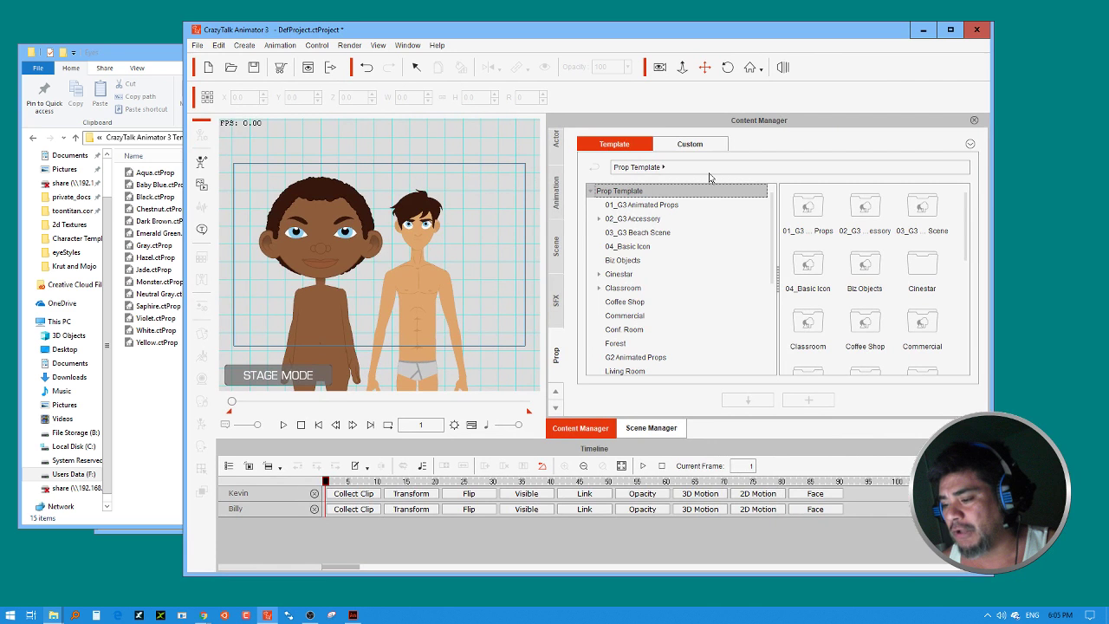
left_click(622, 259)
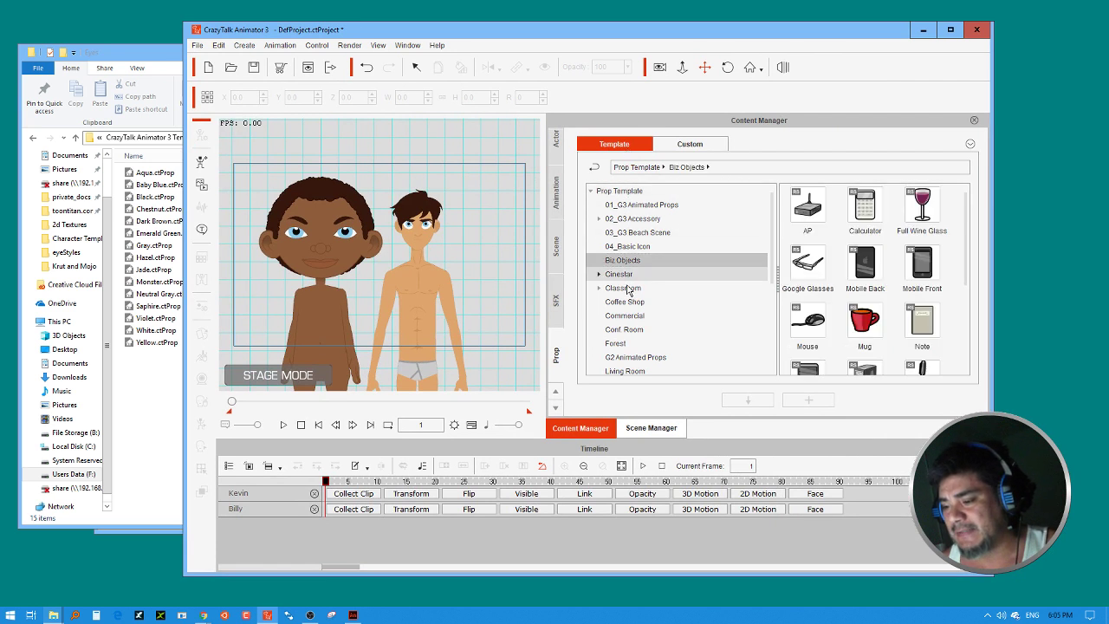
scroll(642, 325, "down", 4)
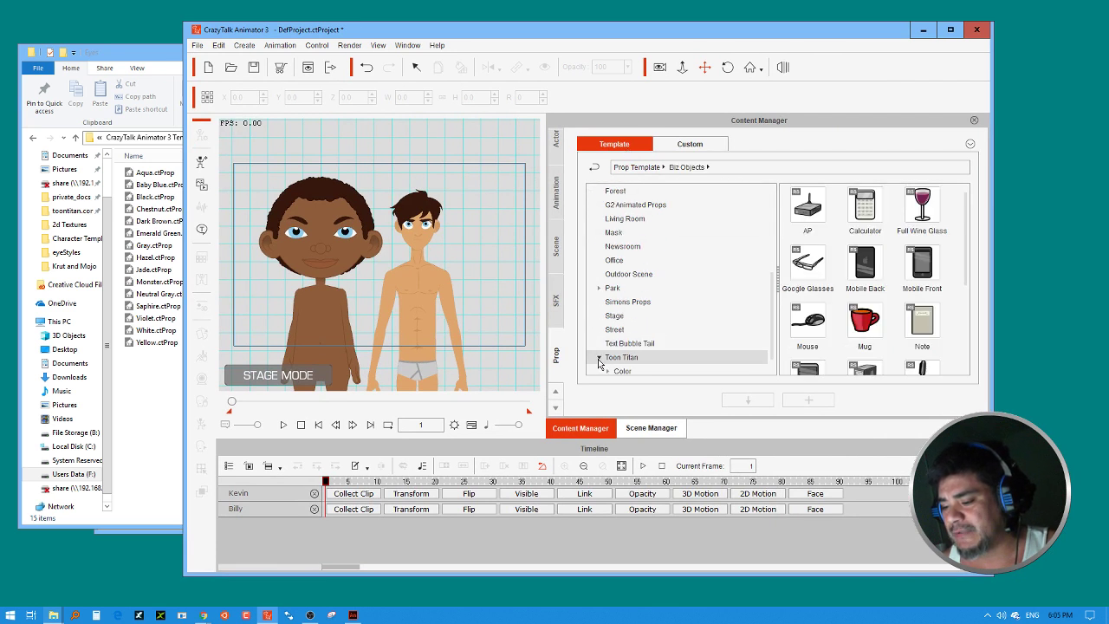
left_click(598, 358)
left_click(609, 358)
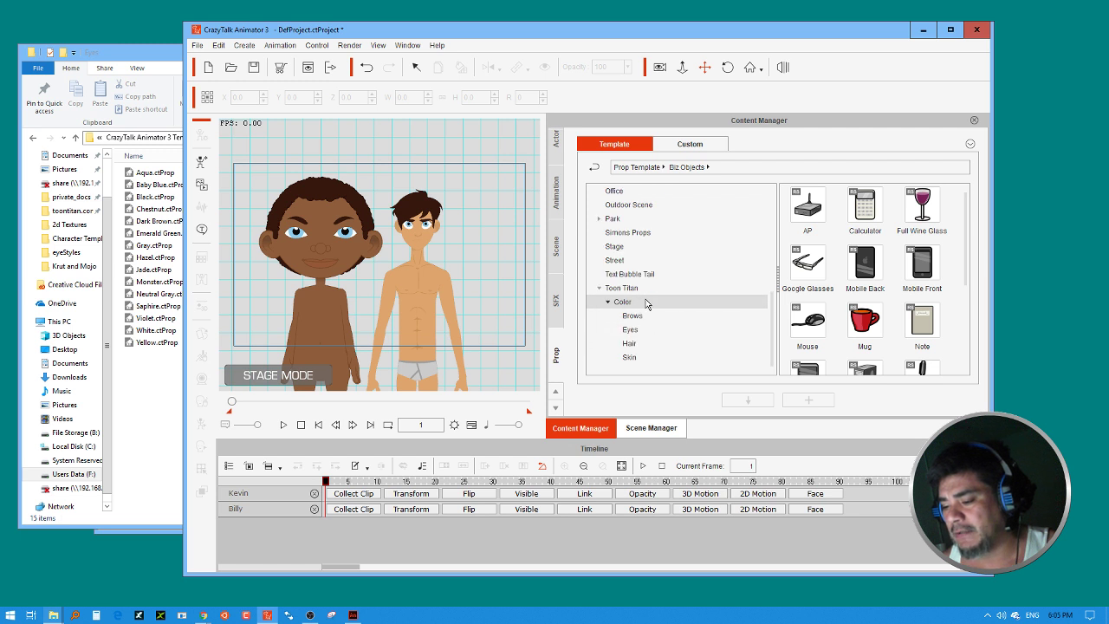
left_click(631, 329)
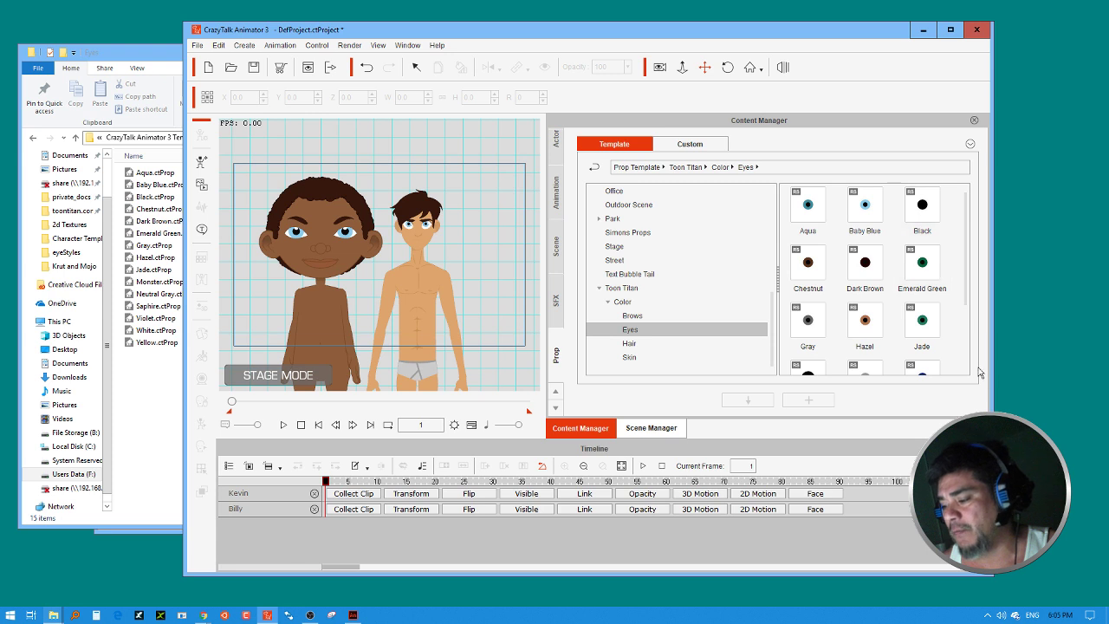
double_click(863, 31)
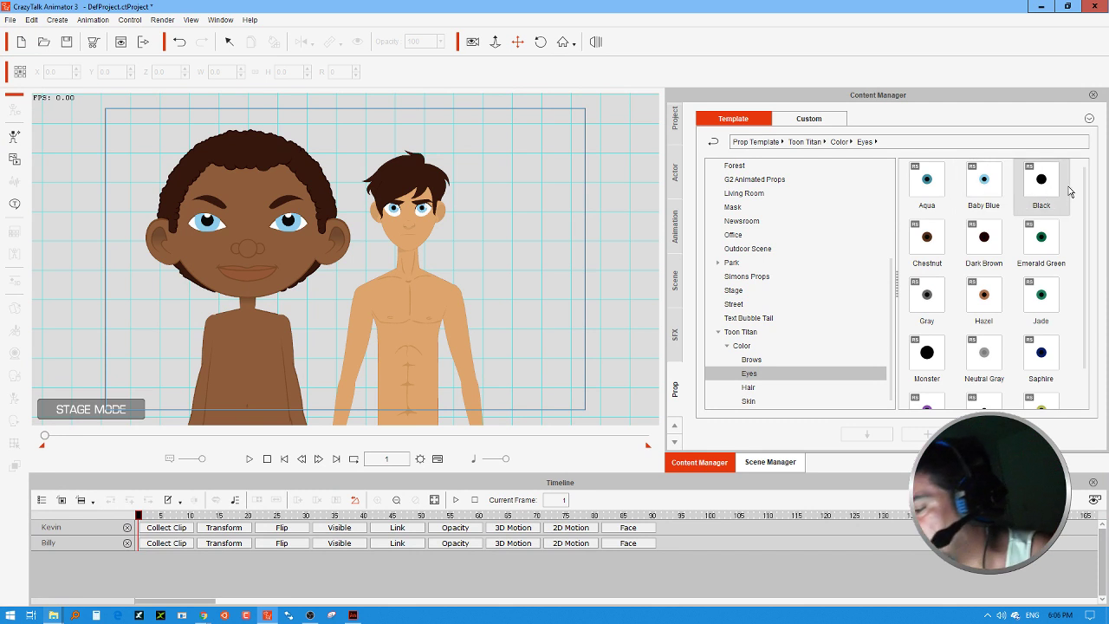
left_click_drag(1086, 200, 1090, 321)
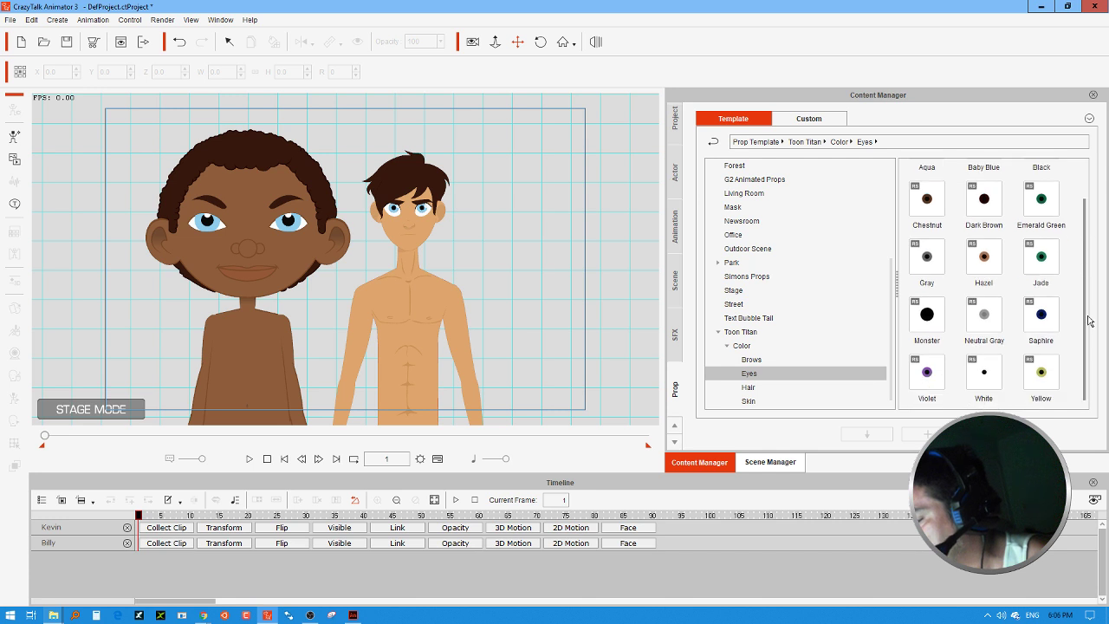
Add the Hazel eye prop to the stage and position it beside the characters at about X 60.6, Y 156.8.
left_click_drag(984, 257, 560, 219)
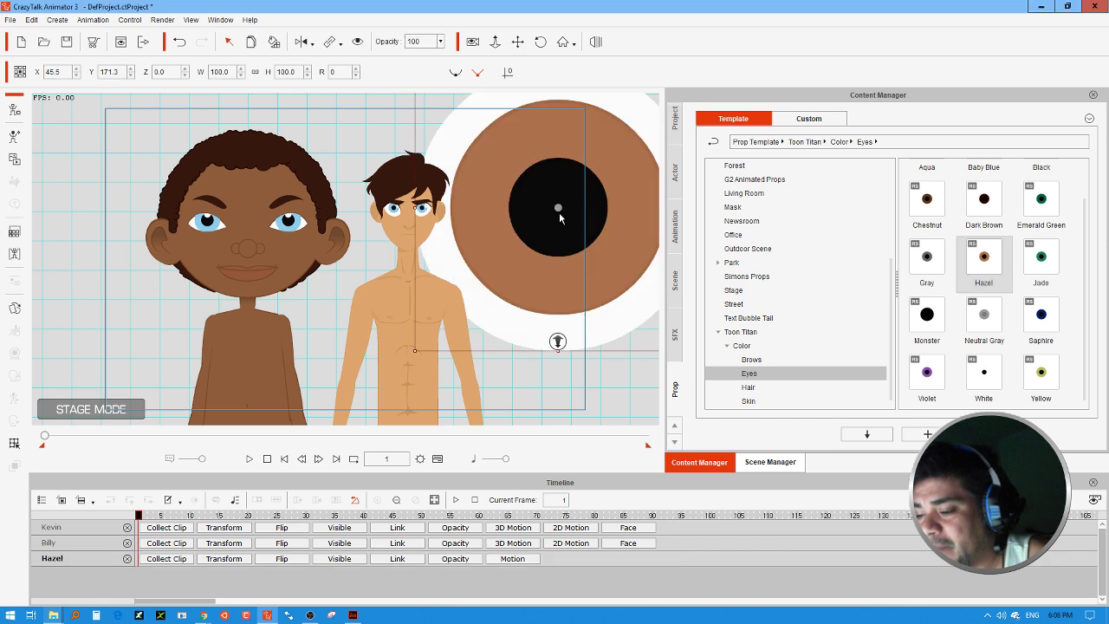
left_click_drag(537, 165, 590, 190)
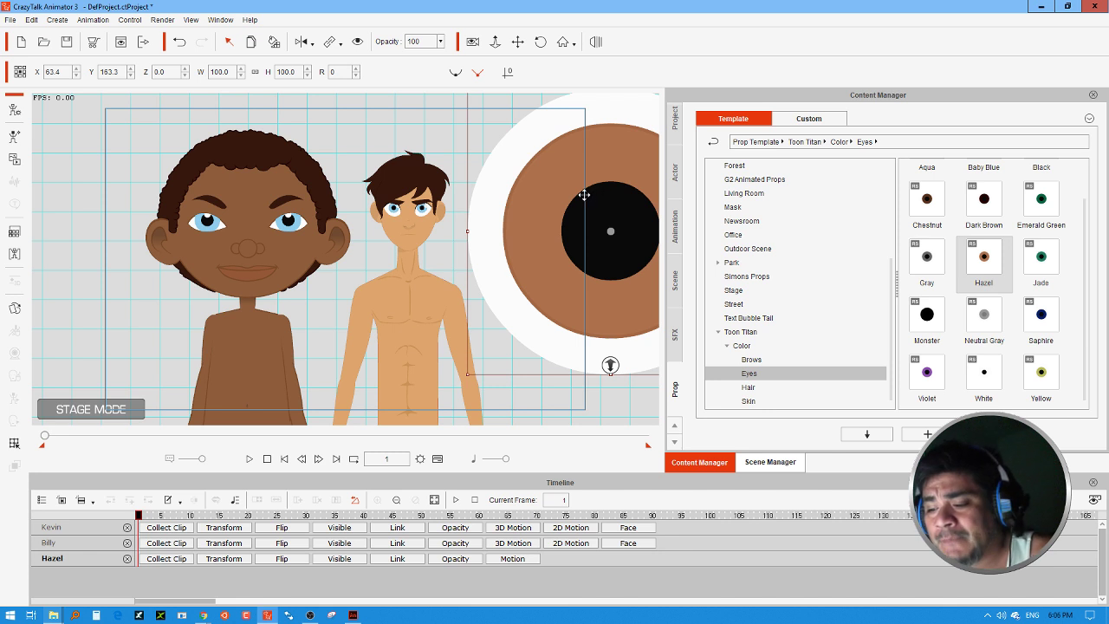
left_click_drag(597, 194, 594, 178)
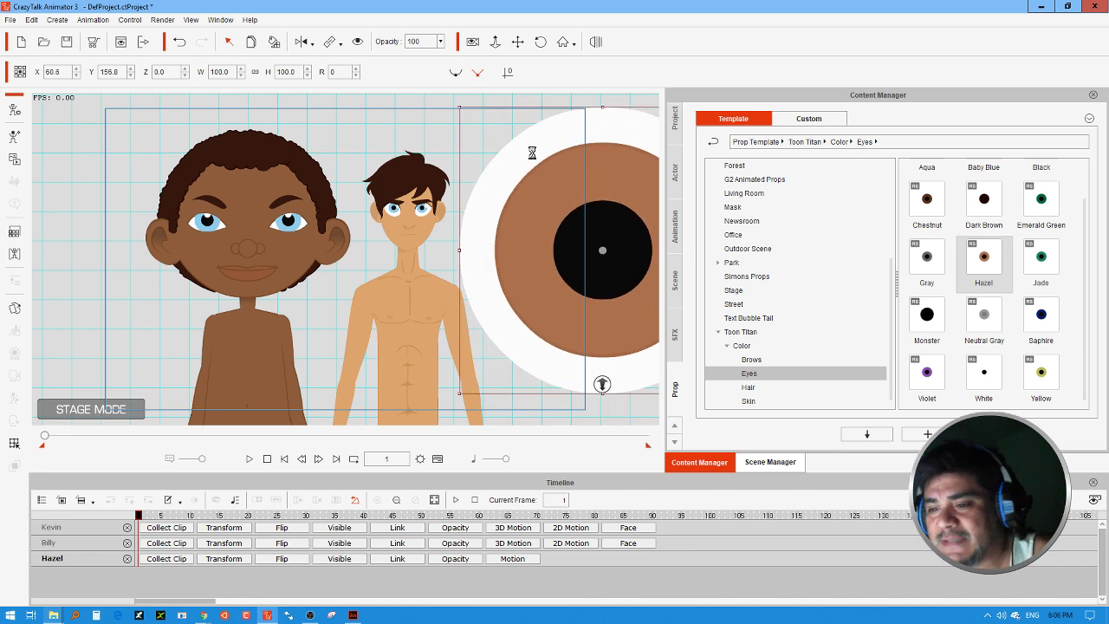
Apply the Hazel prop's color style to the eyes of both characters.
left_click(276, 42)
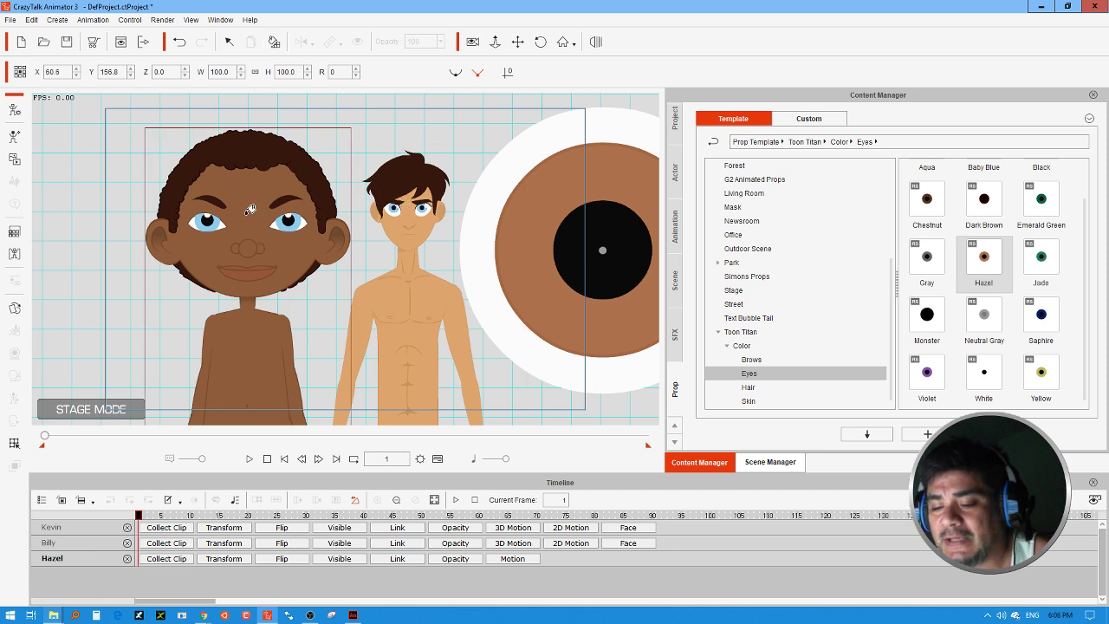
left_click(208, 222)
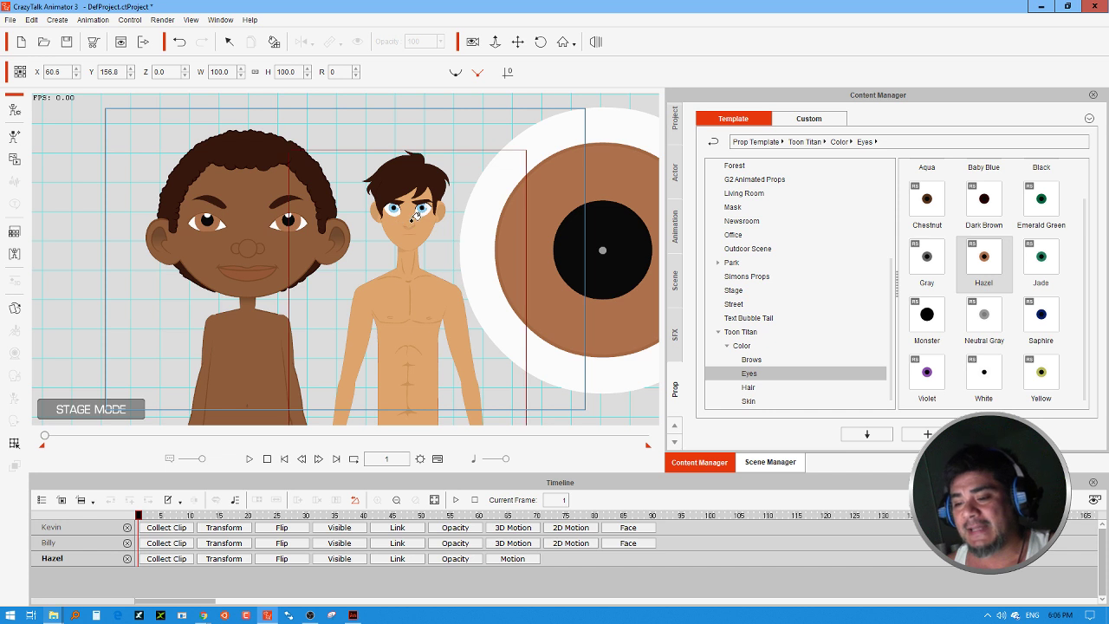
left_click_drag(413, 212, 414, 213)
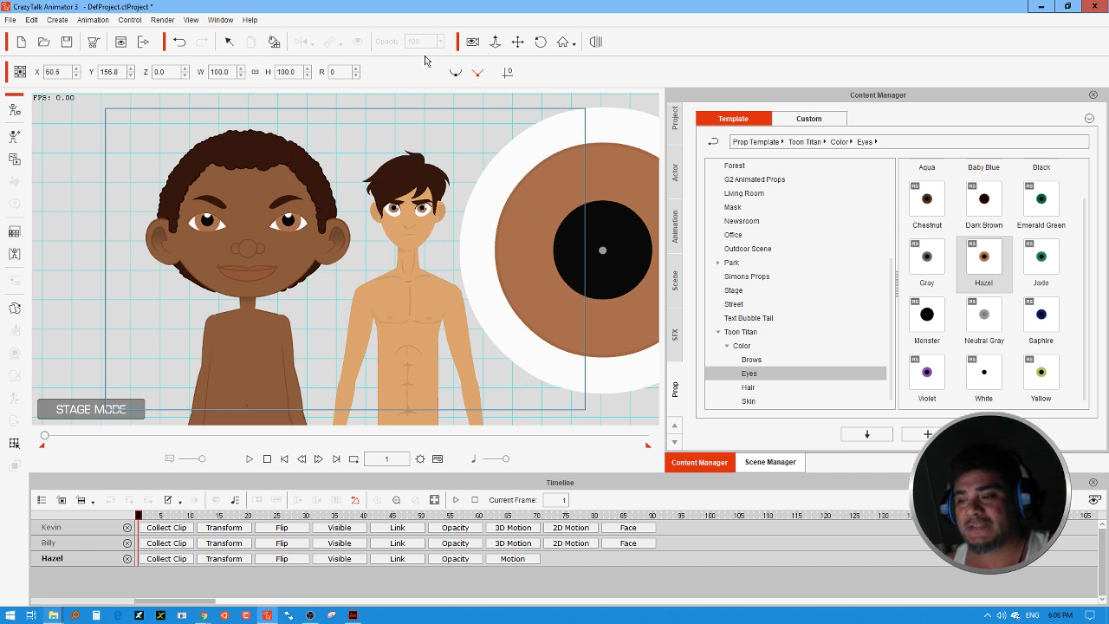
Return to the selection tool and delete the Hazel eye prop from the stage.
left_click(229, 42)
left_click(525, 195)
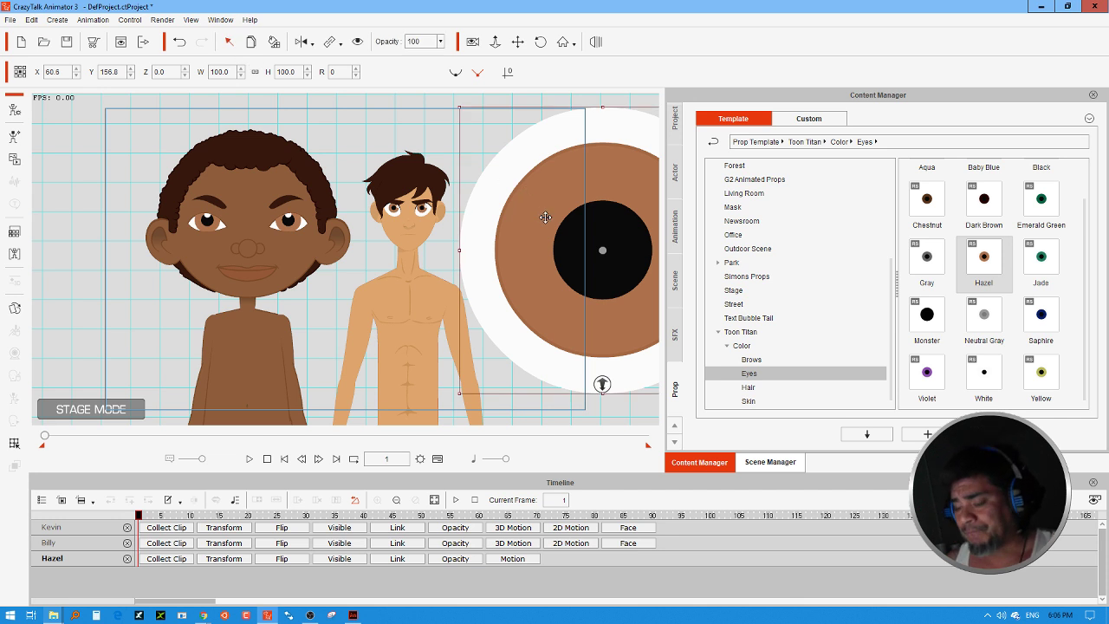
key("Delete")
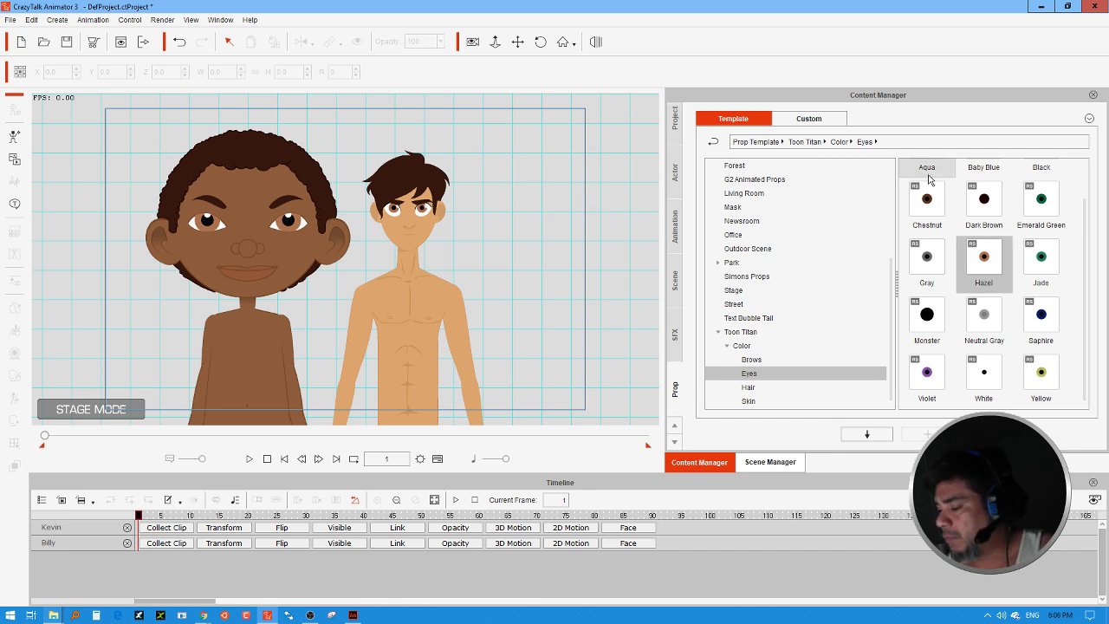
Place the Gray eye prop beside the characters at about X 70.3, Y 174.7 and apply its color style to both characters' eyes.
left_click_drag(932, 265, 571, 192)
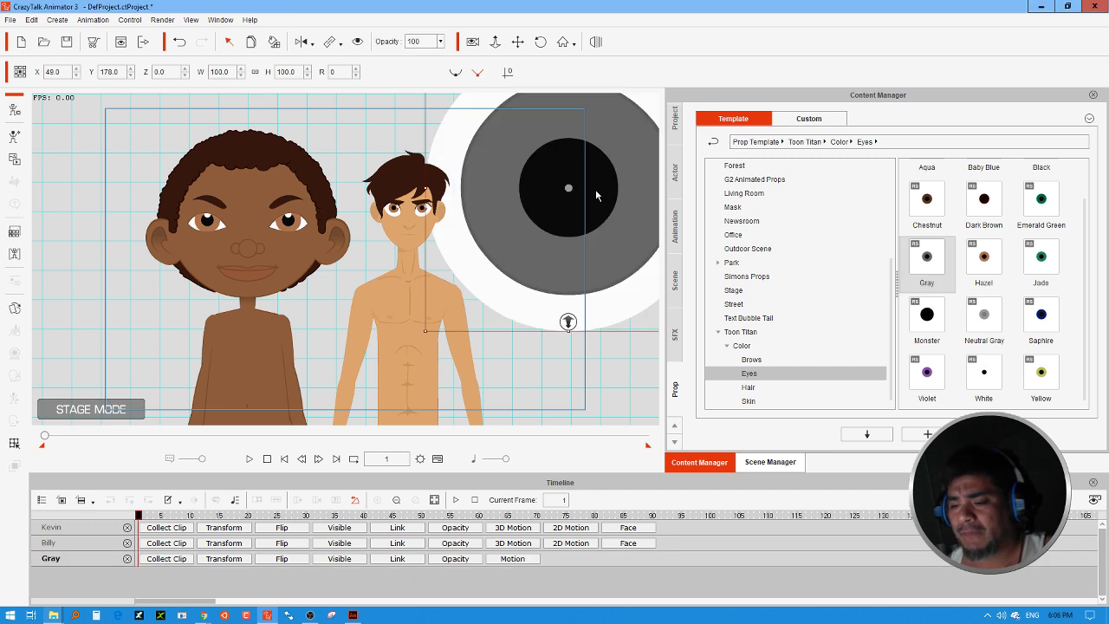
left_click_drag(533, 165, 597, 182)
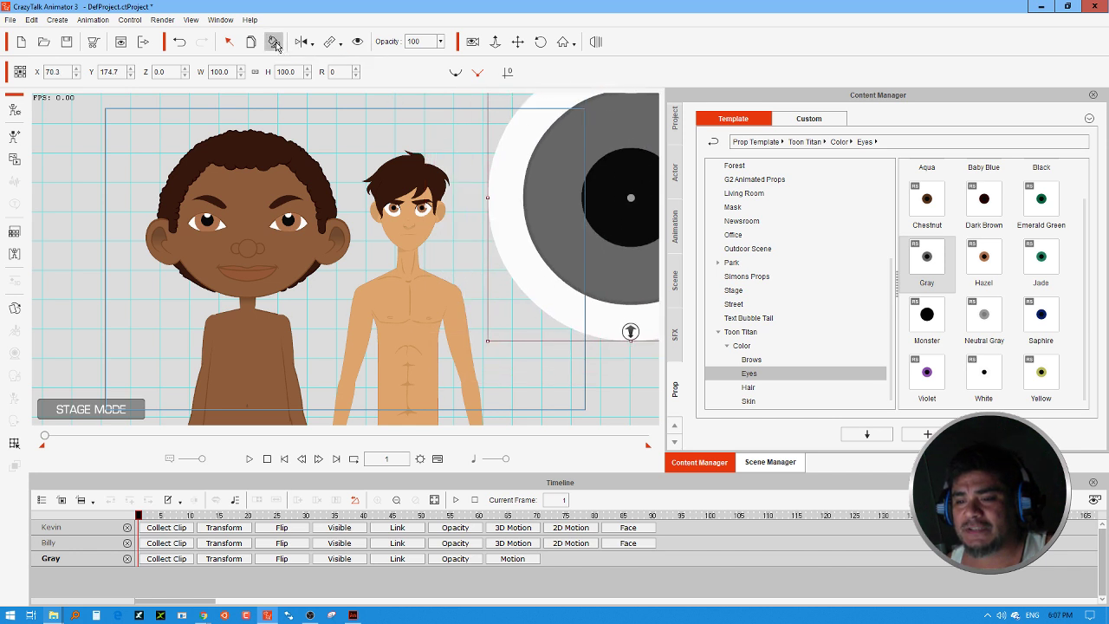
left_click(411, 192)
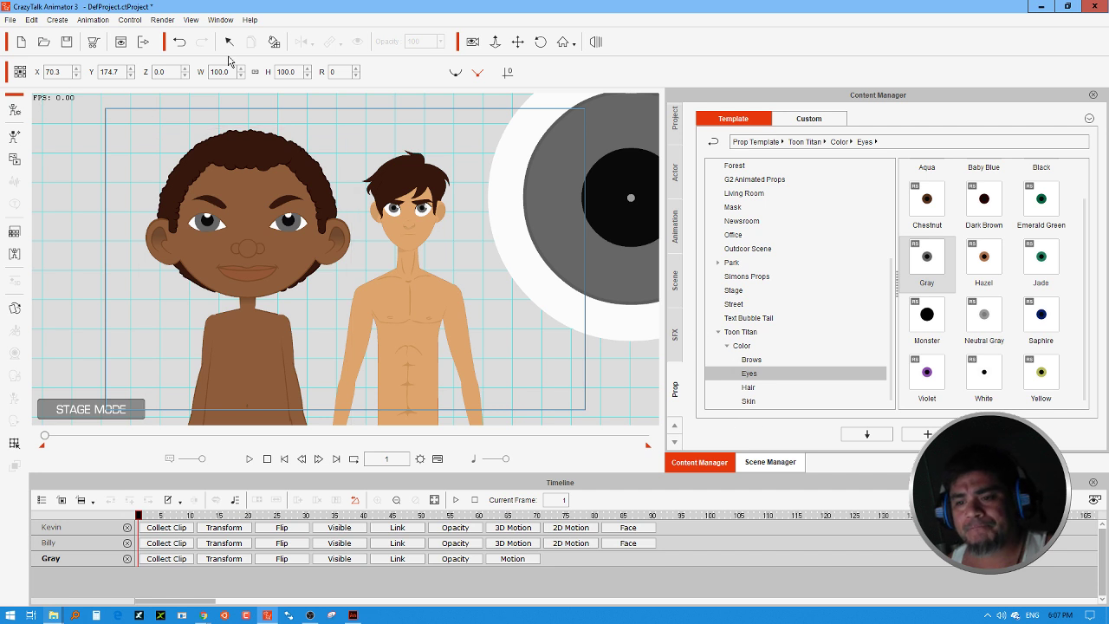
Delete the Gray eye prop from the stage.
left_click(522, 153)
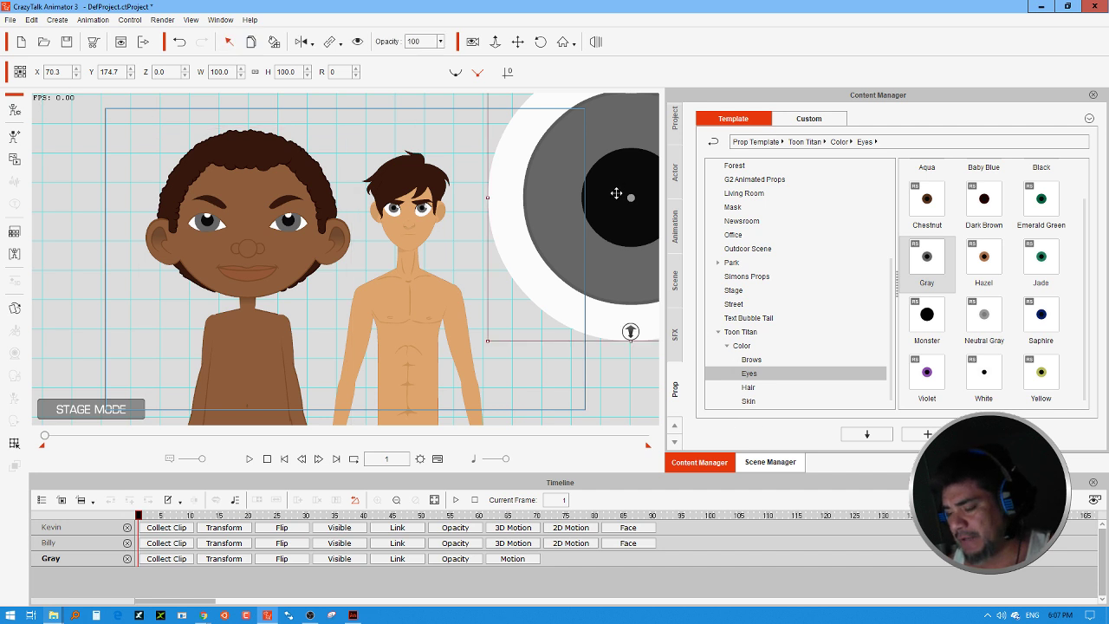
key("Delete")
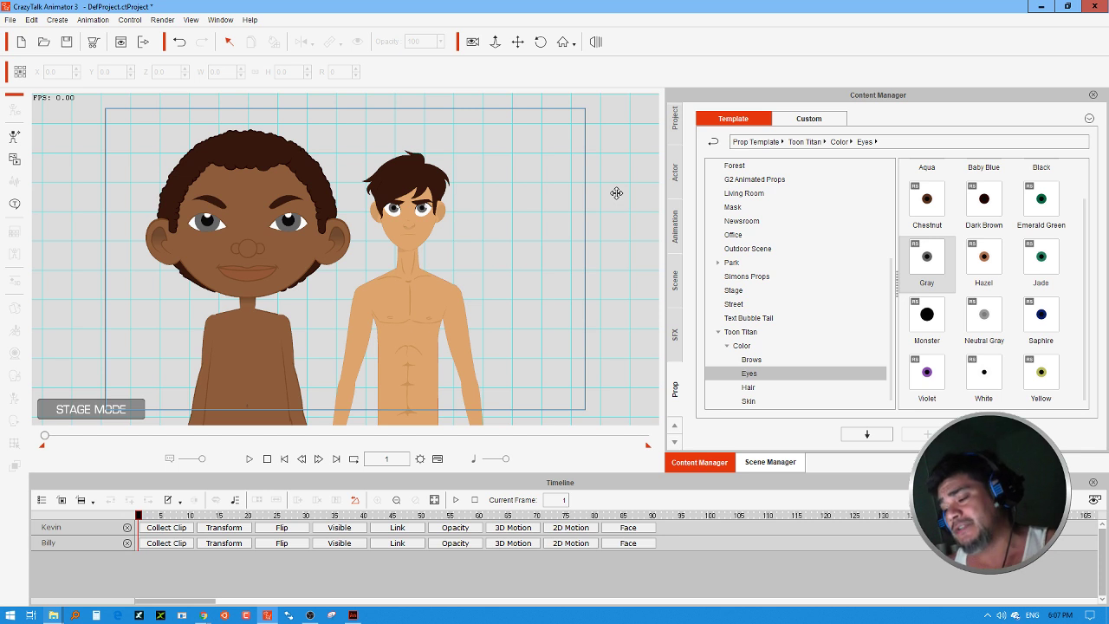
Add the G2 character Saul beside the other characters at about X 28.8, Y 22.4, and delete it.
left_click(676, 172)
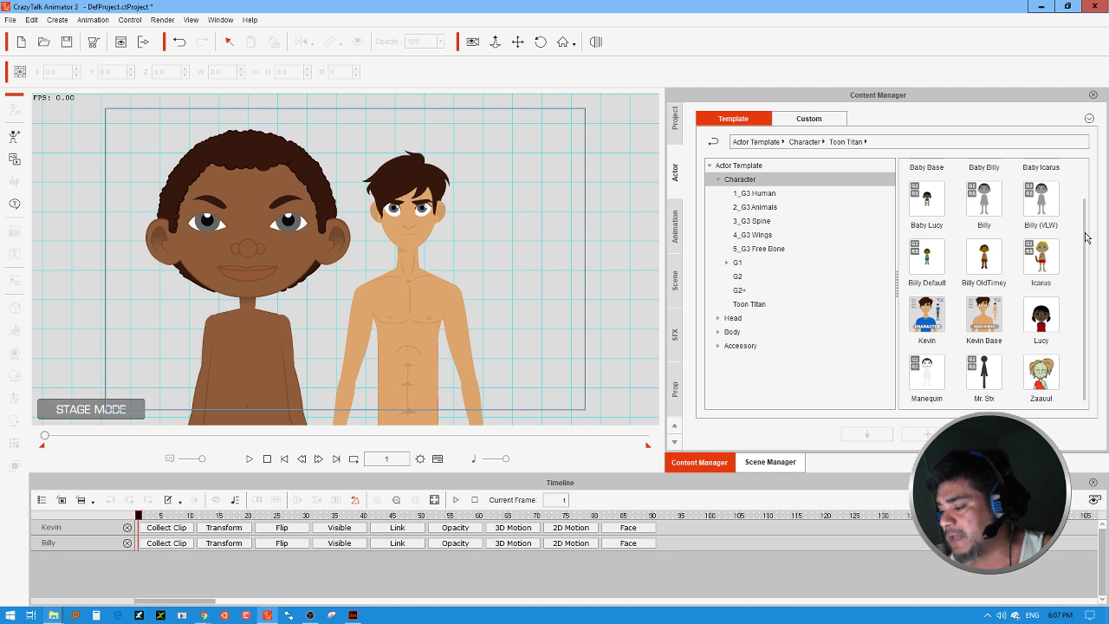
scroll(1084, 238, "up", 1)
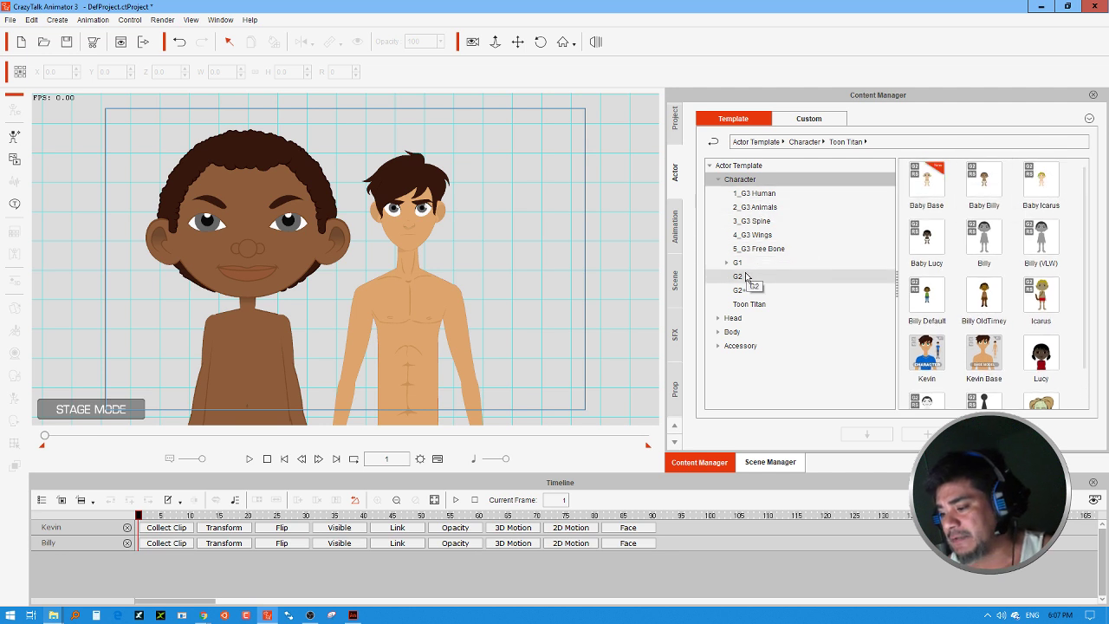
left_click(809, 275)
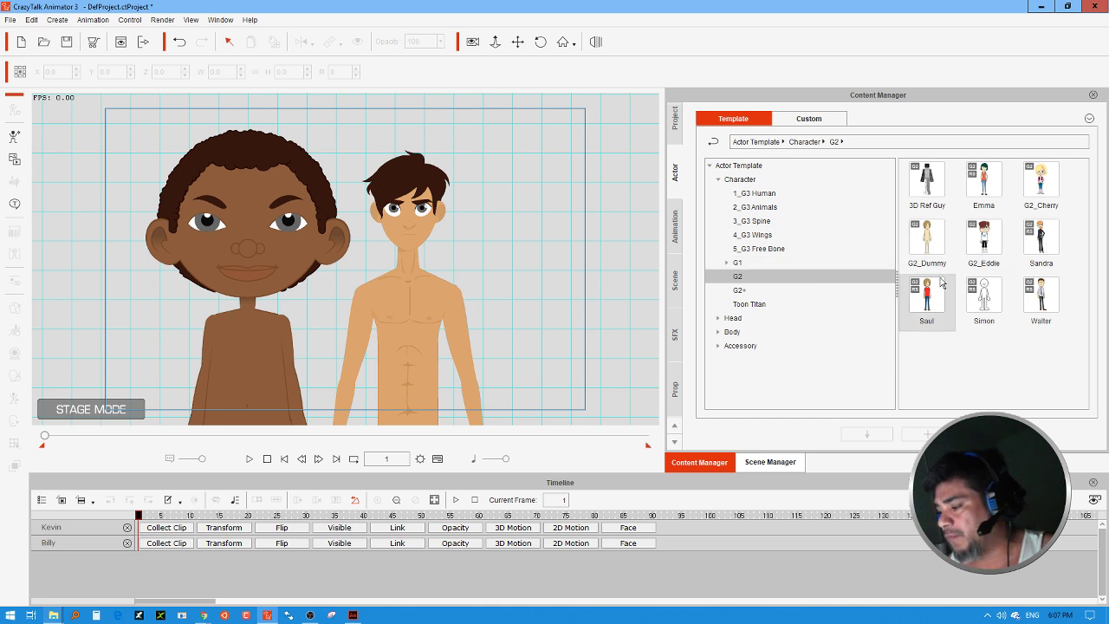
left_click_drag(929, 294, 514, 252)
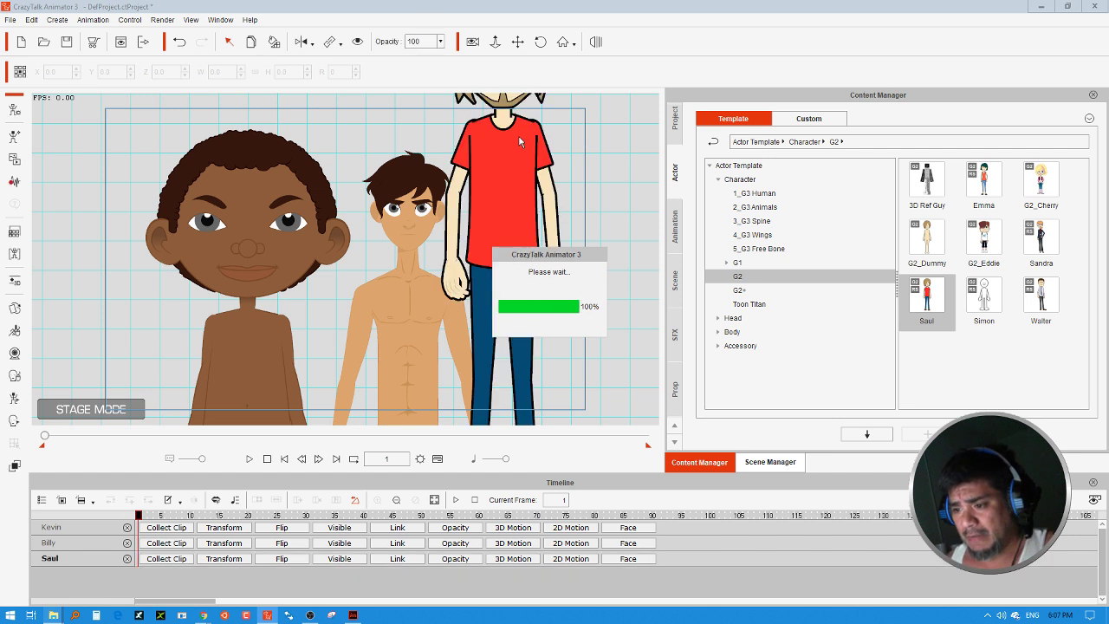
left_click_drag(529, 282, 528, 281)
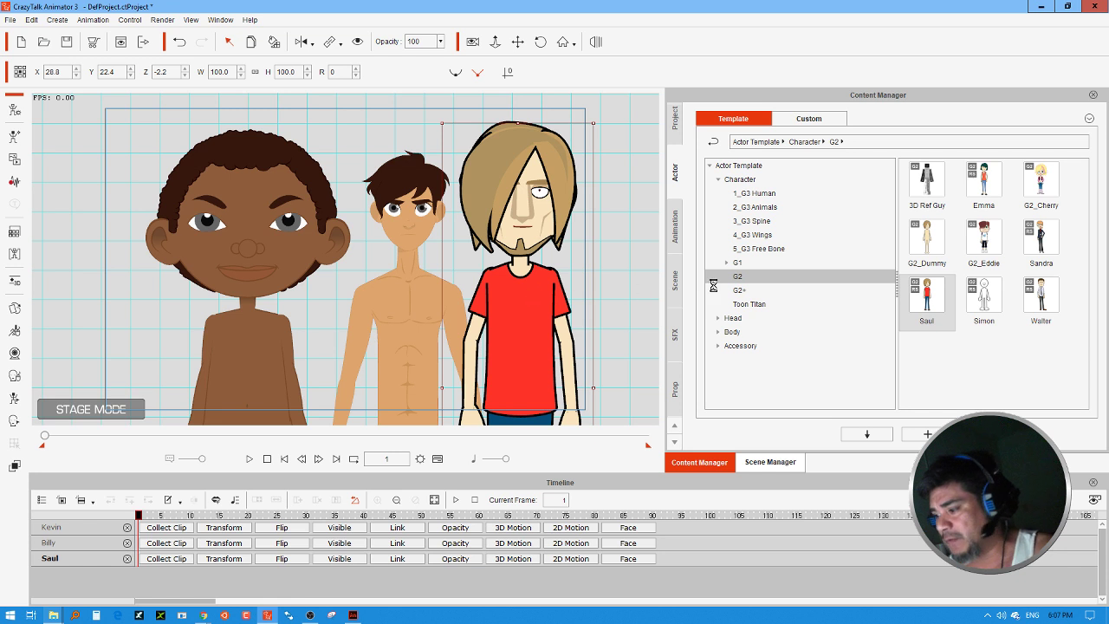
key("Delete")
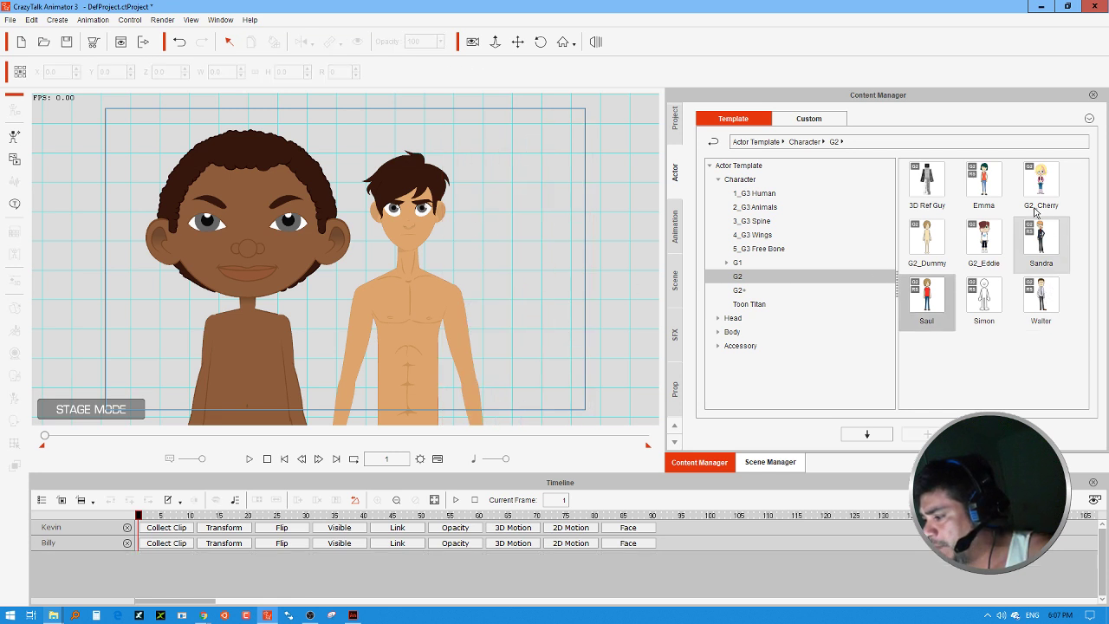
Add the G2 characters Cherry at about X 40.3, Y 15.8 and Sandra at about X -100.5, Y 15.9 to the stage.
left_click_drag(1041, 184, 545, 296)
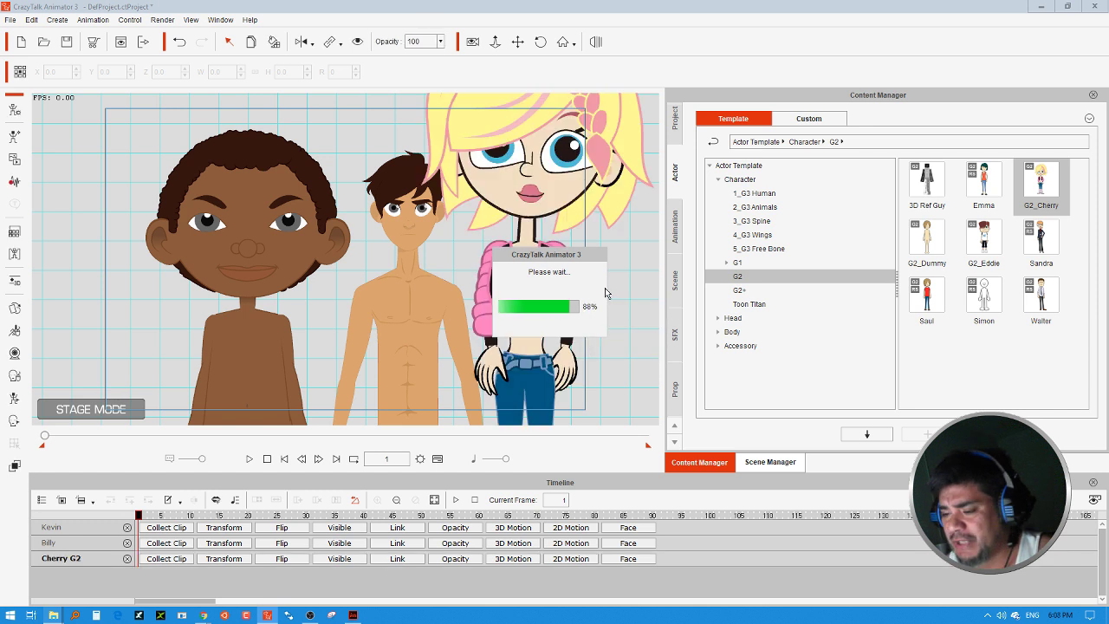
left_click_drag(559, 181, 585, 281)
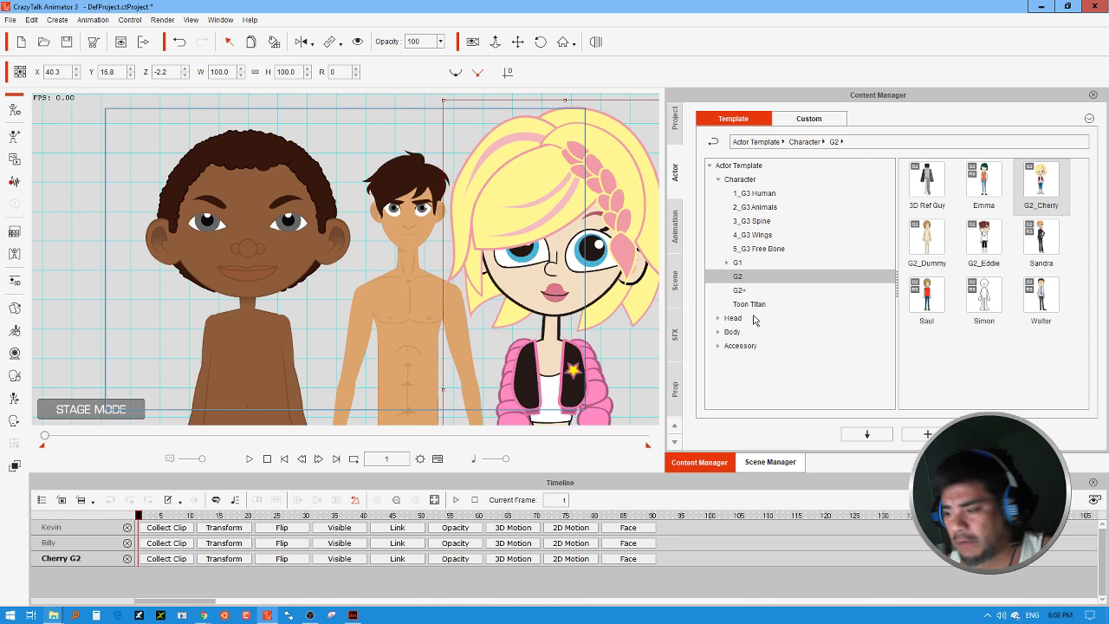
left_click_drag(1044, 269, 127, 315)
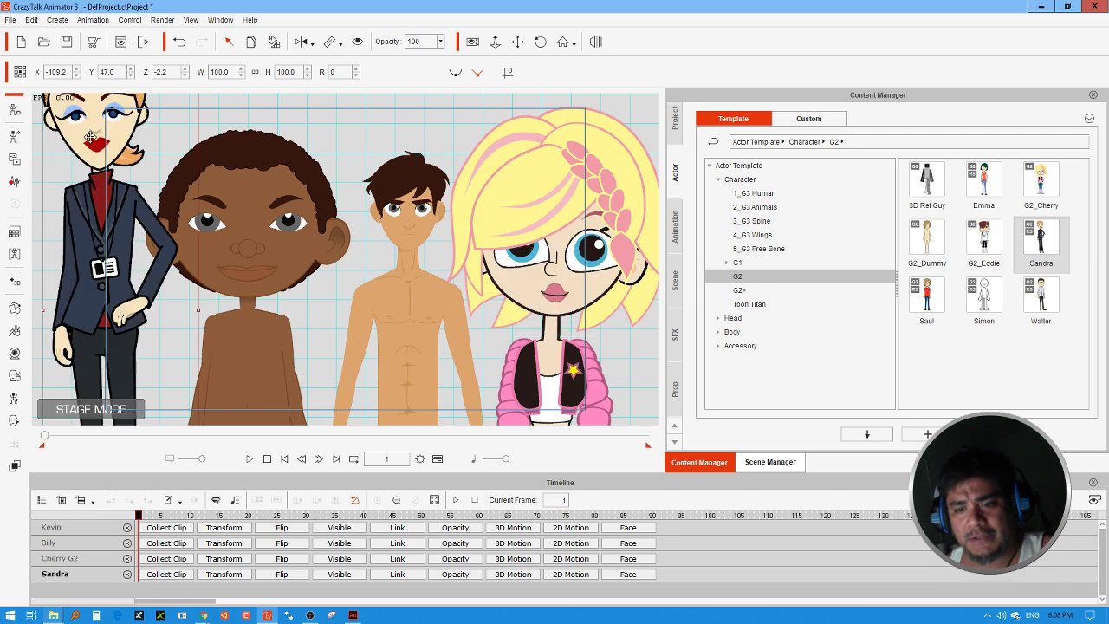
left_click_drag(90, 137, 116, 227)
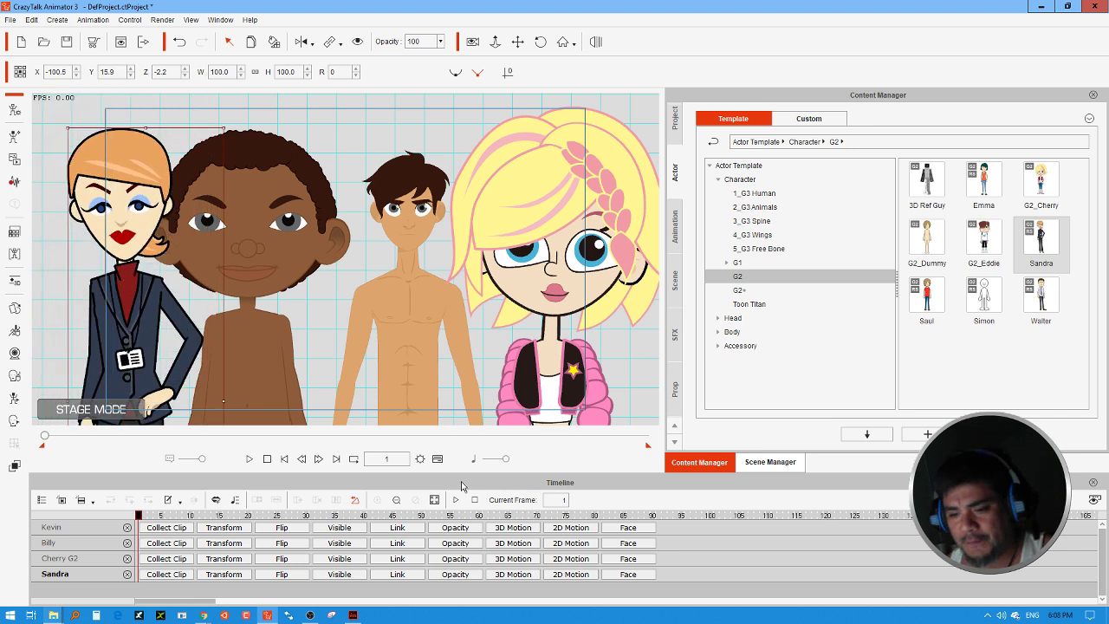
Place the Toon Titan Jade eye prop above the characters at about X -22.7, Y 200.8 and shrink it to about 31.1 in width and height.
left_click(678, 389)
scroll(752, 341, "down", 3)
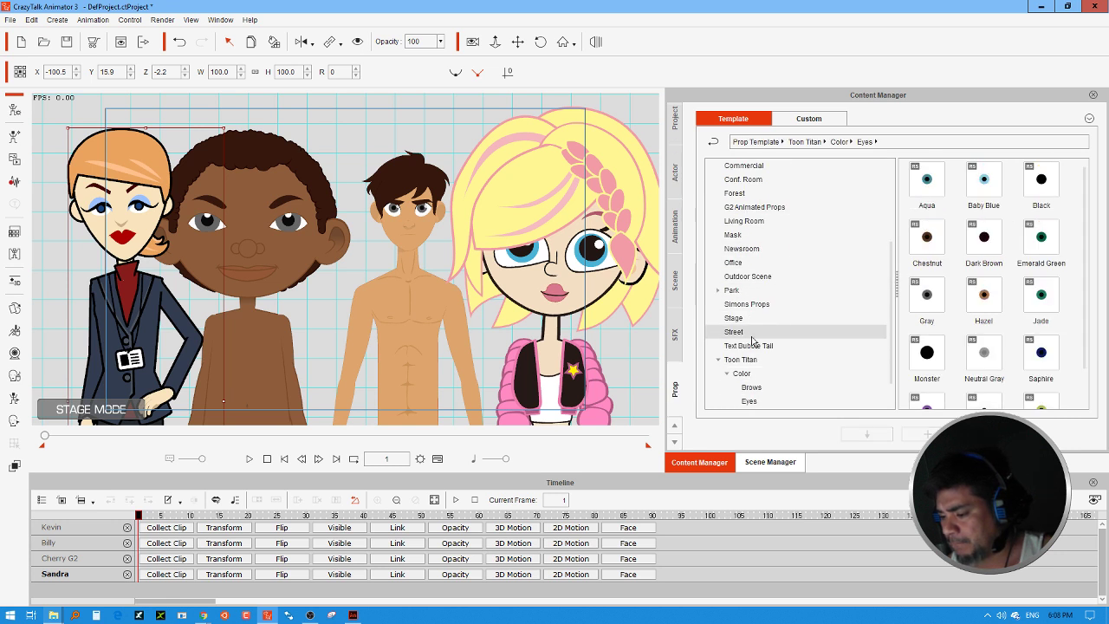
scroll(752, 341, "down", 1)
left_click(762, 377)
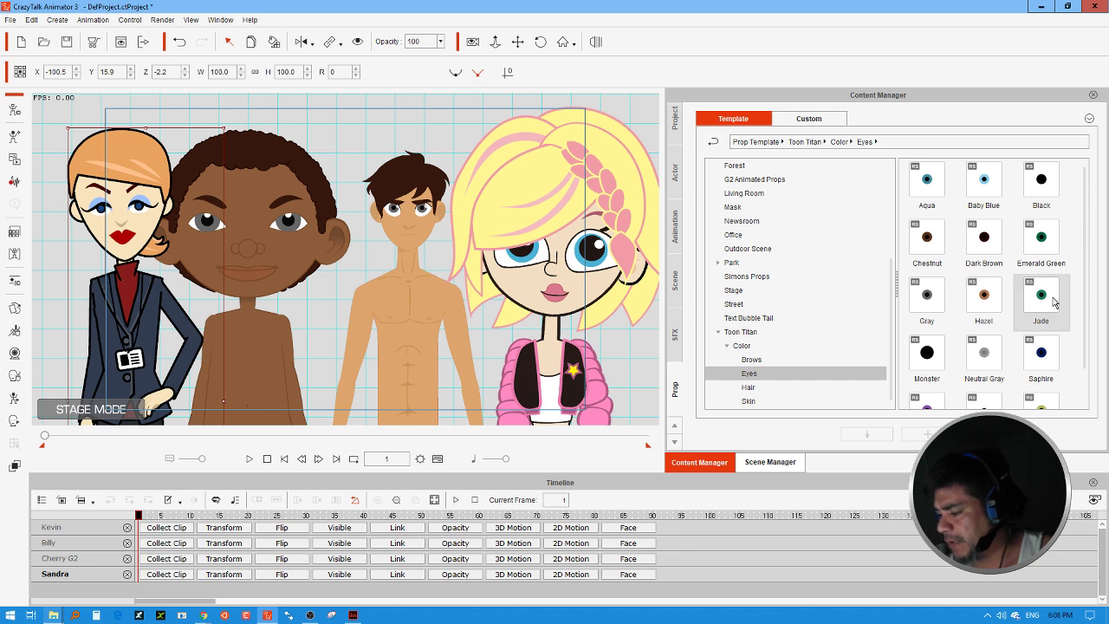
left_click_drag(1054, 301, 363, 127)
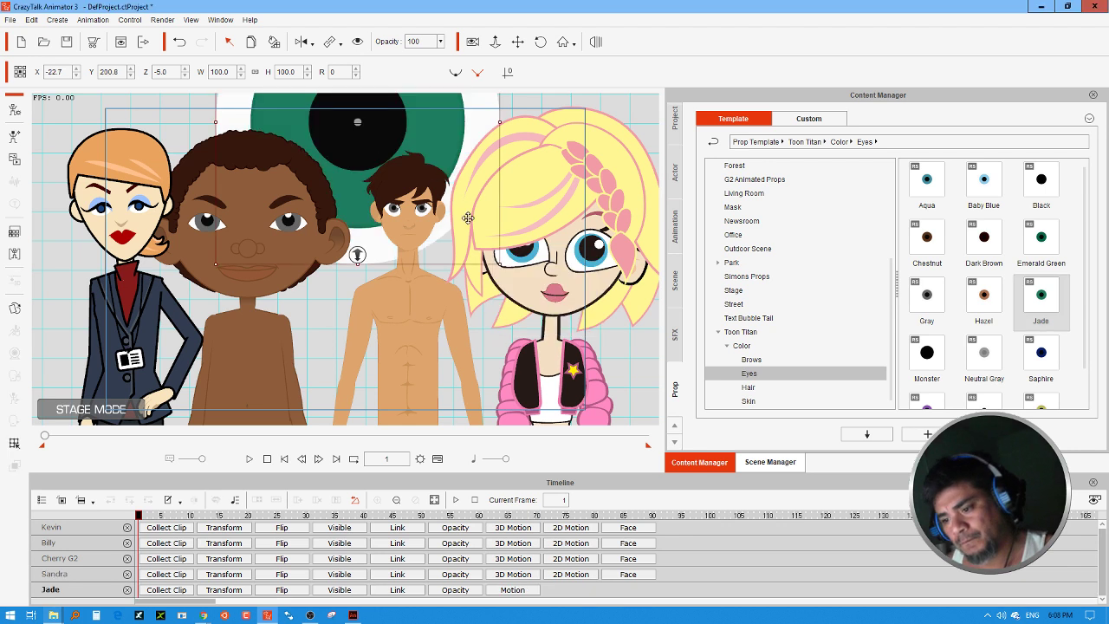
left_click_drag(357, 255, 356, 158)
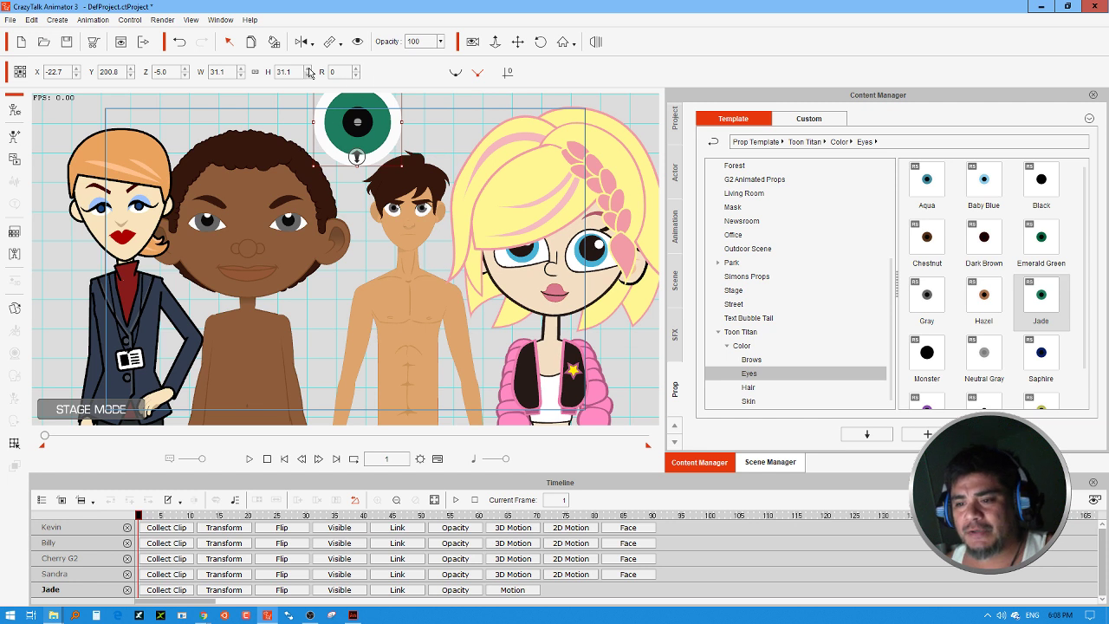
Apply the Jade prop's color style to Sandra's eyes and return to the selection tool.
left_click(369, 93)
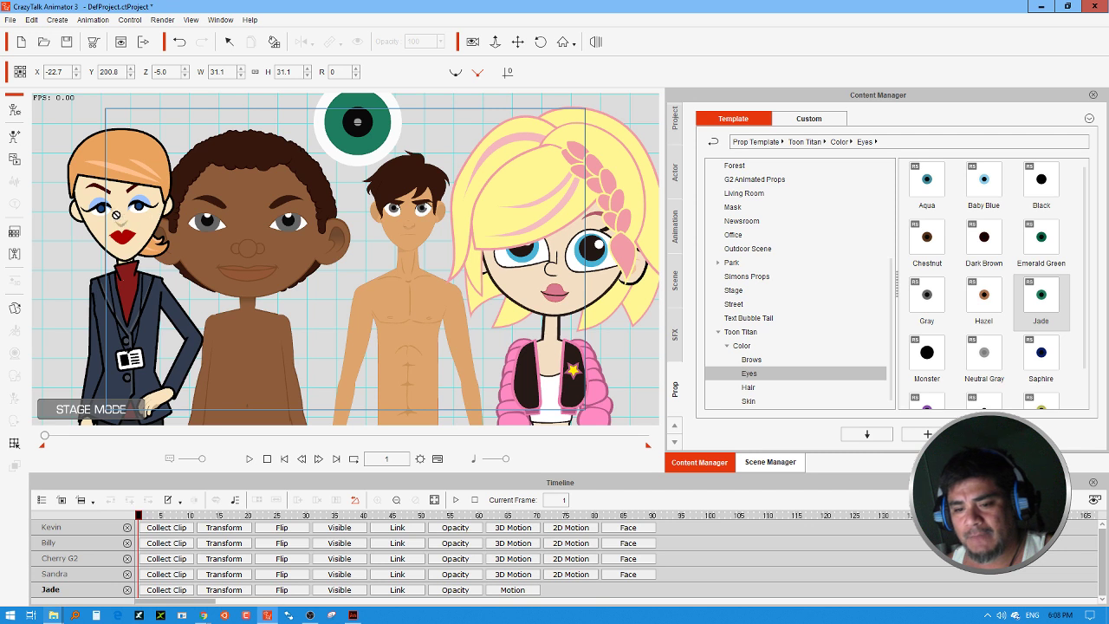
left_click(101, 187)
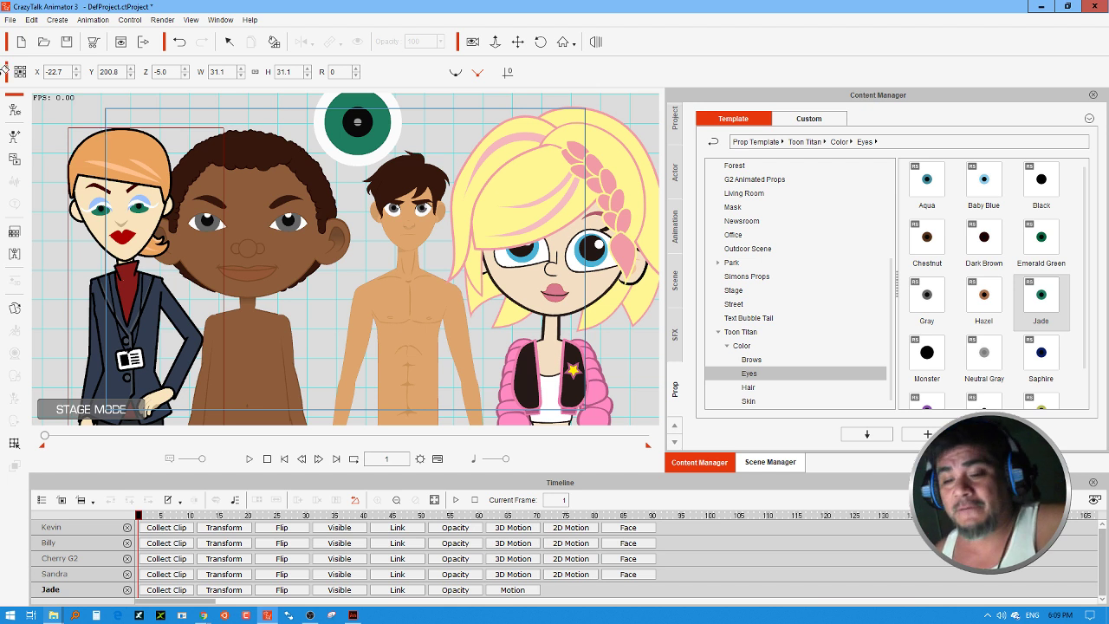
left_click(230, 45)
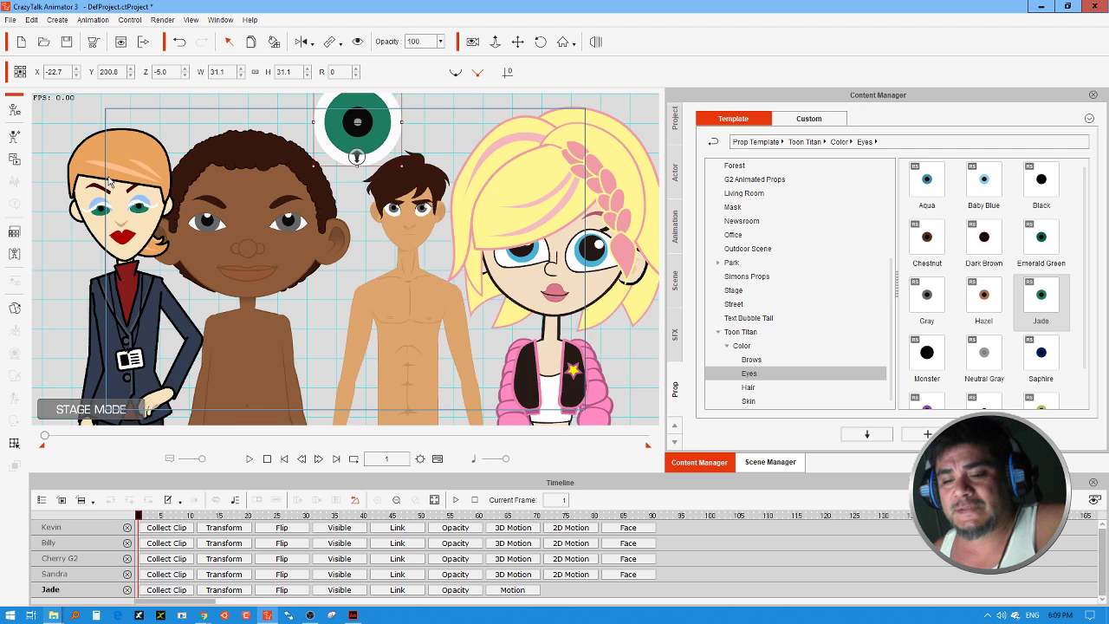
Delete the Sandra and Cherry characters from the stage.
left_click(115, 176)
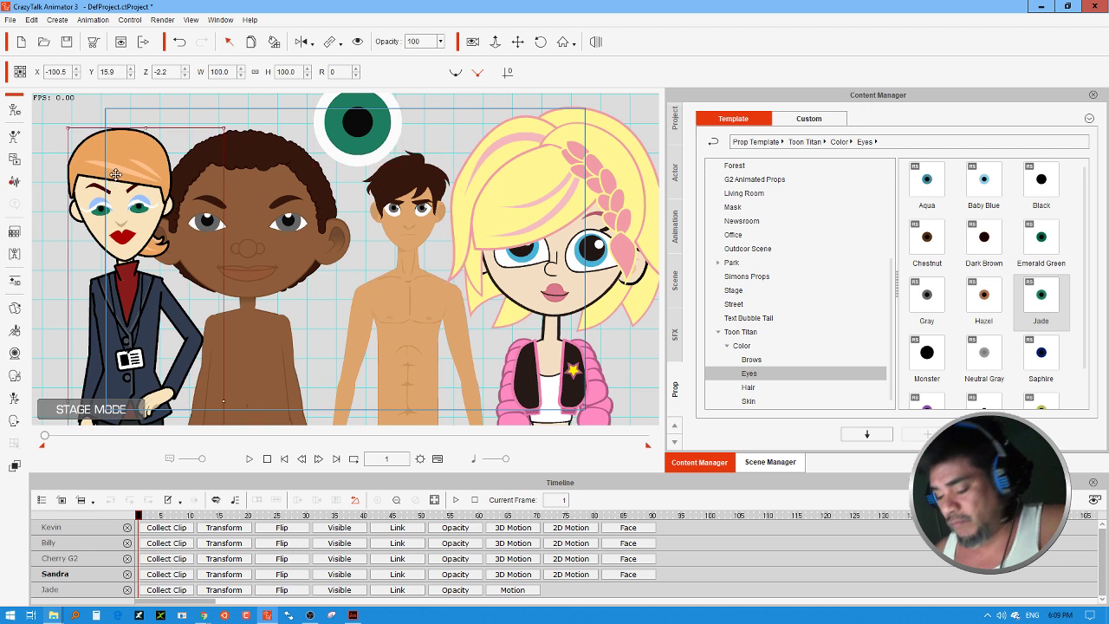
key("Delete")
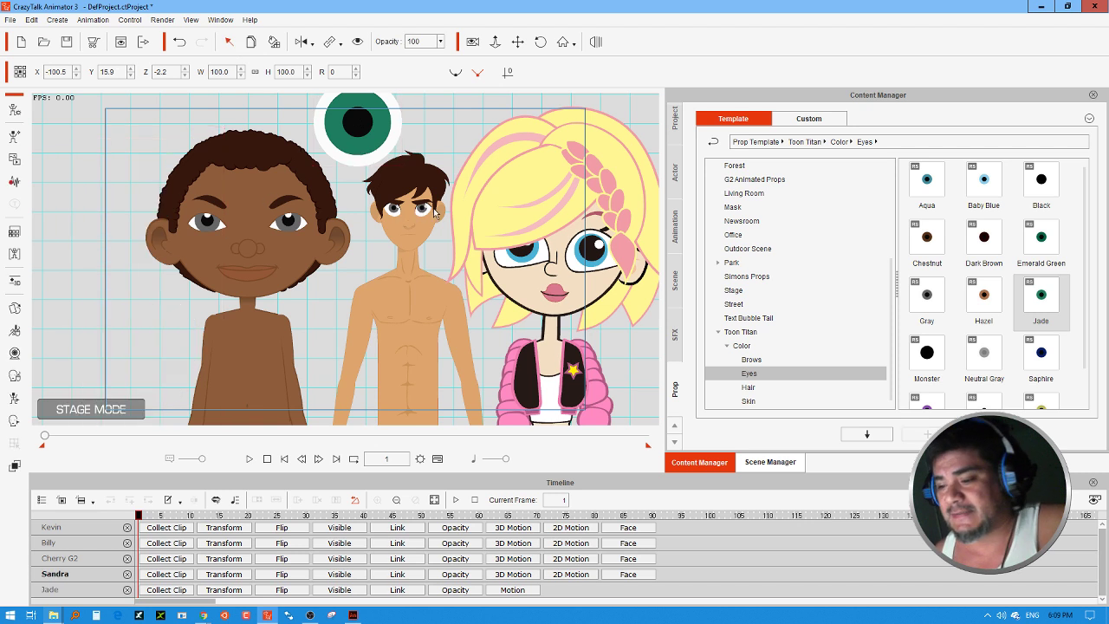
left_click(592, 190)
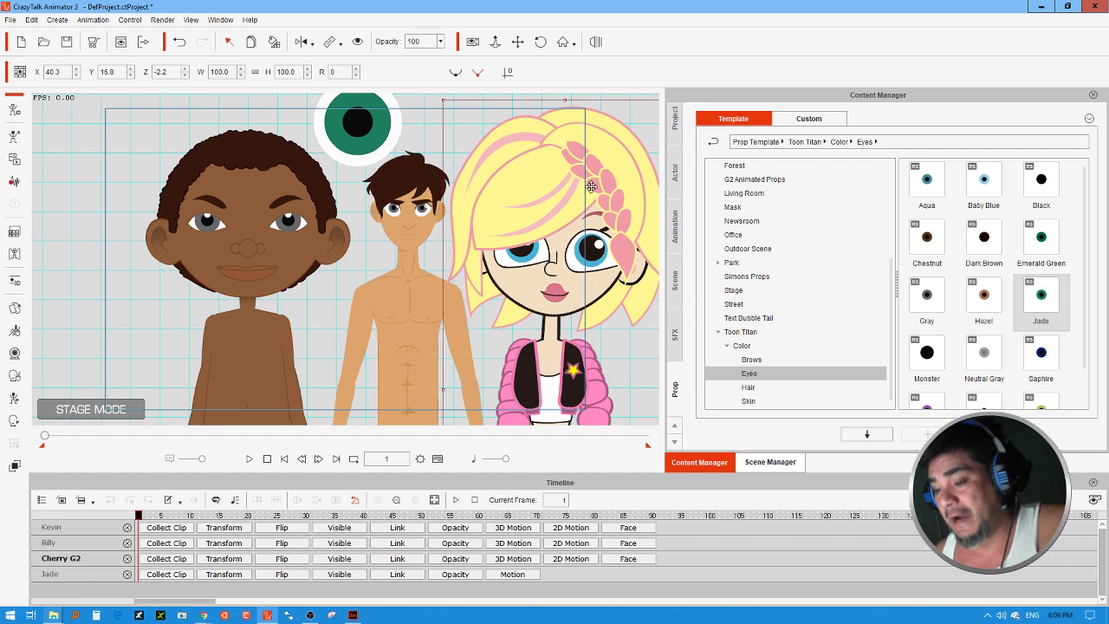
key("Delete")
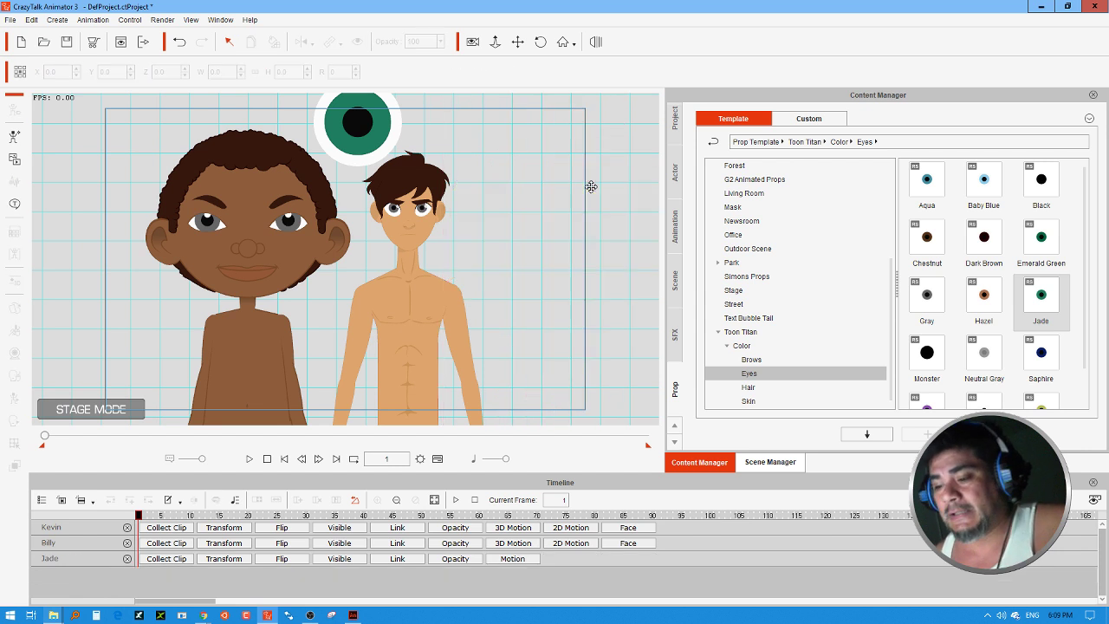
Move Kevin to about X 19.5, Y -4.2 and apply the Jade prop's color style to both characters' eyes.
left_click(427, 232)
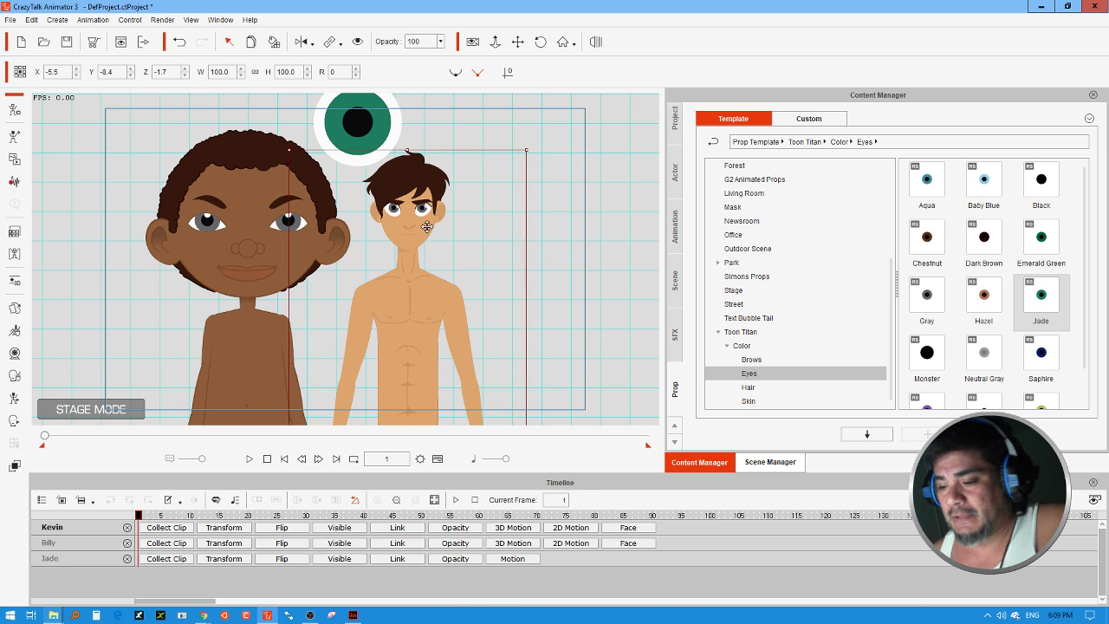
left_click_drag(424, 230, 501, 219)
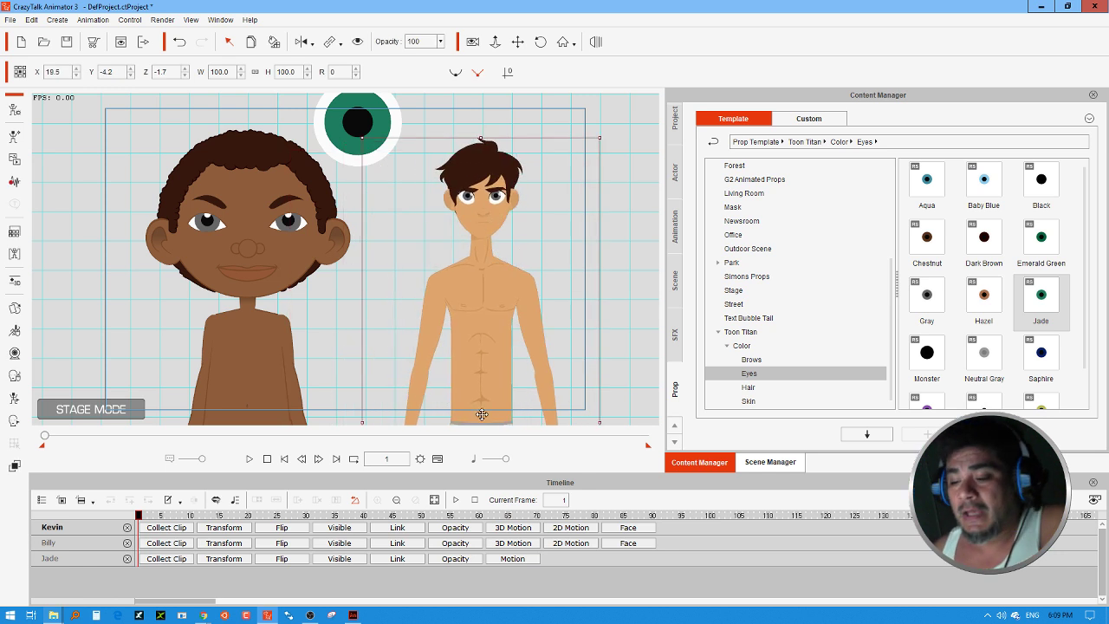
left_click(338, 133)
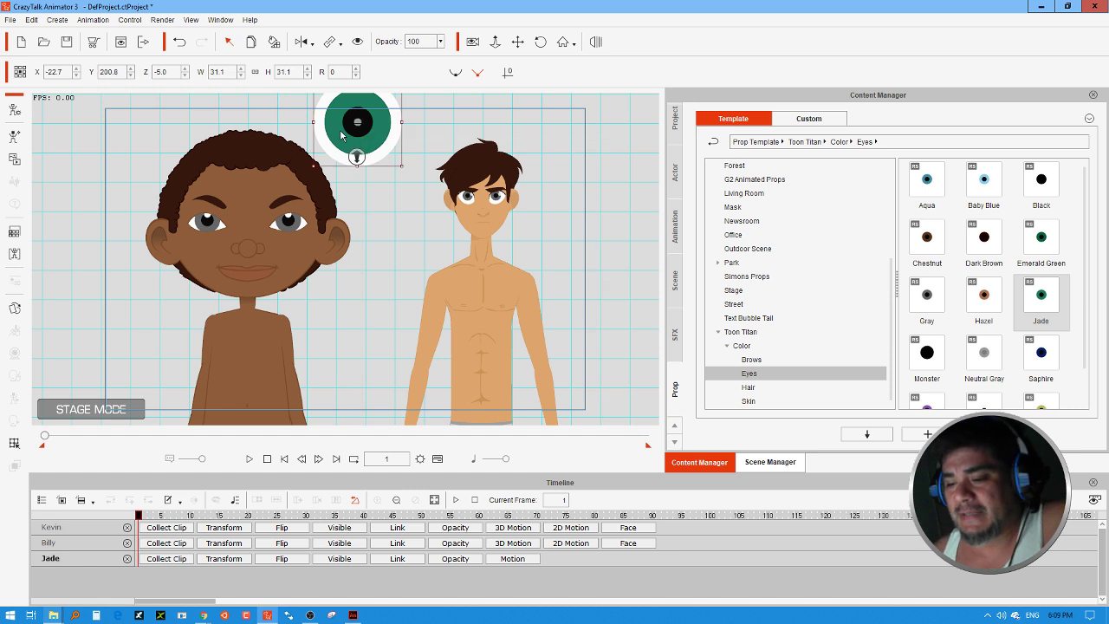
left_click(502, 274)
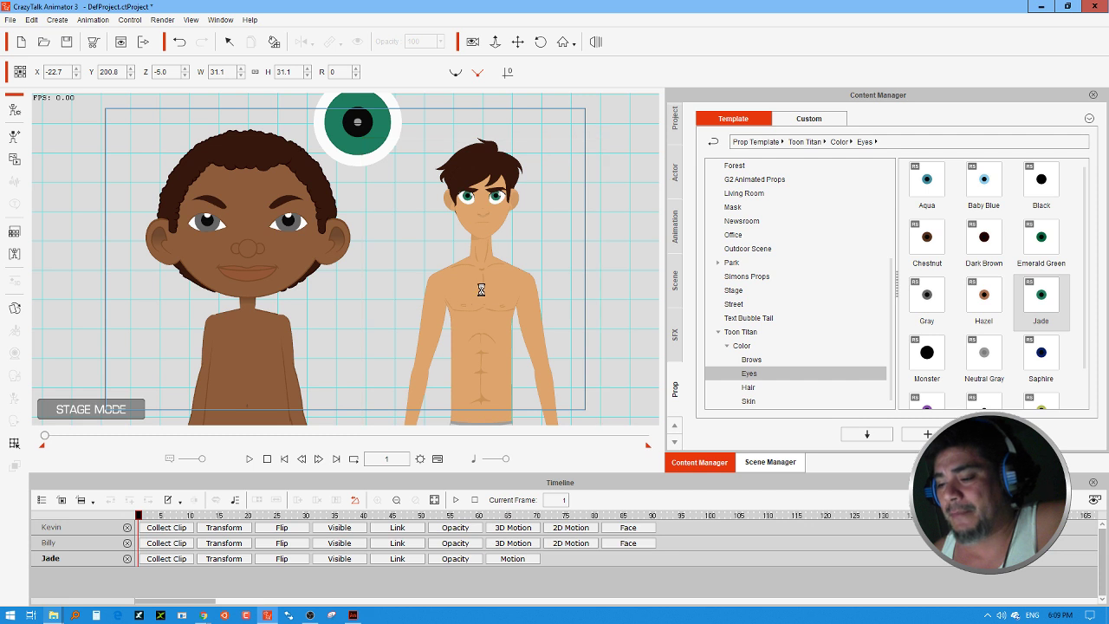
left_click(227, 250)
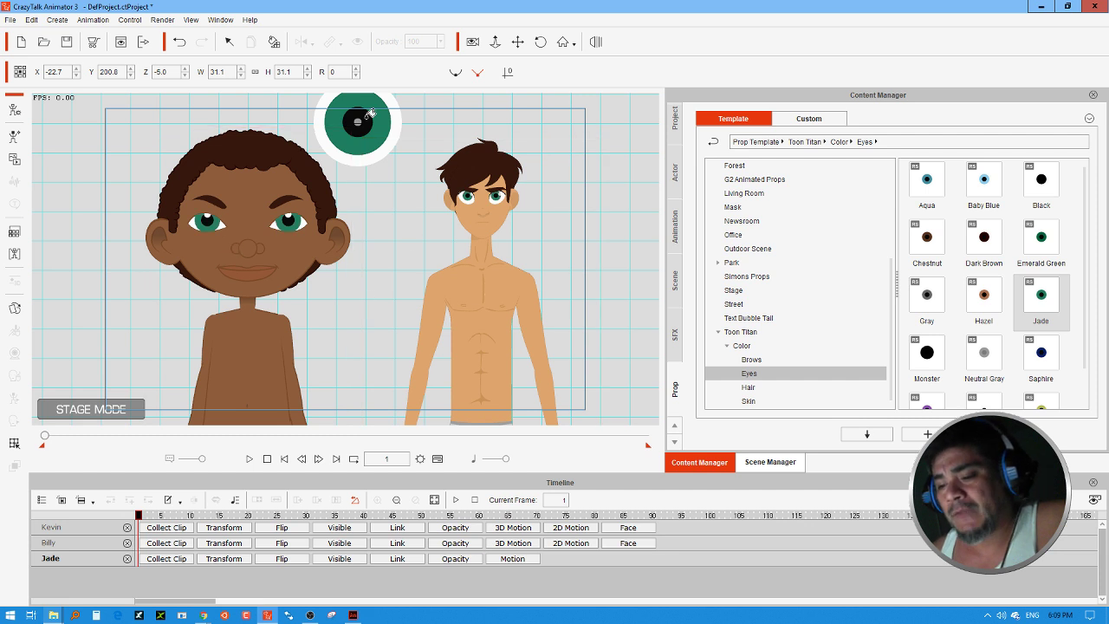
Enlarge the Jade eye prop to about 72 in width and height and position it at about X -12.8, Y 180.6.
left_click(228, 41)
left_click(379, 132)
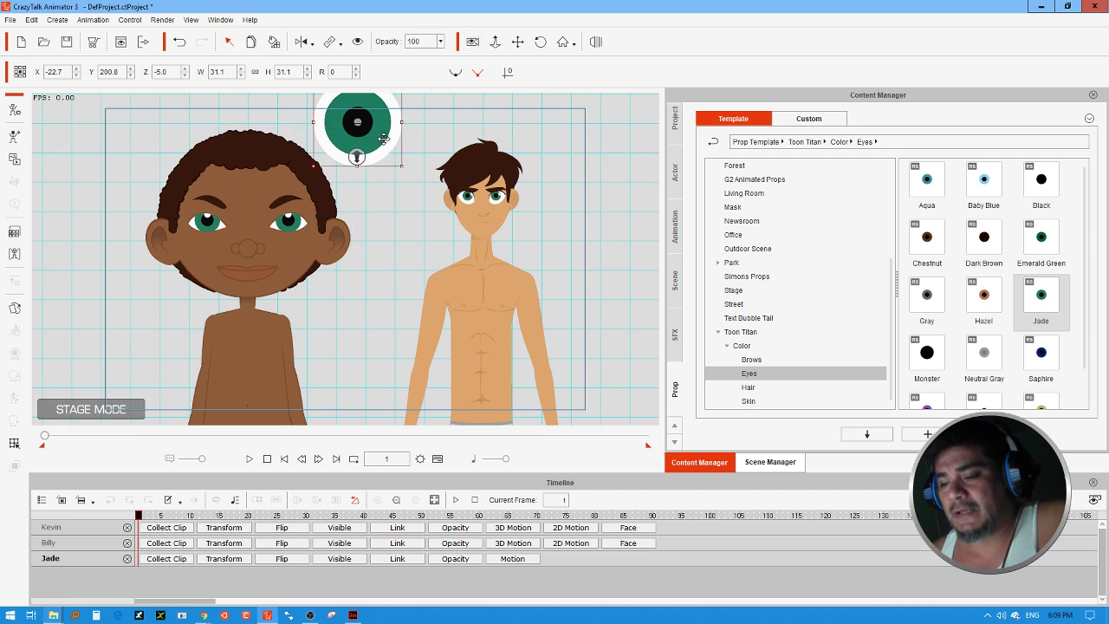
left_click_drag(404, 166, 382, 203)
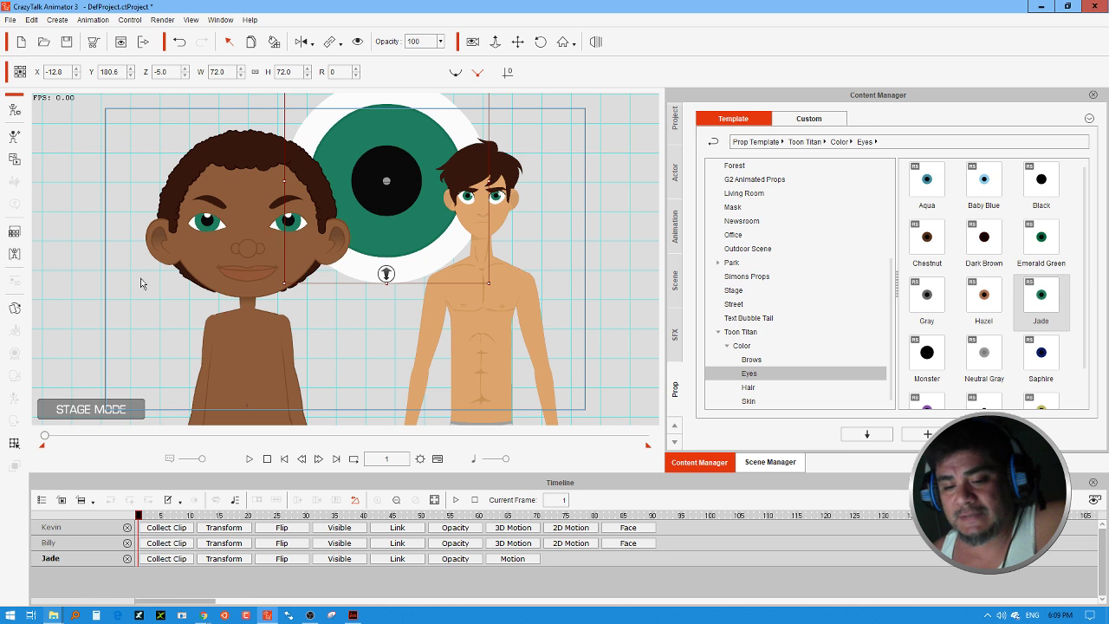
Set the Jade prop's render style brightness to -24 for all parts and apply the darkened style to the characters' eyes.
left_click(17, 232)
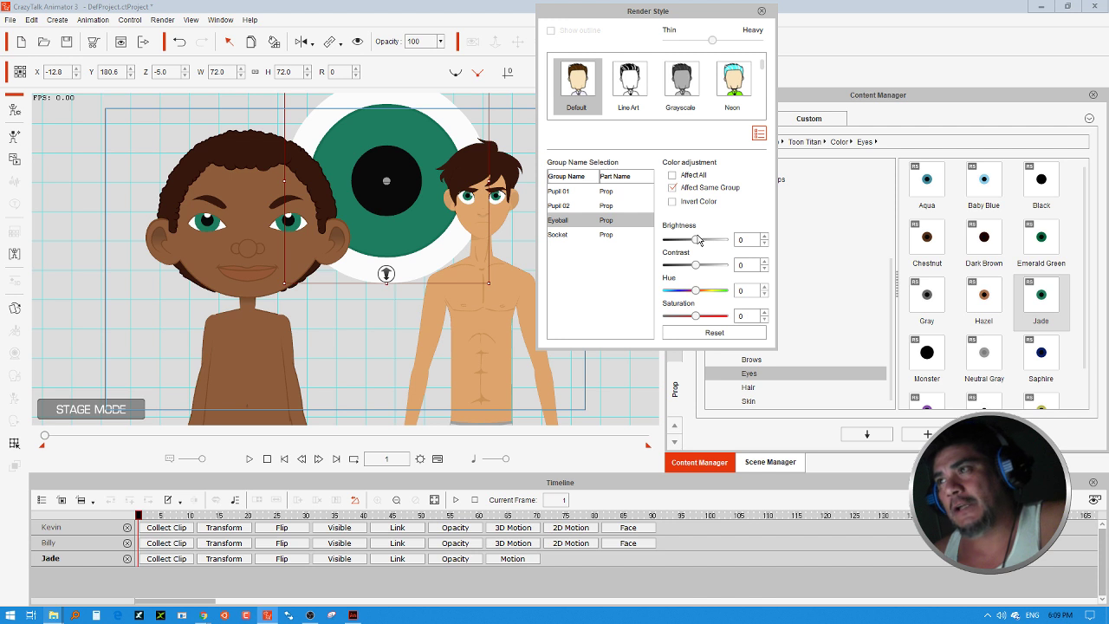
left_click(699, 177)
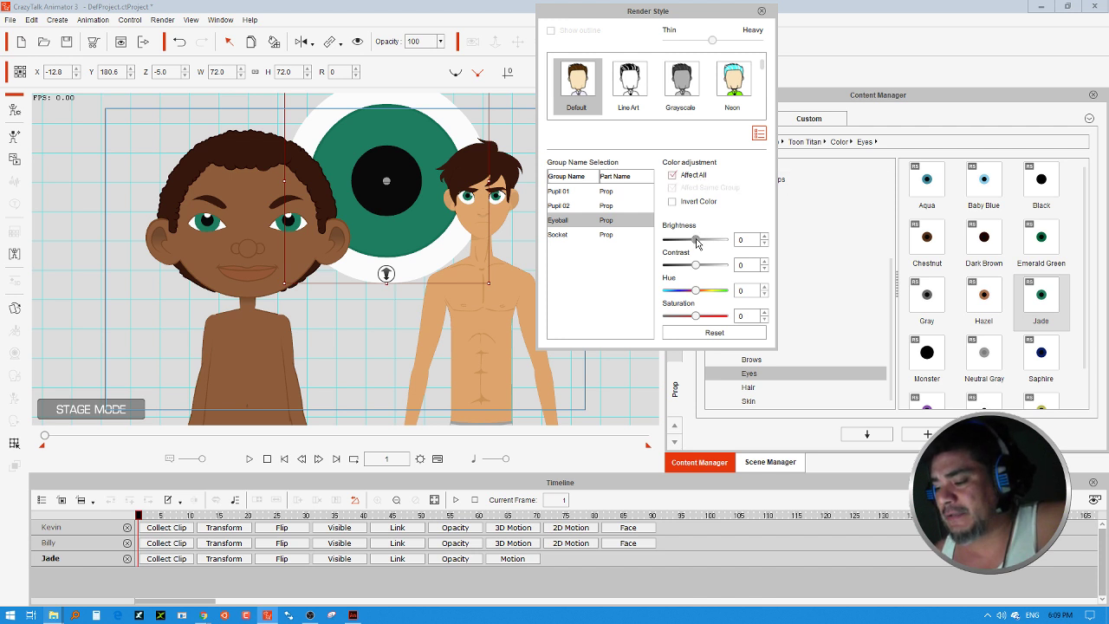
left_click_drag(695, 240, 690, 240)
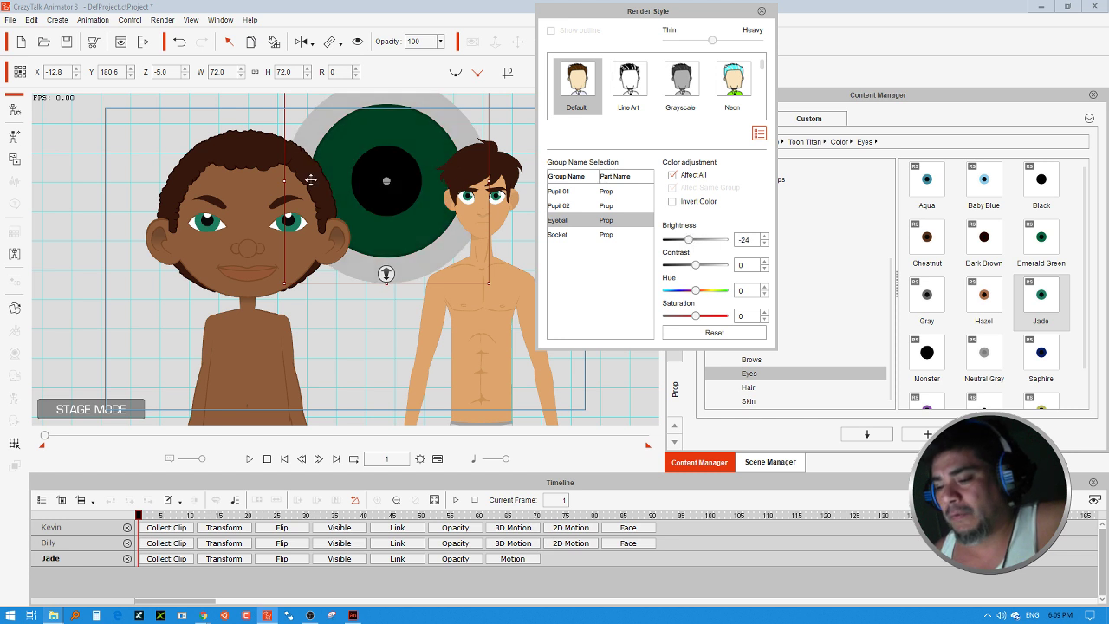
left_click(272, 43)
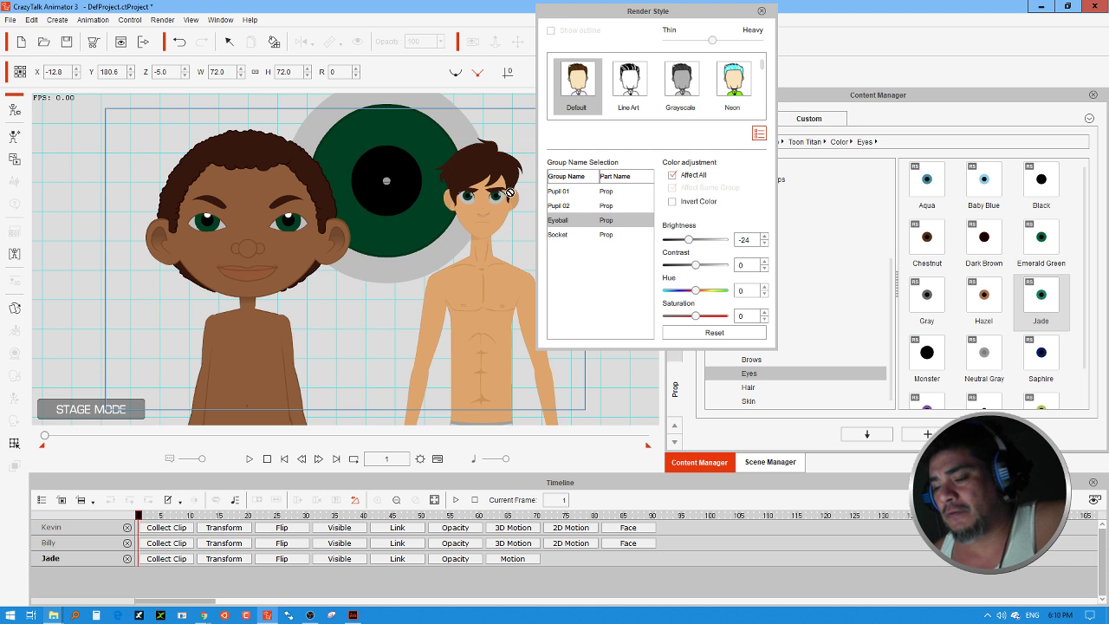
Limit the color adjustment to the same group and set the Jade prop's Socket brightness to 2.
left_click(673, 176)
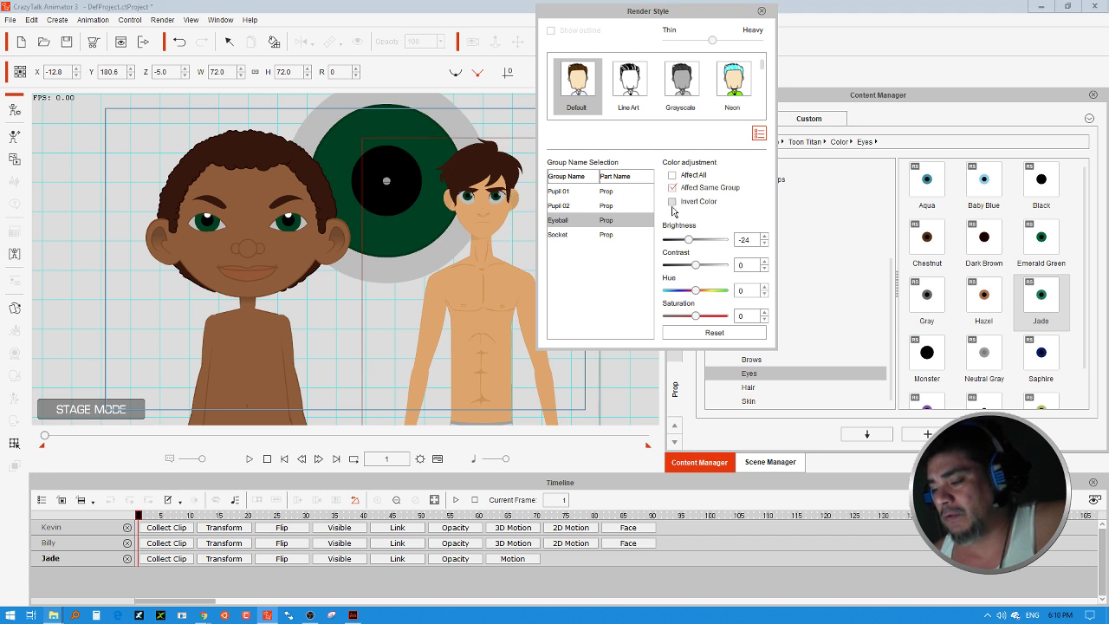
left_click(568, 235)
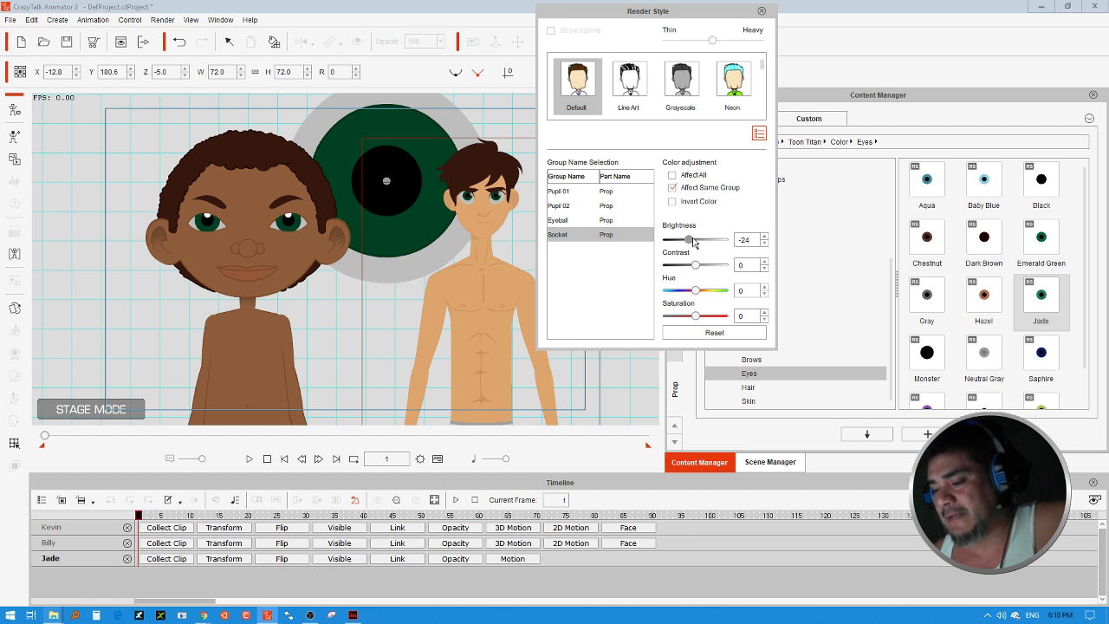
left_click_drag(696, 242, 699, 243)
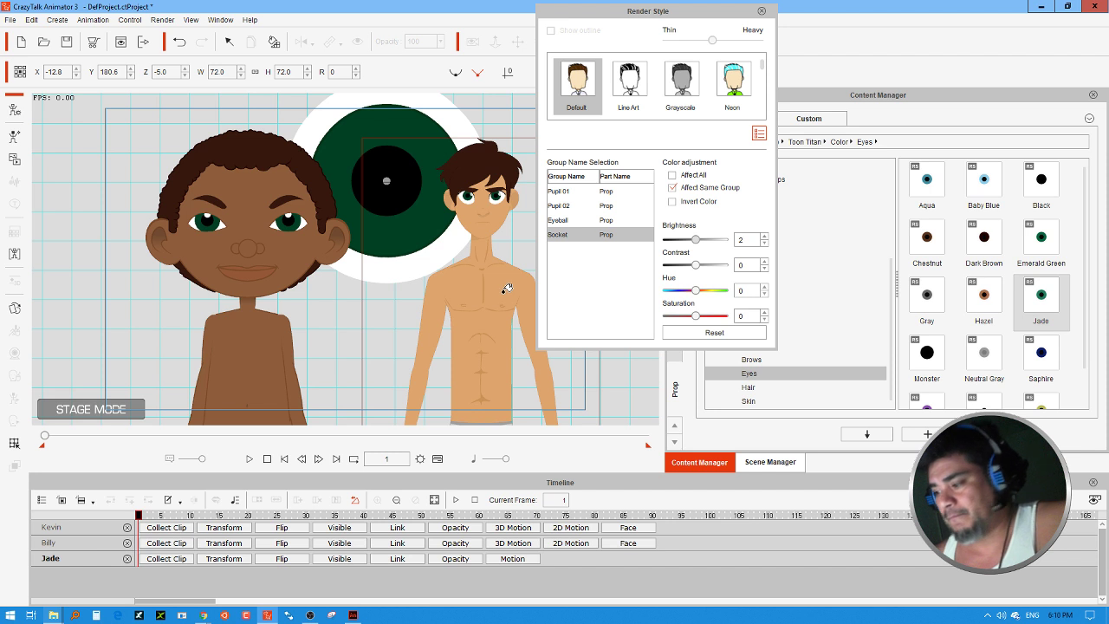
Set the Jade prop's Eyeball group to saturation 71, hue -98 and brightness 4.
left_click(564, 222)
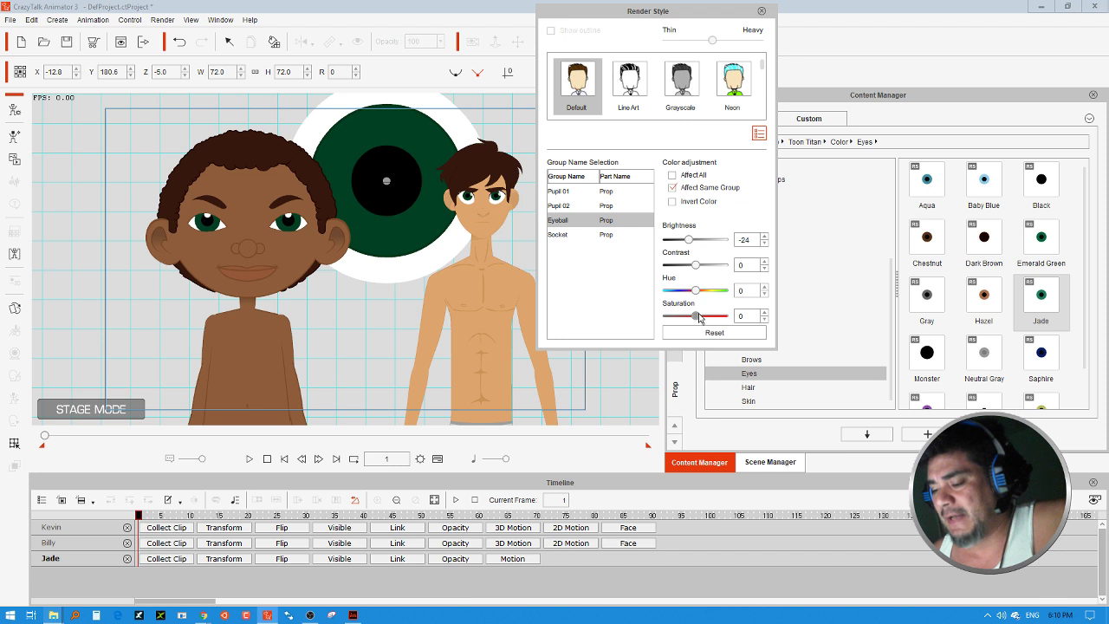
left_click_drag(700, 318, 705, 318)
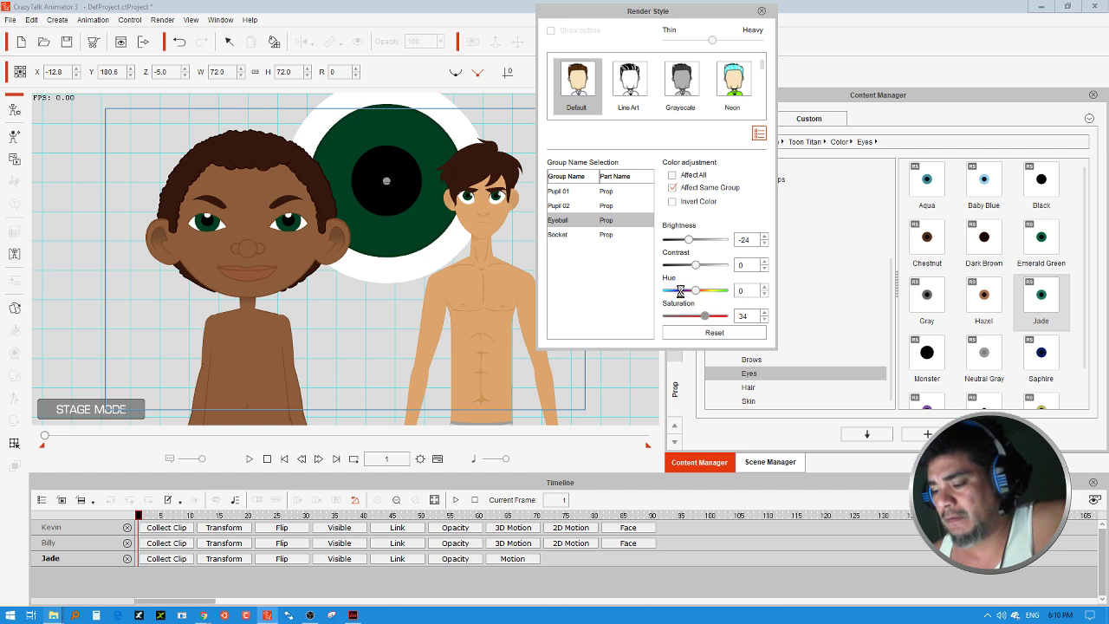
left_click_drag(680, 292, 716, 318)
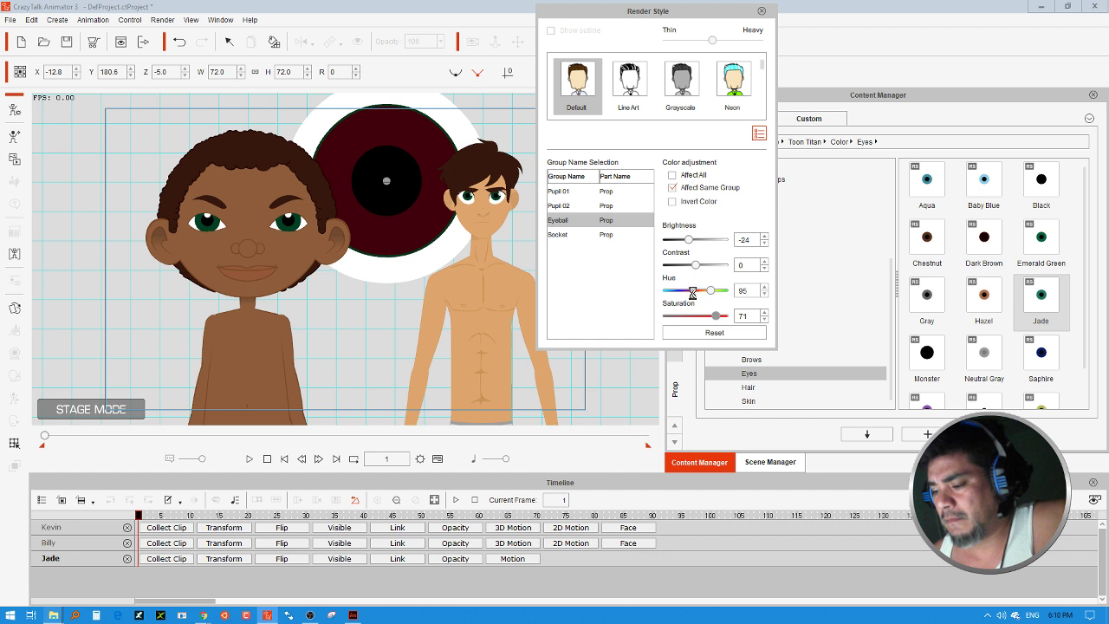
left_click_drag(696, 292, 680, 292)
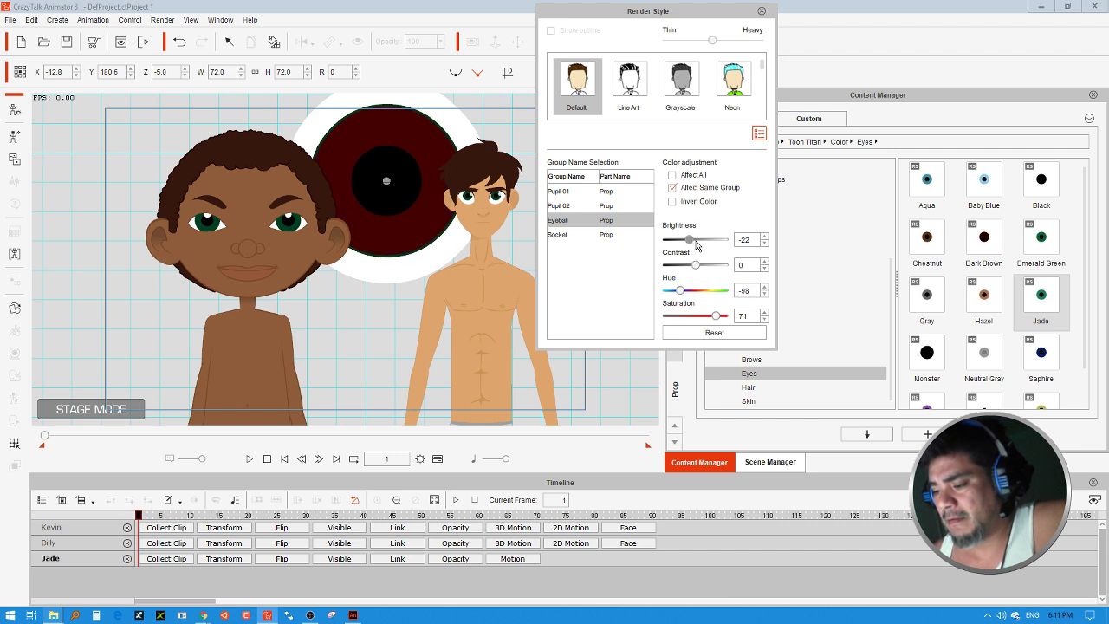
left_click_drag(696, 246, 702, 247)
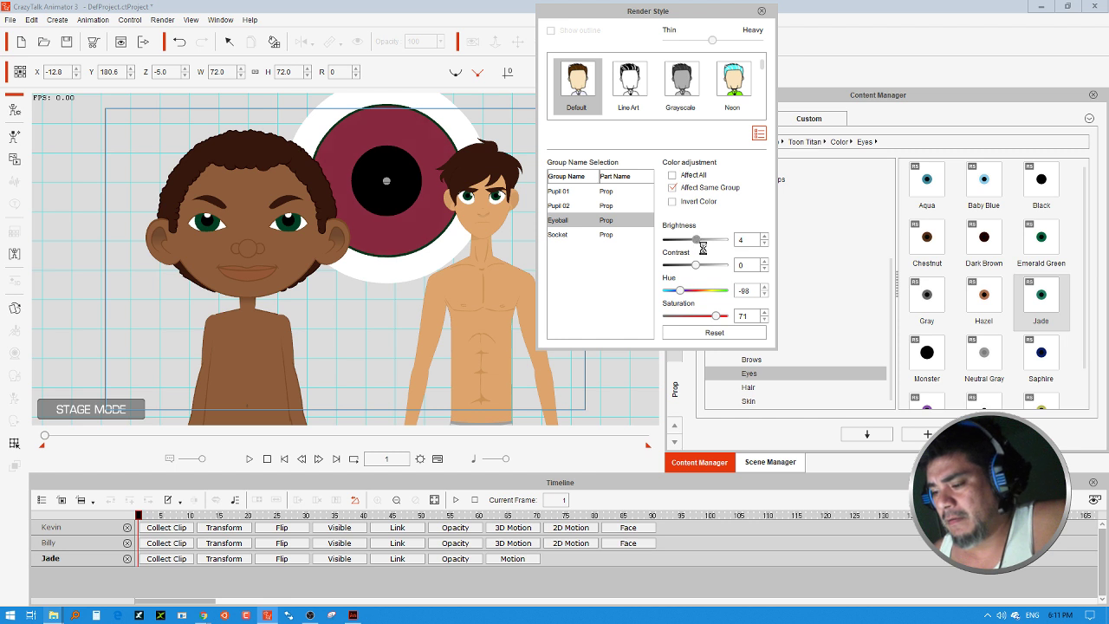
Set the Jade prop's Pupil 01 brightness to 79 and apply the recolored style to the curly-haired character's eyes.
left_click(575, 193)
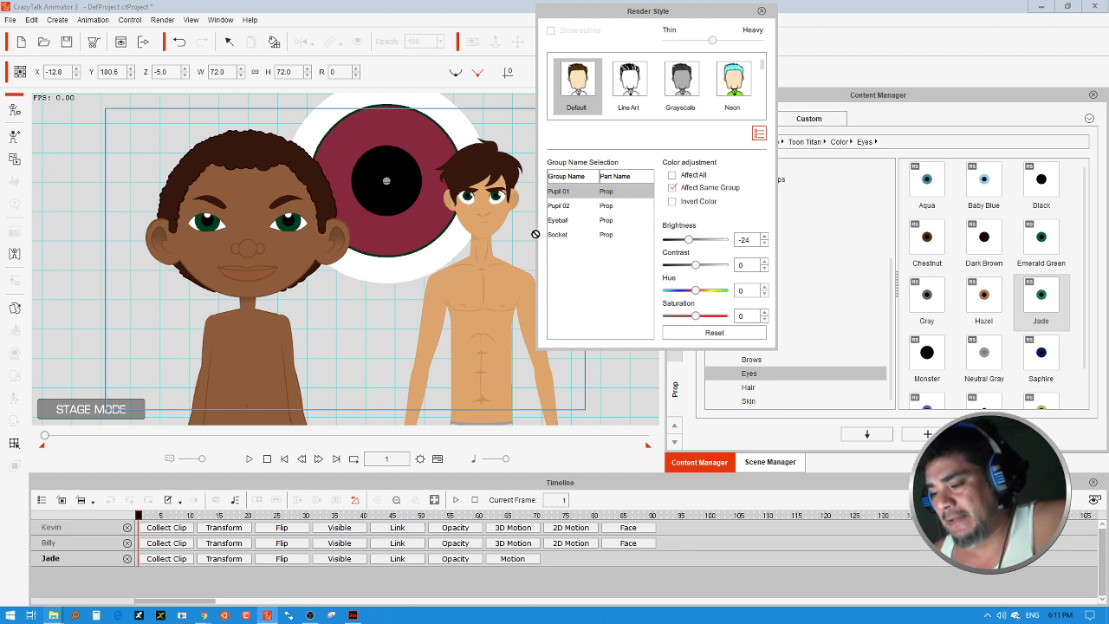
left_click_drag(684, 241, 718, 244)
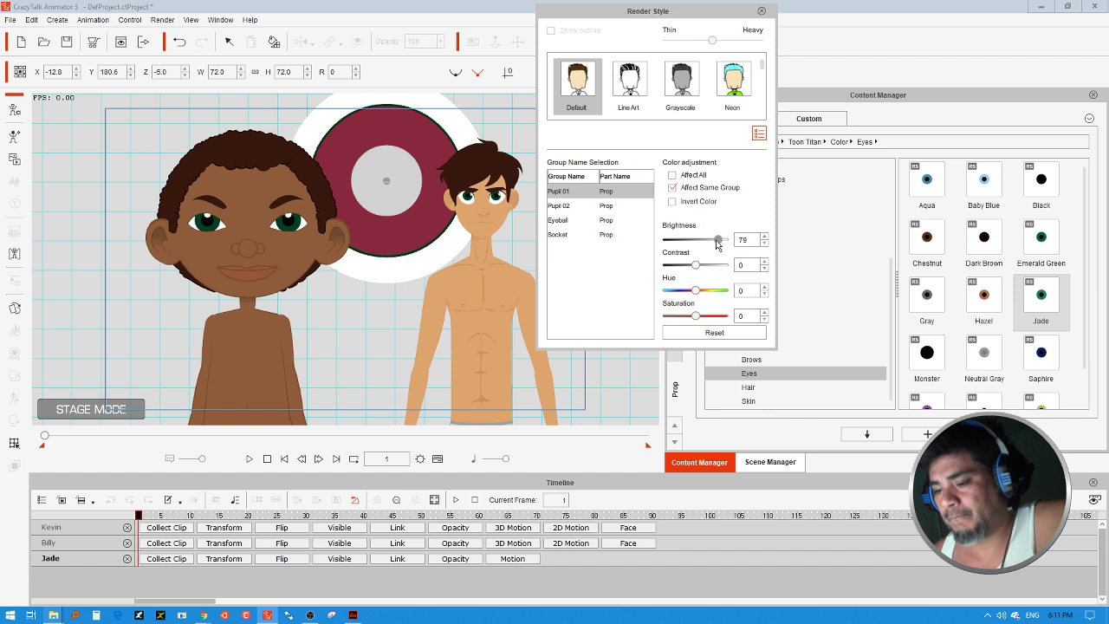
left_click(260, 212)
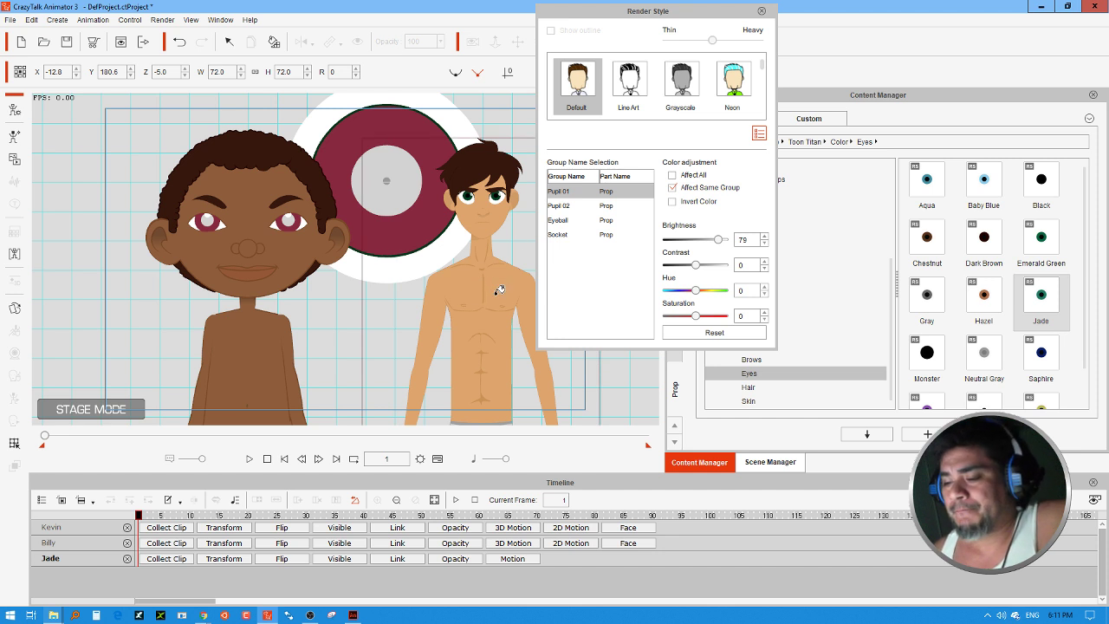
left_click(761, 12)
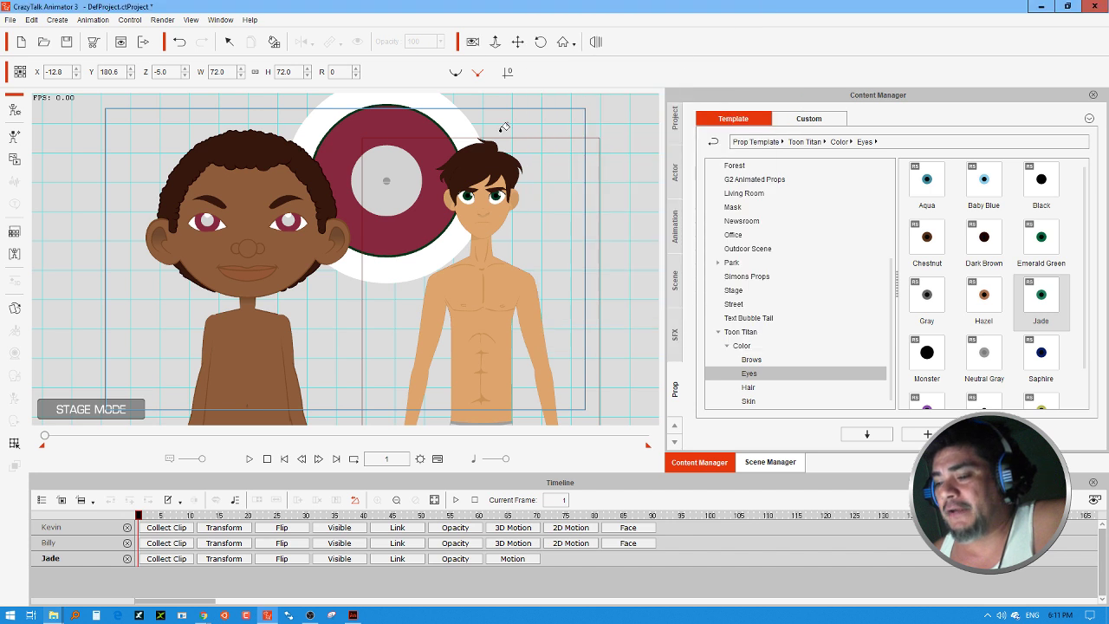
Delete the Jade prop and place the Neutral Gray eye prop on the stage at about X -3, Y 172.3.
left_click(229, 44)
left_click(355, 116)
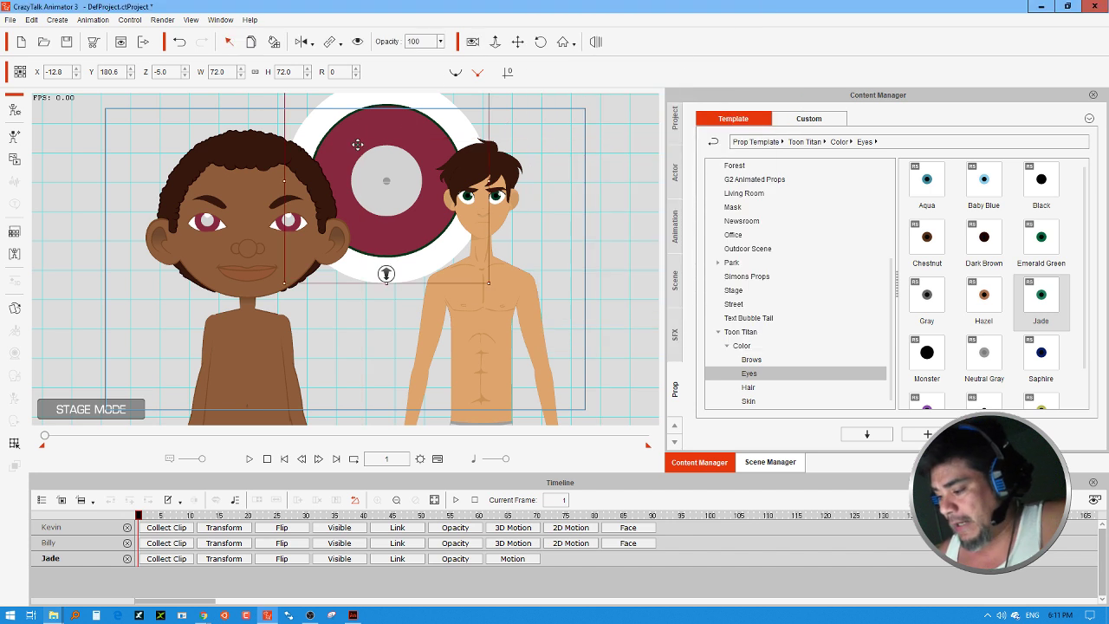
key("Delete")
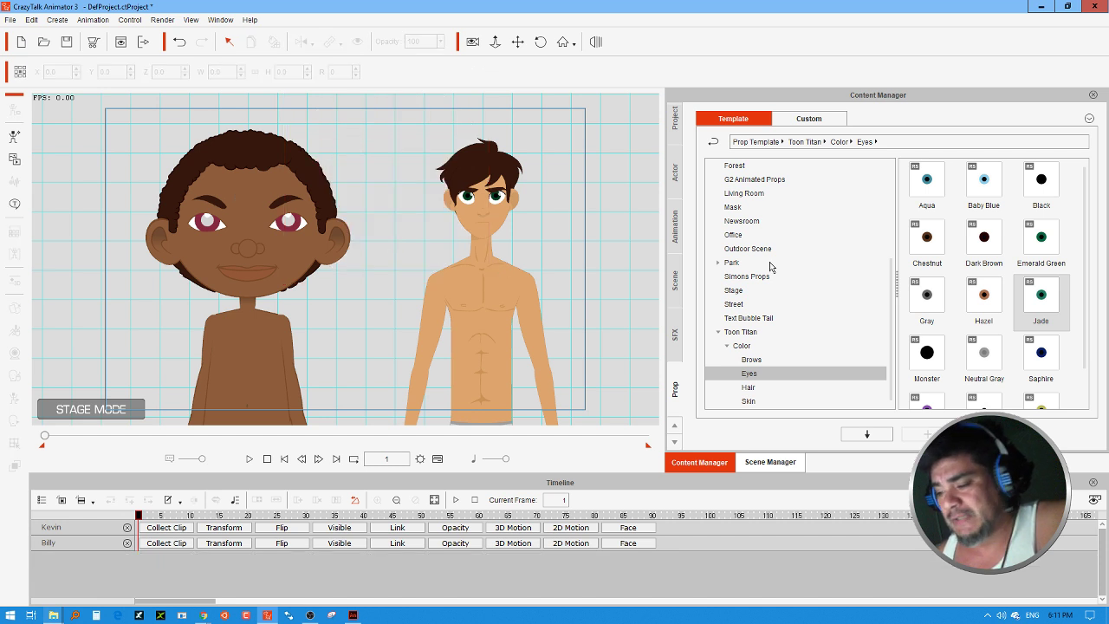
left_click_drag(986, 354, 400, 187)
left_click_drag(399, 186, 399, 187)
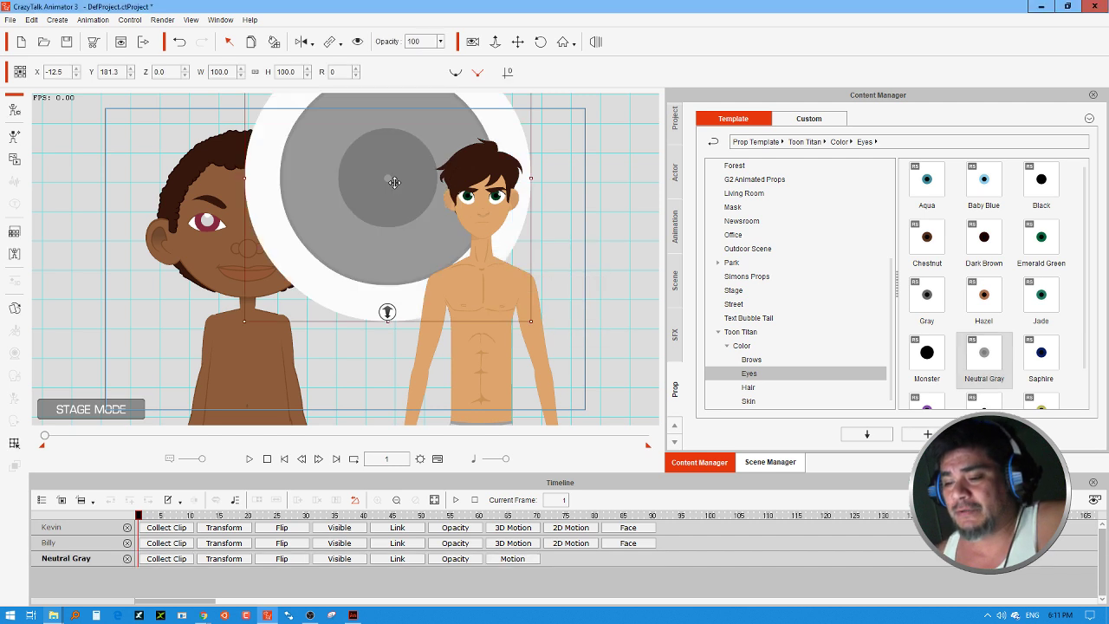
left_click_drag(399, 187, 423, 208)
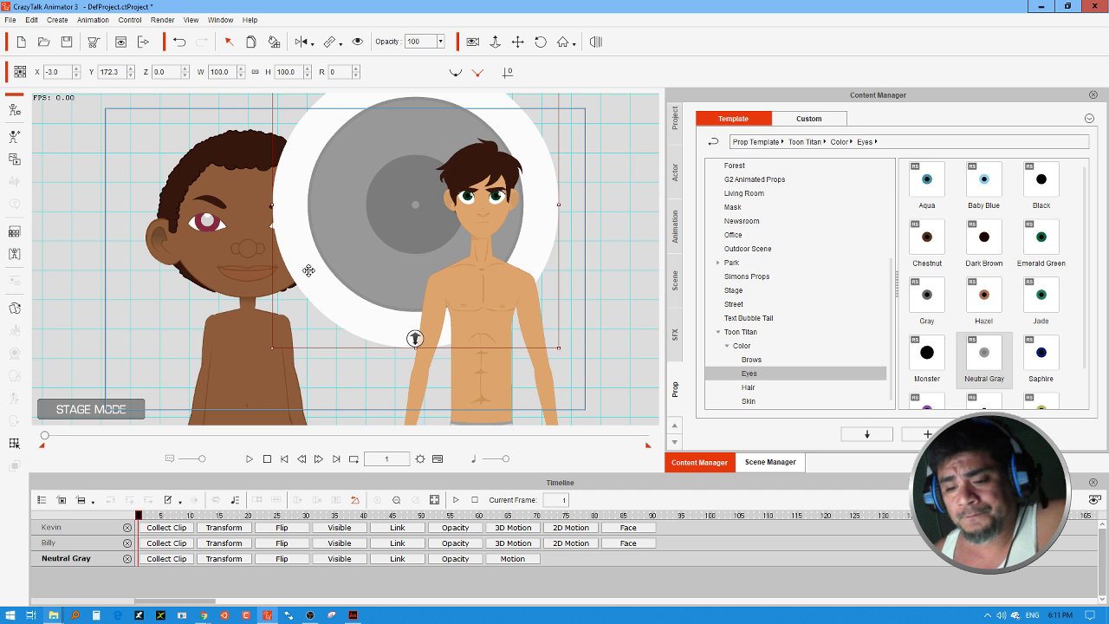
In the Neutral Gray prop's render style, set the Eyeball group to saturation 100 and hue 113.
left_click(14, 232)
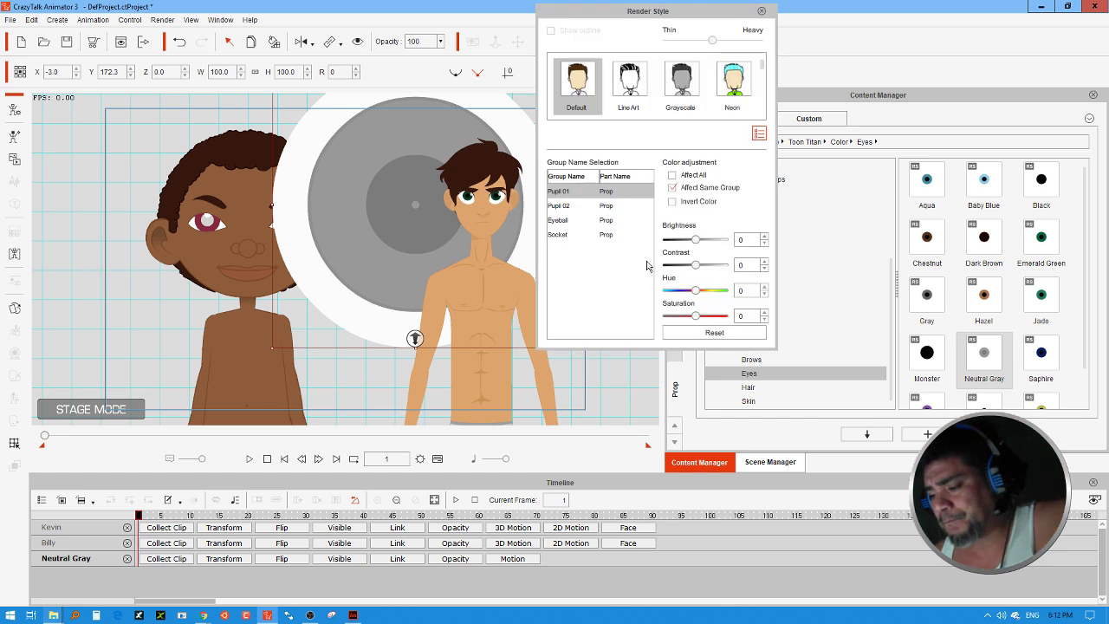
left_click(565, 221)
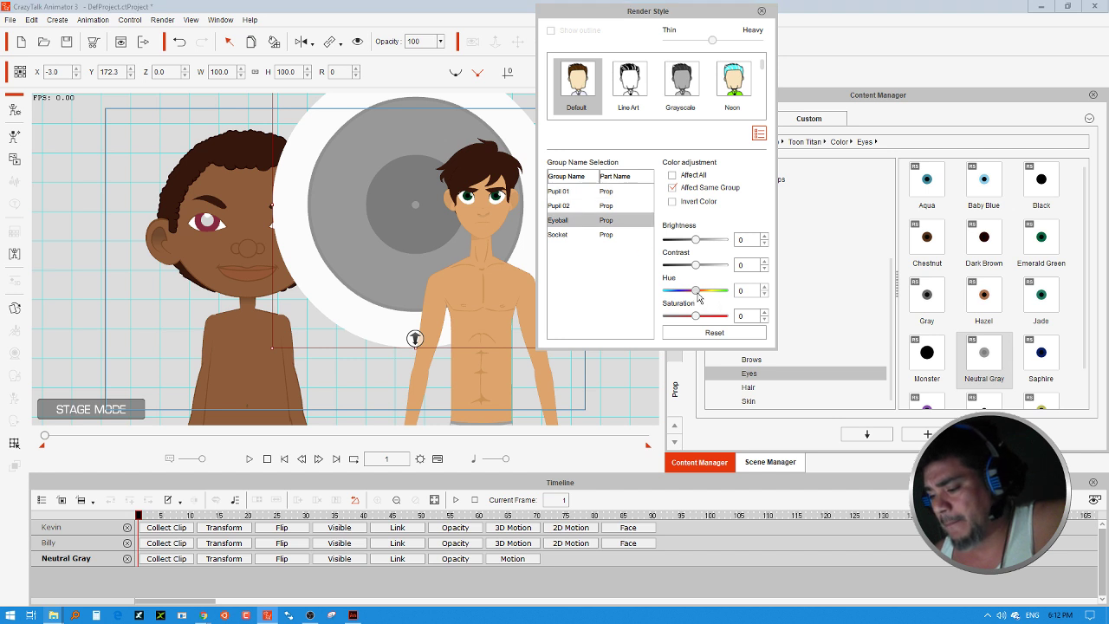
left_click_drag(701, 293, 730, 318)
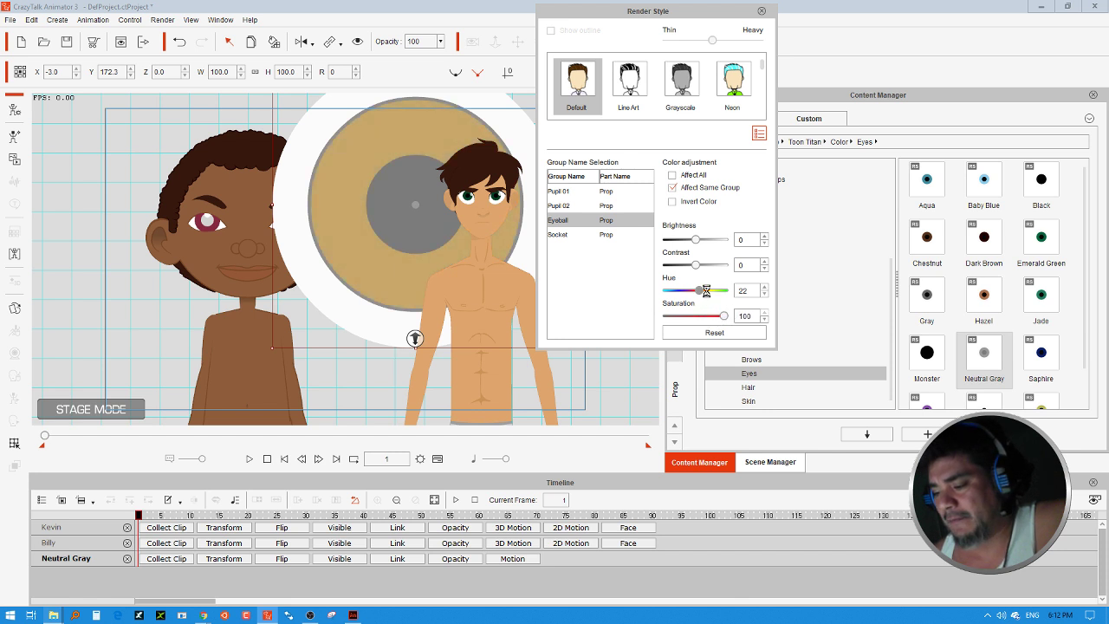
mouse_move(706, 291)
left_mouse_down()
mouse_move(722, 295)
mouse_move(646, 305)
mouse_move(715, 294)
left_mouse_up()
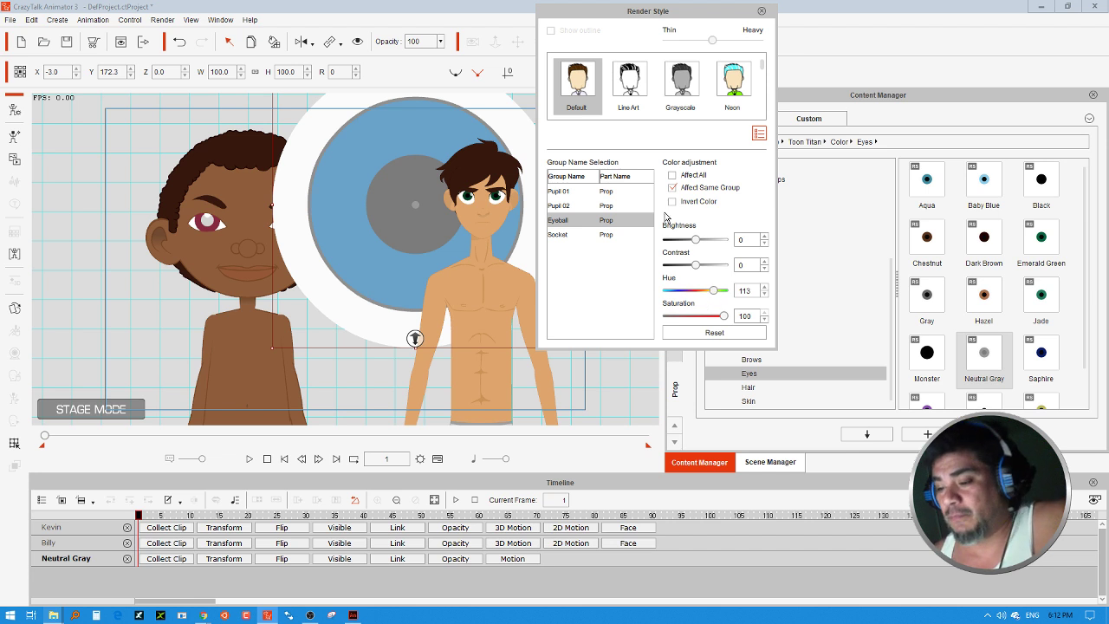
Set the Neutral Gray prop's Pupil 01 group to saturation 59, hue -95 and brightness -51.
left_click(575, 192)
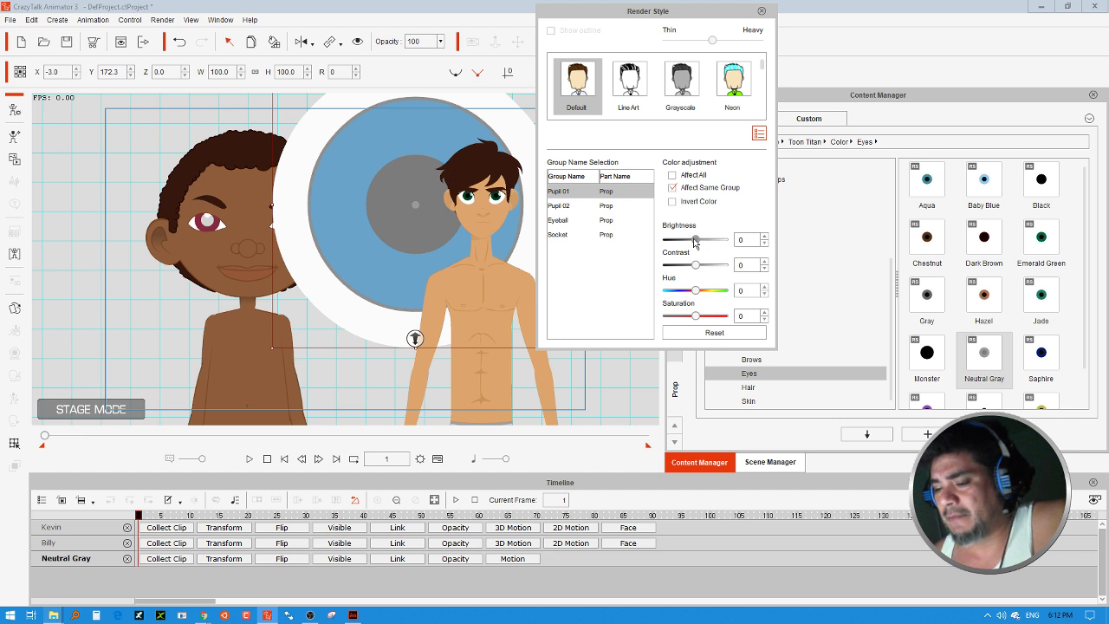
left_click_drag(696, 243, 689, 243)
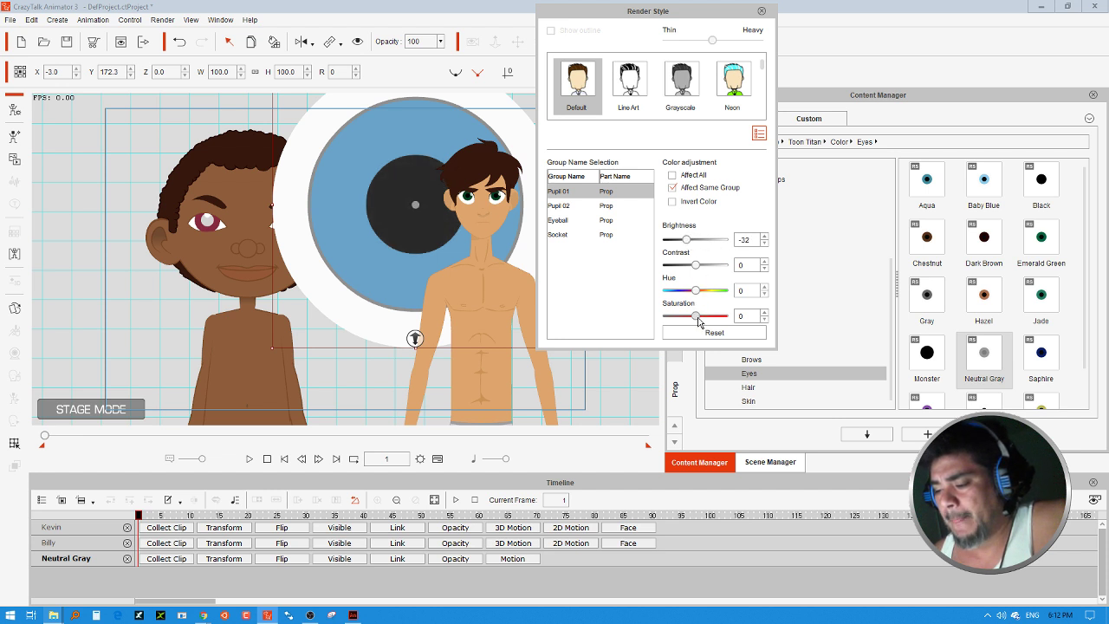
left_click_drag(698, 316, 685, 292)
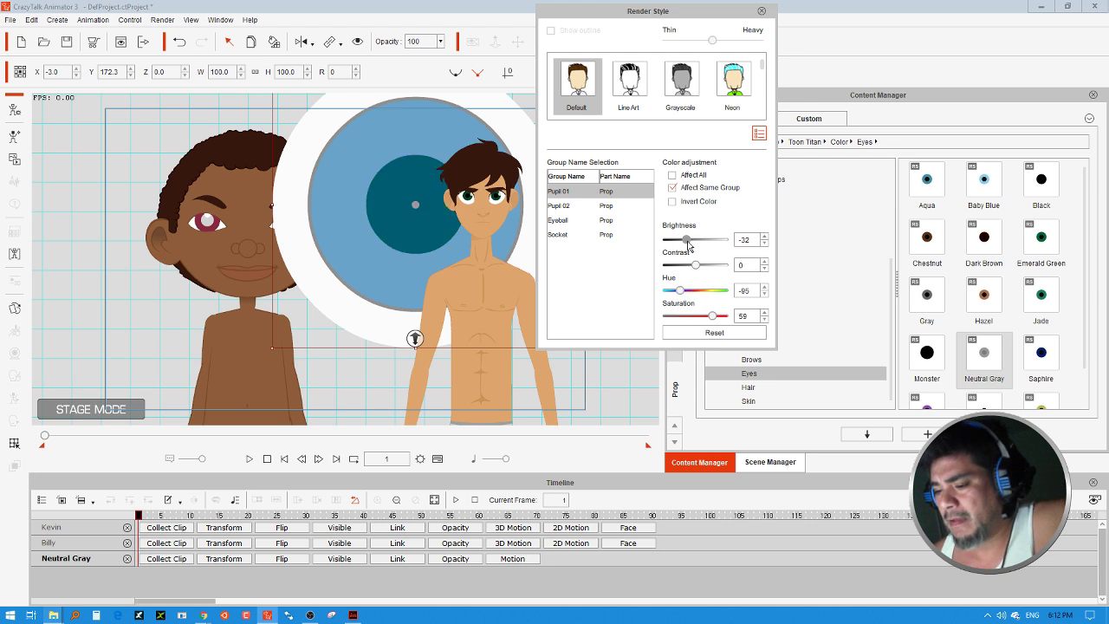
left_click_drag(686, 240, 686, 250)
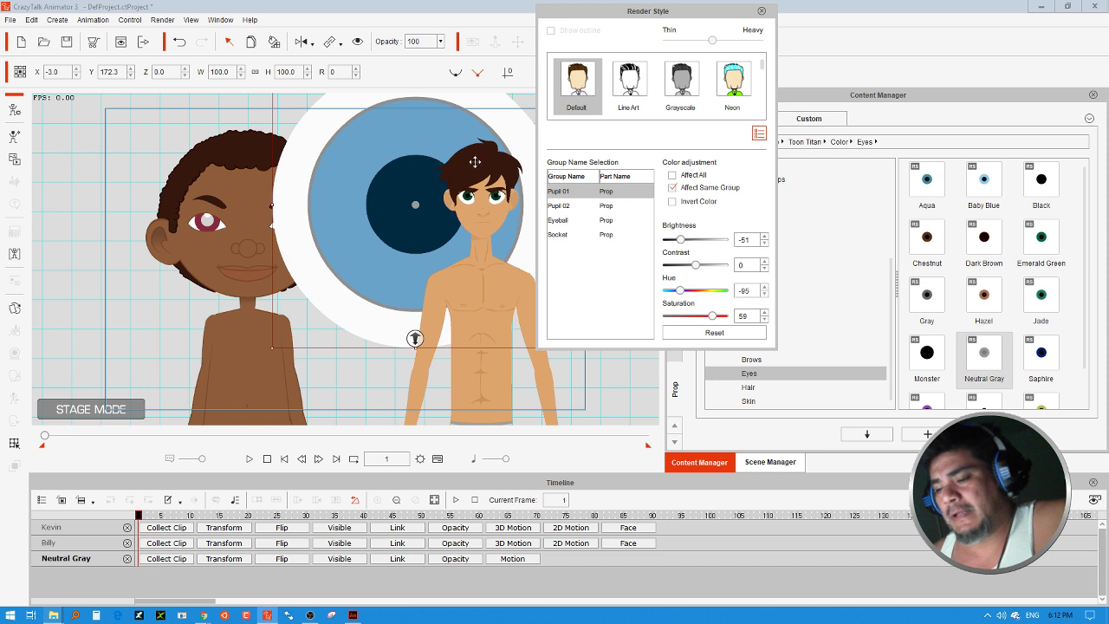
Set the Neutral Gray prop's Pupil 02 group to saturation 100, hue -84 and brightness 2.
left_click(570, 208)
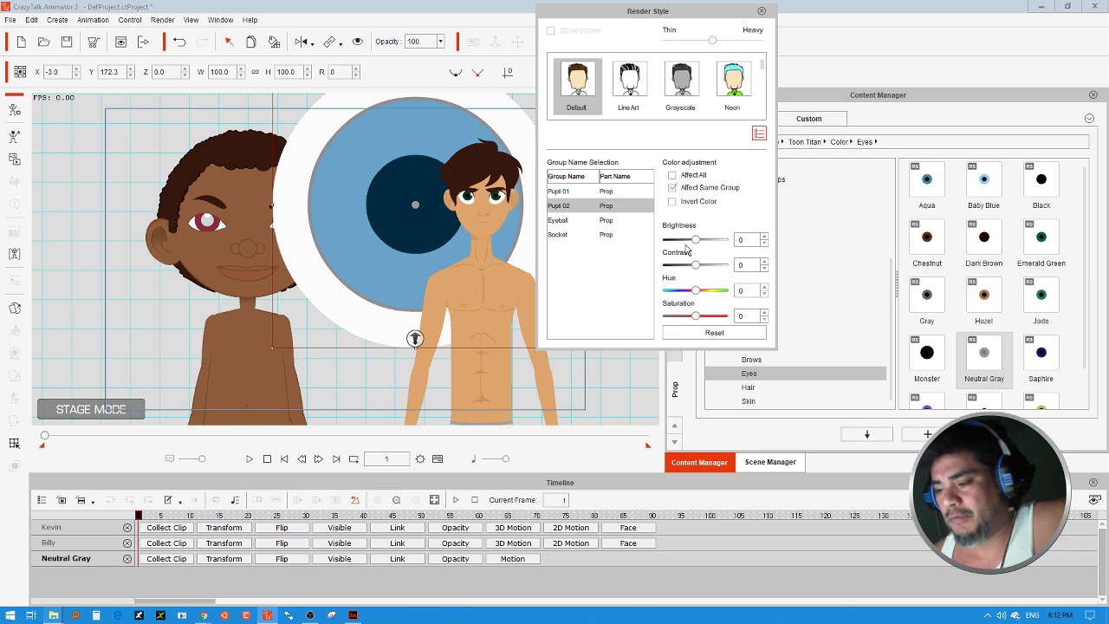
mouse_move(695, 293)
left_mouse_down()
mouse_move(675, 291)
mouse_move(724, 316)
mouse_move(684, 293)
left_mouse_up()
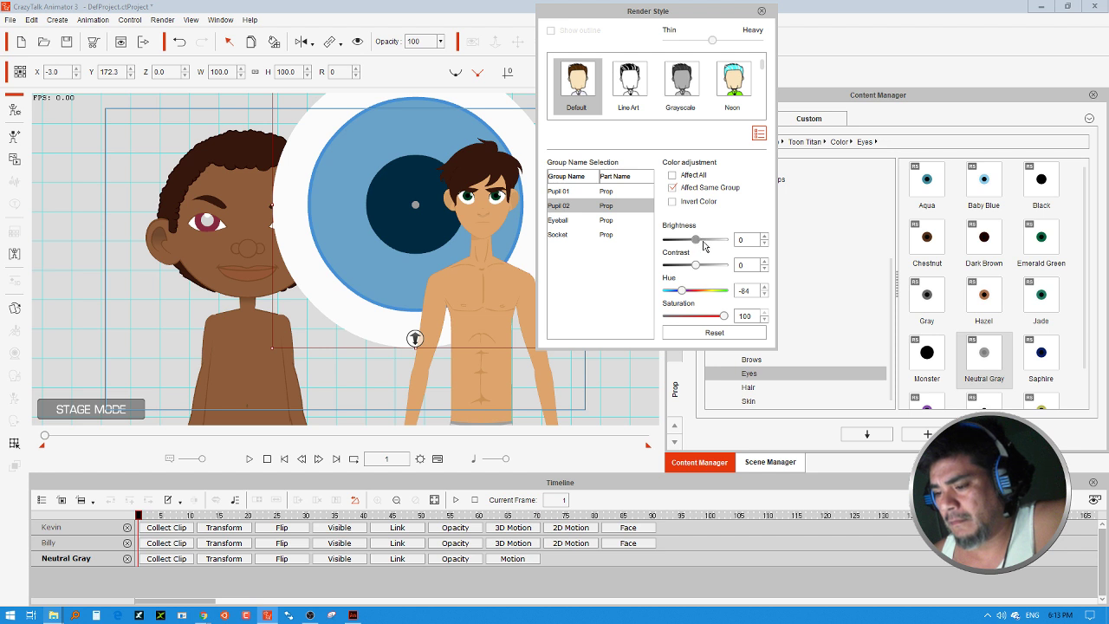
left_click_drag(704, 246, 700, 246)
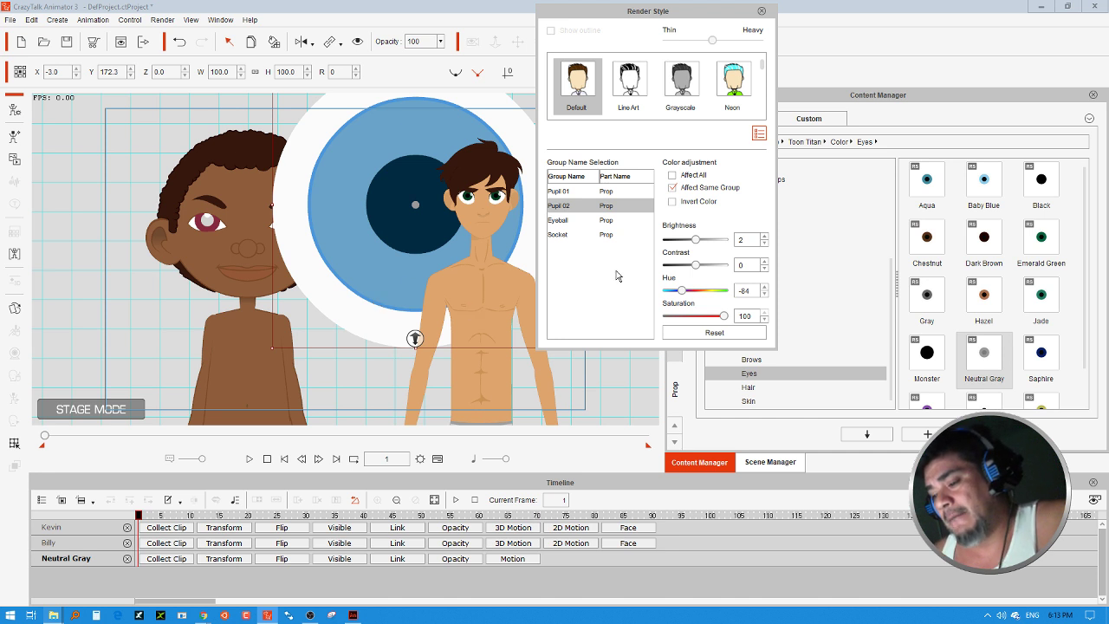
Set the Neutral Gray prop's Socket group to saturation 99, brightness -100 and contrast 100.
left_click(564, 235)
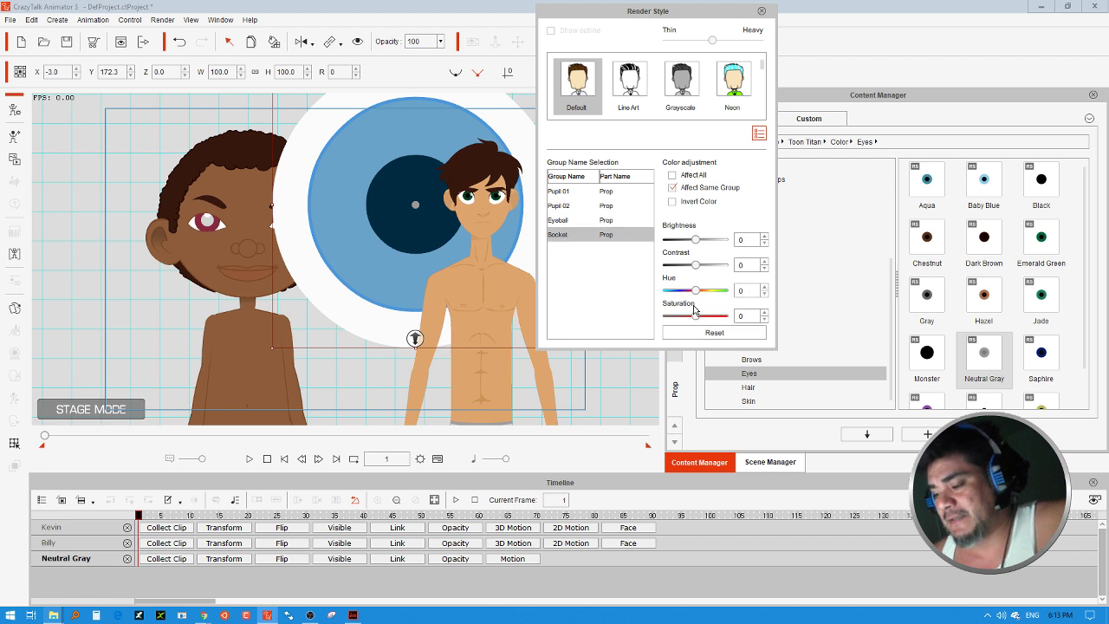
left_click_drag(698, 319, 729, 317)
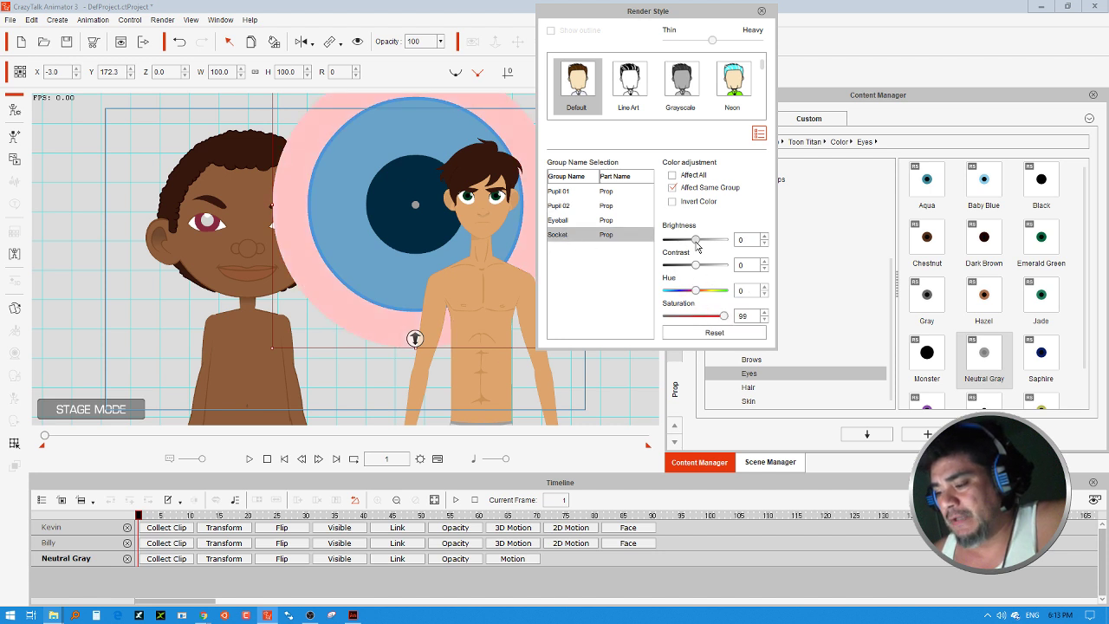
left_click_drag(696, 240, 726, 267)
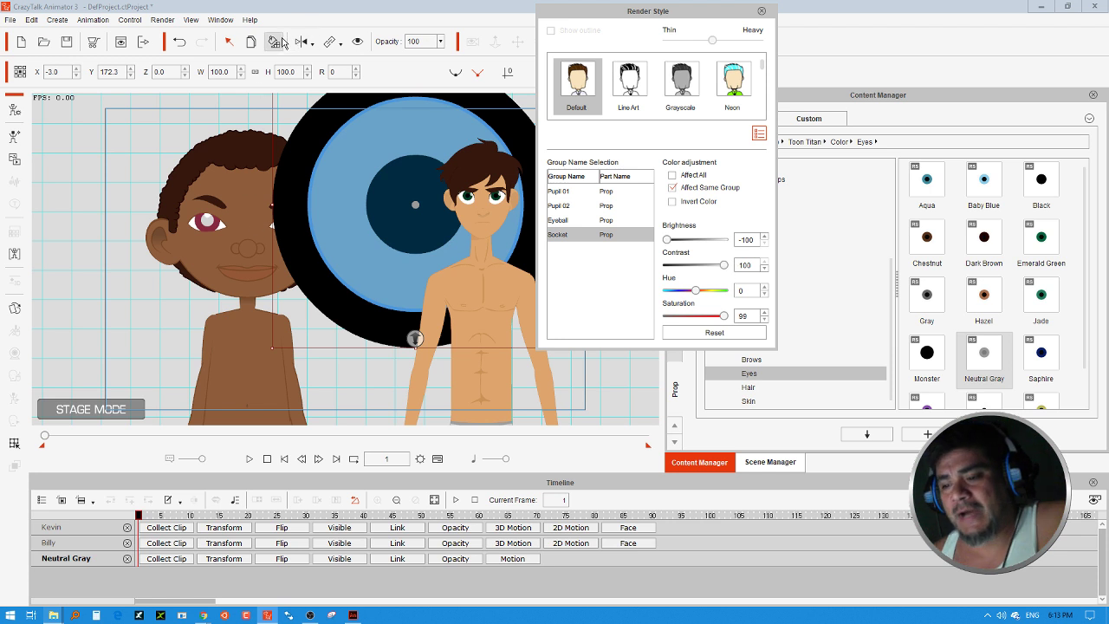
Apply the customized Neutral Gray style to both characters' eyes and set the prop's Socket brightness to 53.
left_click(248, 209)
left_click(247, 212)
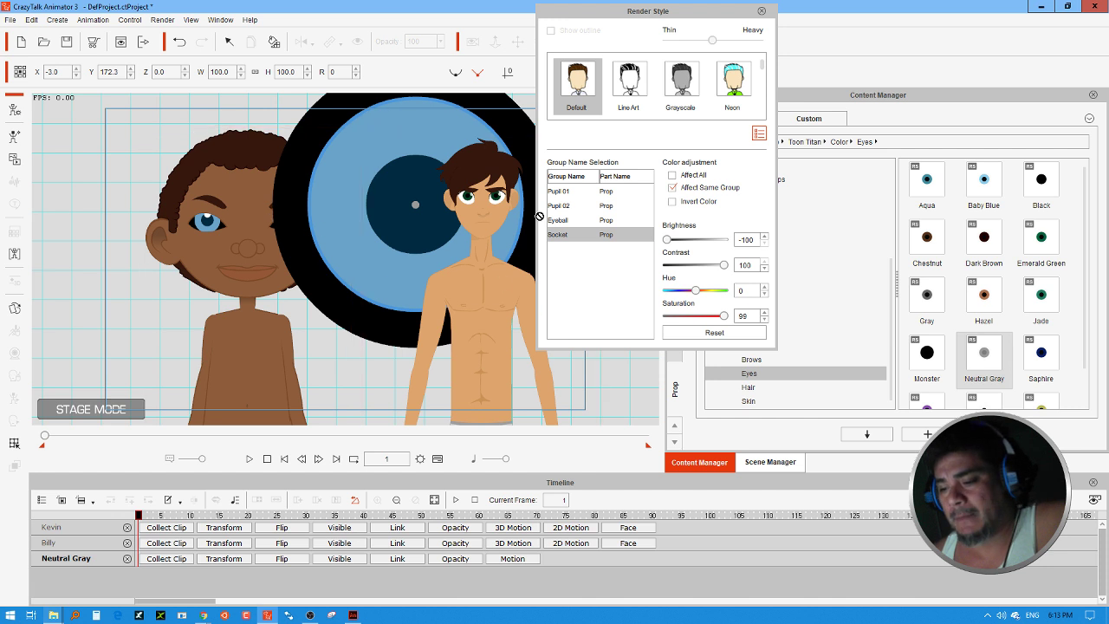
left_click_drag(671, 240, 712, 243)
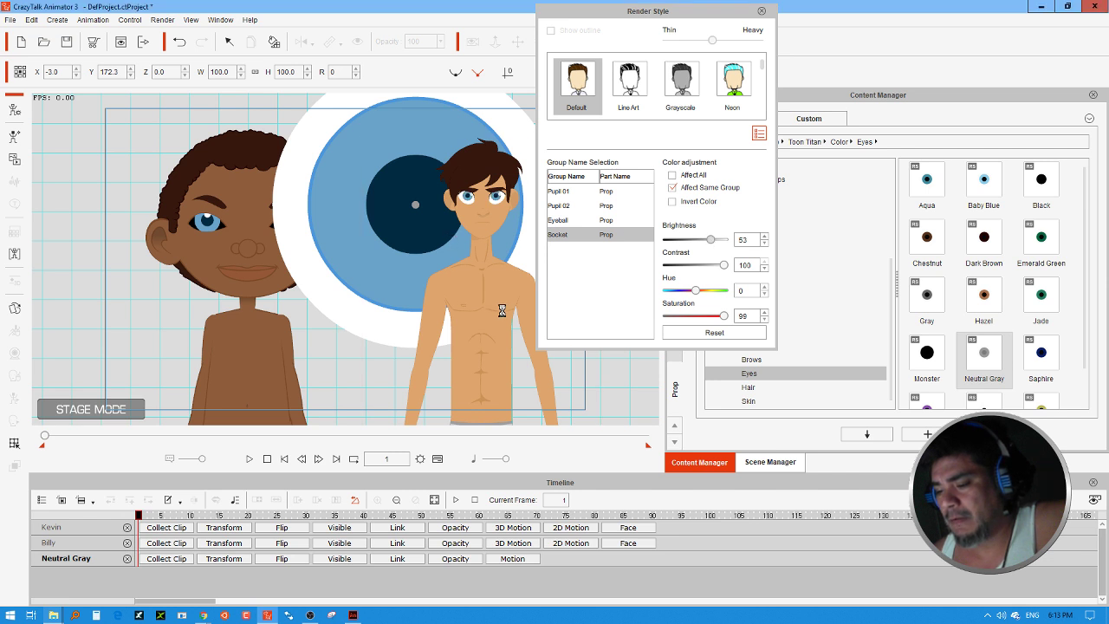
left_click_drag(618, 11, 691, 61)
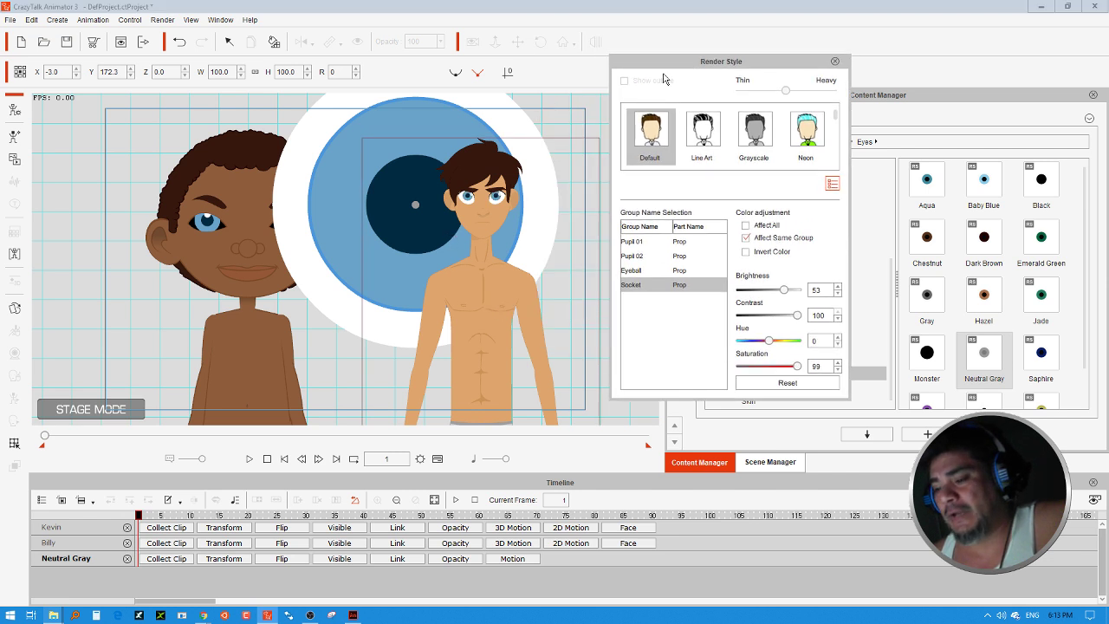
left_click(835, 63)
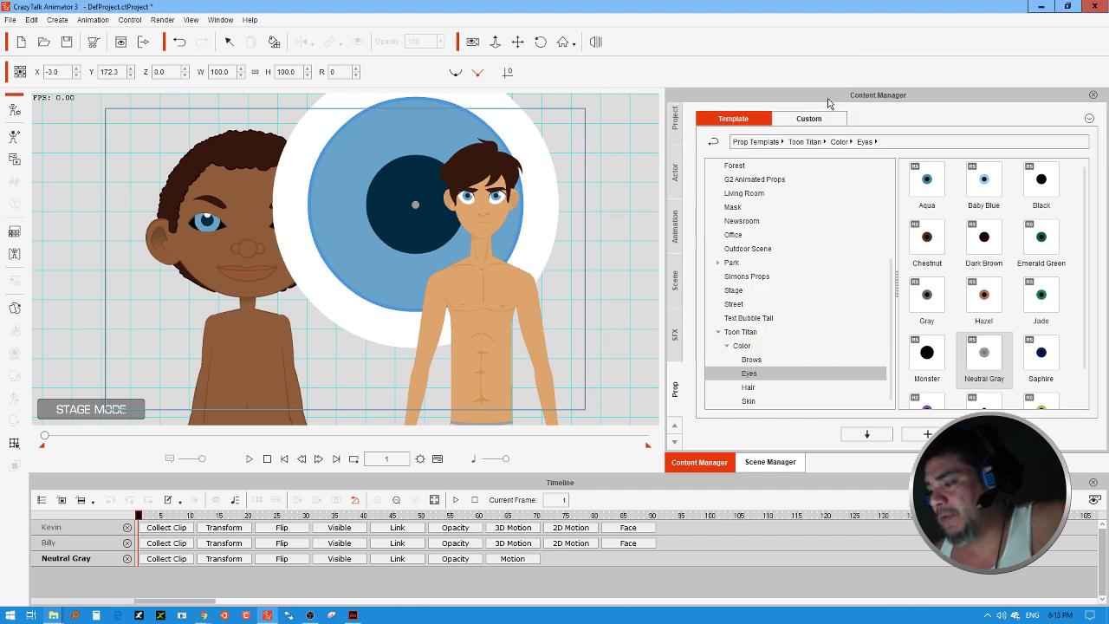
Open the Color folder of the custom prop library and look through its eye color props.
left_click(815, 121)
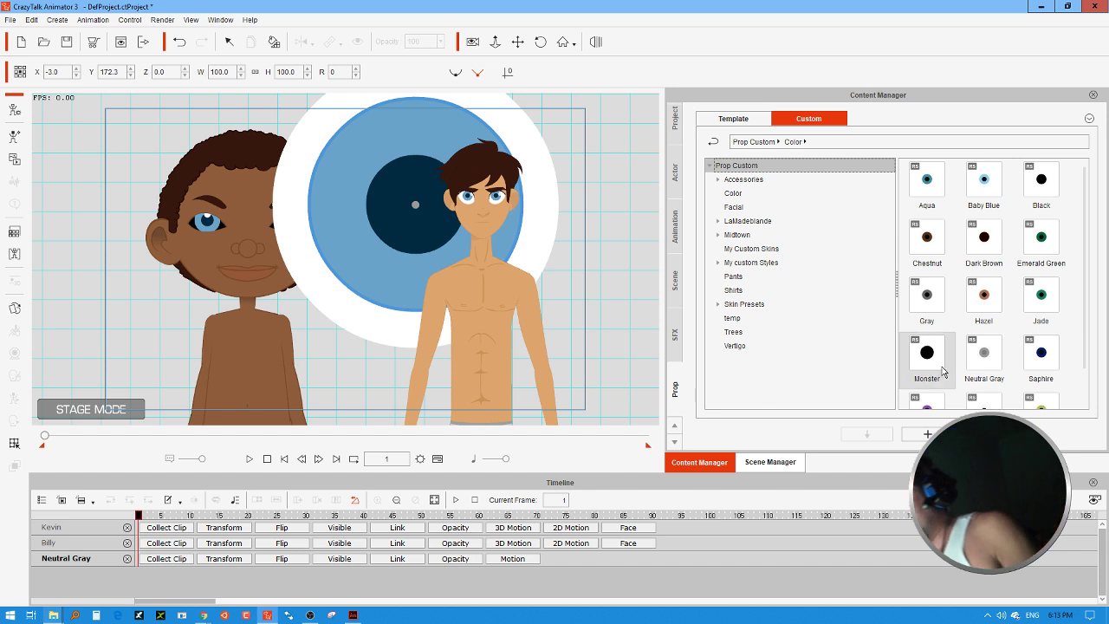
left_click(741, 179)
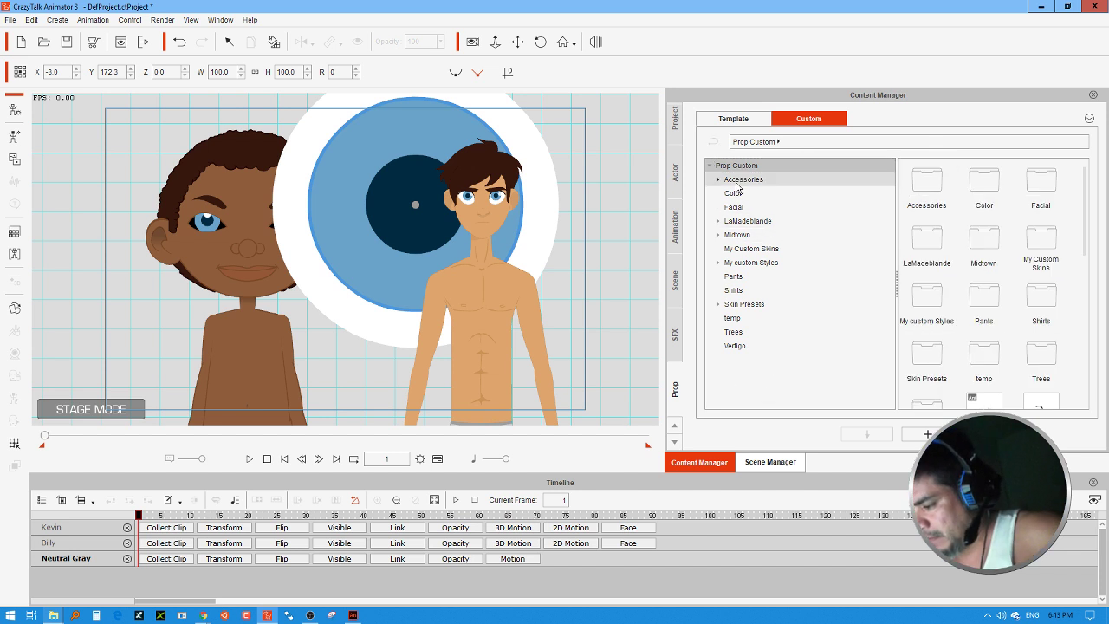
left_click(733, 194)
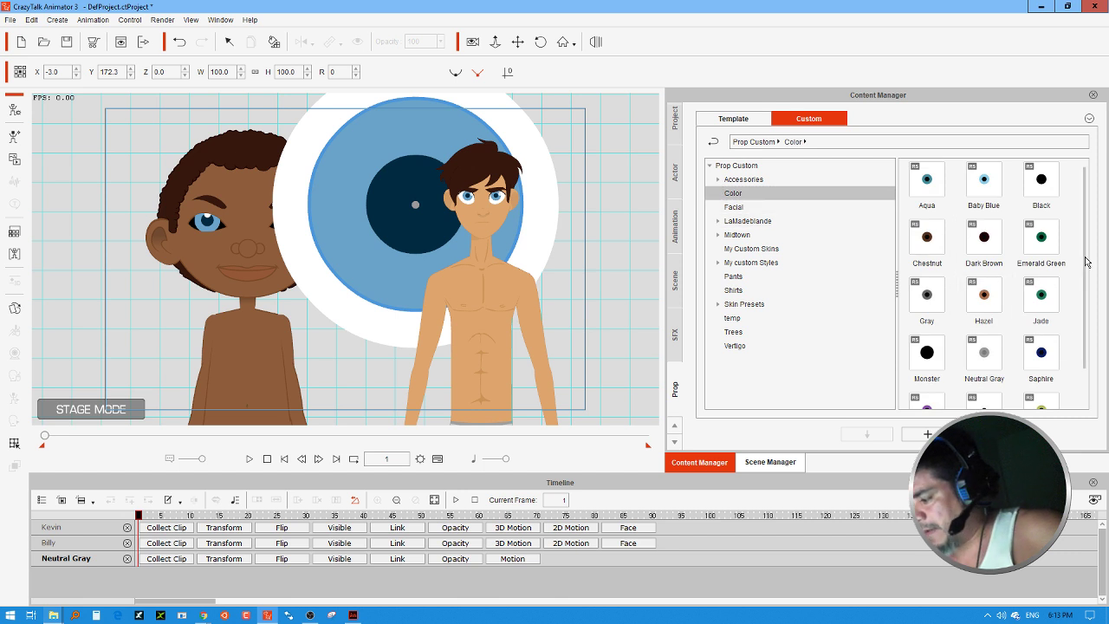
scroll(1087, 264, "down", 1)
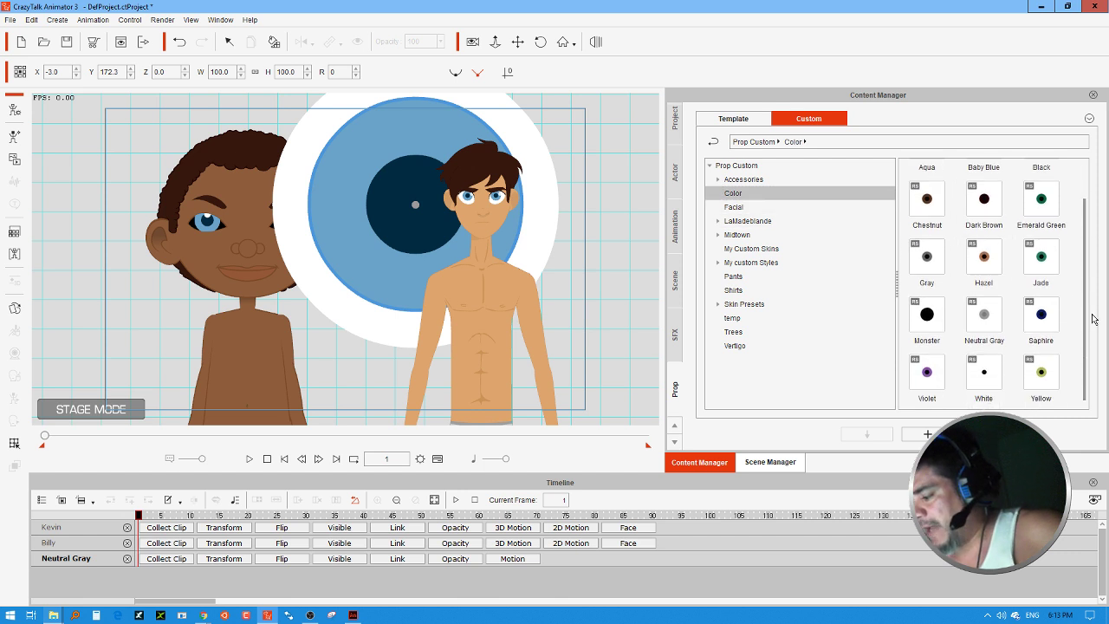
Create a folder named Eye Colors inside the custom library's Color folder and open it.
right_click(1078, 366)
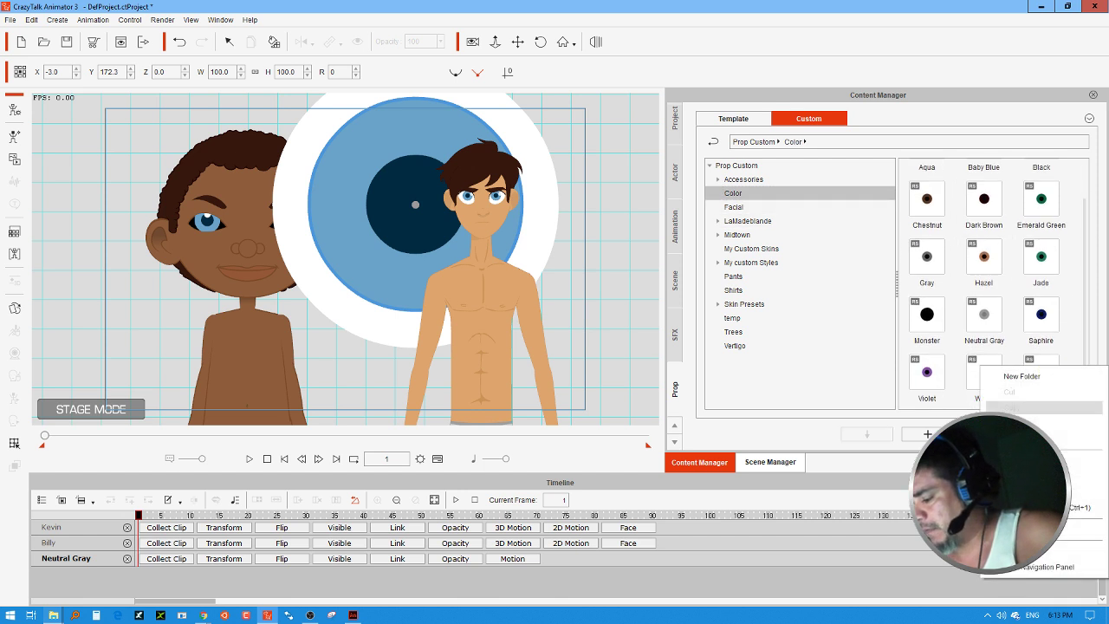
left_click(1040, 375)
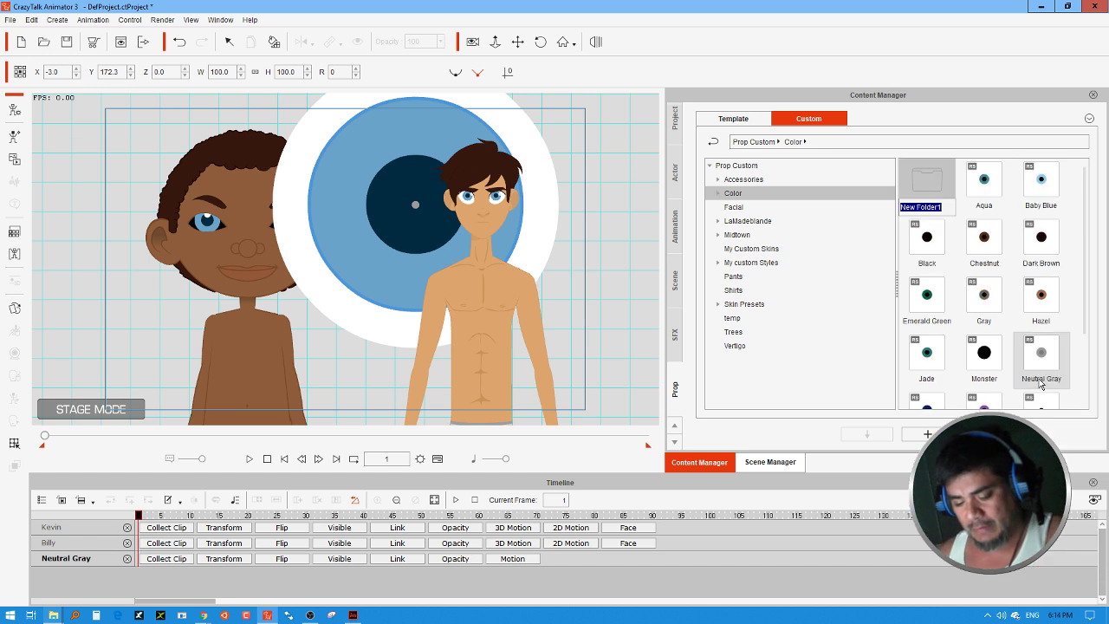
type("Eye")
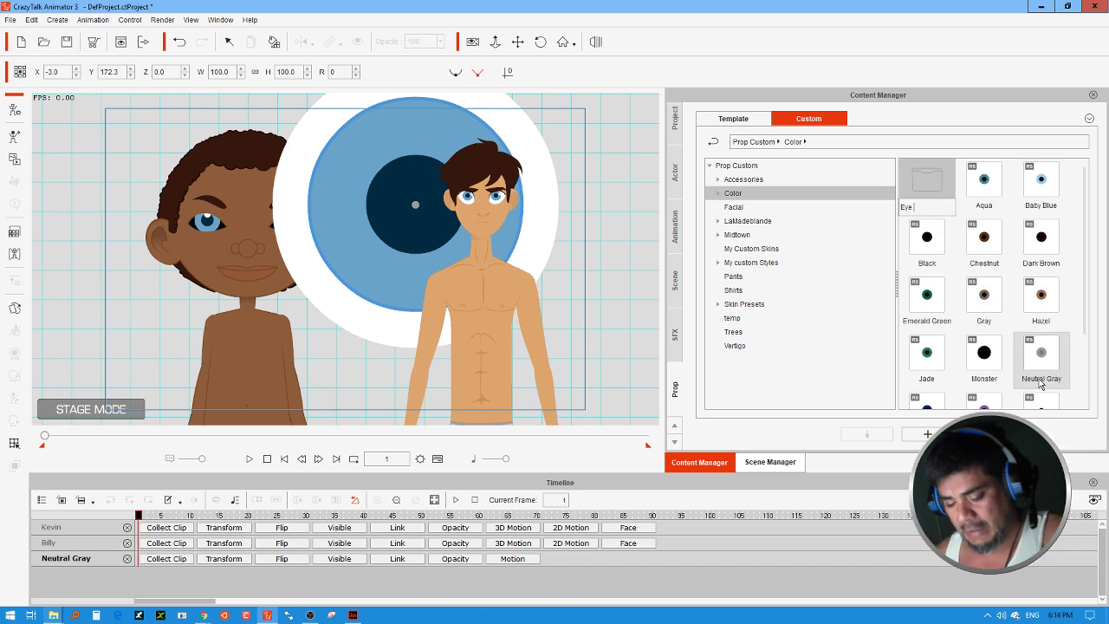
type(" Colors")
key("Return")
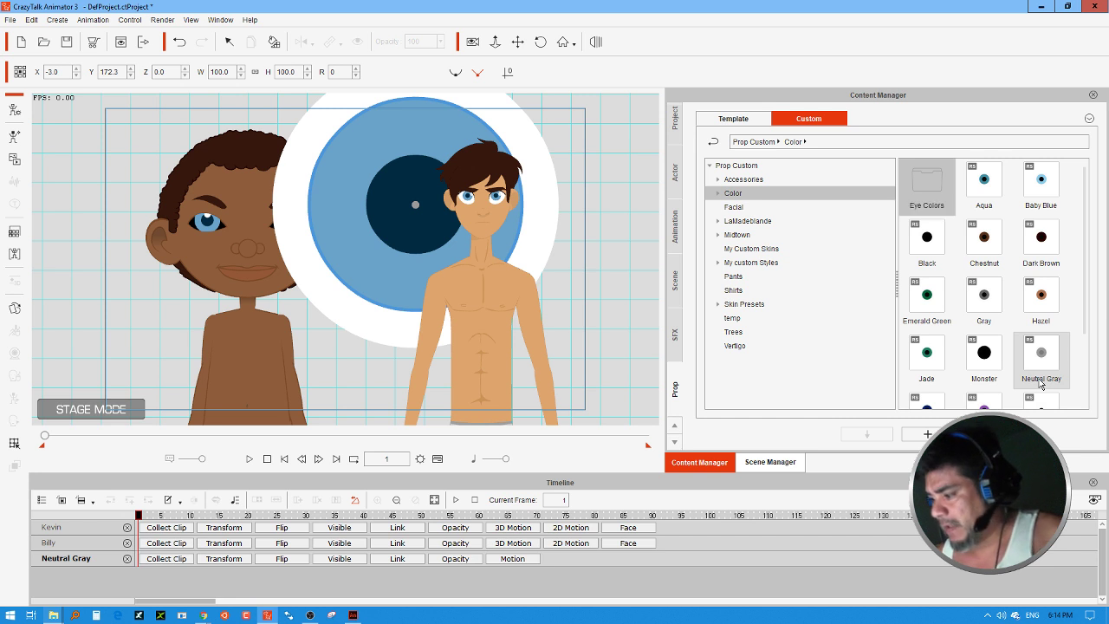
double_click(929, 177)
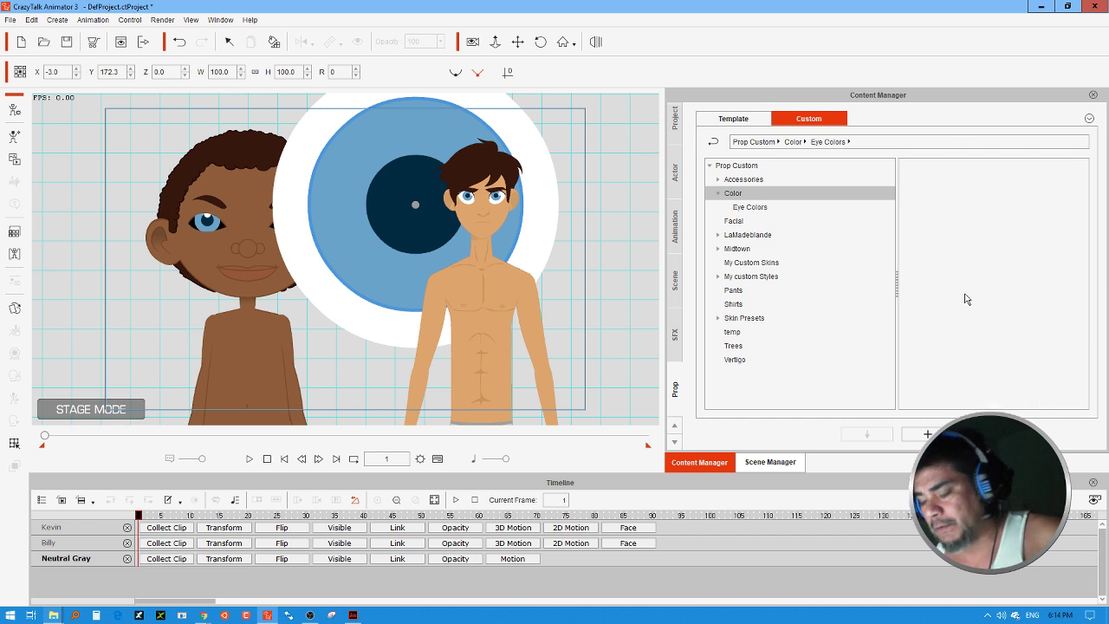
Save the customized eye prop into the Eye Colors folder under the name Special Blue.
left_click(927, 434)
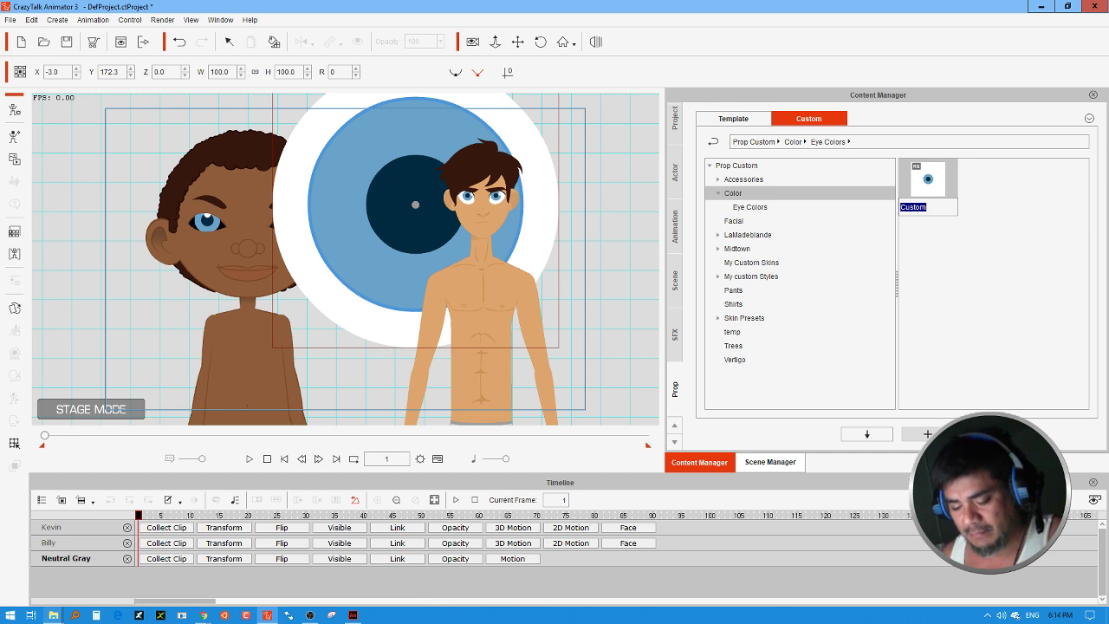
type("Special Blue")
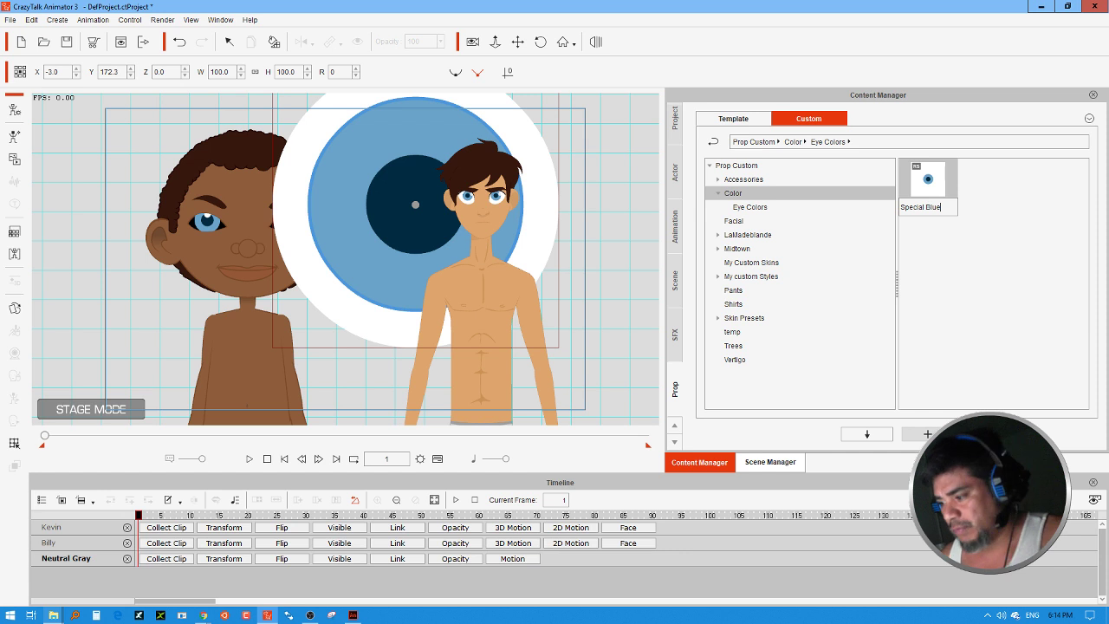
left_click(990, 285)
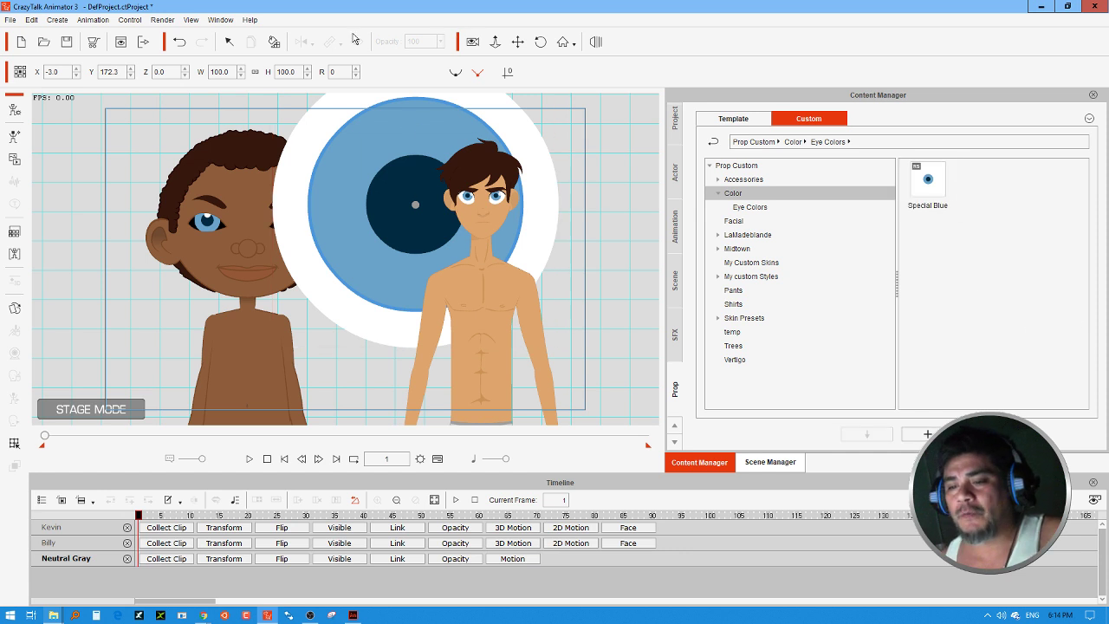
Delete the customized Neutral Gray prop from the stage.
left_click(229, 41)
left_click(376, 119)
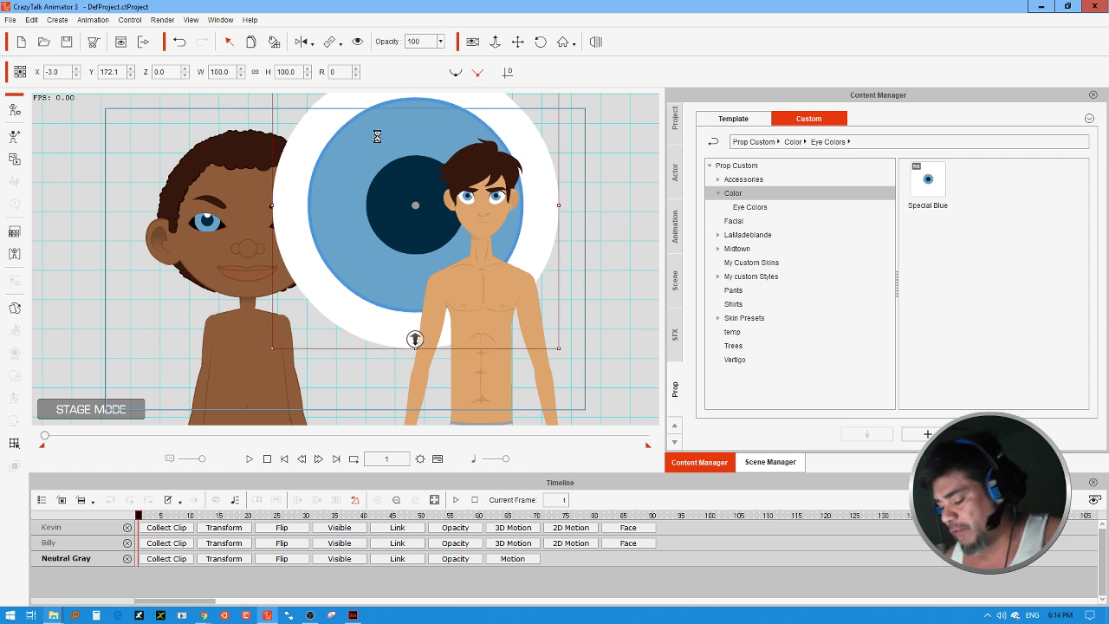
key("Delete")
Place the saved Special Blue prop behind the shirtless teen's head and pick up its style for copying.
left_click_drag(931, 180, 384, 151)
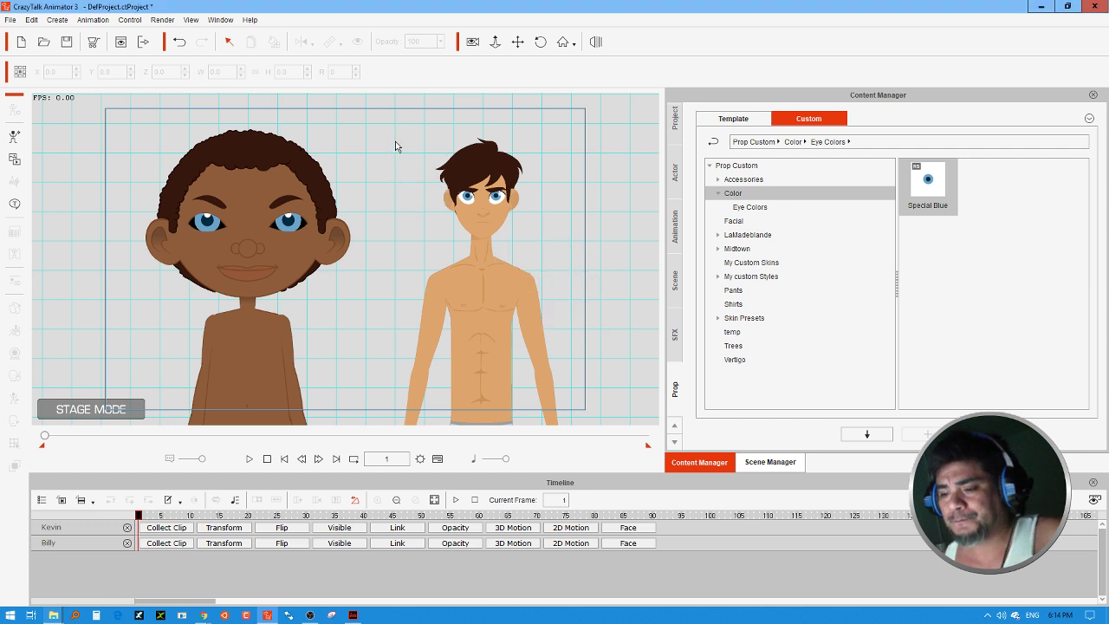
left_click_drag(405, 130, 532, 168)
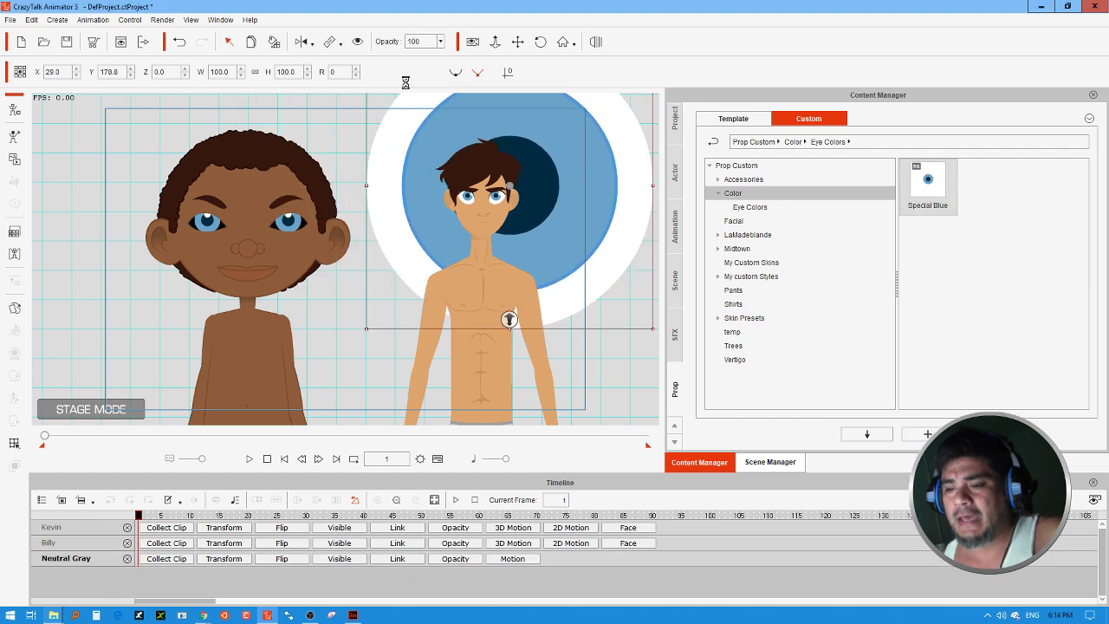
left_click(275, 41)
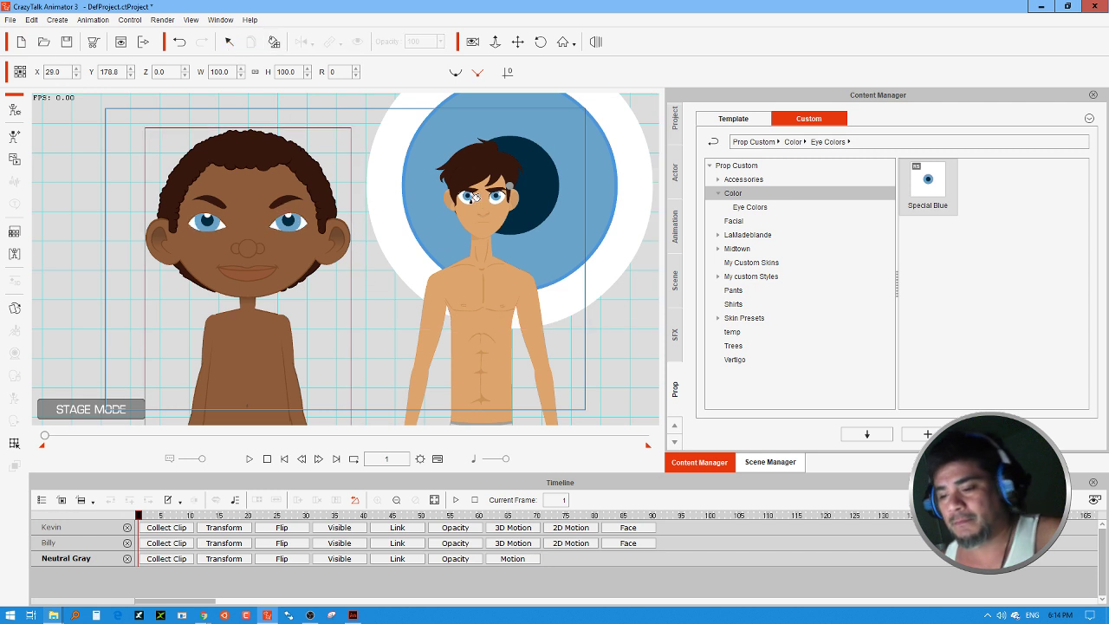
Delete the placed Special Blue prop from the stage and deselect its library entry.
left_click(228, 42)
left_click(492, 153)
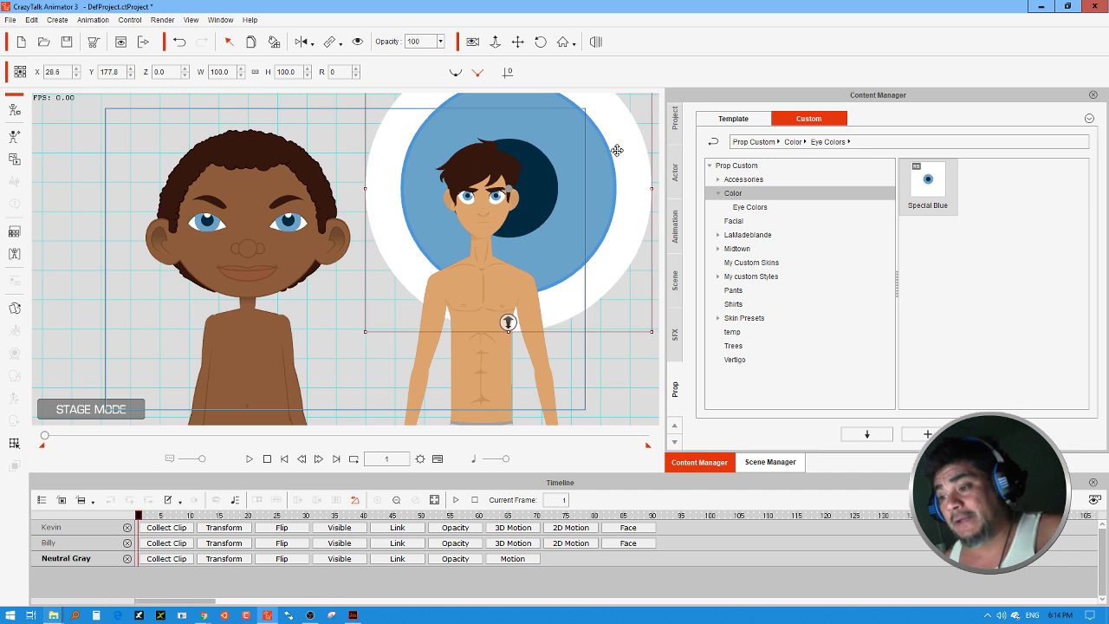
key("Delete")
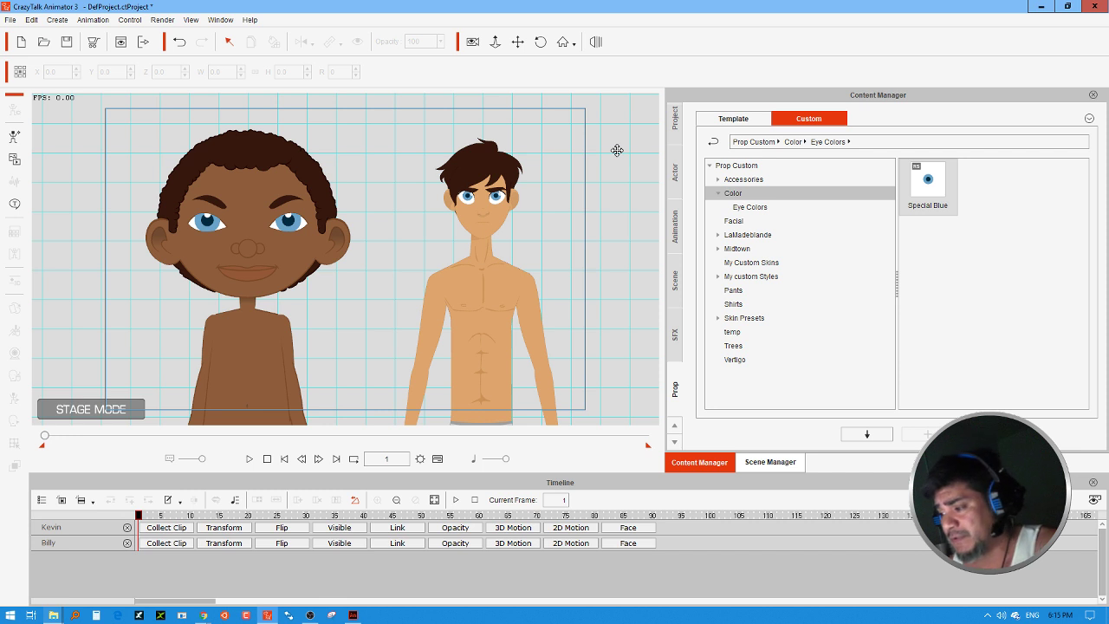
left_click(982, 279)
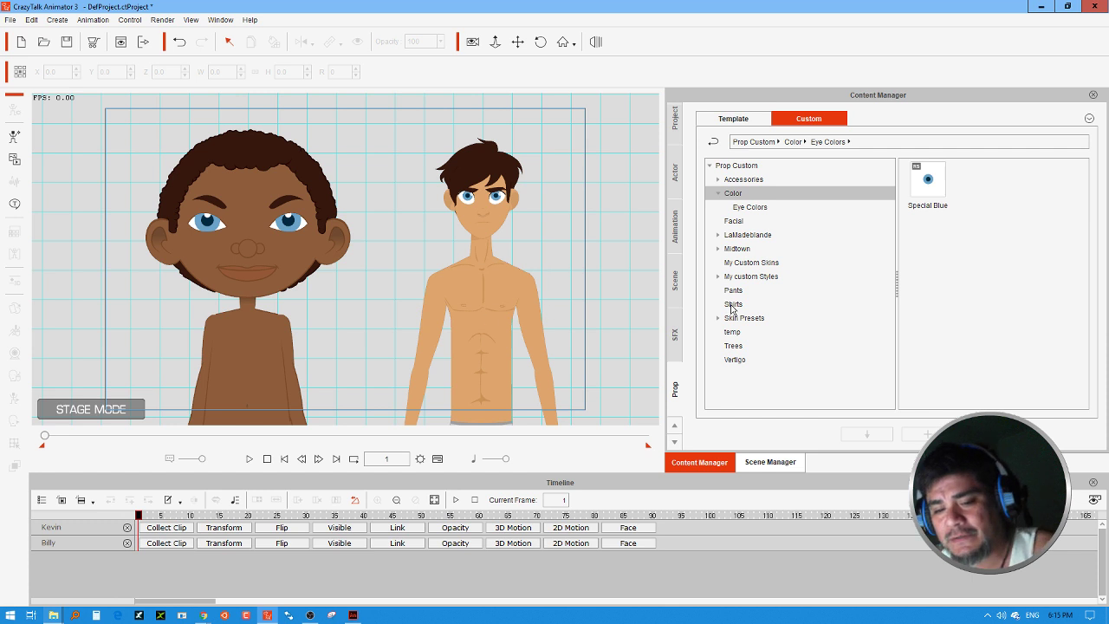
Place Special Blue on the stage again and examine the Render Style color values of its Eyeball, Pupil 01, Pupil 02 and Socket groups.
left_click_drag(944, 186, 377, 236)
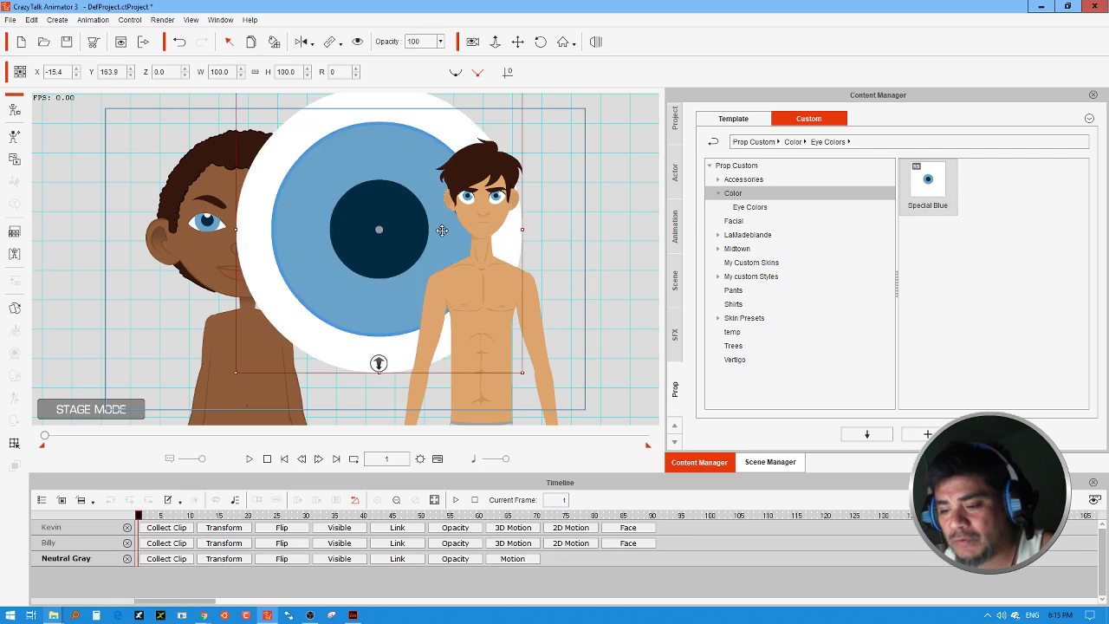
left_click(14, 232)
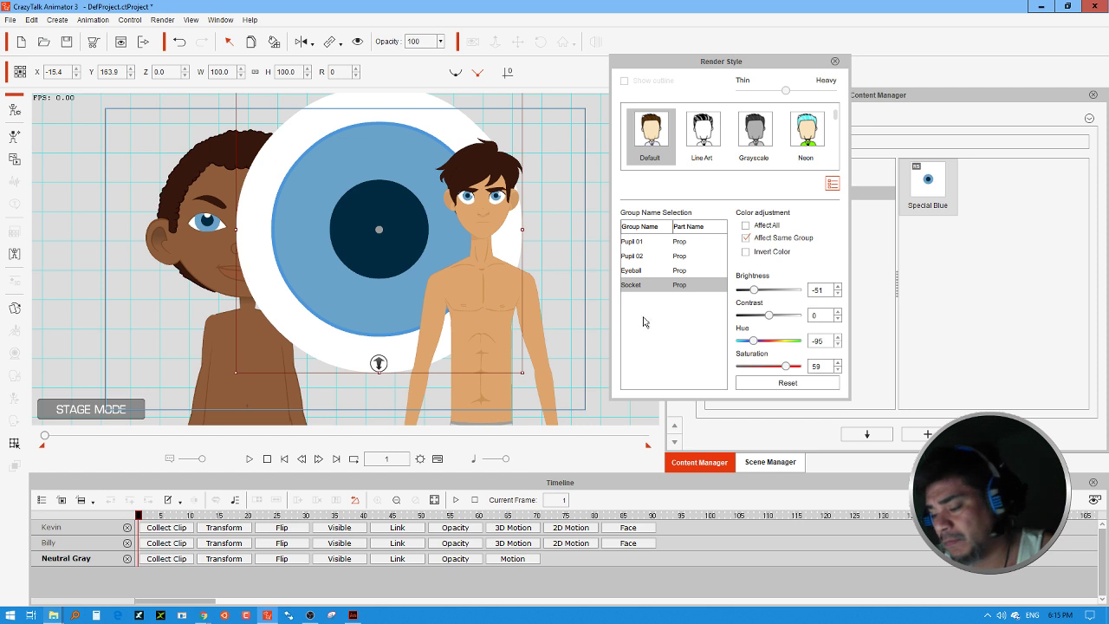
left_click(651, 272)
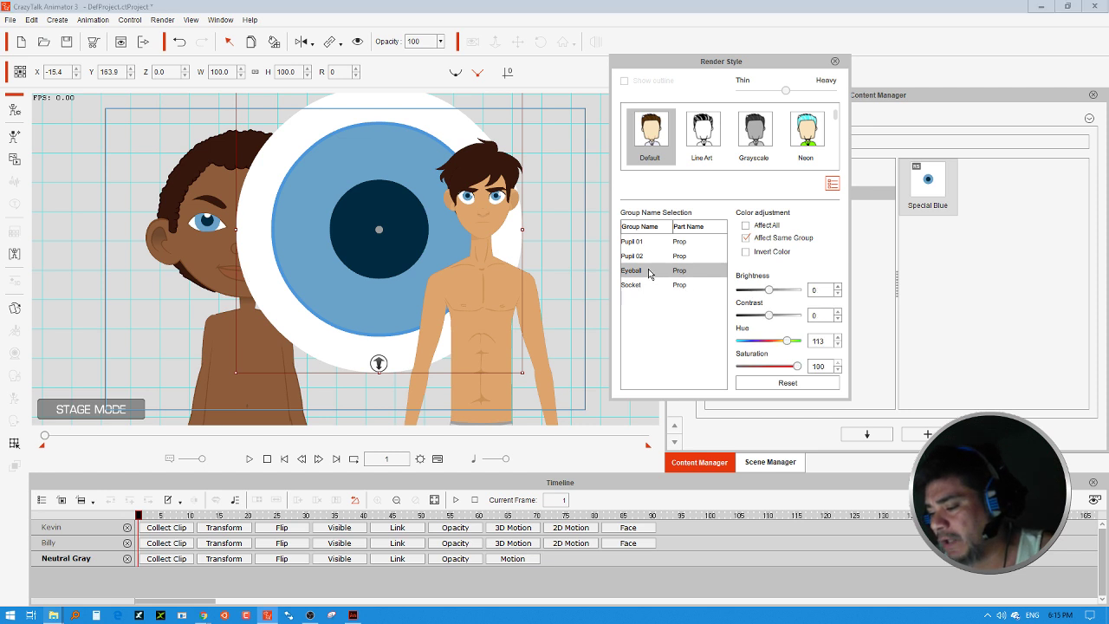
left_click(650, 259)
left_click(657, 241)
left_click(656, 256)
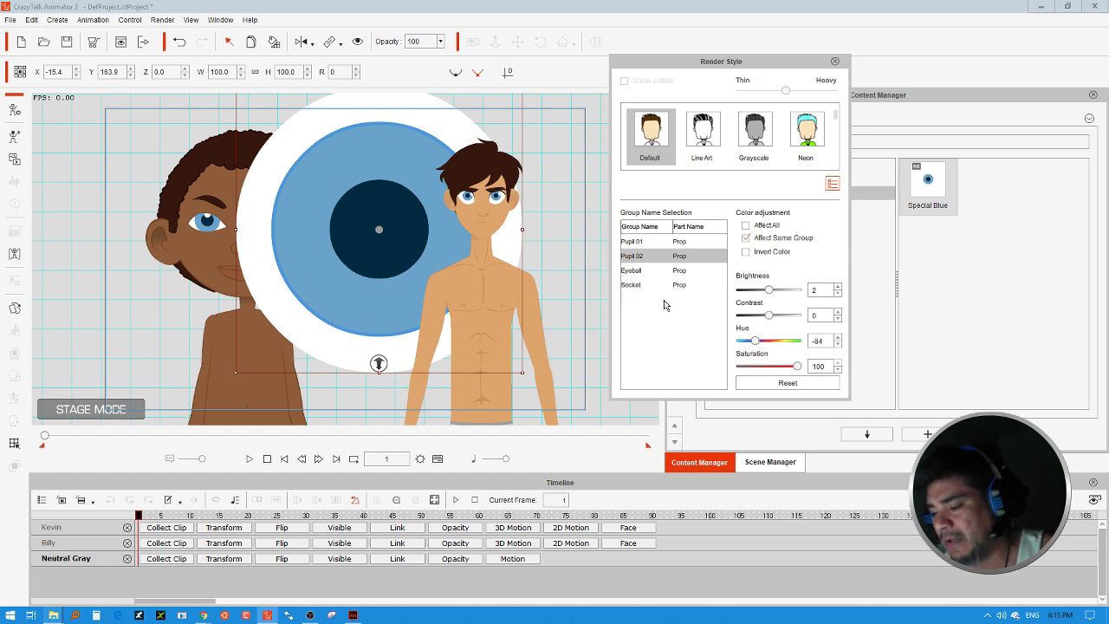
left_click(659, 272)
left_click(659, 285)
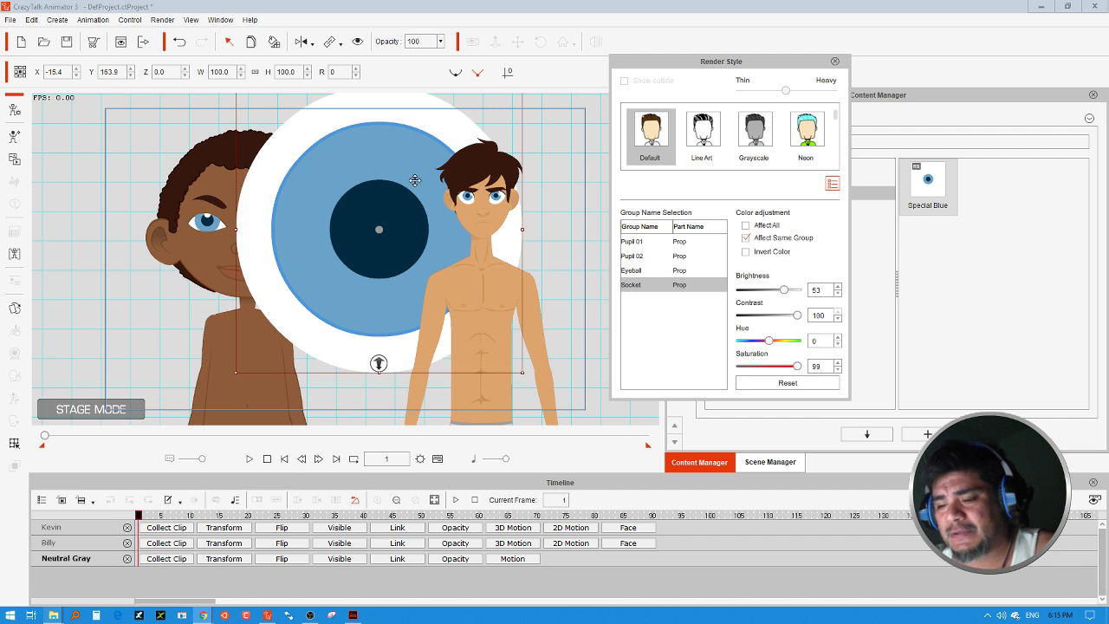
Shift the inspected eye prop toward the teen character and delete it from the stage.
left_click_drag(367, 184, 427, 191)
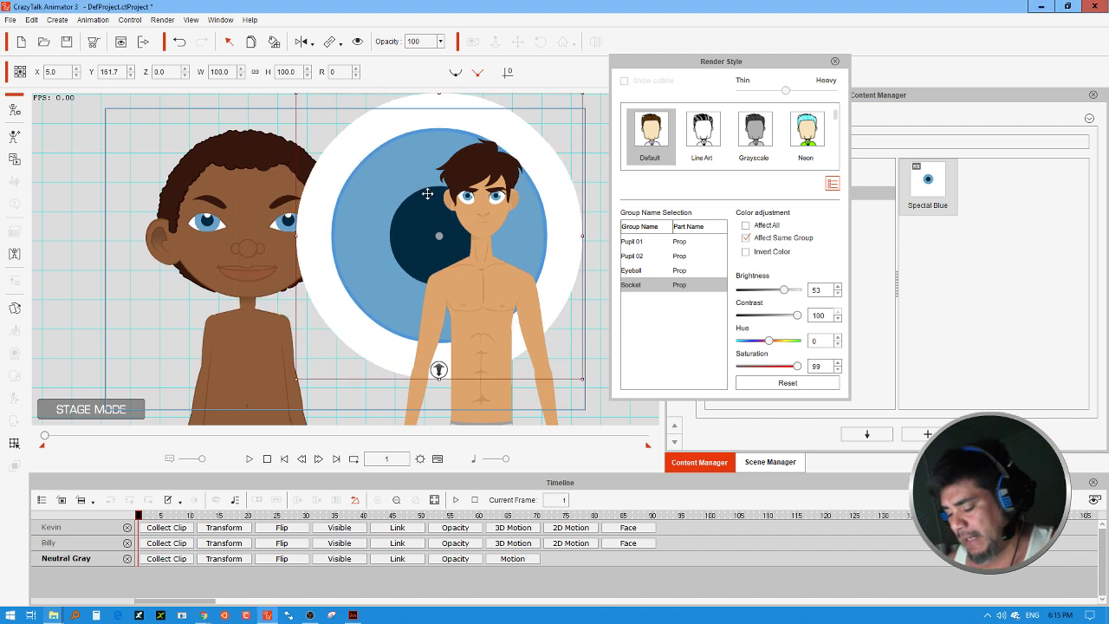
key("Delete")
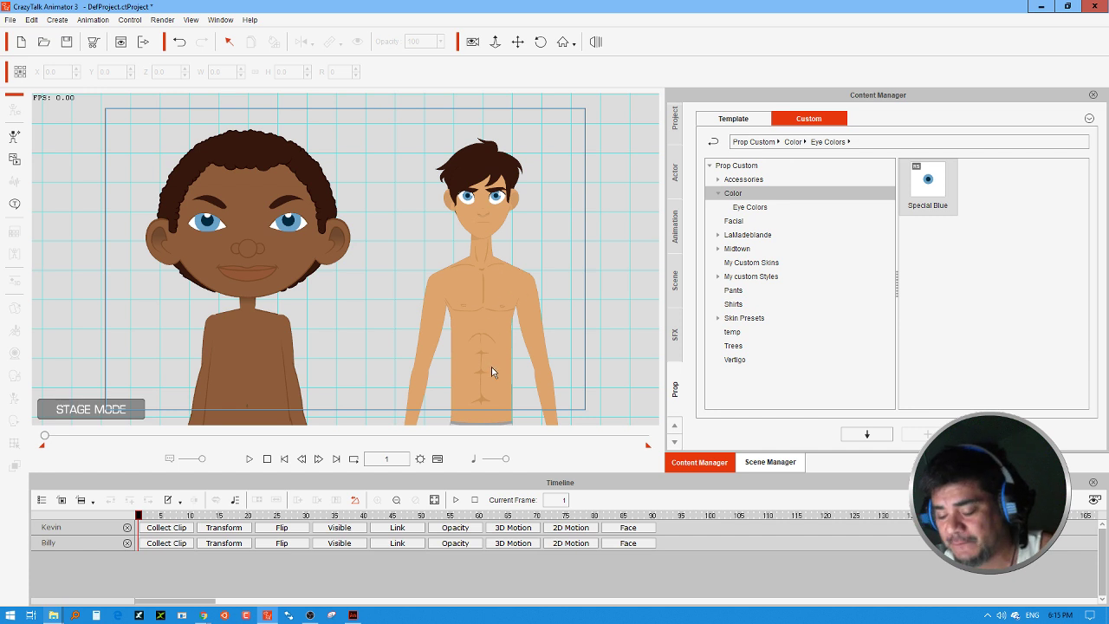
Switch to Adobe Animate with eyeStyle.fla open, minimizing CrazyTalk Animator and maximizing the Animate window.
left_click(353, 615)
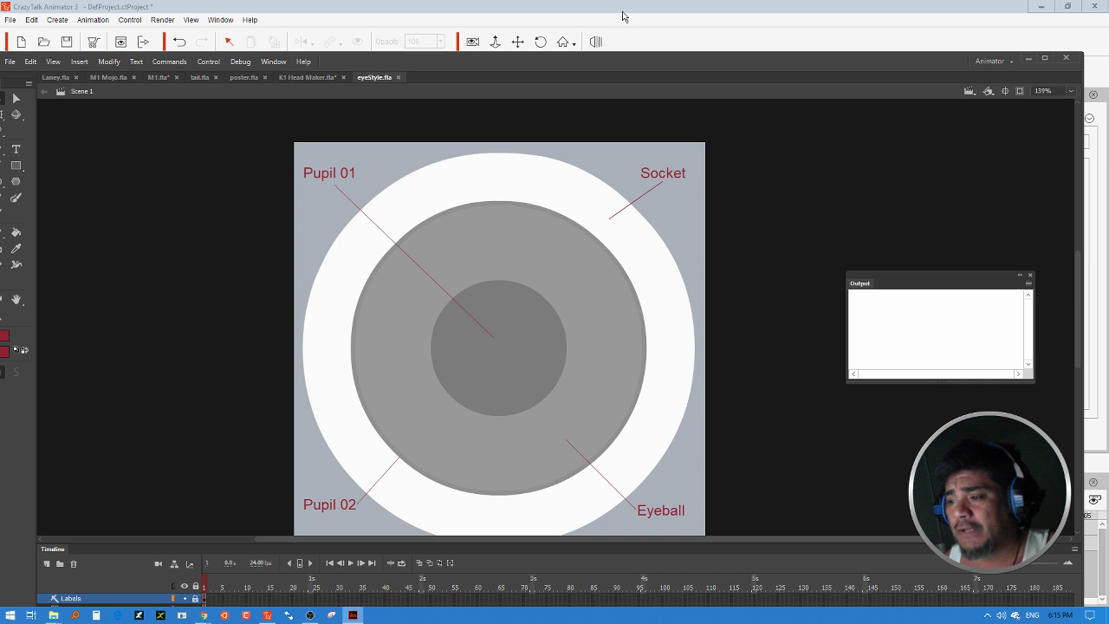
key("alt+Tab")
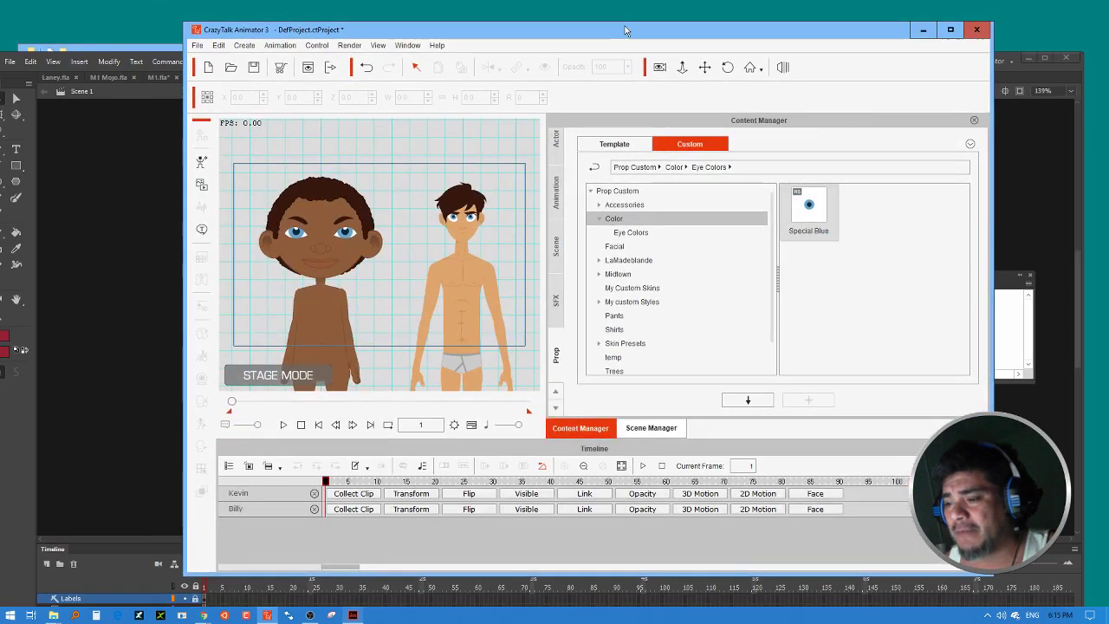
left_click(920, 31)
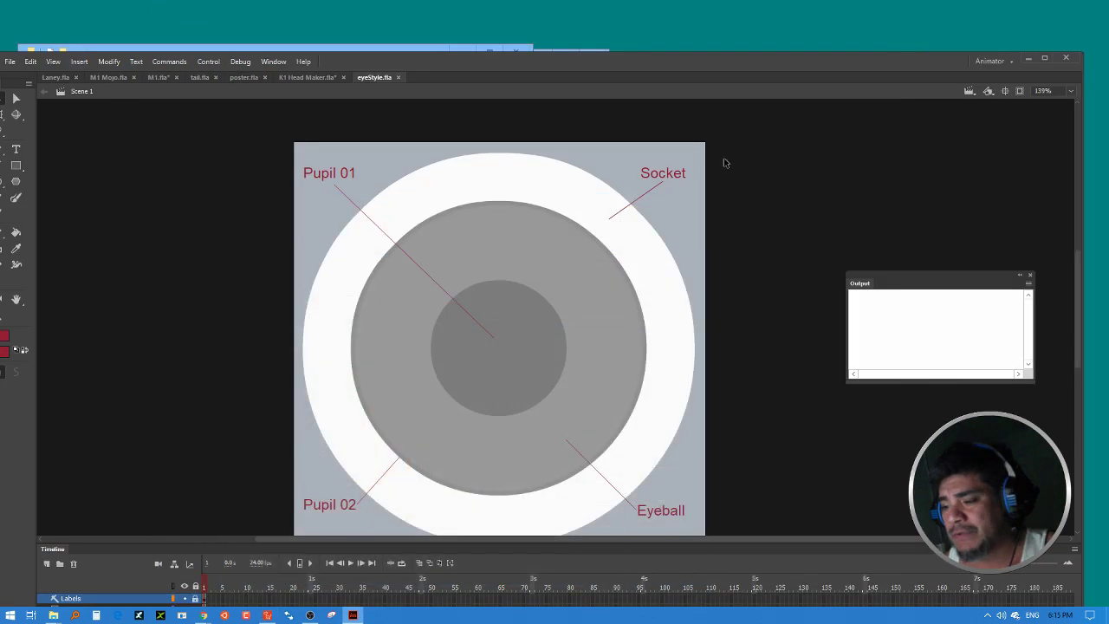
double_click(697, 62)
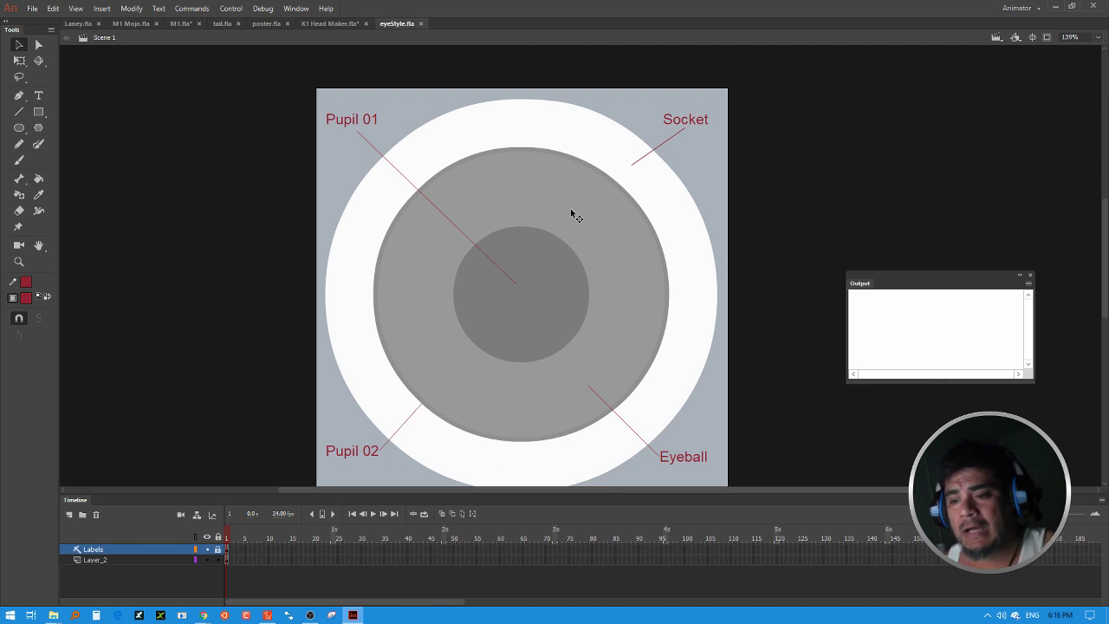
Fill the Eyeball area on Layer_2 with dark indigo #2D1C77 using the Paint Bucket tool.
left_click(27, 299)
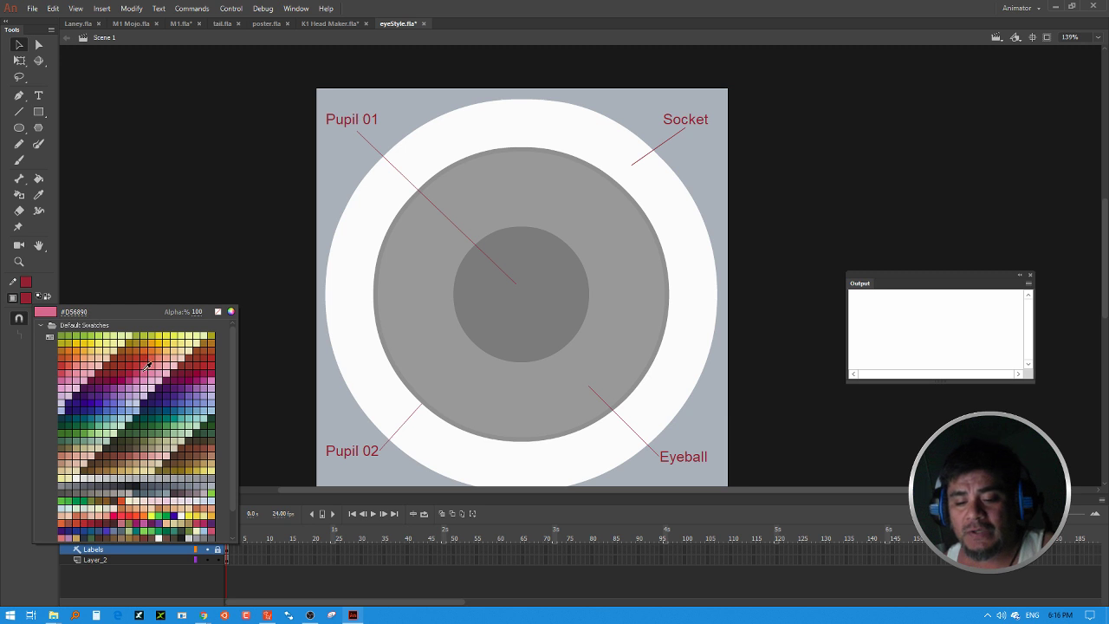
left_click(161, 398)
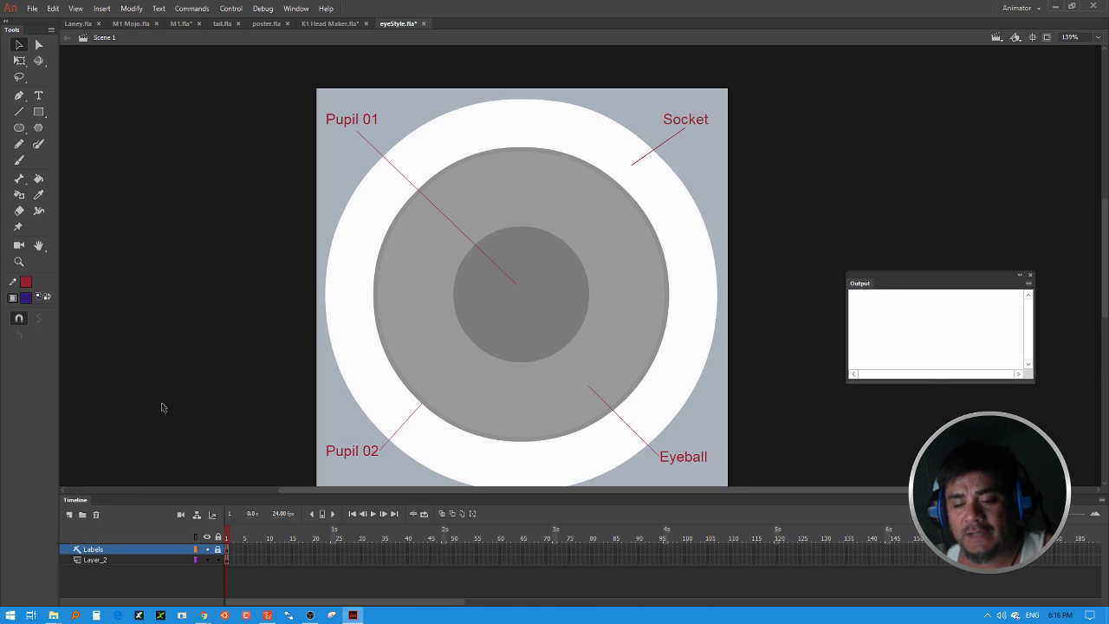
left_click(38, 177)
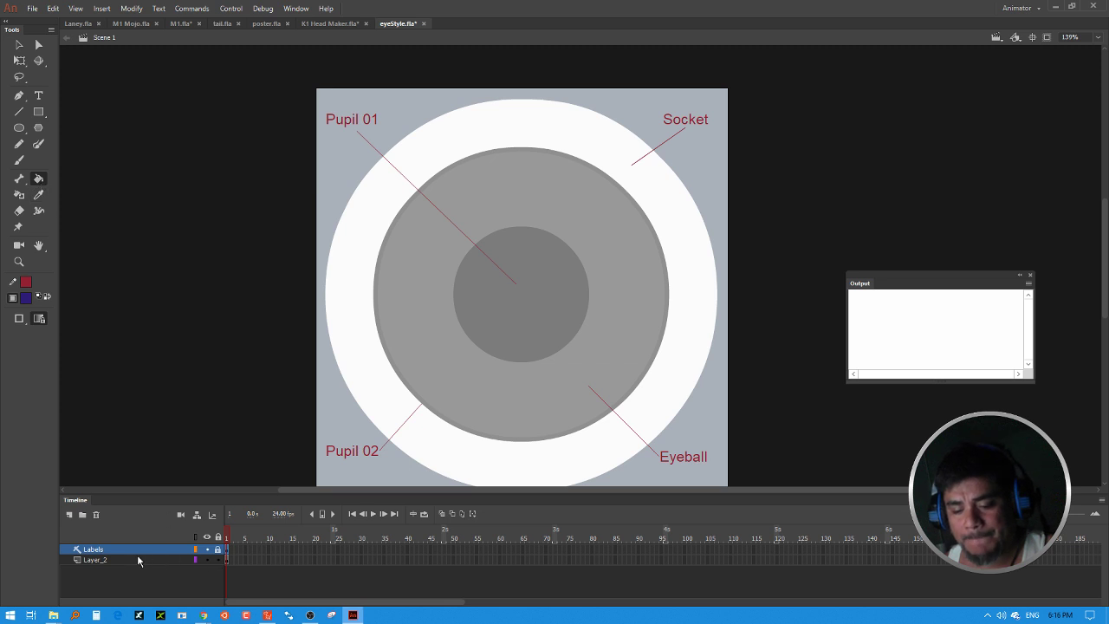
left_click(137, 561)
left_click(19, 44)
left_click(107, 185)
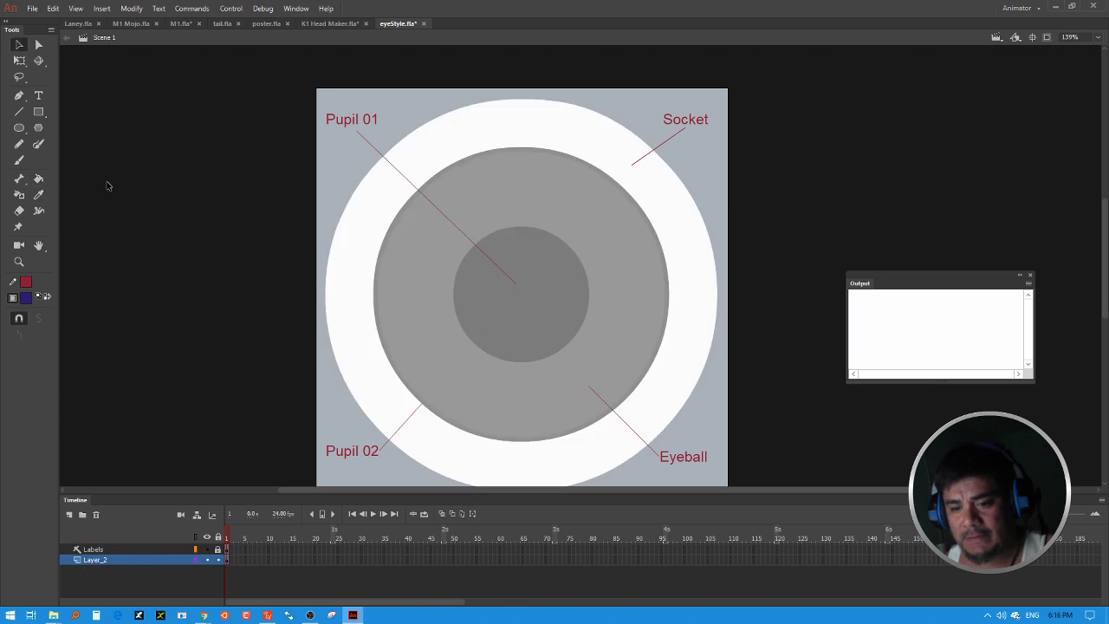
left_click(38, 178)
left_click(610, 295)
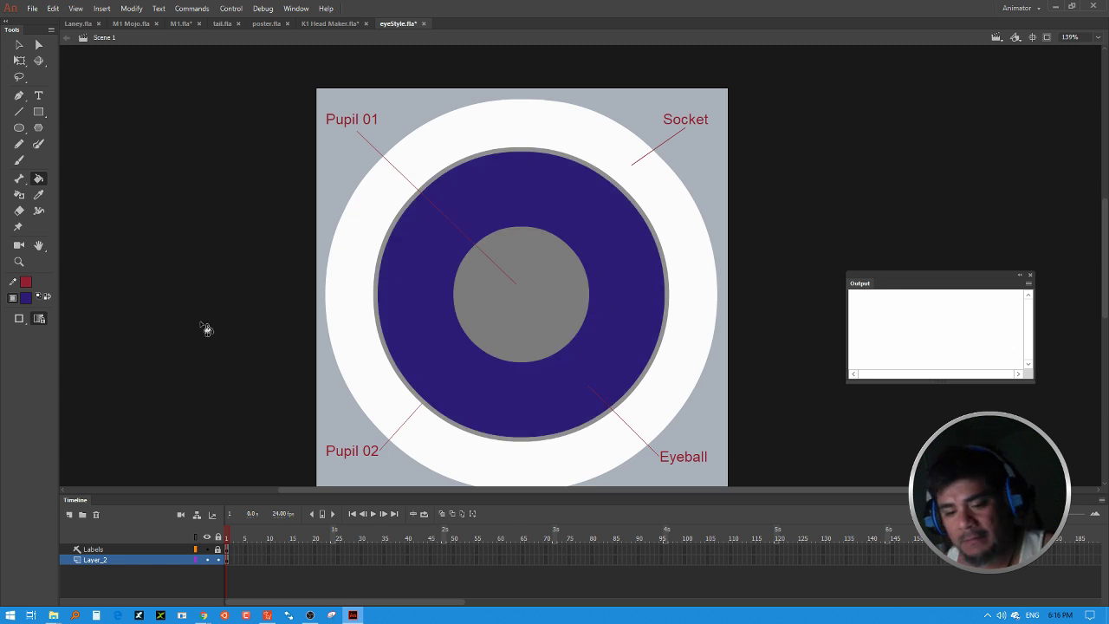
Fill the thin Pupil 02 ring around the iris with a darker indigo, #201454, by lowering the brightness to 33%.
left_click(26, 297)
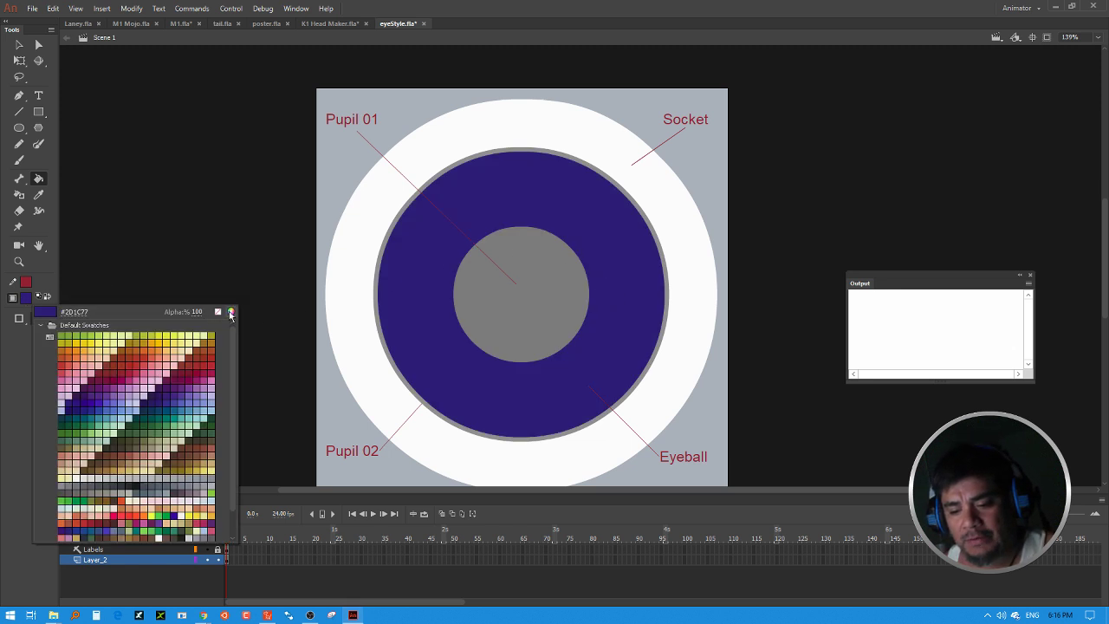
left_click(230, 311)
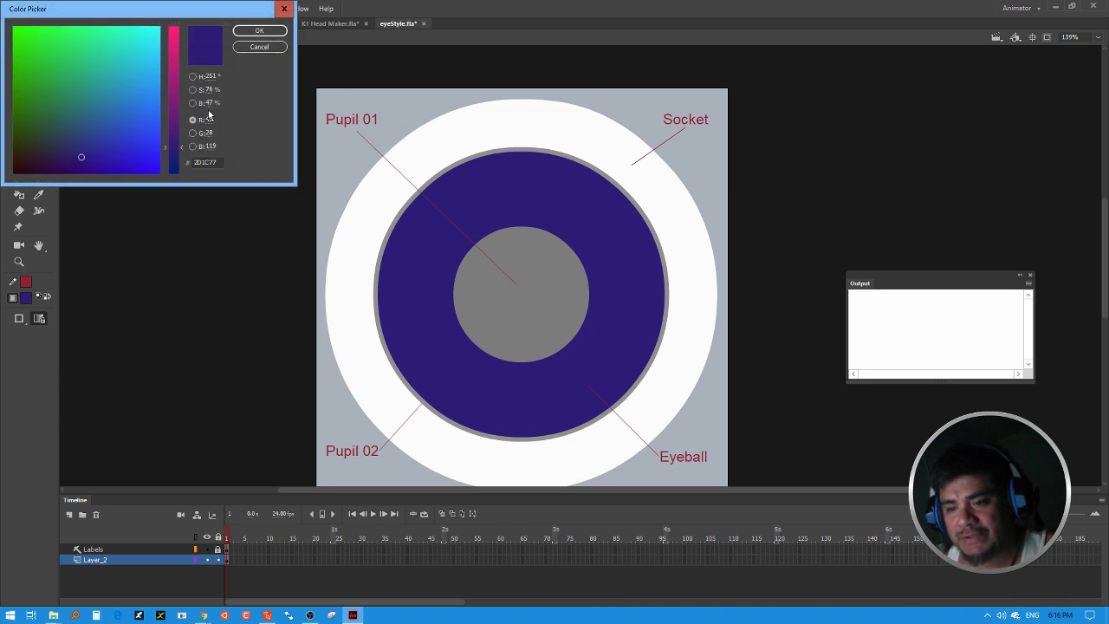
left_click_drag(208, 105, 205, 116)
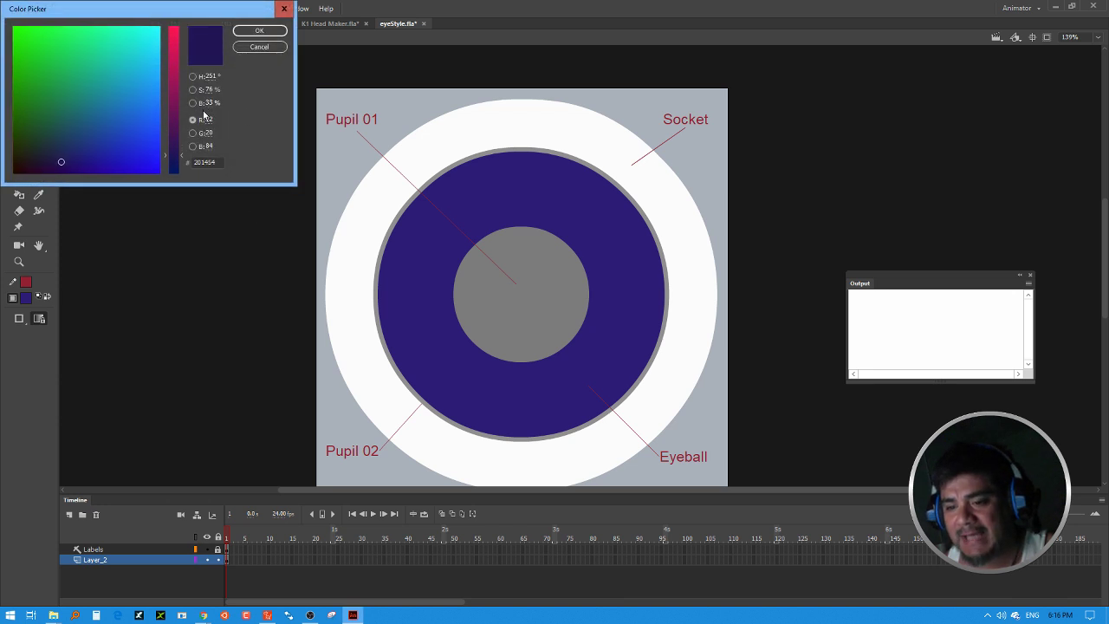
left_click(254, 38)
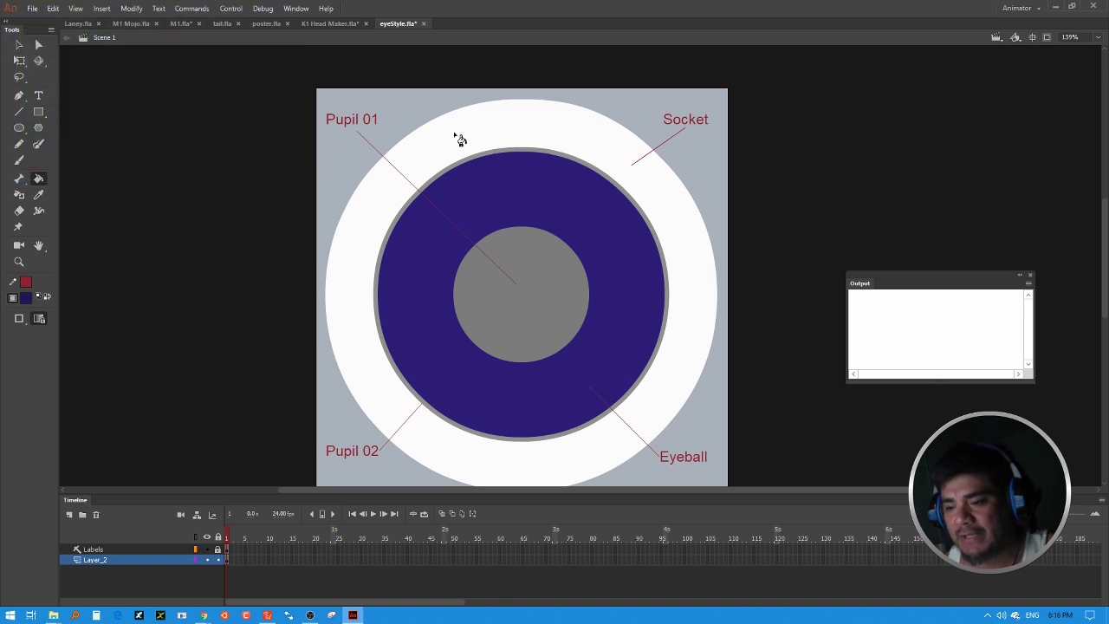
left_click(452, 177)
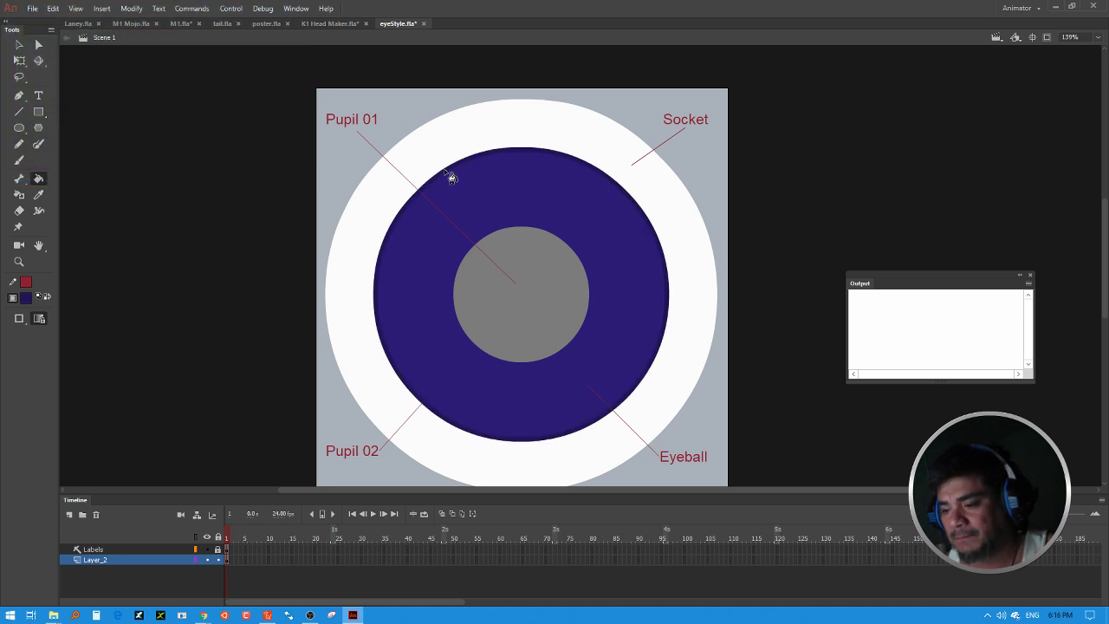
Fill the central Pupil 01 circle with near-black #030208, using a brightness of 3%.
left_click(26, 297)
left_click(233, 312)
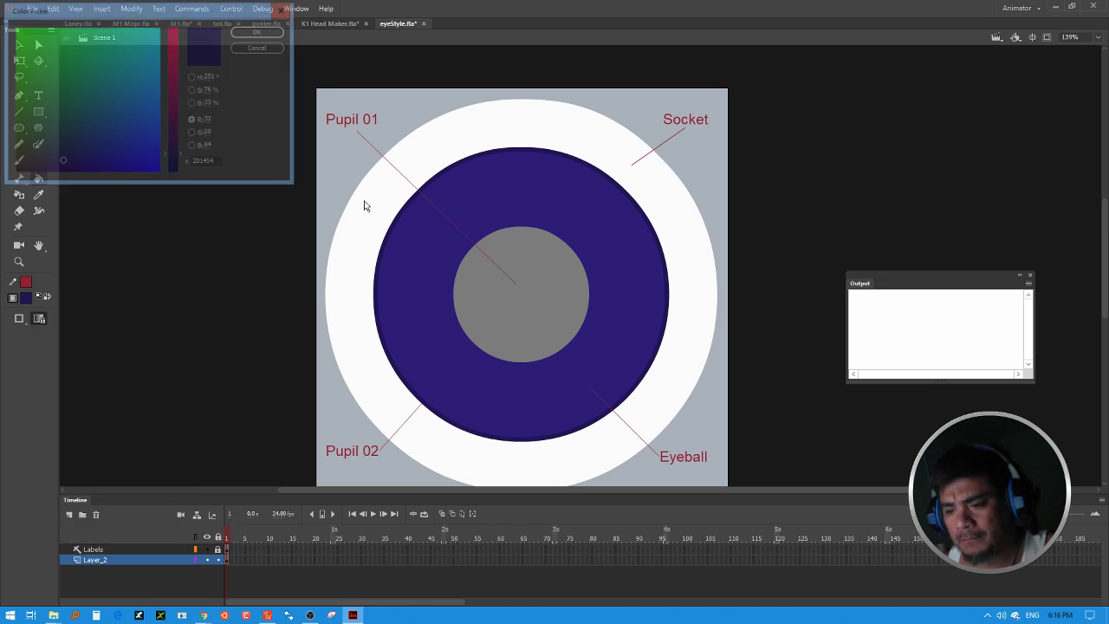
left_click_drag(213, 108, 199, 108)
left_click(259, 30)
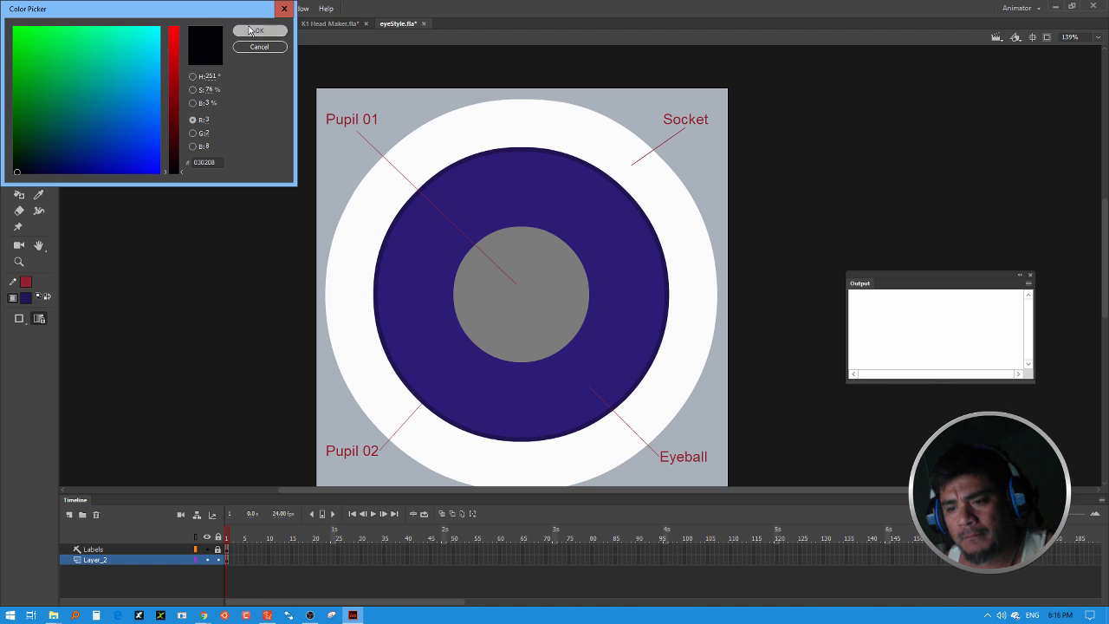
left_click(536, 299)
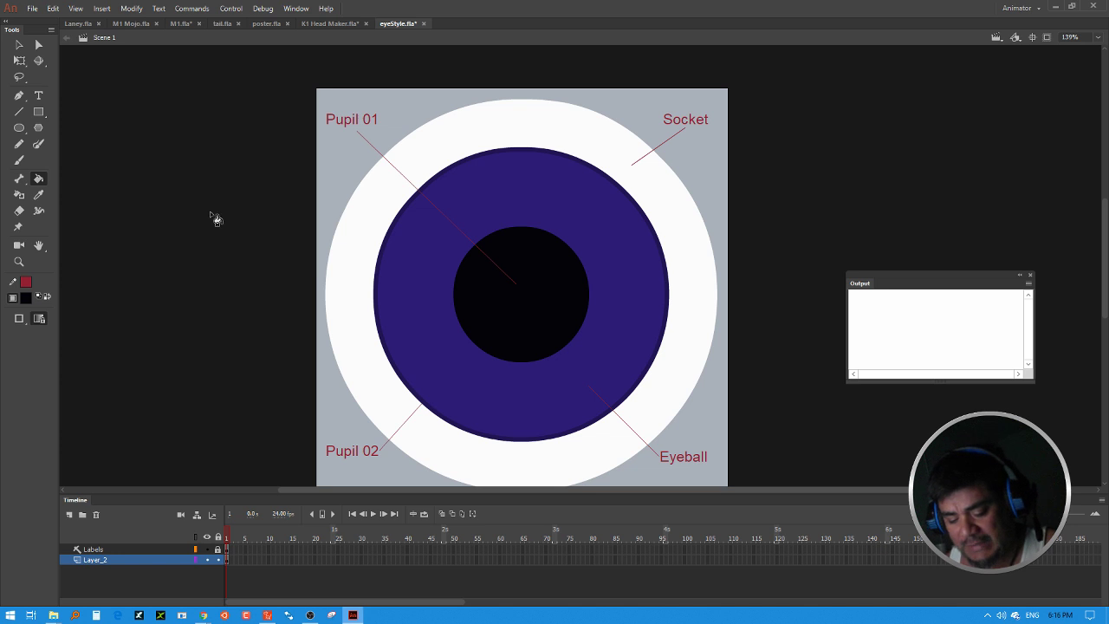
Export the recolored eye as an SWF movie named new Color to the Desktop.
left_click(32, 8)
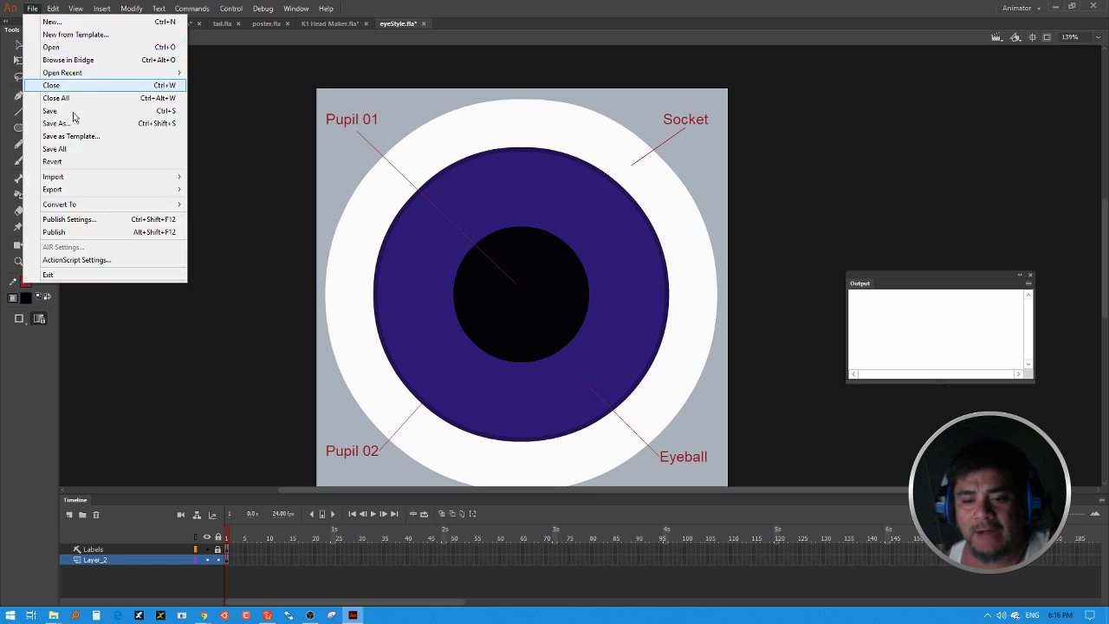
mouse_move(89, 190)
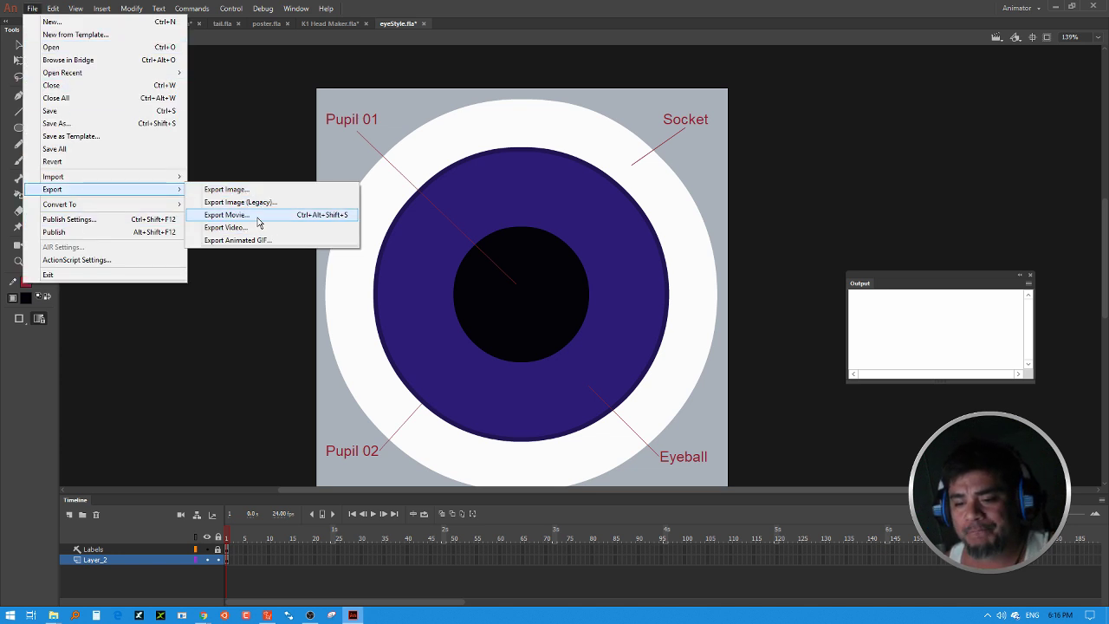
left_click(256, 215)
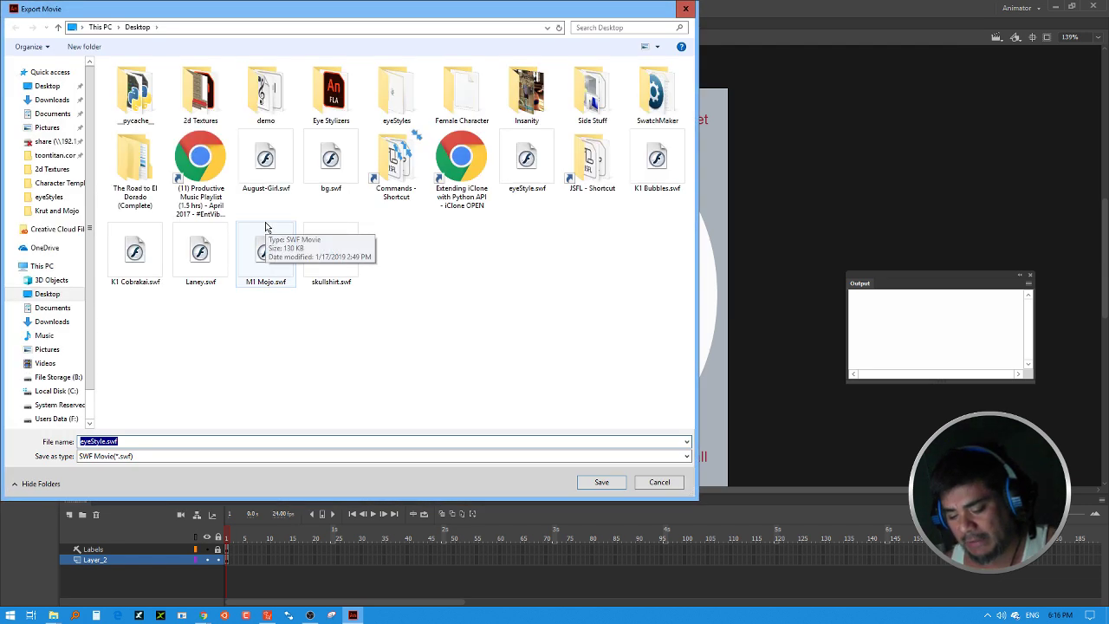
type("new Co")
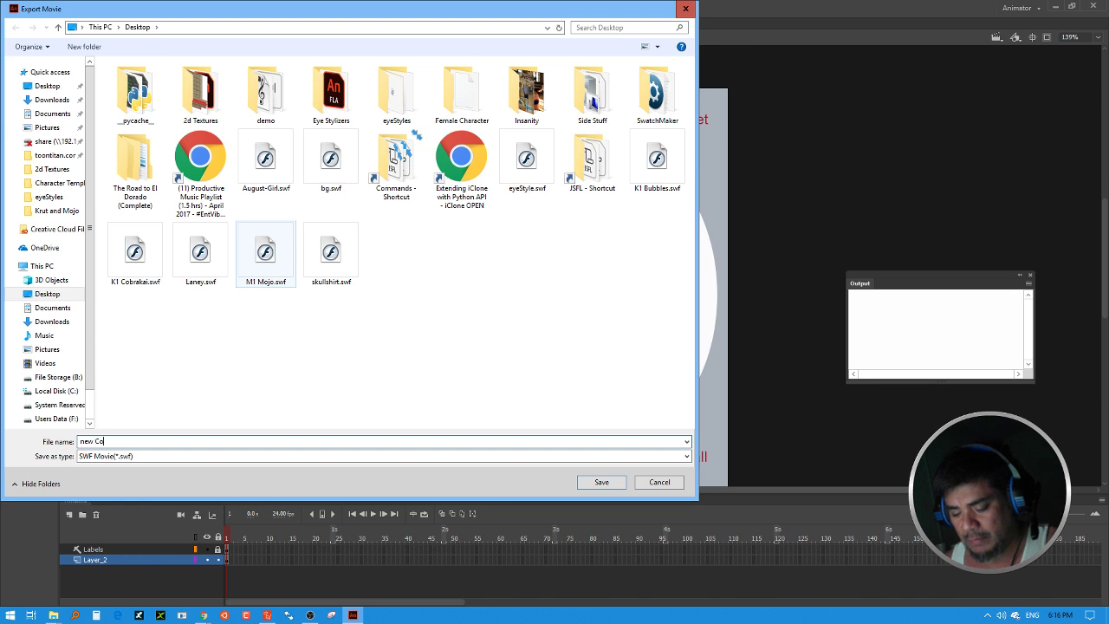
type("lor")
key("Return")
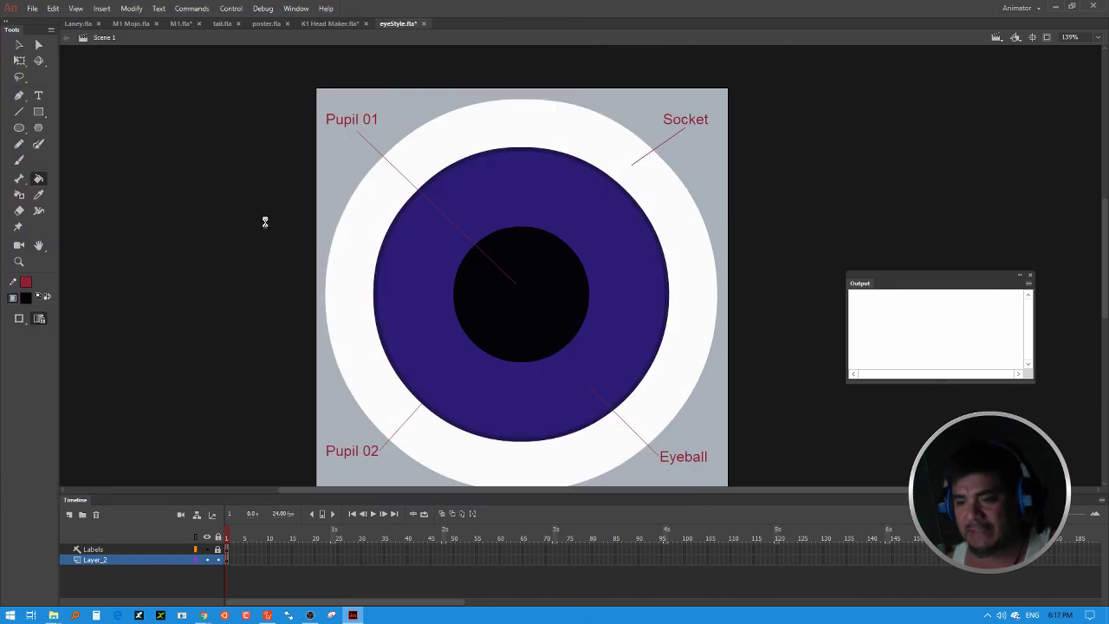
Clear the desktop by minimizing Adobe Animate and closing both folder windows, and move new Color.swf away from the desktop corner.
left_click(1056, 8)
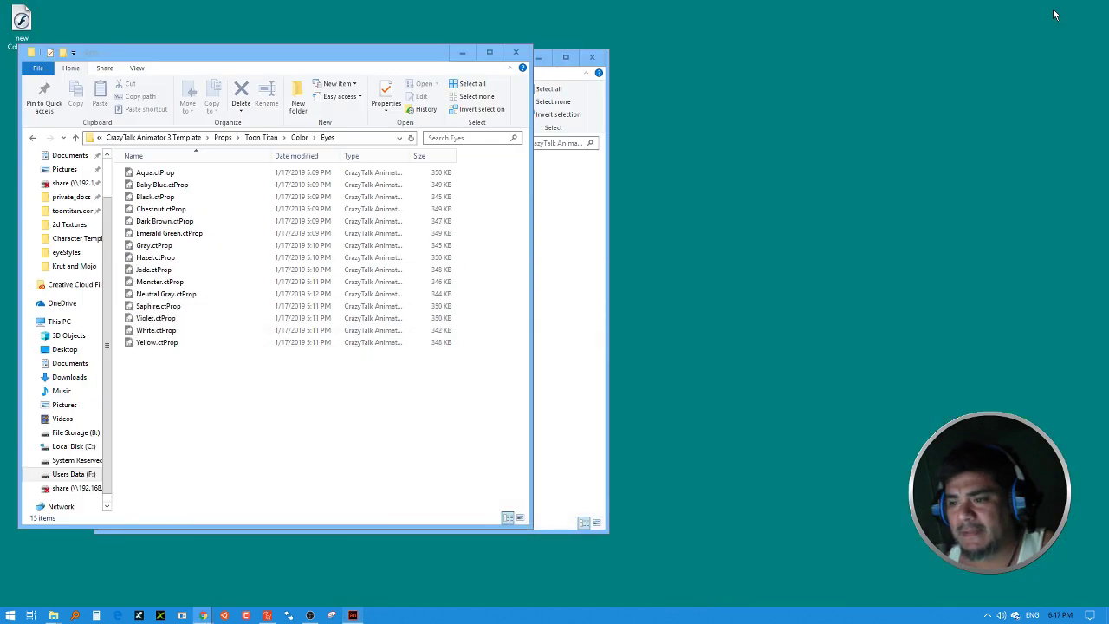
left_click(516, 52)
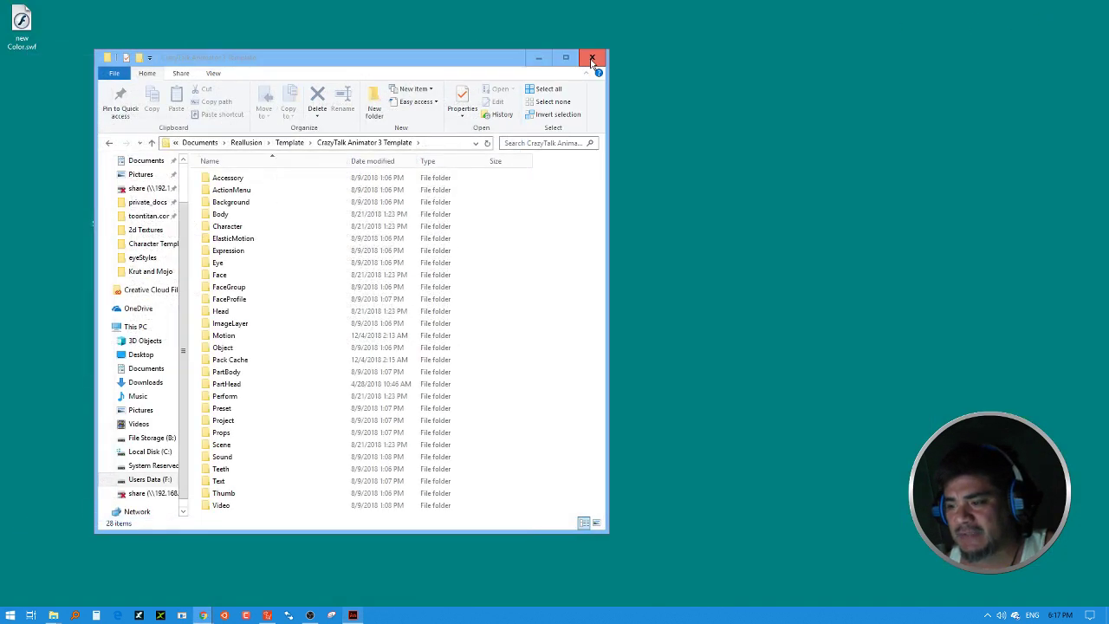
left_click(592, 56)
left_click_drag(22, 24, 78, 97)
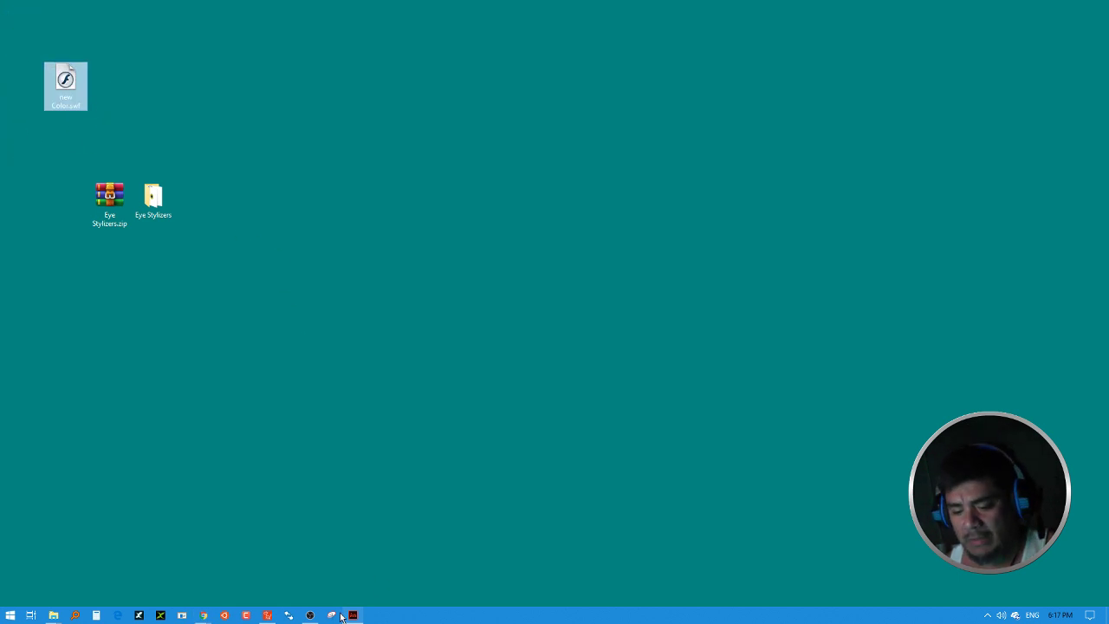
Switch to CrazyTalk Animator 3, import new Color.swf from the desktop onto the stage despite unsupported tags, and shift the eye slightly down.
left_click(267, 615)
left_click_drag(66, 86, 398, 192)
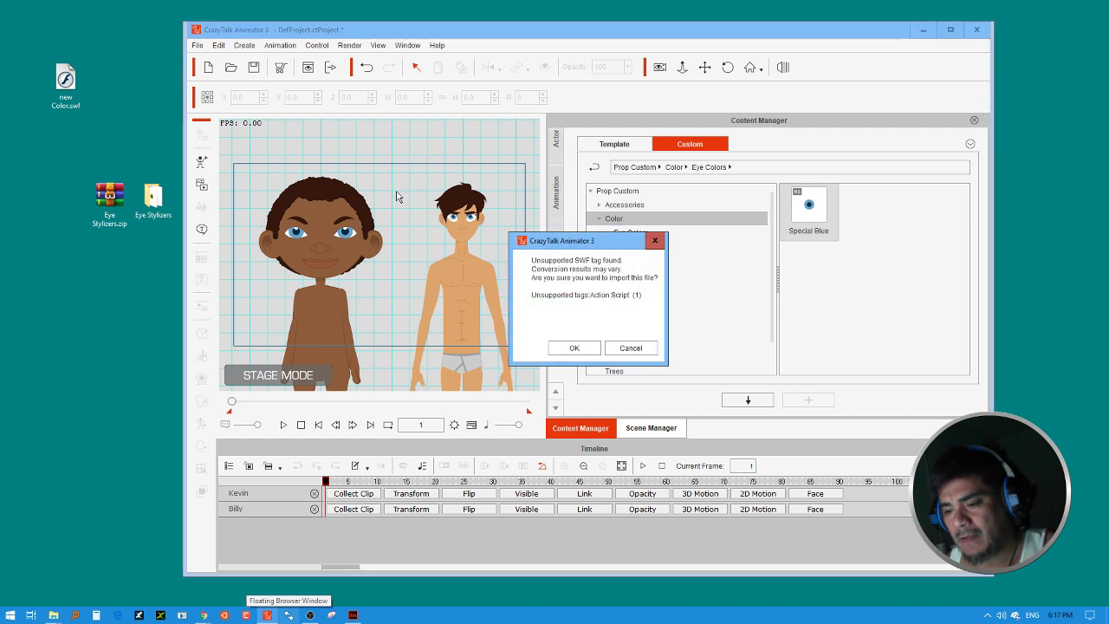
left_click(583, 345)
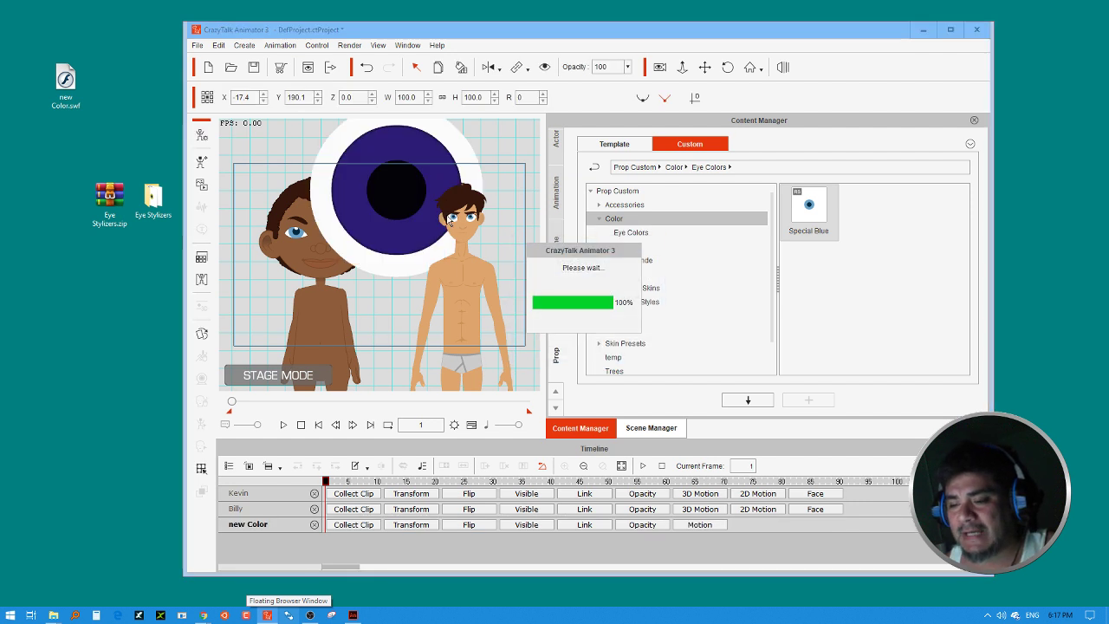
left_click_drag(414, 155, 421, 179)
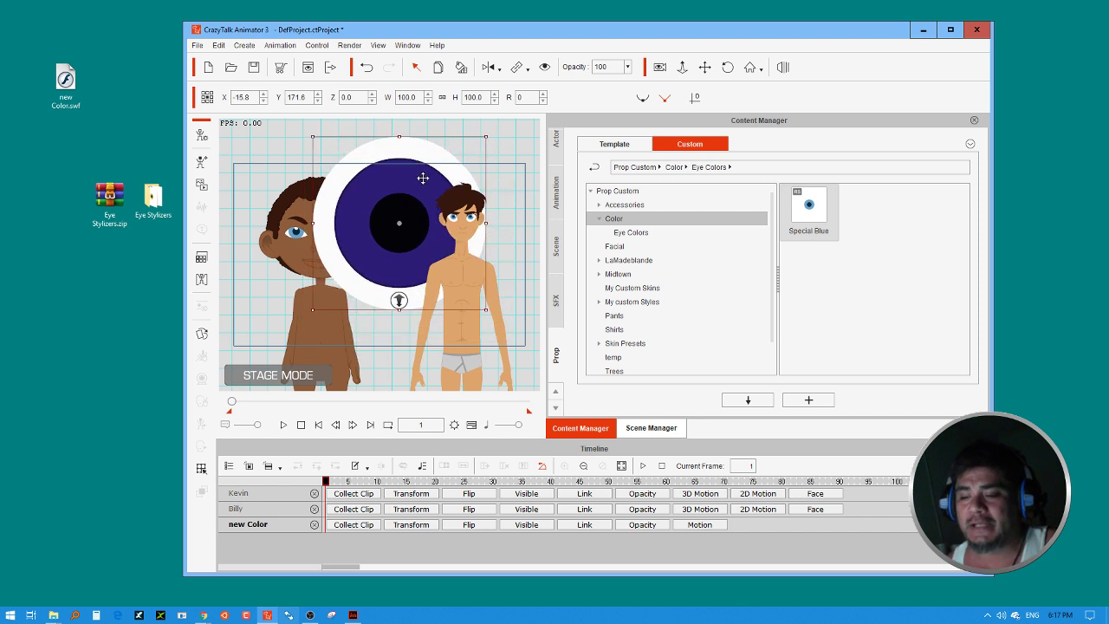
Open the new Color eye prop in Composer mode and bring up its Vector Grouping Tool, placed clear of the eye.
left_click_drag(409, 152, 413, 152)
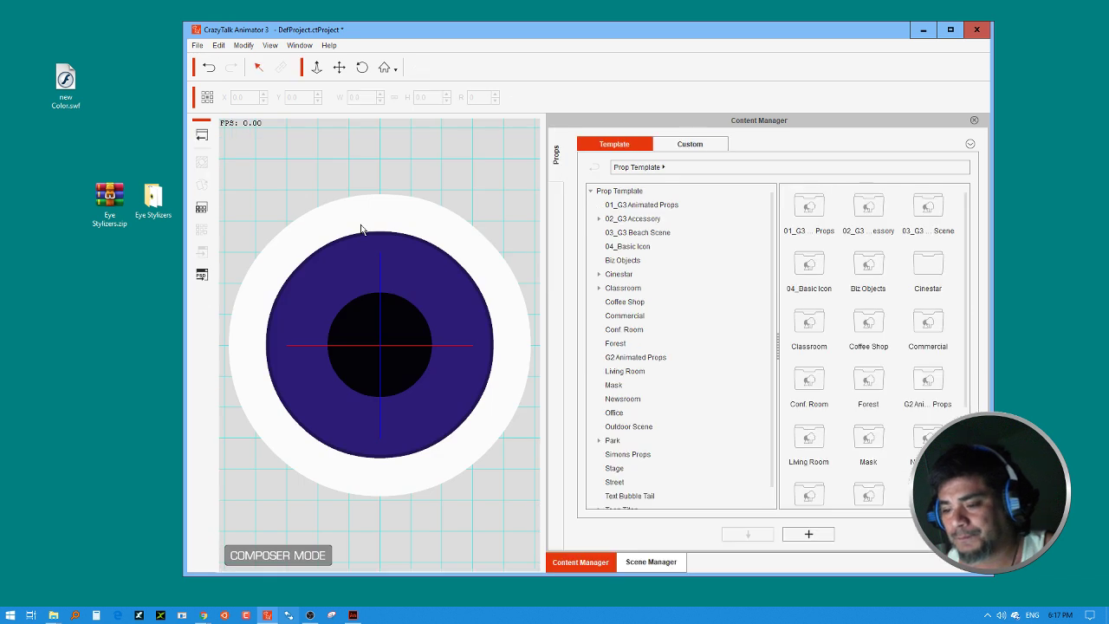
left_click(382, 238)
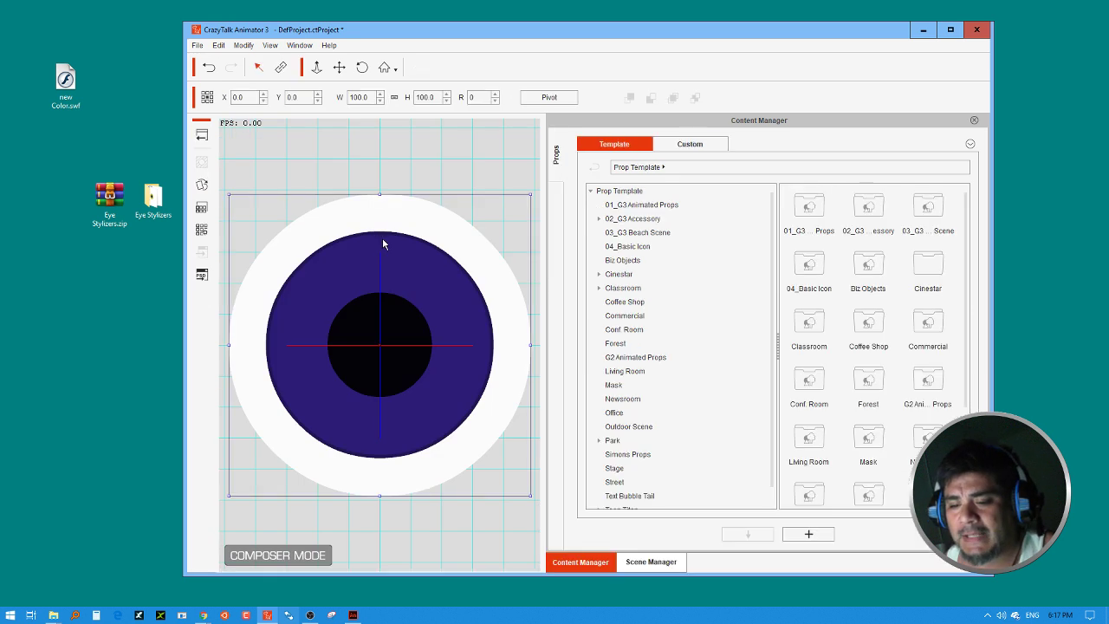
left_click(201, 232)
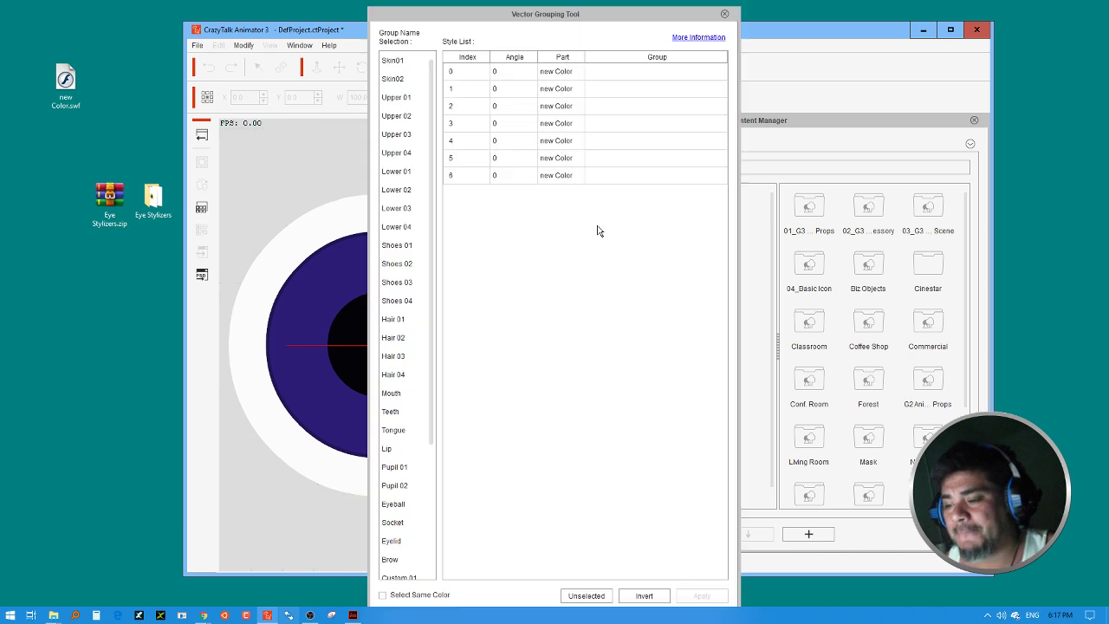
left_click(758, 11)
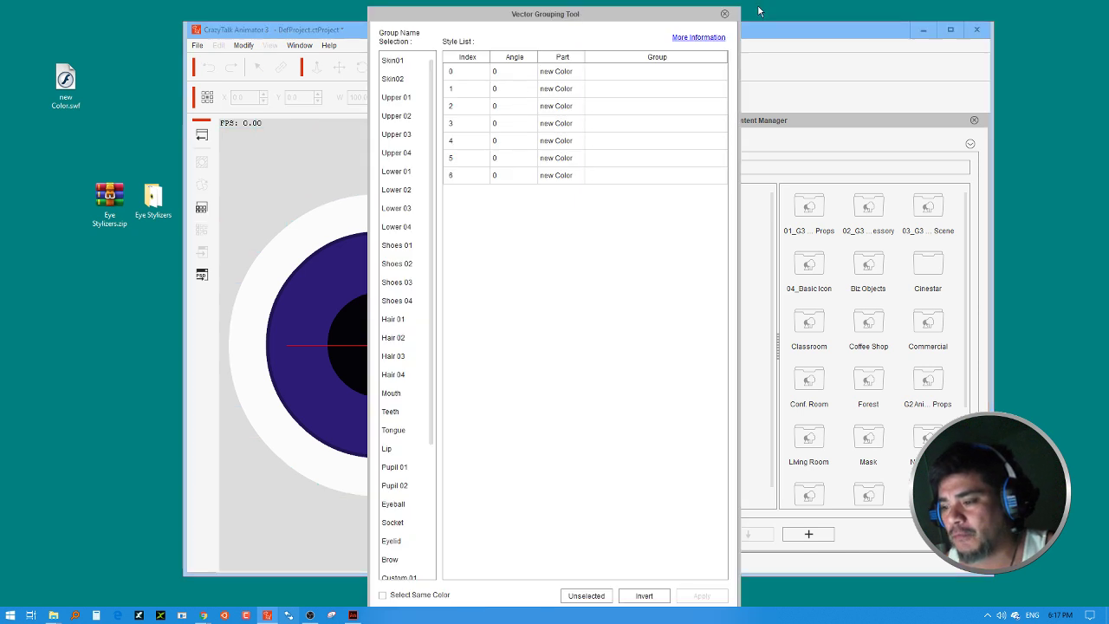
left_click_drag(758, 11, 759, 11)
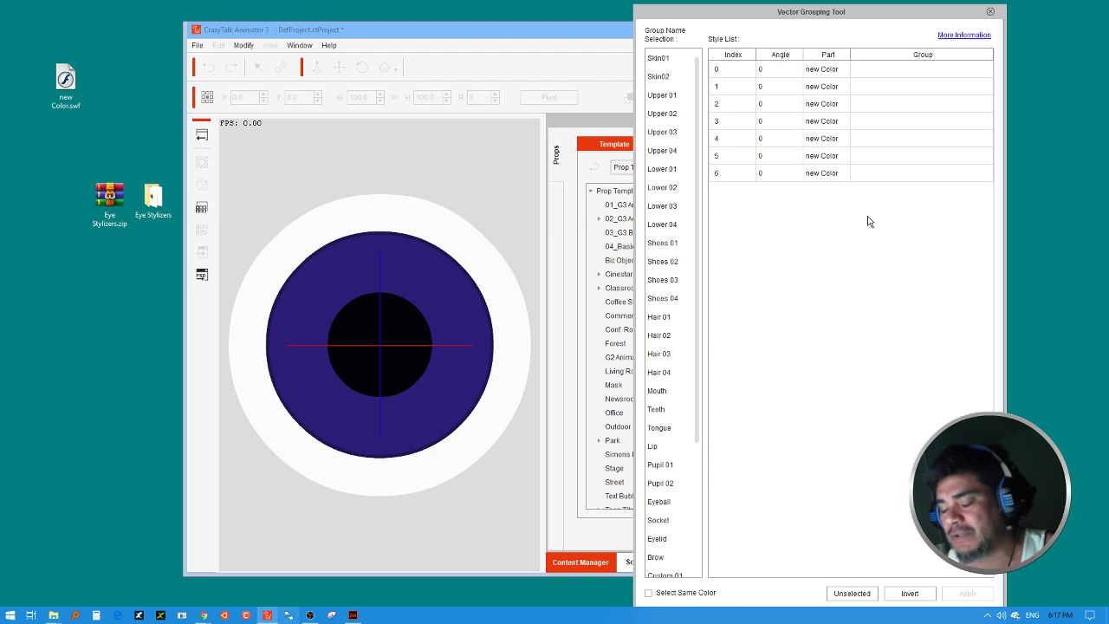
Assign the white outer shape, style index 0, to the Socket group.
left_click(822, 71)
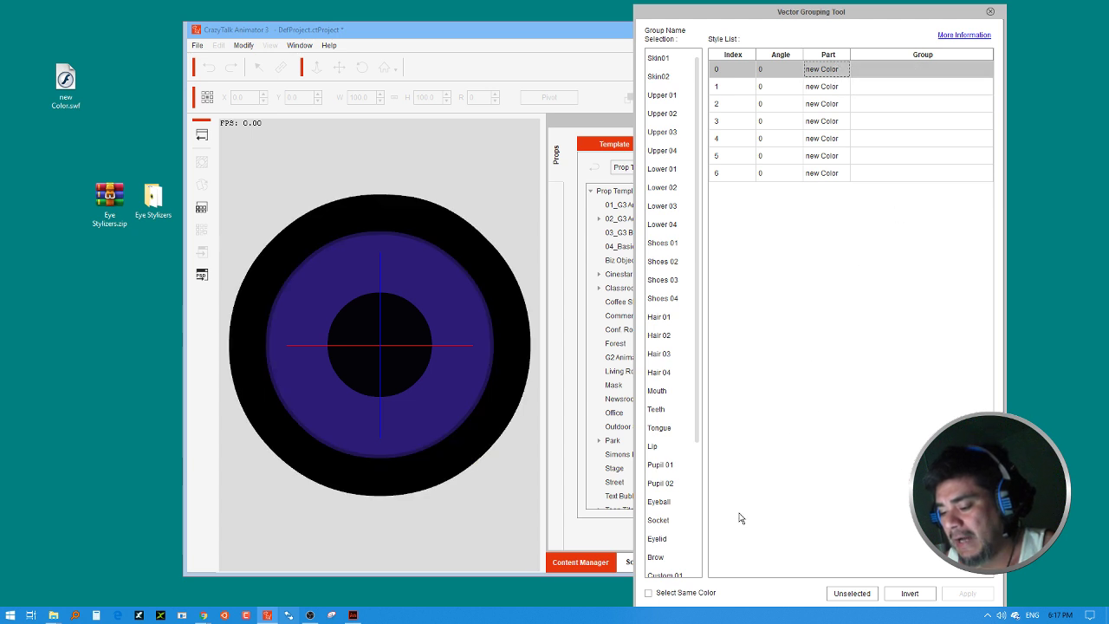
left_click(668, 520)
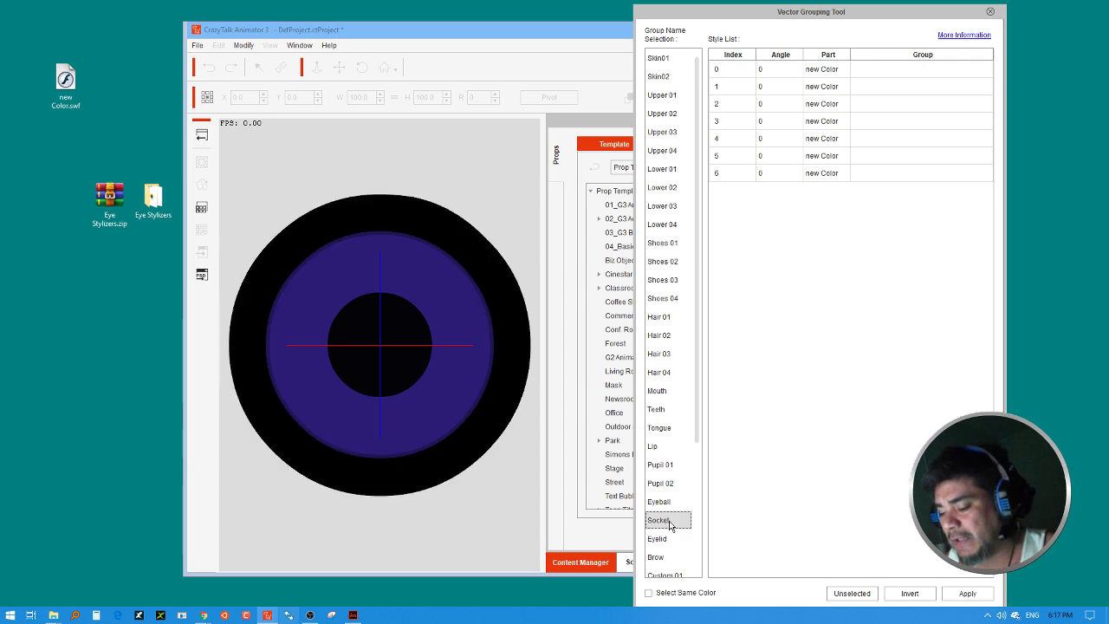
left_click(966, 594)
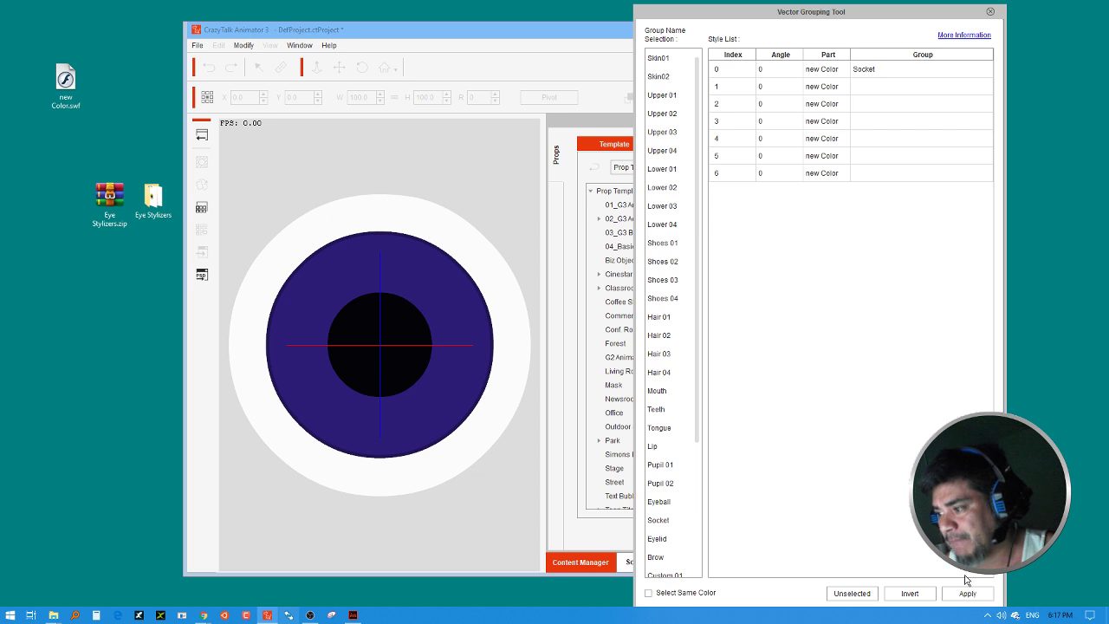
Check which parts of the eye style indexes 1, 2 and 3 correspond to.
left_click(876, 92)
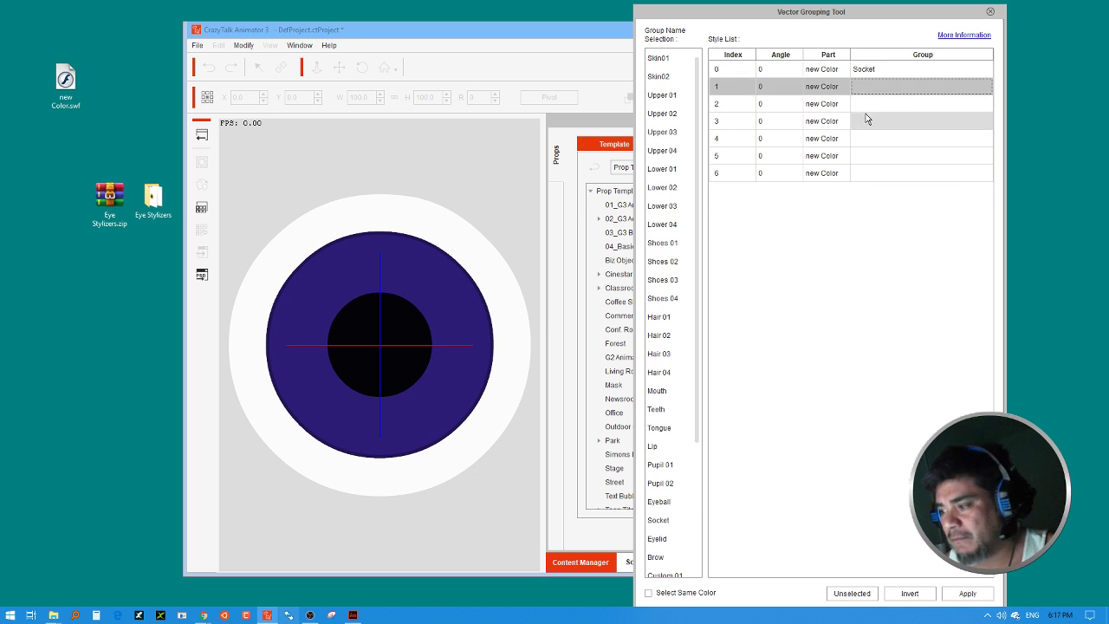
left_click(867, 108)
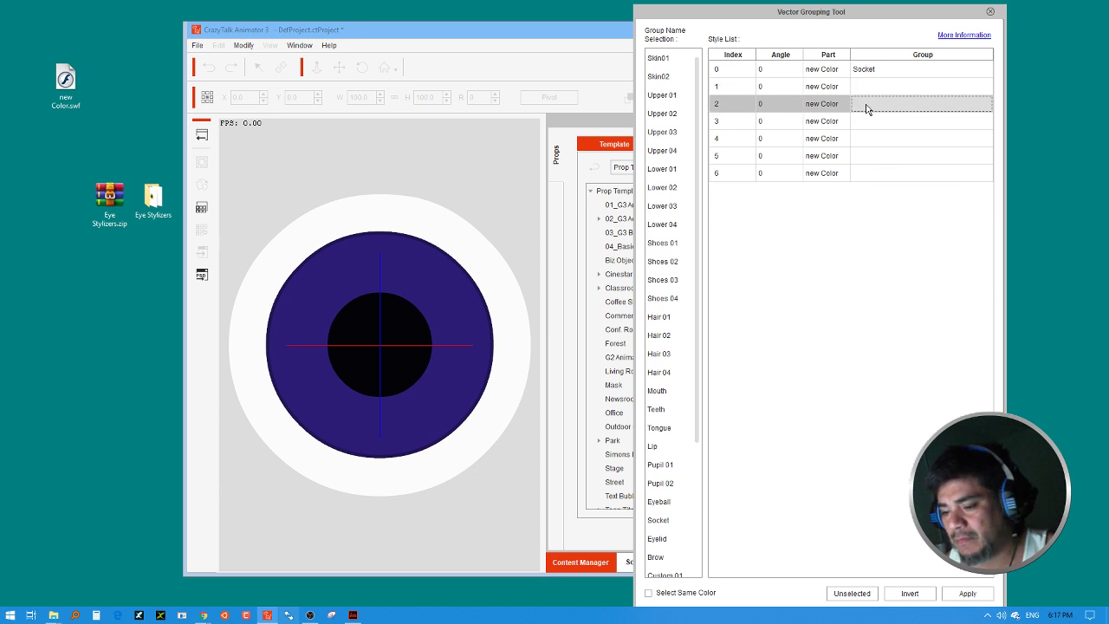
left_click(879, 129)
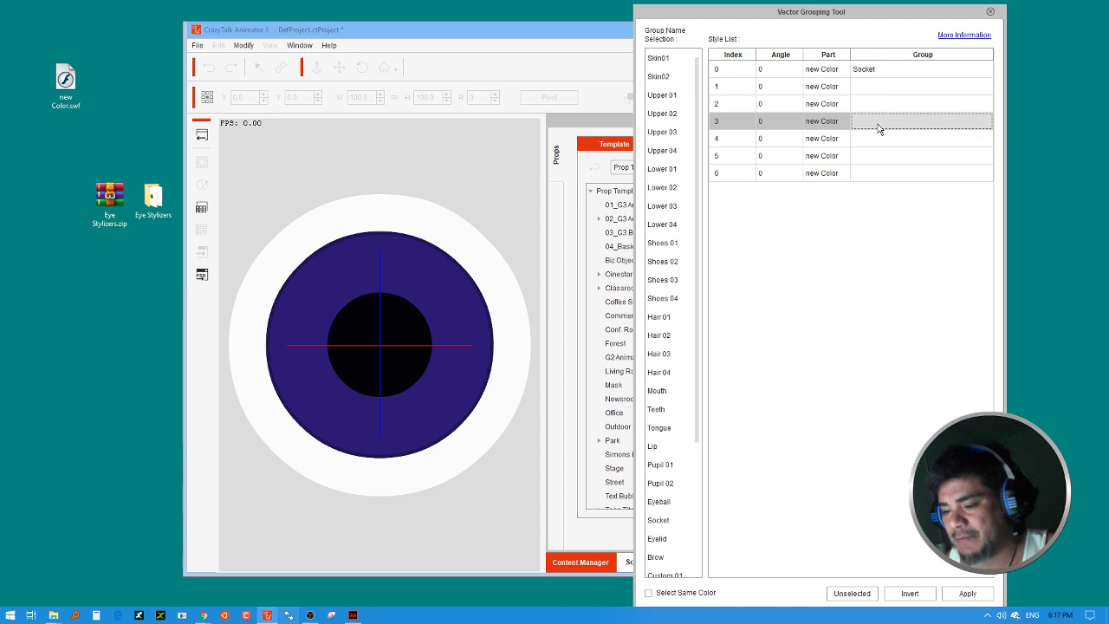
Assign style index 4 to the Eyeball group and style index 5 to the Pupil 02 group.
left_click(870, 138)
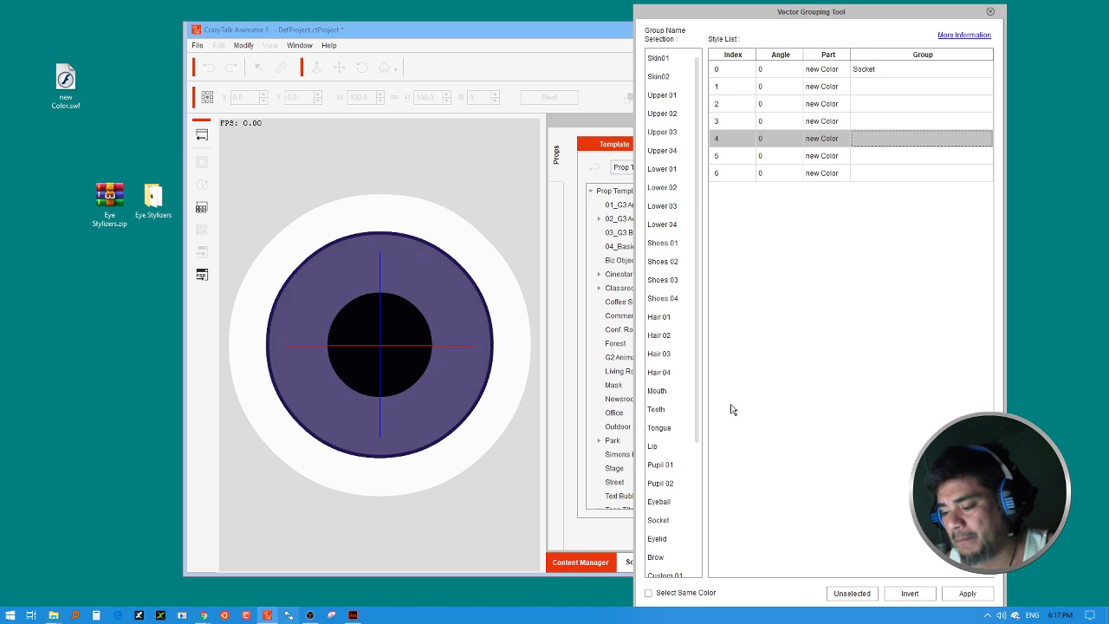
left_click(673, 506)
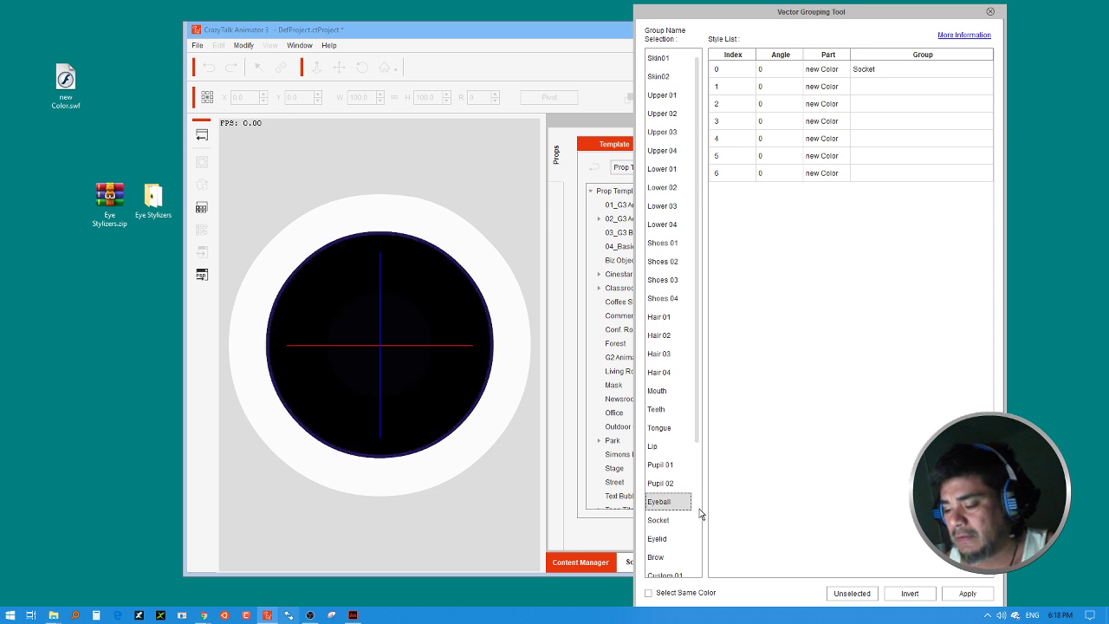
left_click(966, 595)
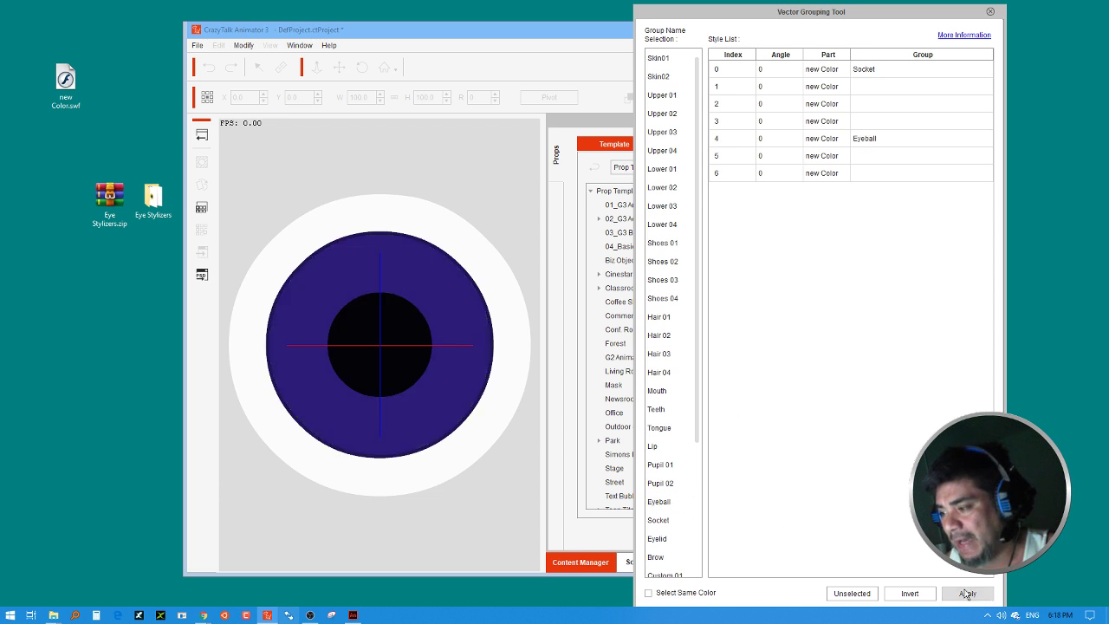
left_click(876, 159)
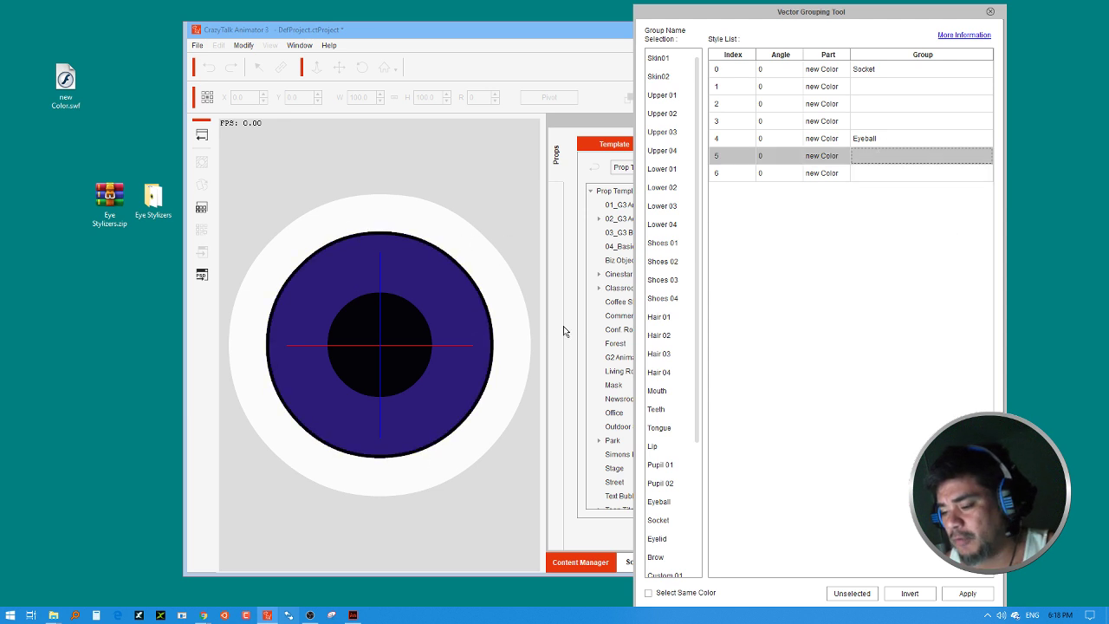
left_click(669, 483)
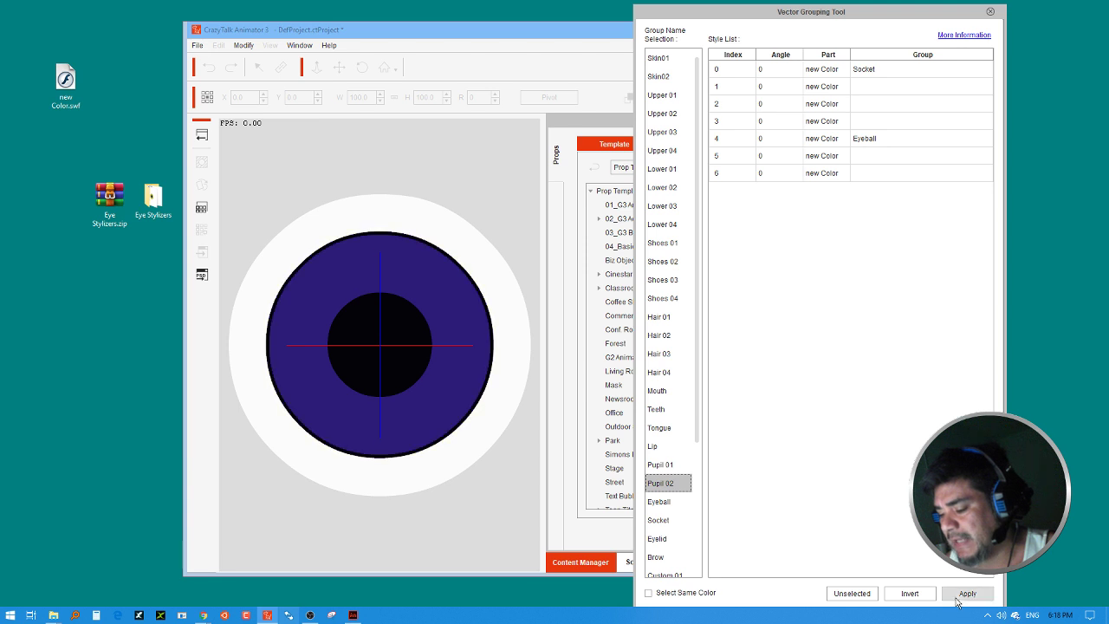
left_click(962, 595)
Assign style index 6 to the Pupil 01 group, close the grouping tool and return to the stage.
left_click(886, 176)
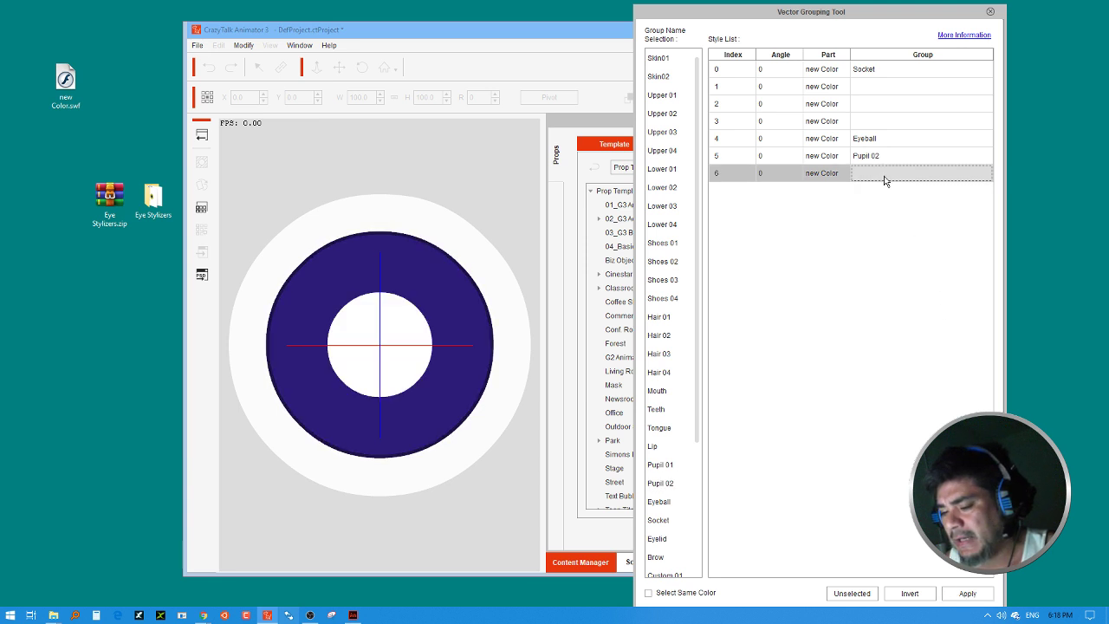
left_click(666, 463)
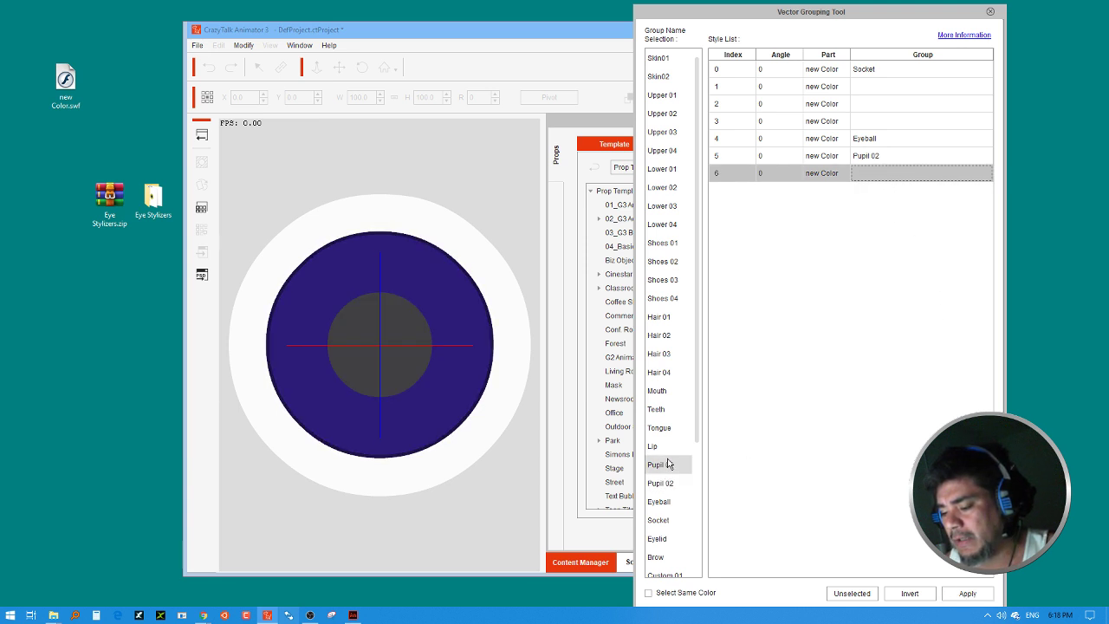
left_click(968, 595)
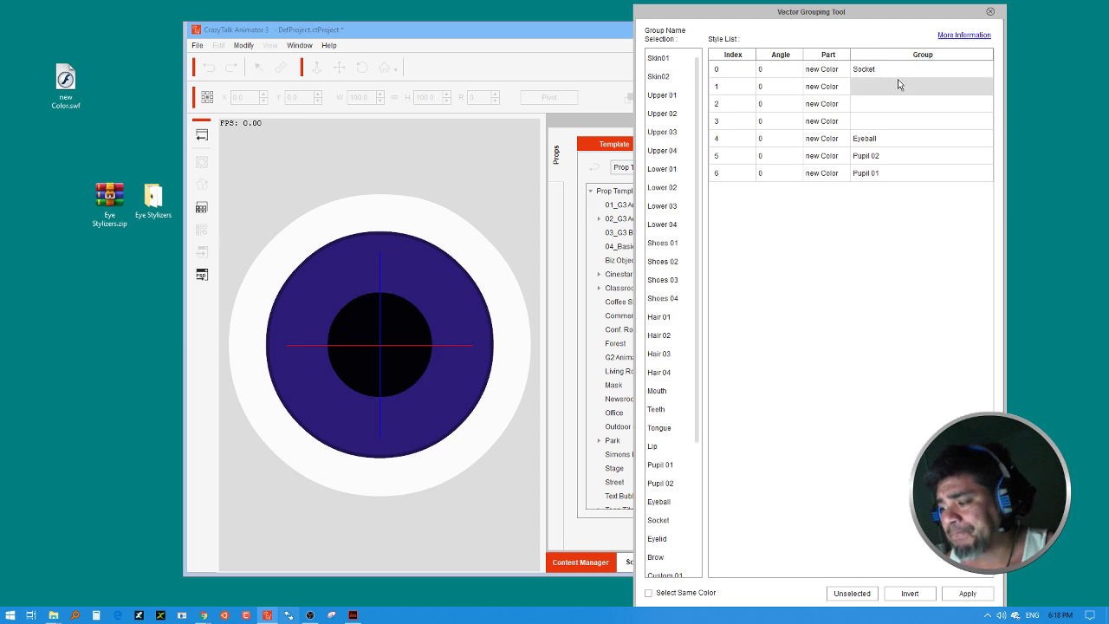
left_click(989, 13)
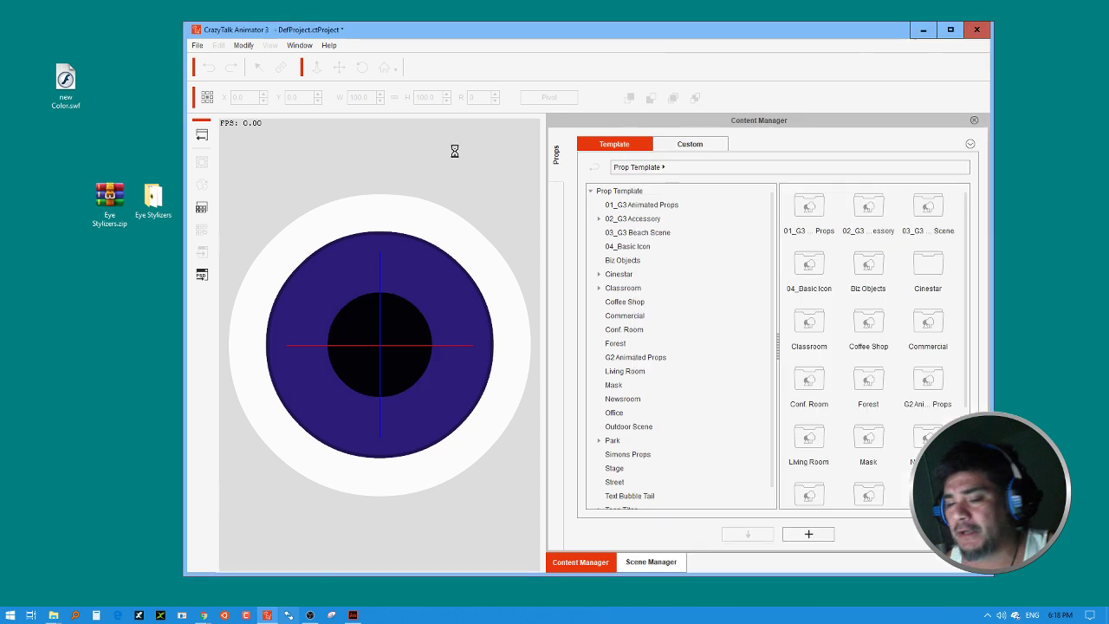
left_click(201, 136)
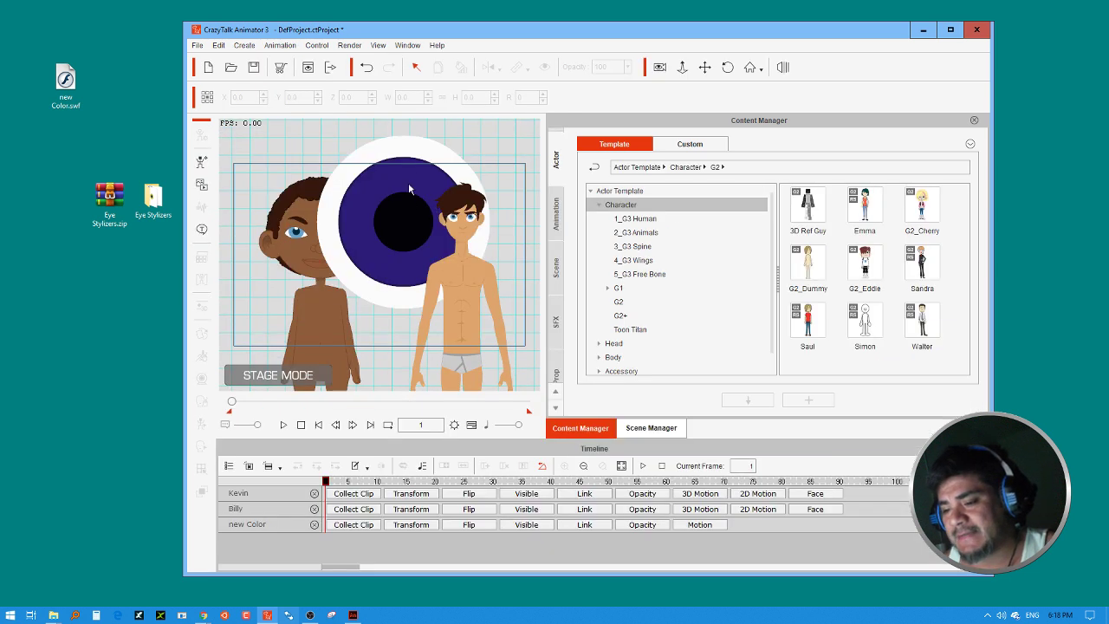
Add the purple eye prop on the stage to the Eye Colors folder of the custom prop library.
left_click(409, 158)
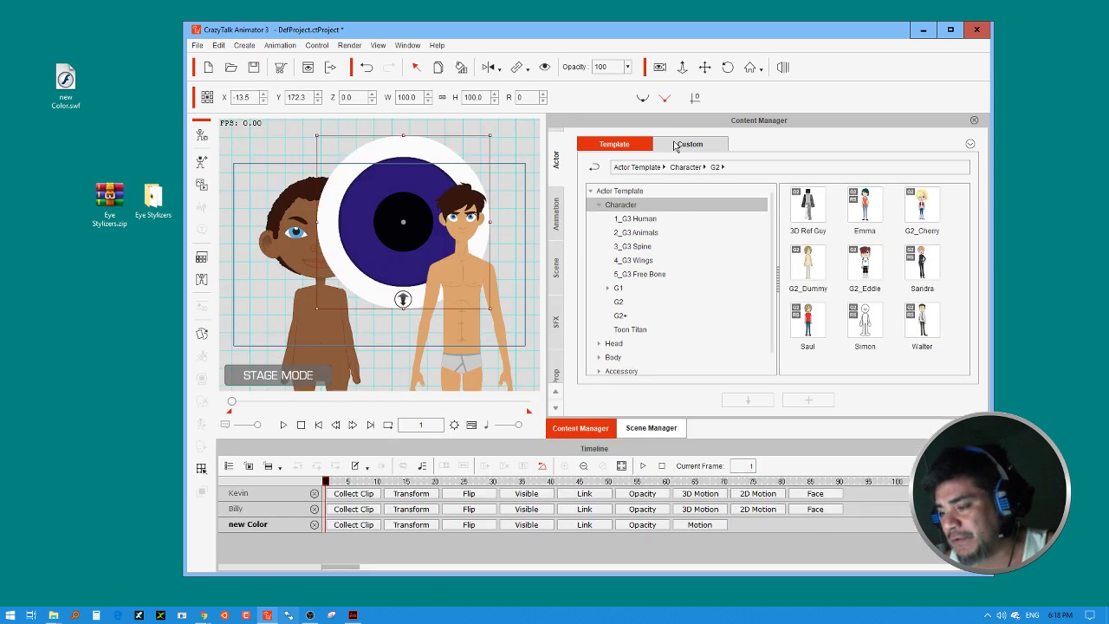
left_click(679, 147)
left_click(557, 378)
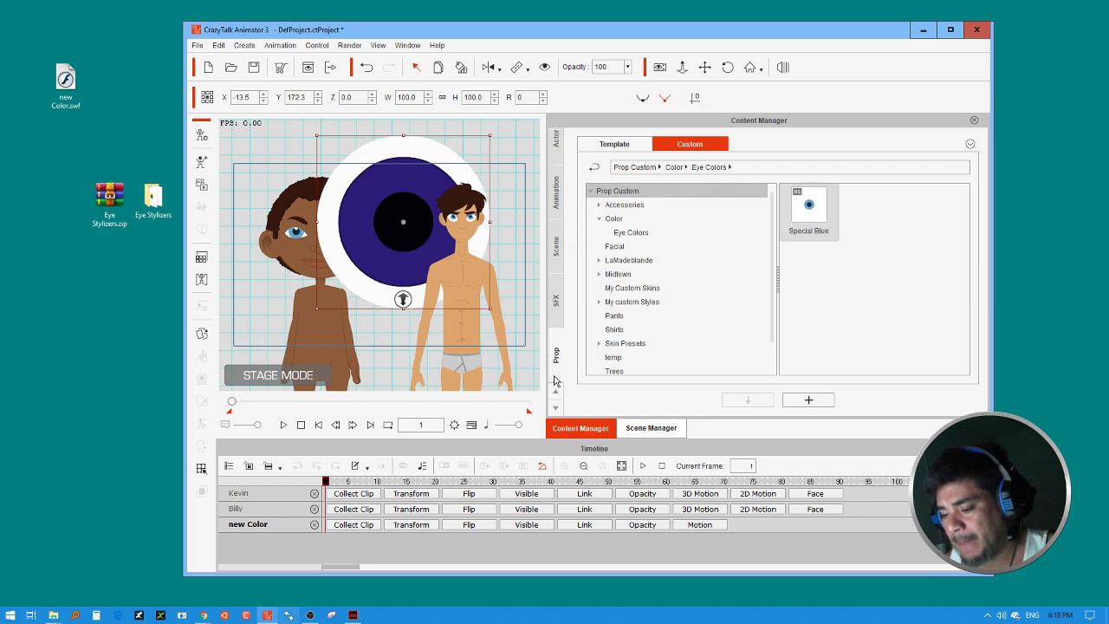
left_click(815, 401)
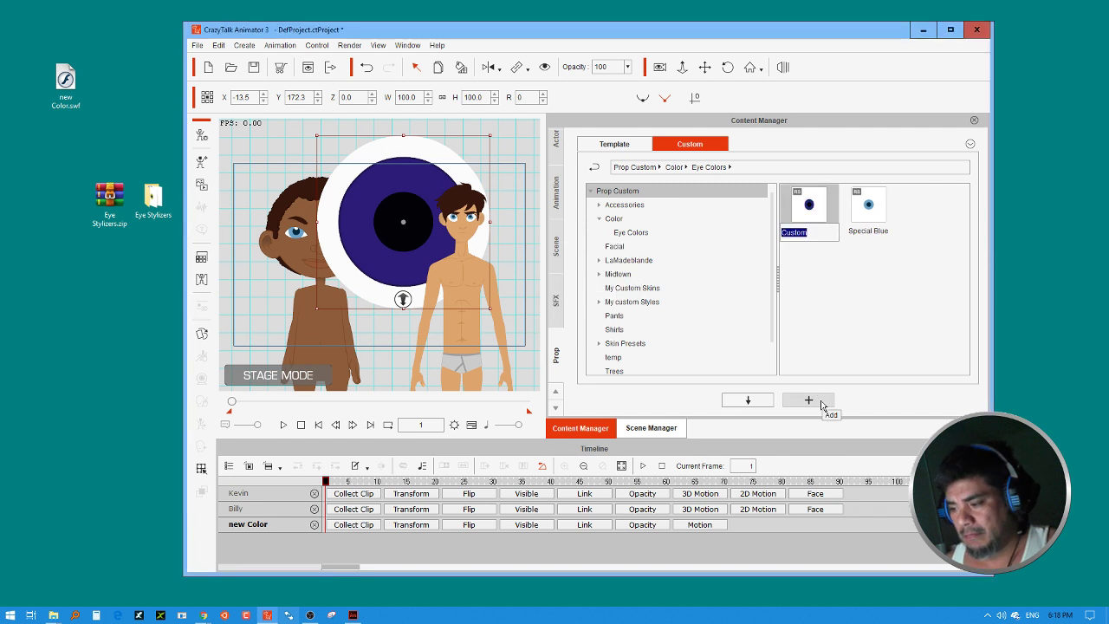
Name the newly added library prop New Purple.
type("N")
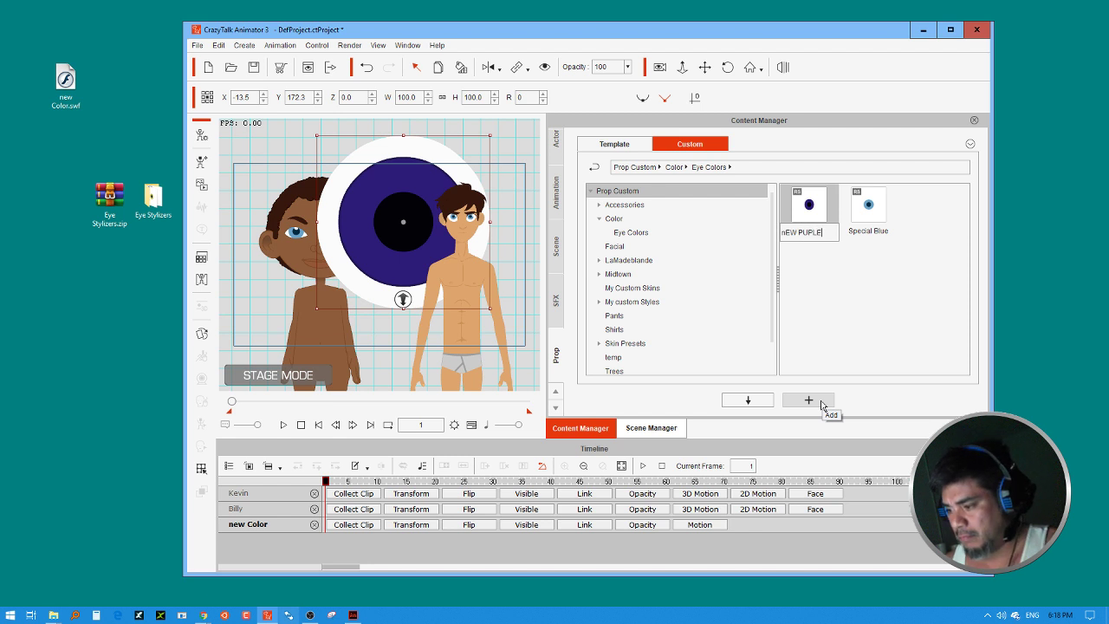
key("BackSpace")
key("BackSpace")
key("BackSpace")
key("BackSpace")
key("BackSpace")
key("BackSpace")
key("BackSpace")
key("BackSpace")
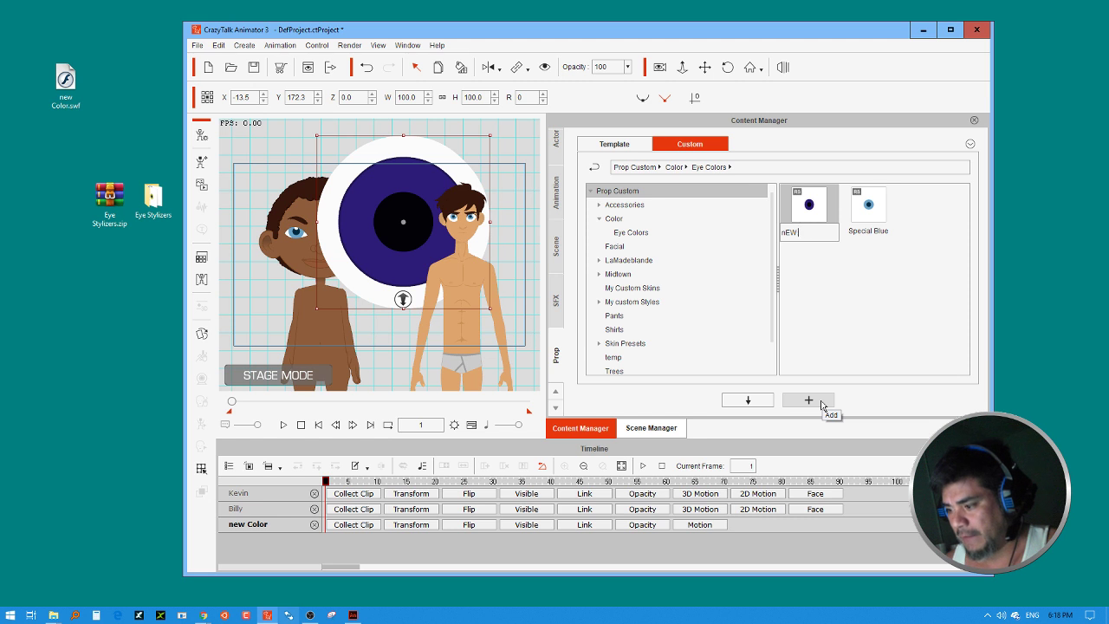
type("New Purple")
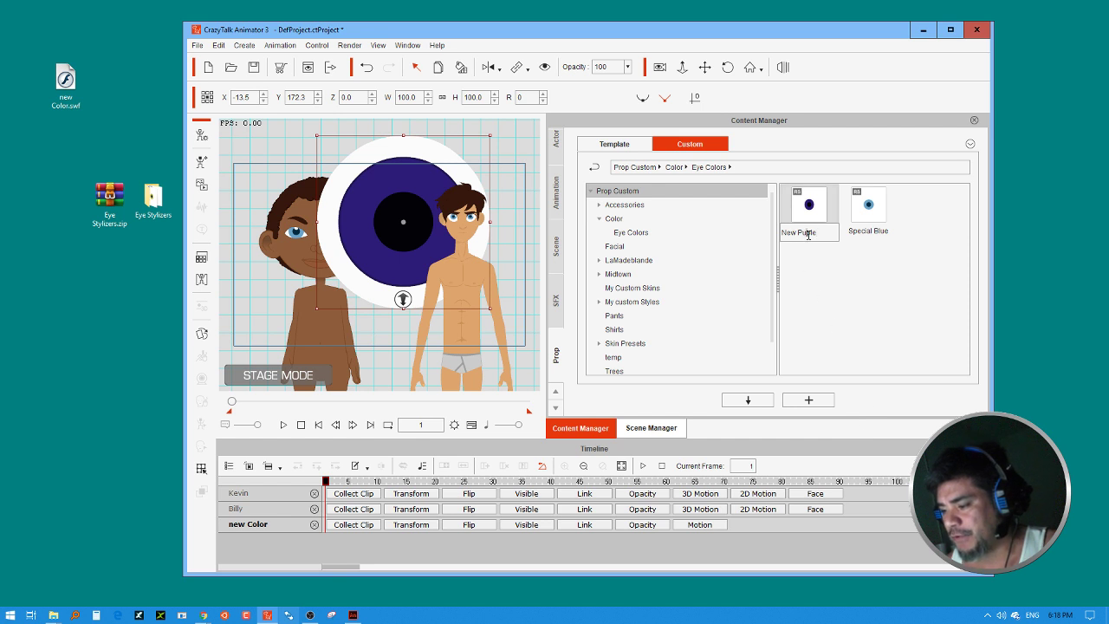
type("r")
key("Return")
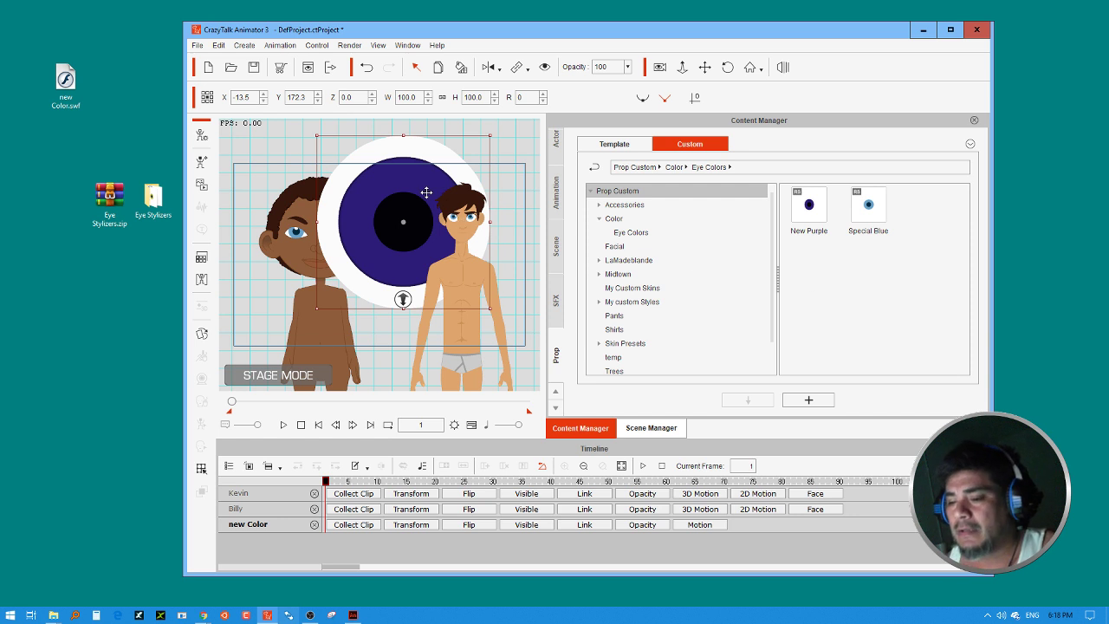
Move the eye prop off the first character's face and apply its color style to the eyes of both characters.
mouse_move(426, 190)
left_mouse_down()
mouse_move(453, 188)
mouse_move(448, 168)
mouse_move(428, 173)
left_mouse_up()
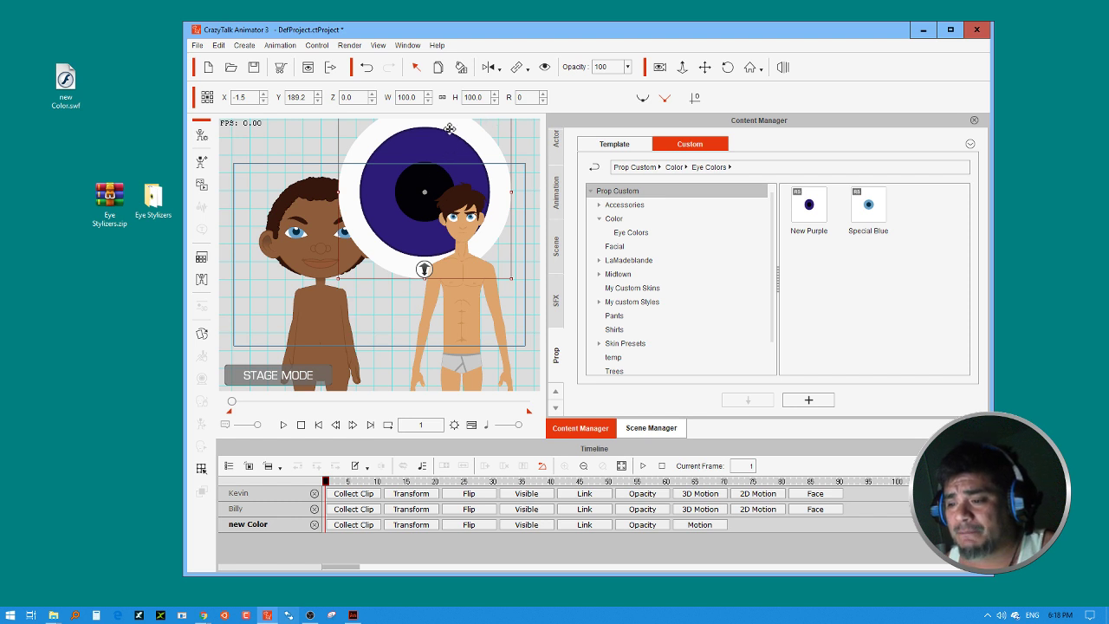
left_click(460, 69)
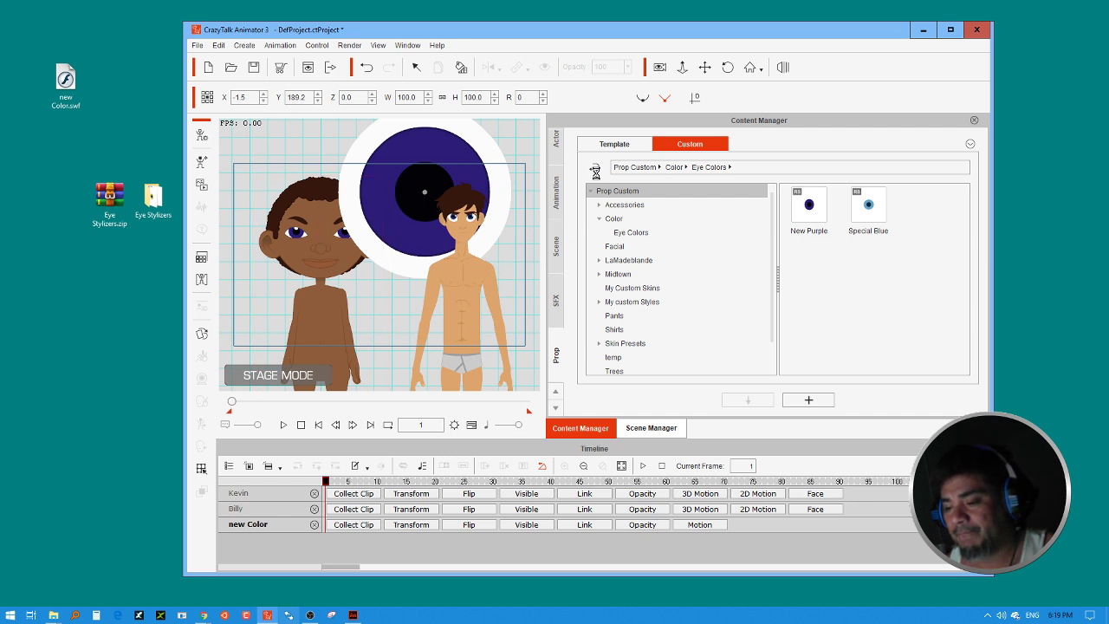
left_click(416, 67)
left_click(474, 177)
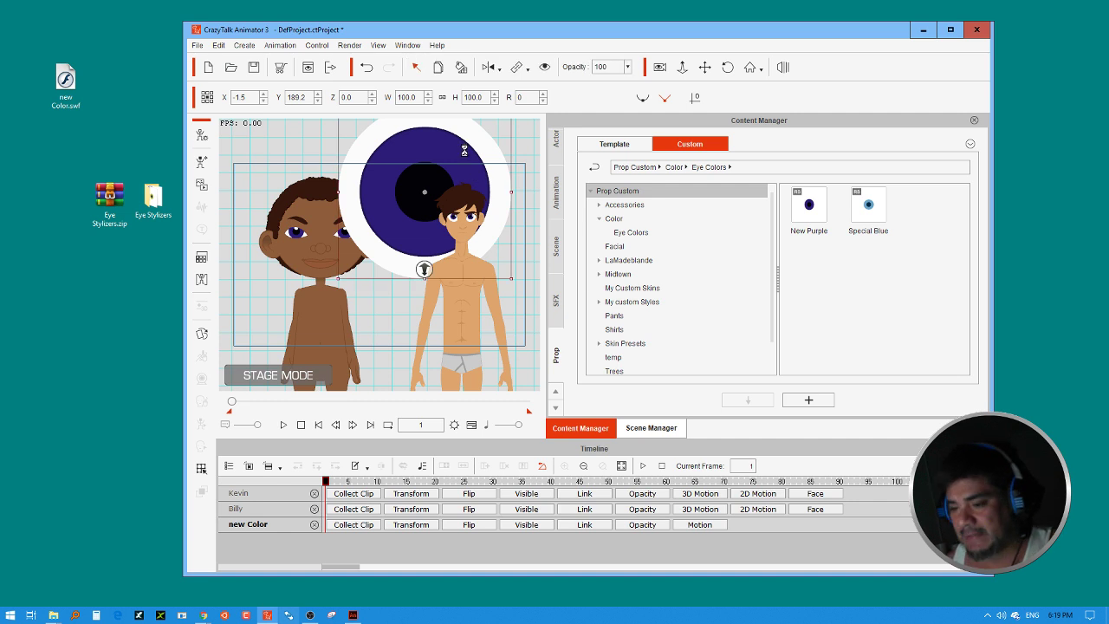
Delete the large eye prop from the stage and maximize the project window.
key("Delete")
double_click(631, 38)
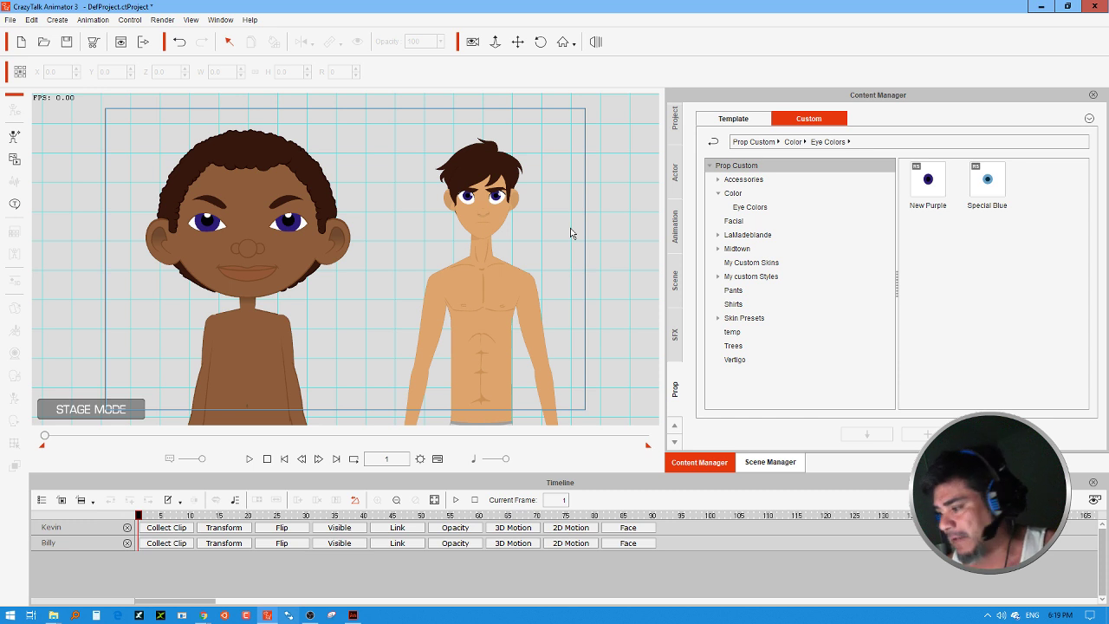
Switch to Adobe Animate and hide the Labels layer in eyeStyle.fla.
left_click(1043, 7)
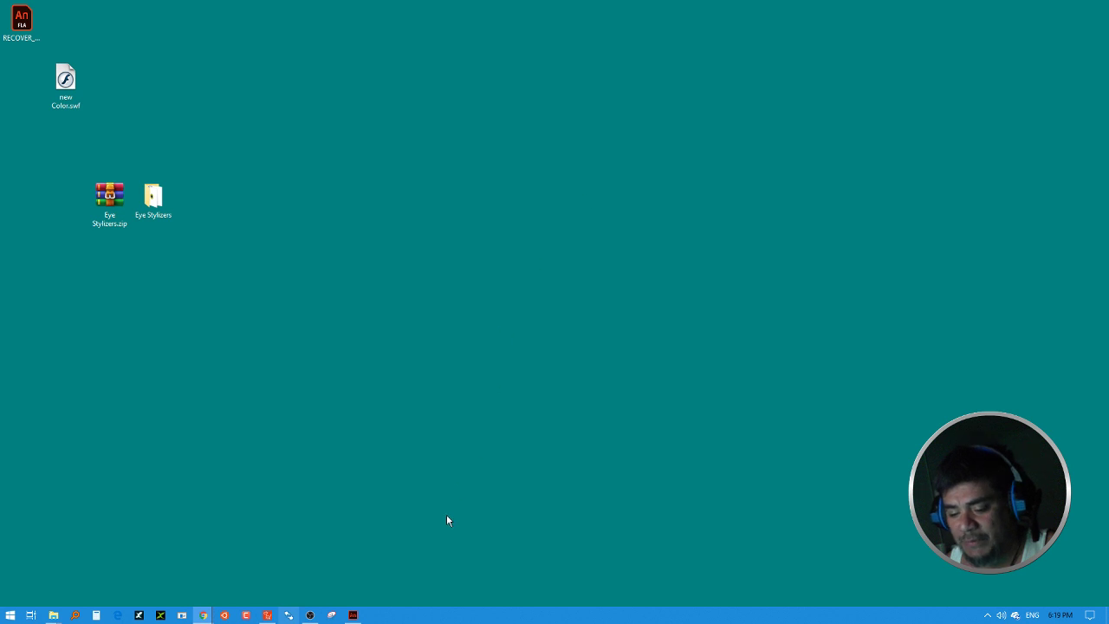
left_click(353, 615)
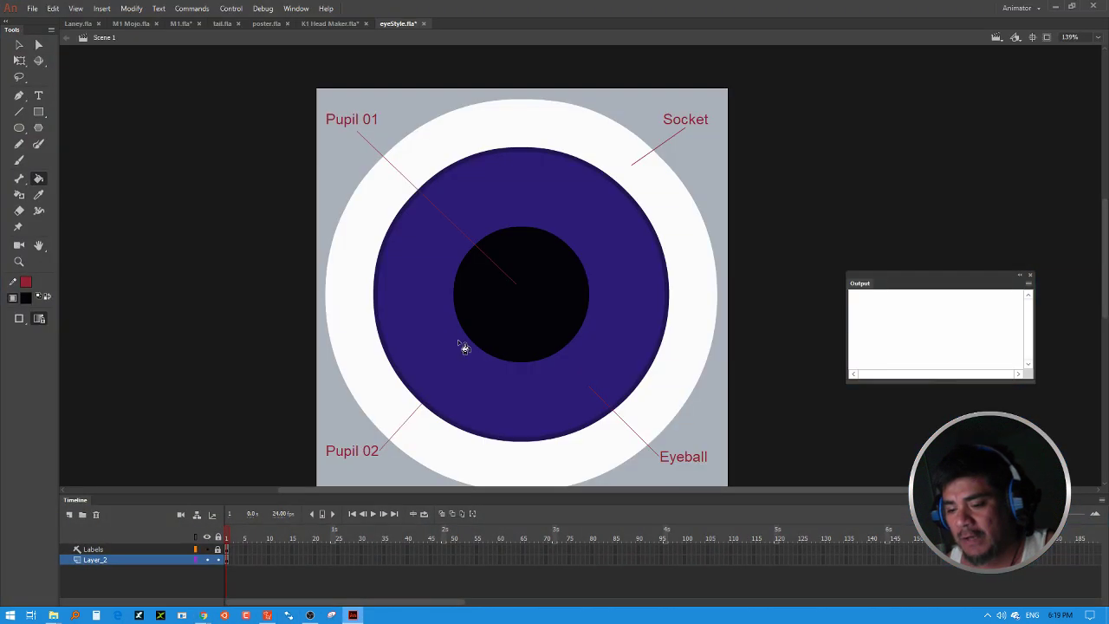
left_click(206, 549)
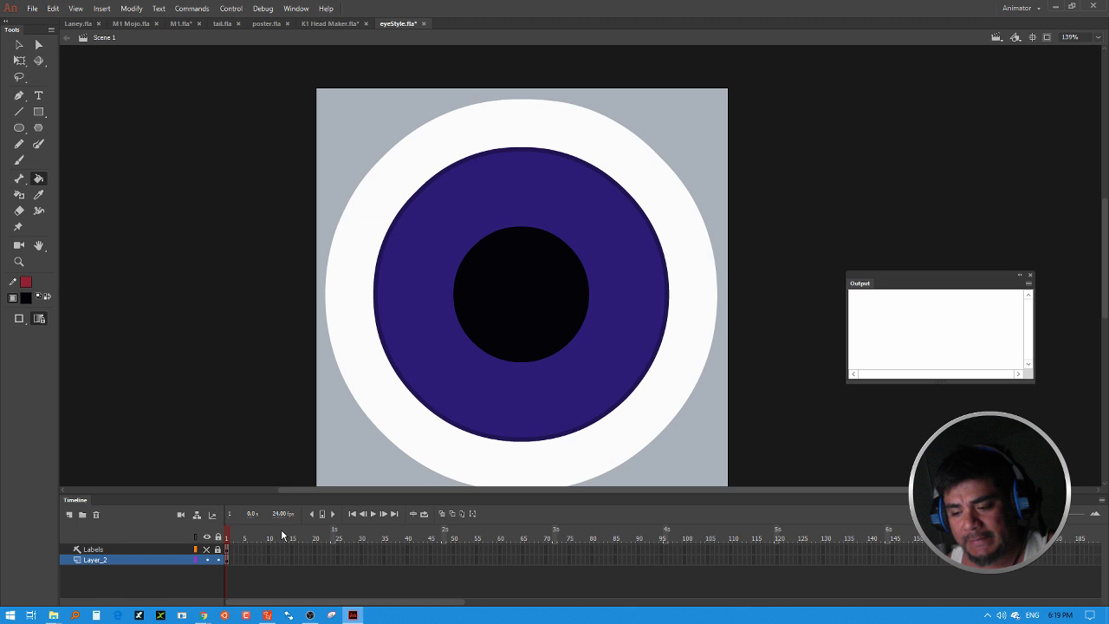
Add keyframes to every frame of Layer_2 through frame 11 and return to frame 2.
left_click(228, 560)
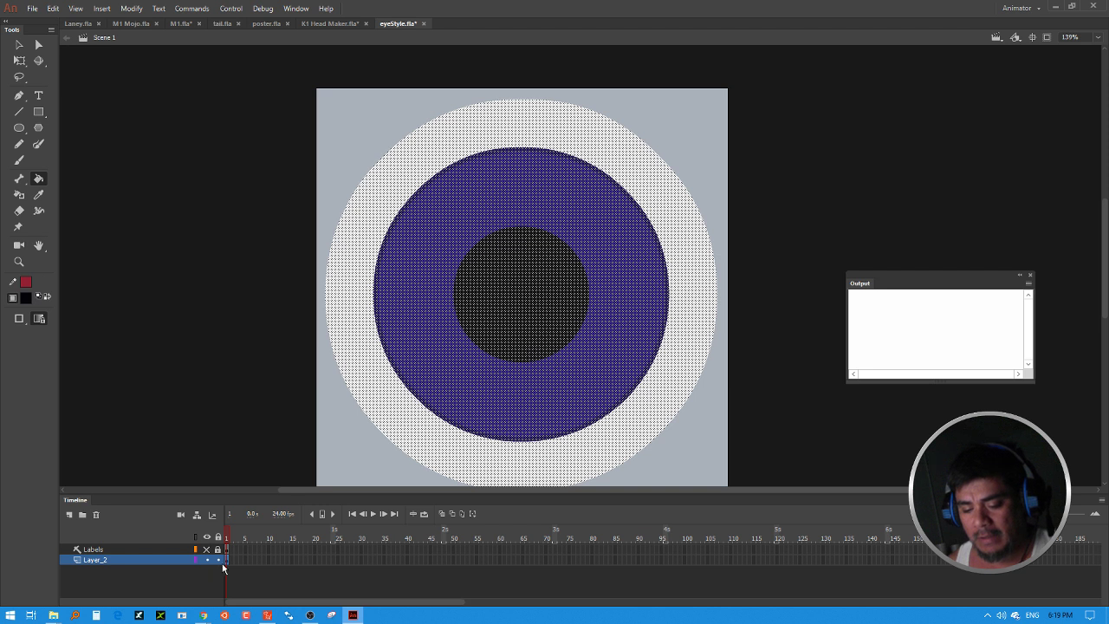
left_click_drag(224, 561, 228, 562)
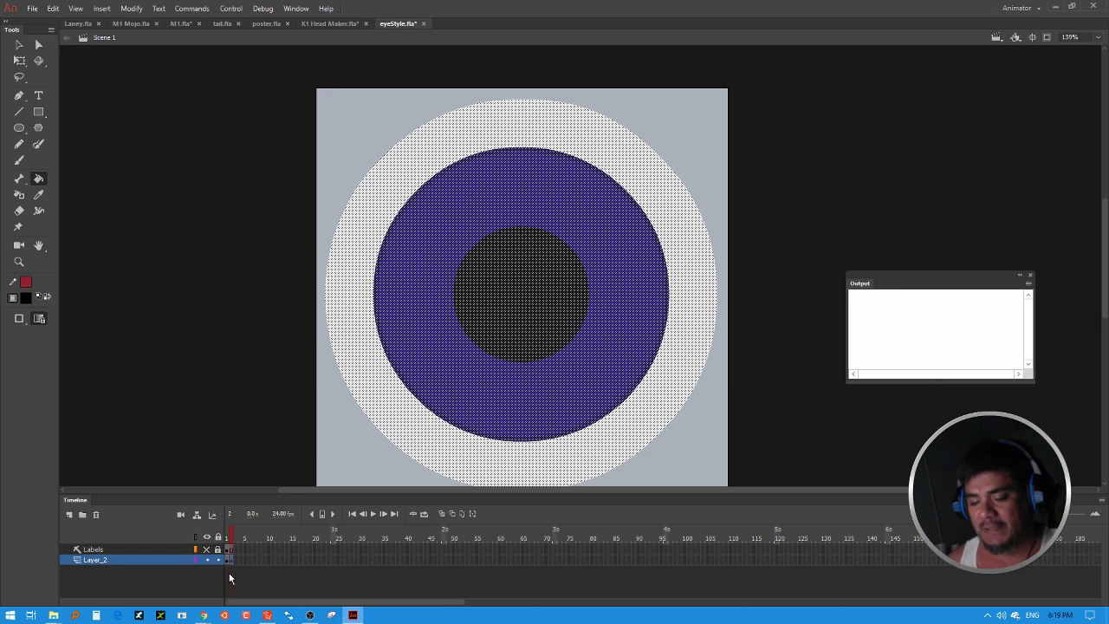
key("F5")
key("F5")
key("F5")
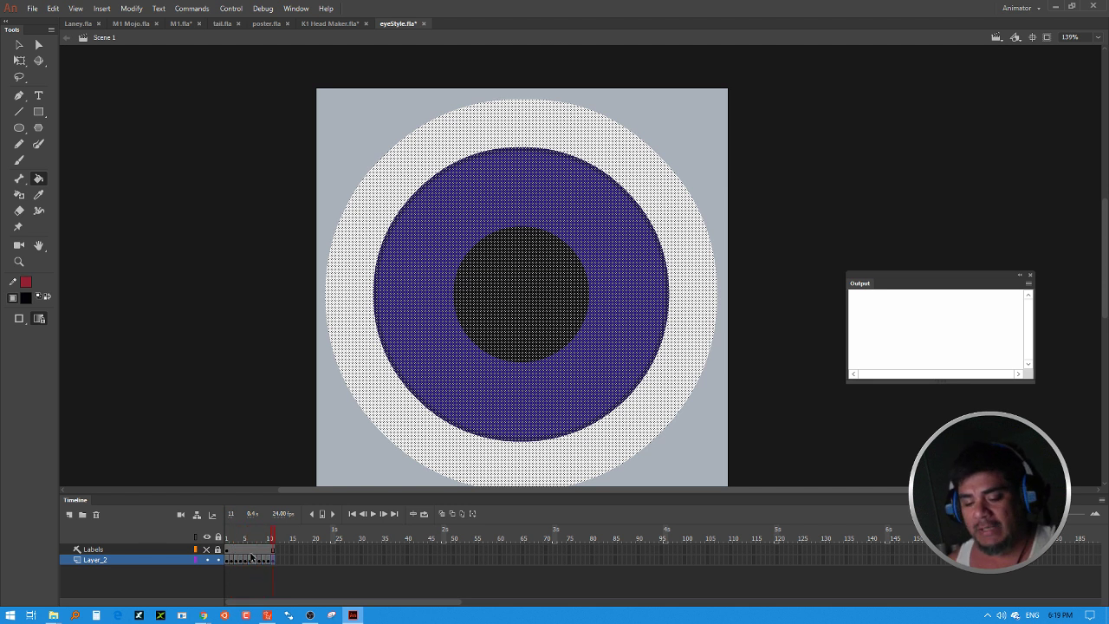
key("Return")
key("Return")
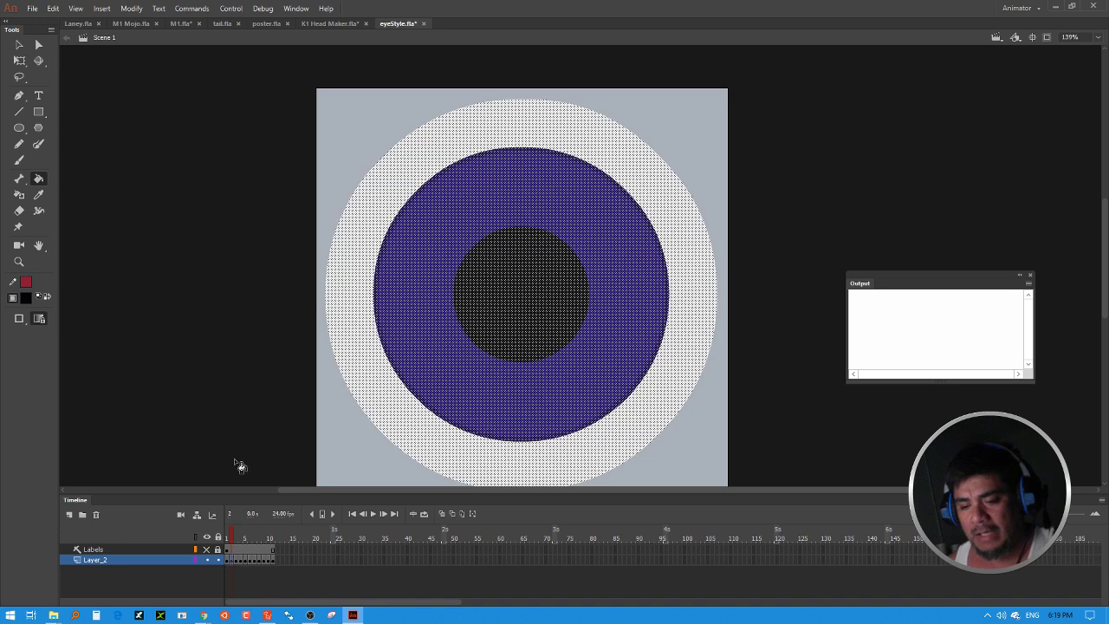
Try a dark gray fill on all the eye shapes in frame 2 and undo it.
left_click(26, 297)
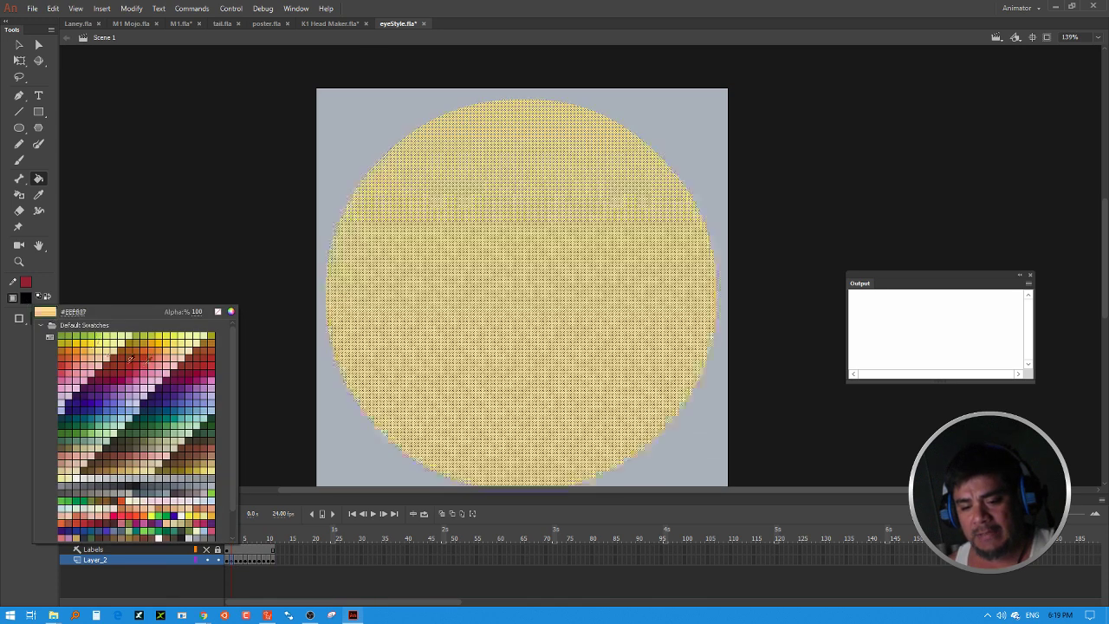
left_click(19, 44)
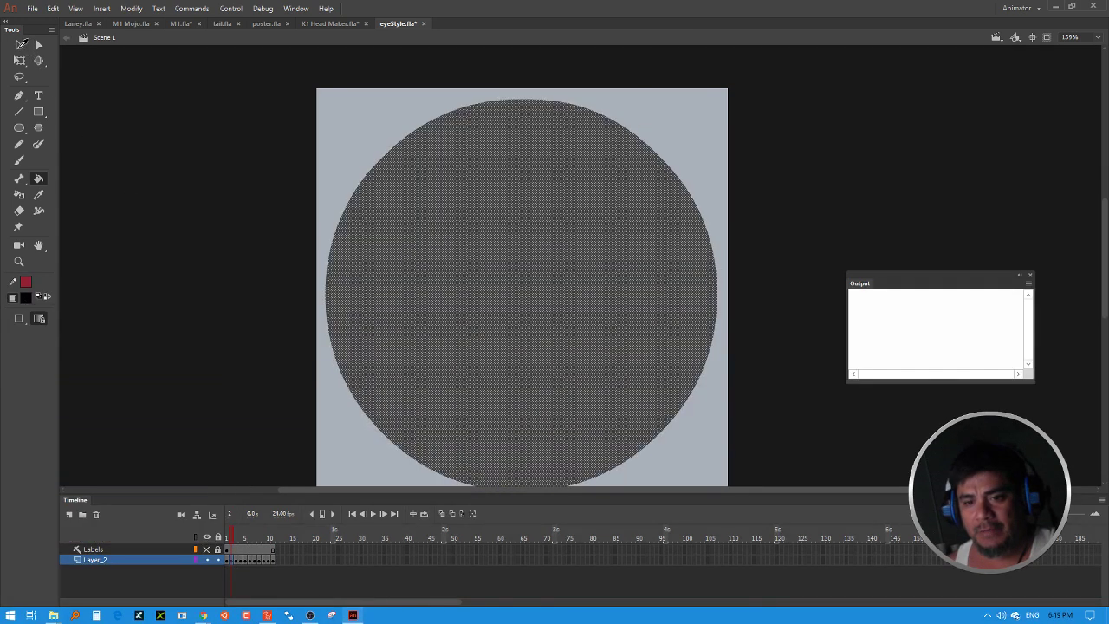
left_click(191, 209)
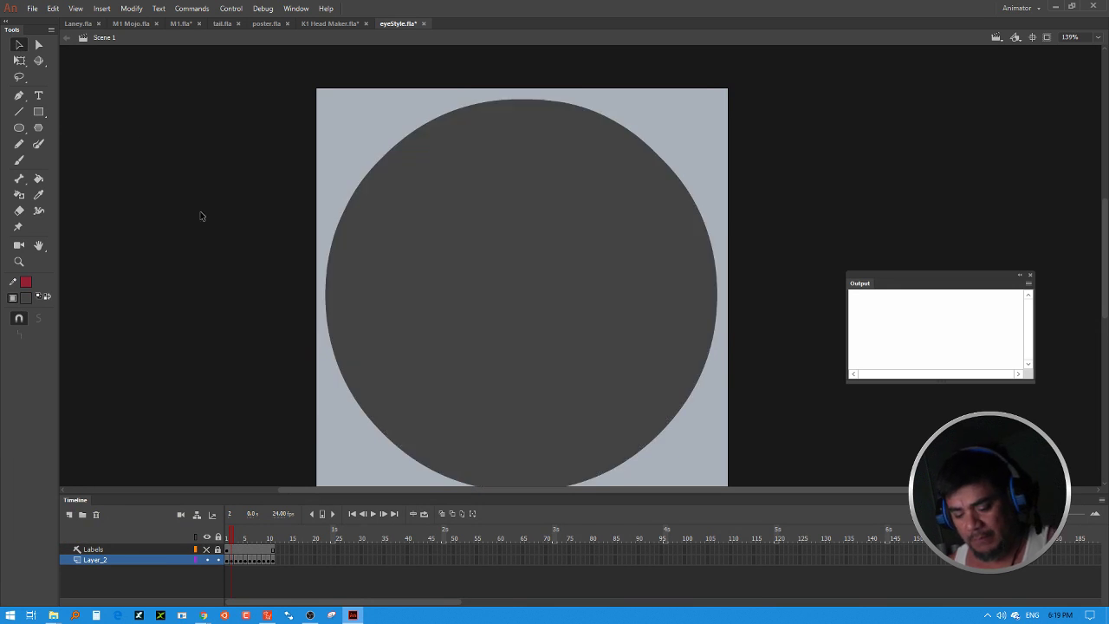
left_click(355, 402)
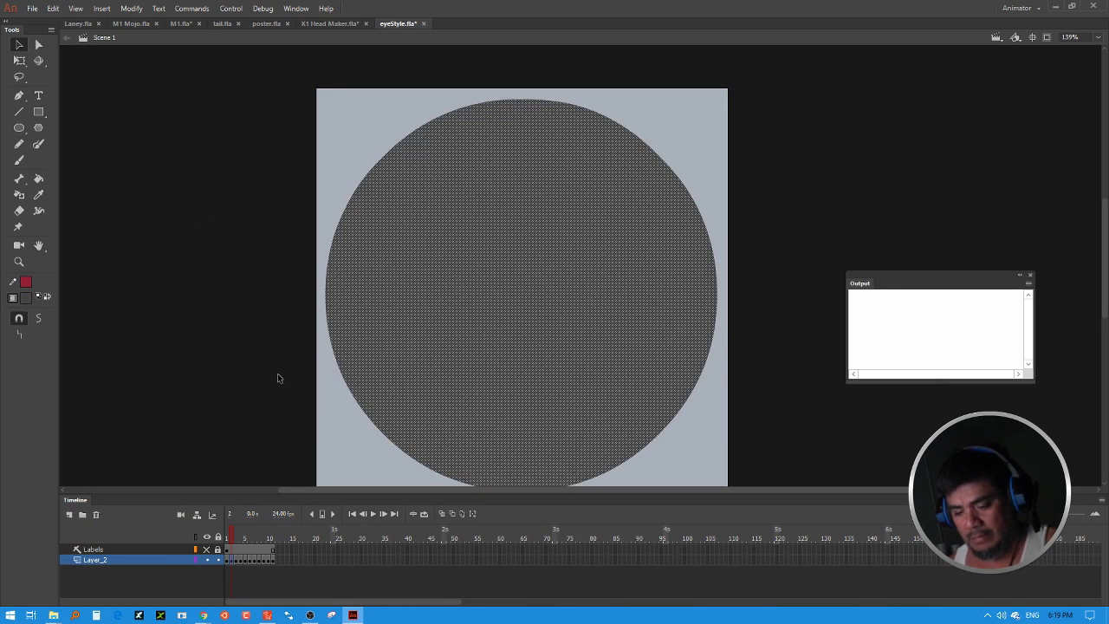
key("ctrl+z")
left_click(462, 514)
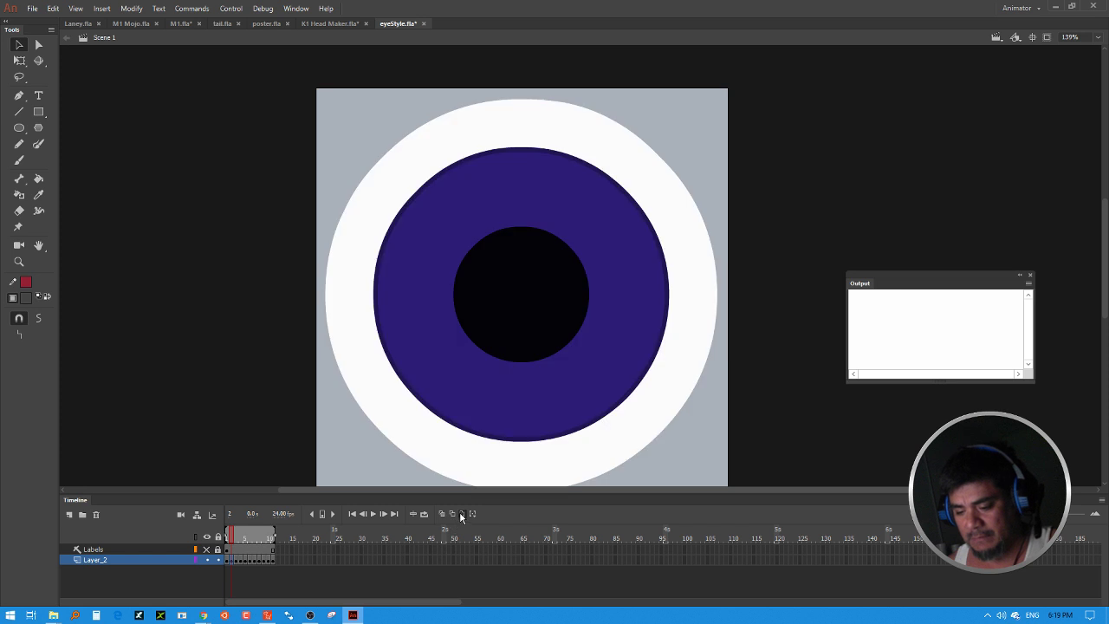
left_click(21, 45)
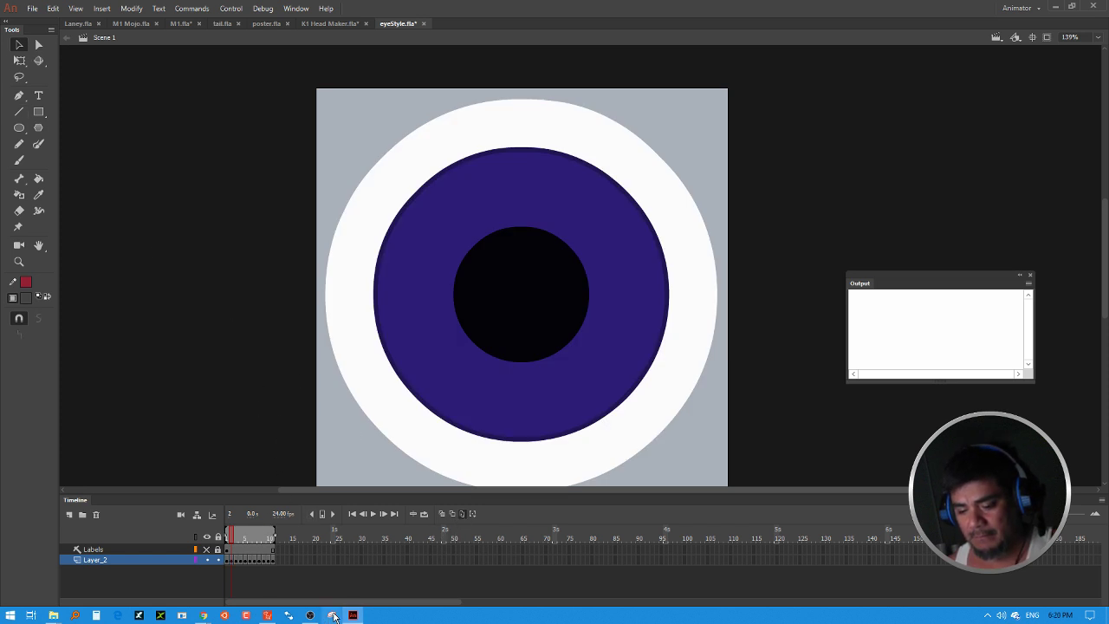
left_click(460, 514)
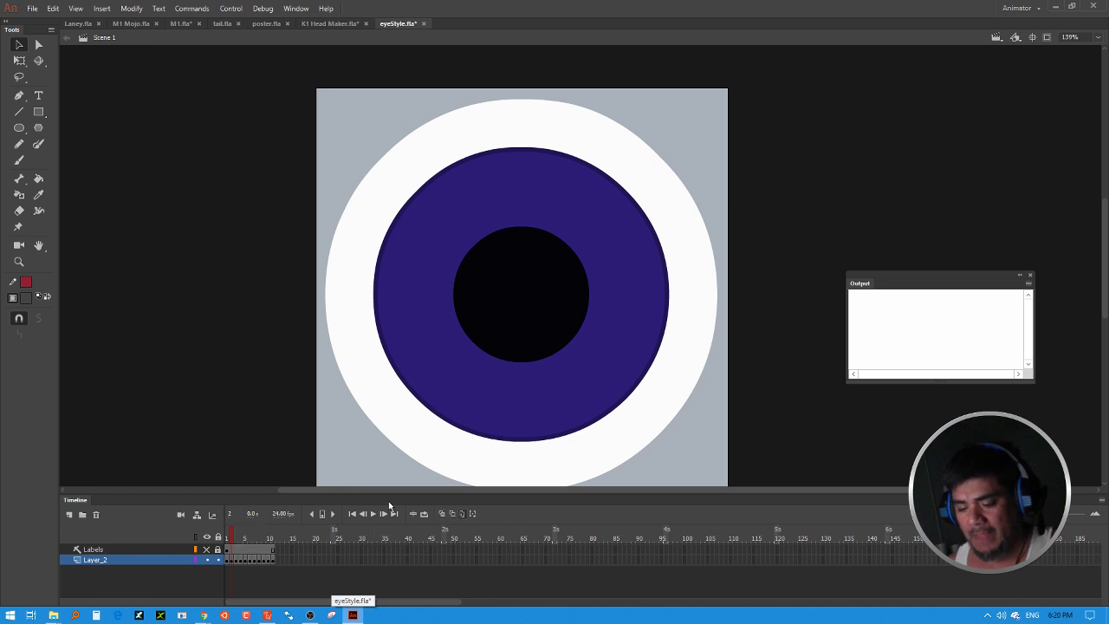
Fill the iris in frame 2 with the reddish-brown color #903525 using the Paint Bucket tool.
left_click(38, 179)
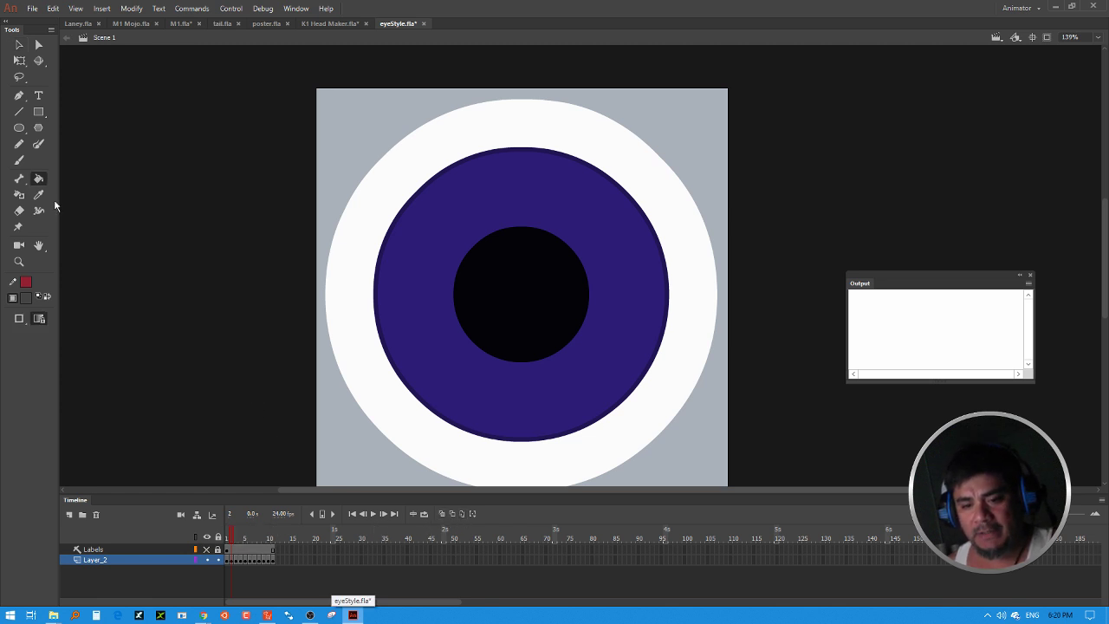
left_click(27, 297)
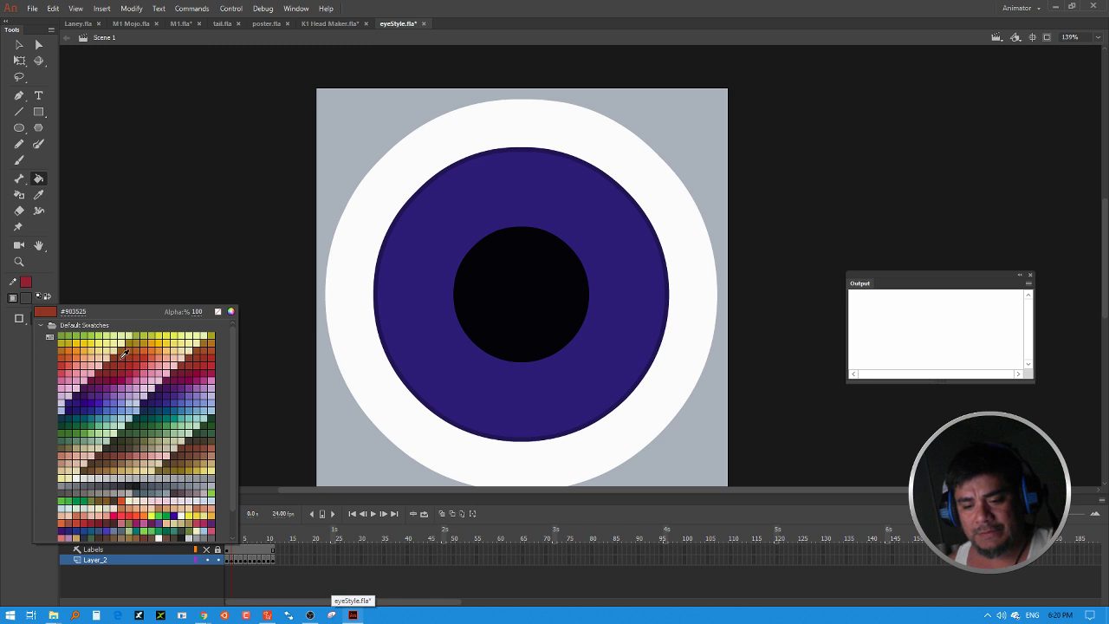
left_click(123, 355)
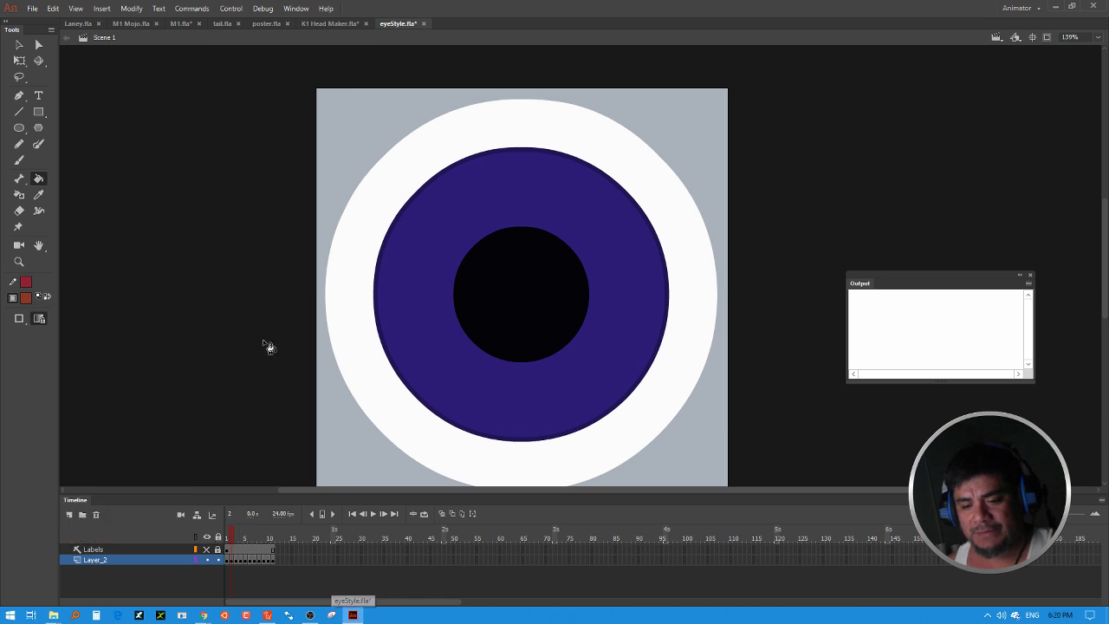
left_click(443, 264)
Fill the iris in frame 3 with the red color #9B2C28.
key("period")
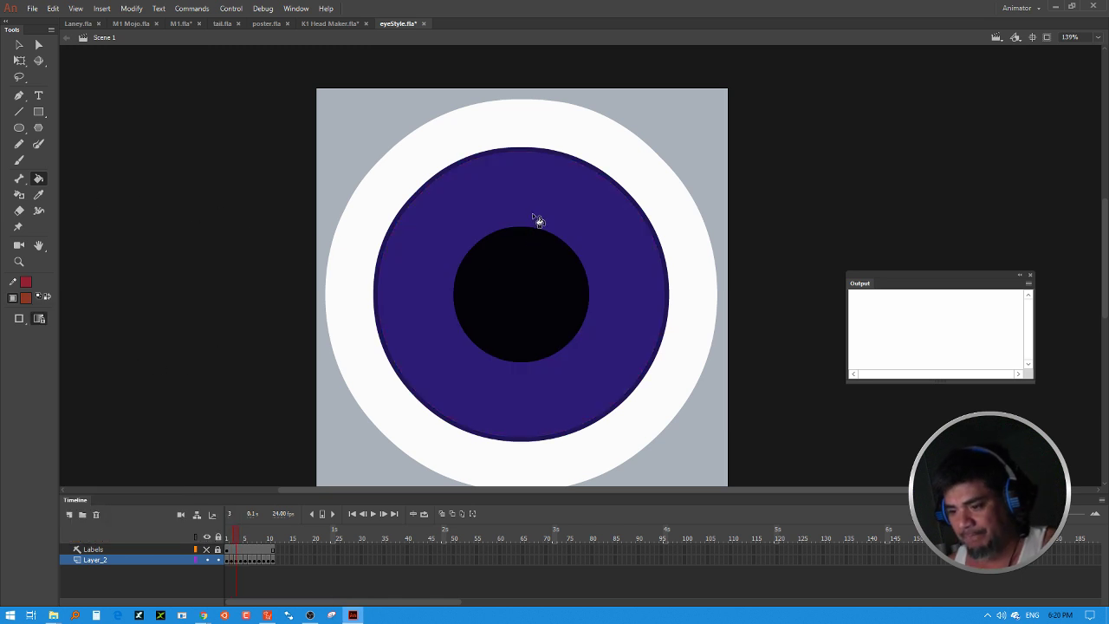
left_click(27, 297)
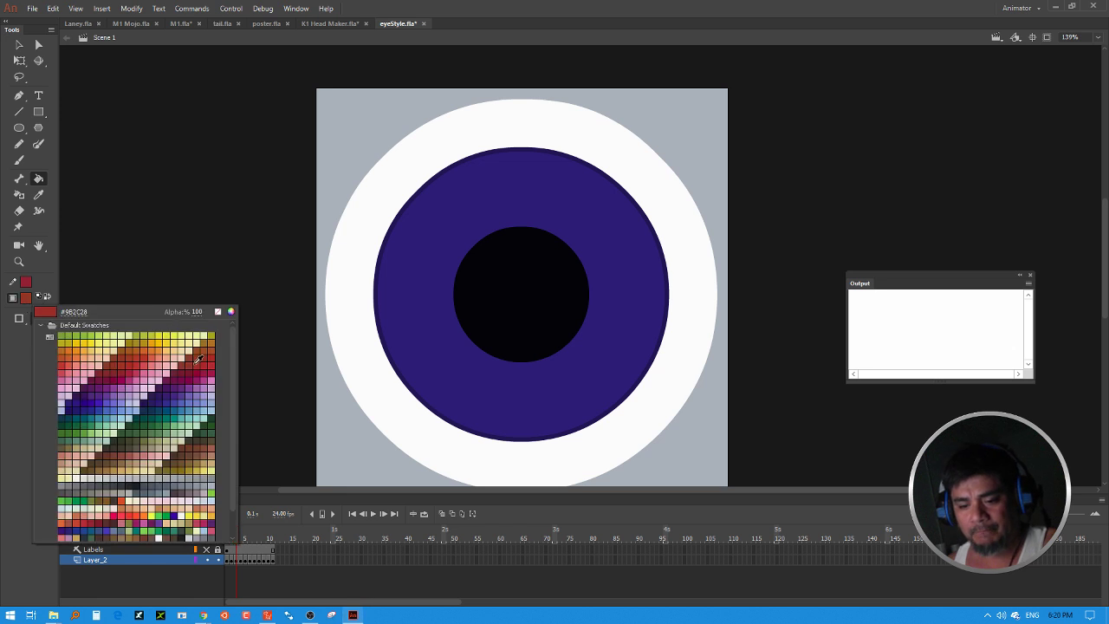
left_click(199, 357)
left_click(451, 216)
Fill the iris in frame 5 with a light periwinkle blue.
key("period")
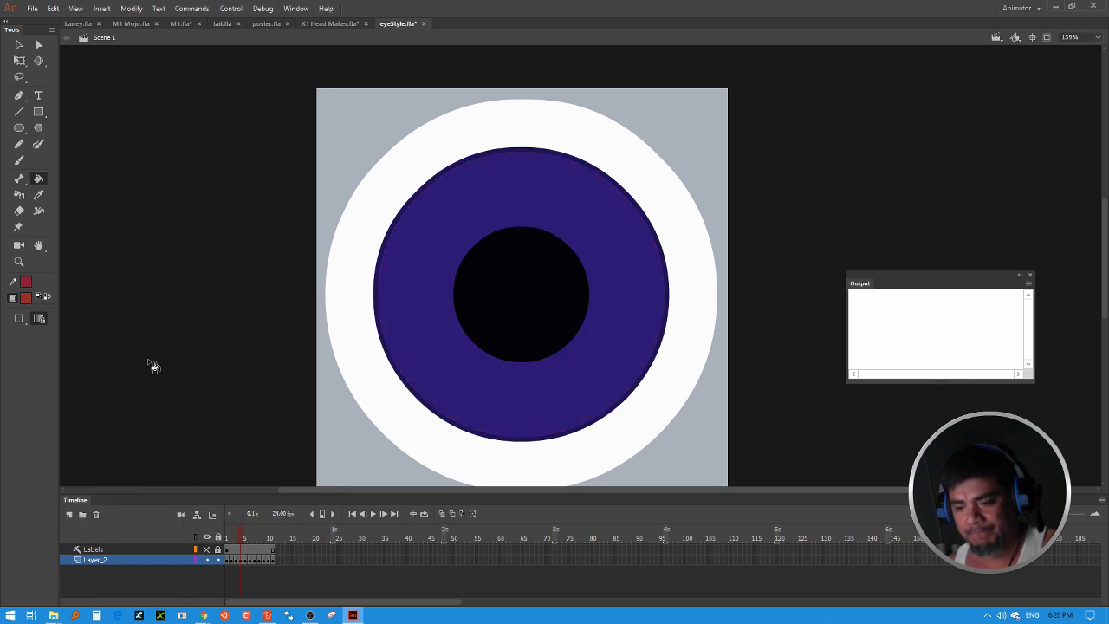
left_click(27, 297)
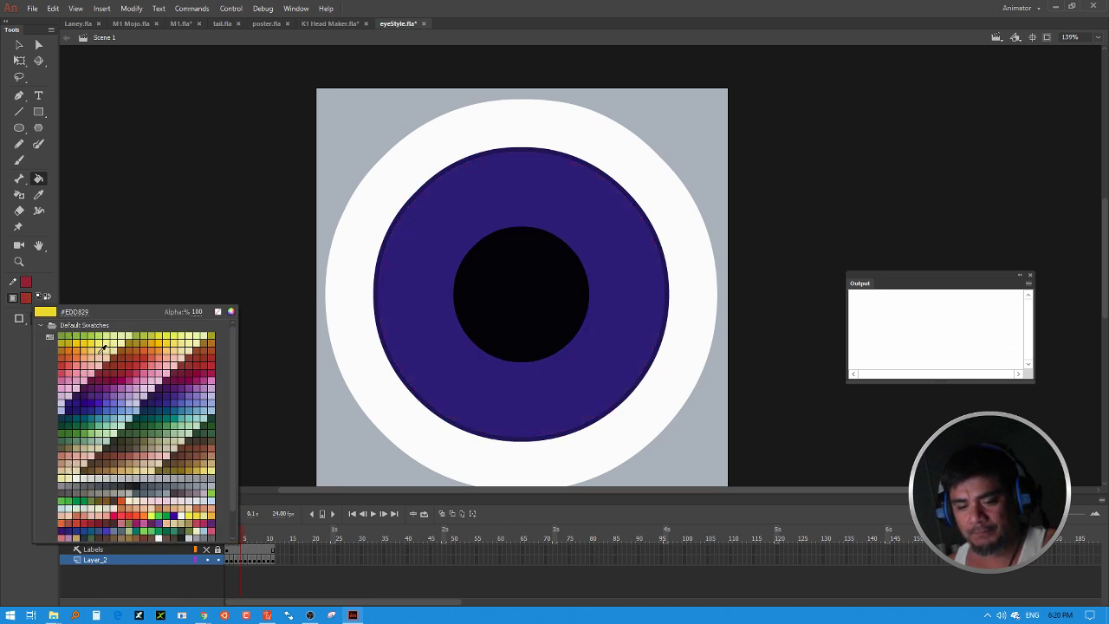
left_click(130, 396)
left_click(462, 240)
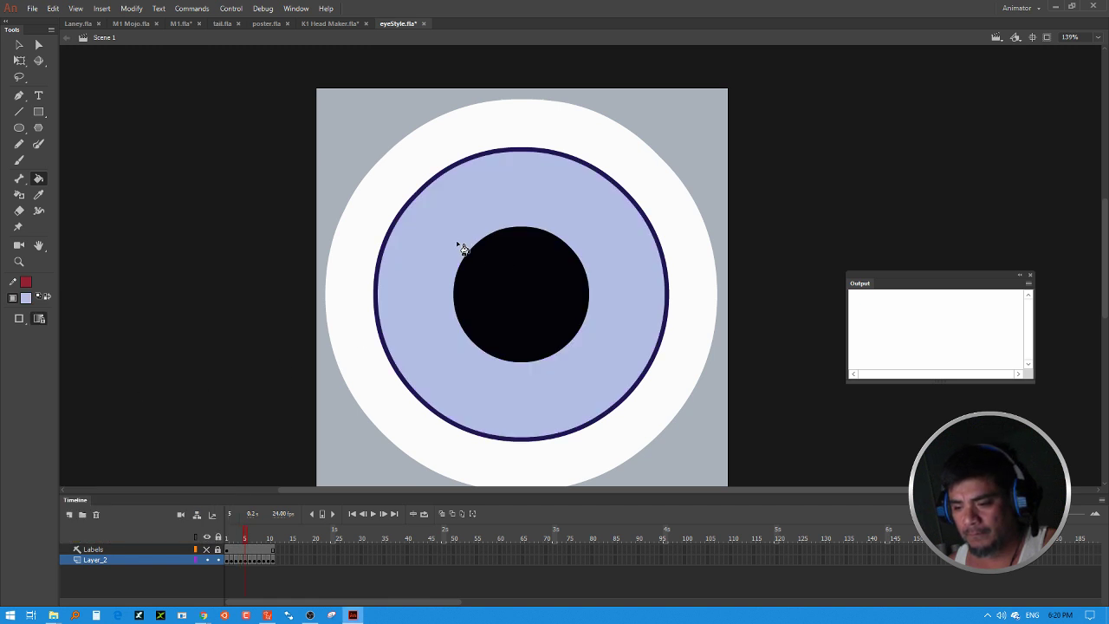
Return to frame 4, fill its iris with a golden yellow, and compare it with frame 3.
key("comma")
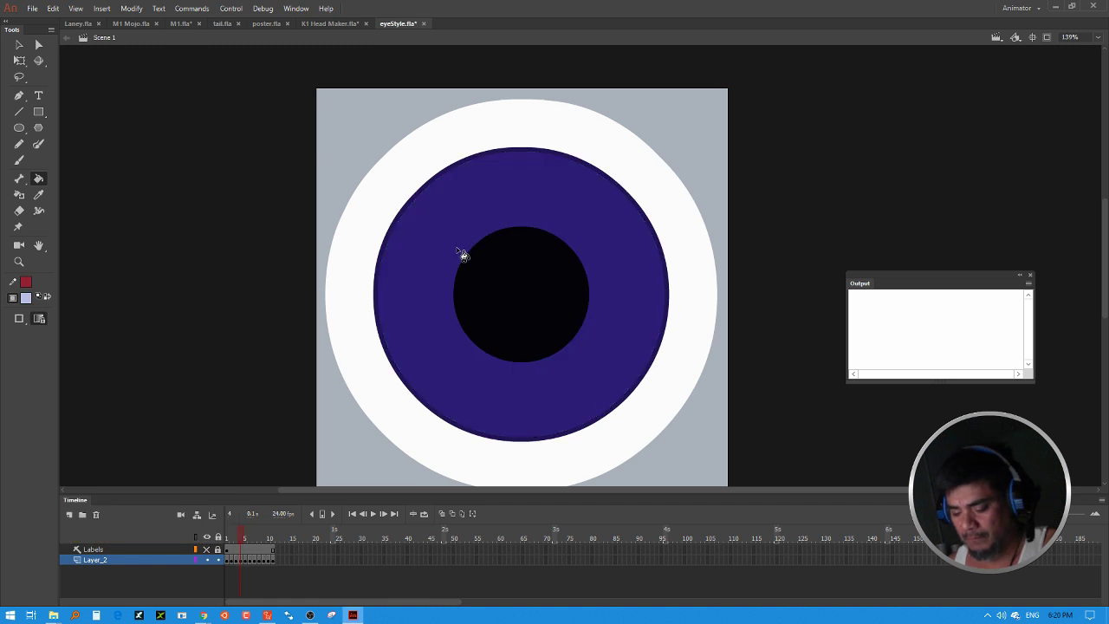
left_click(27, 299)
left_click(173, 407)
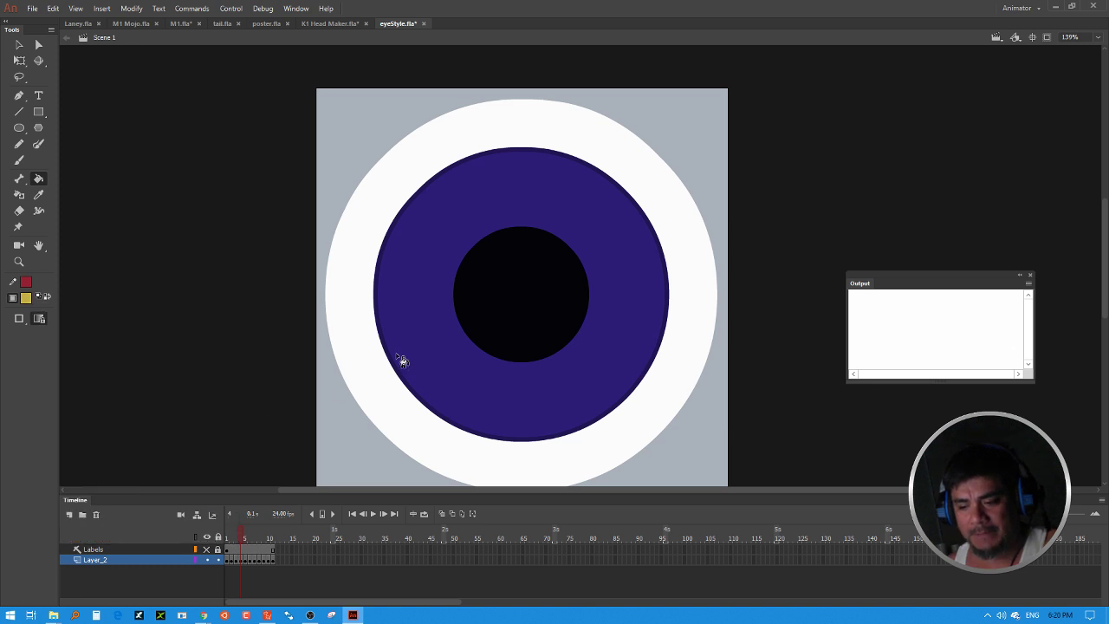
left_click(435, 294)
key("comma")
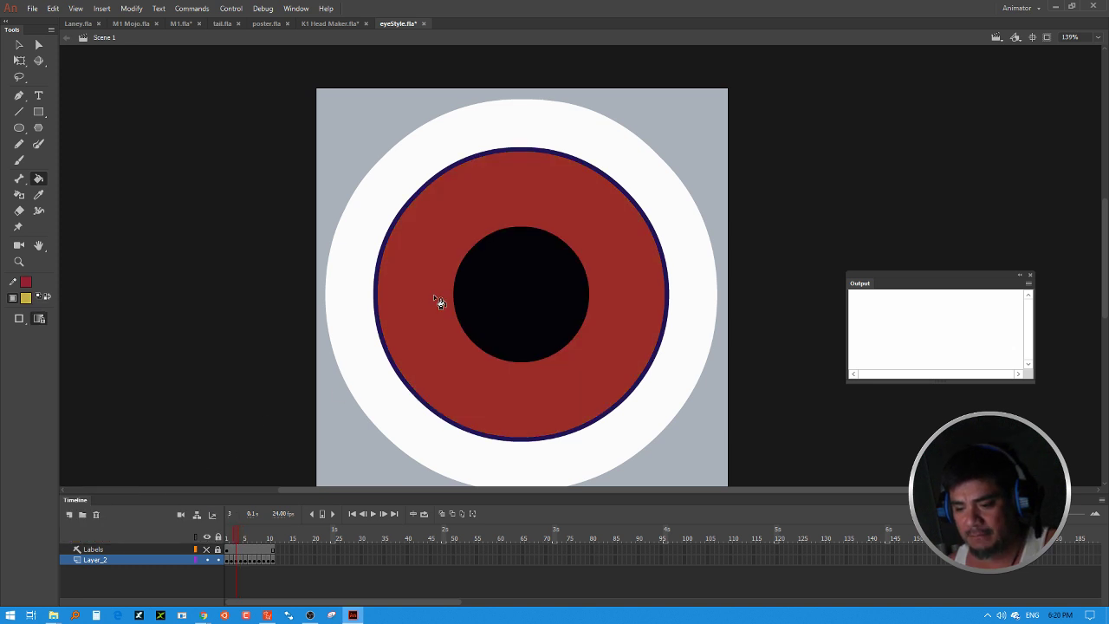
key("period")
key("period")
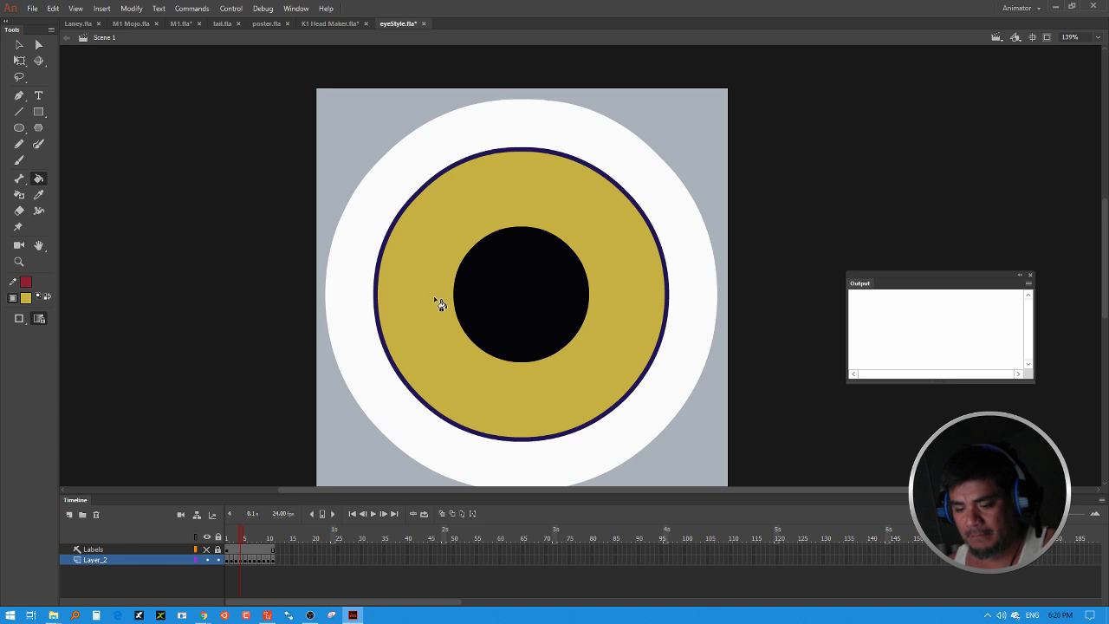
Fill the iris in frame 6 with a bright medium green.
key("period")
key("period")
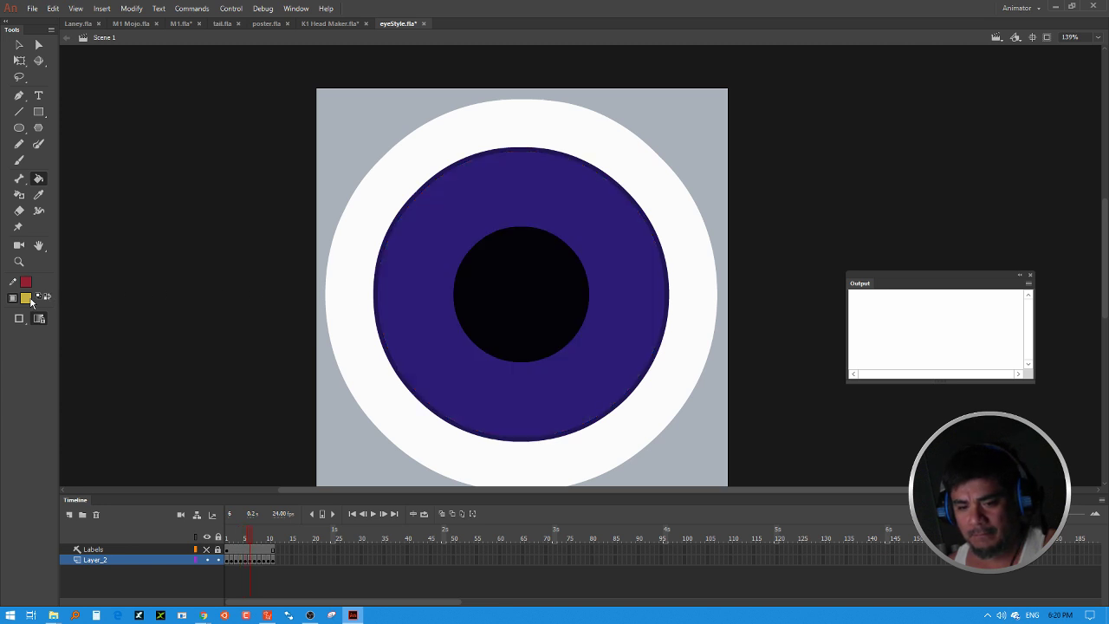
left_click(26, 298)
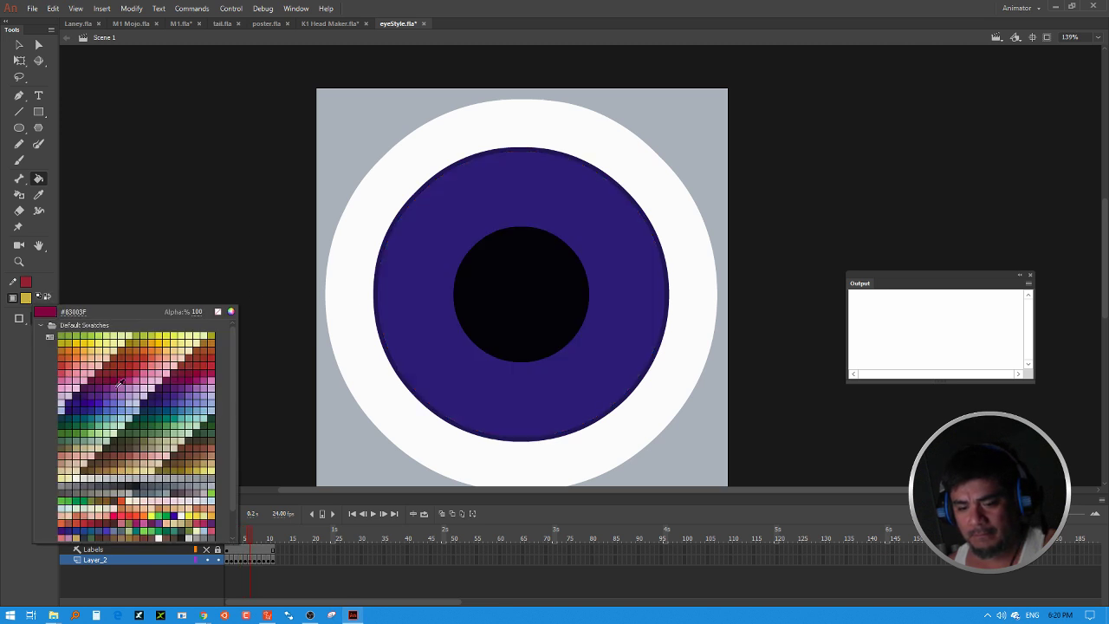
left_click(89, 500)
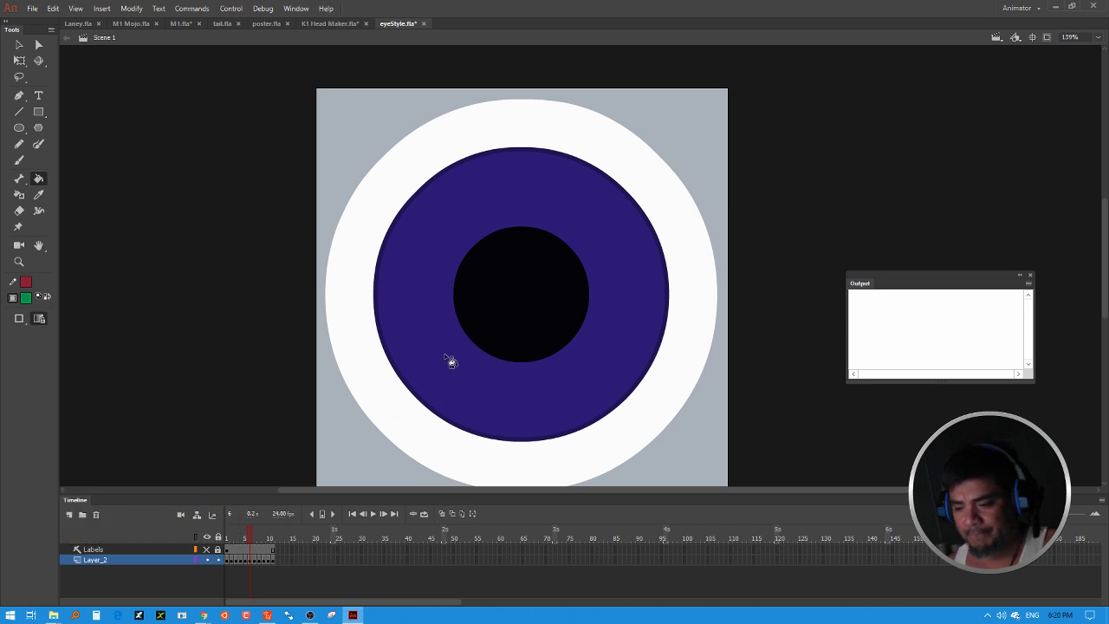
left_click(439, 362)
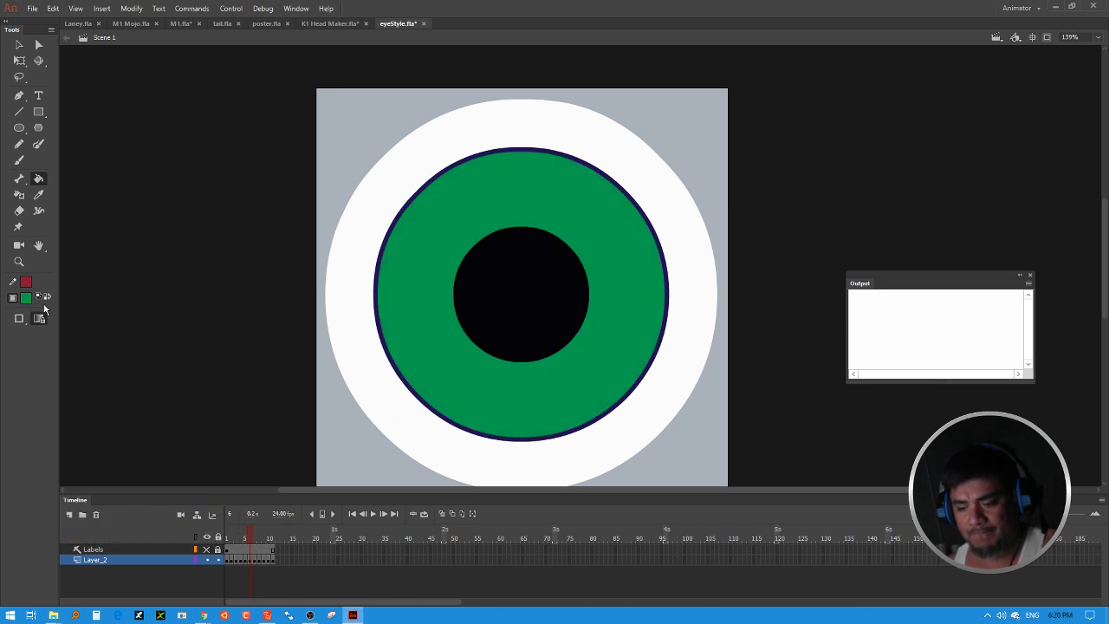
Fill the iris in frame 7 with the olive-brown color #846E1C using the Paint Bucket tool.
left_click(256, 559)
key("v")
left_click(189, 186)
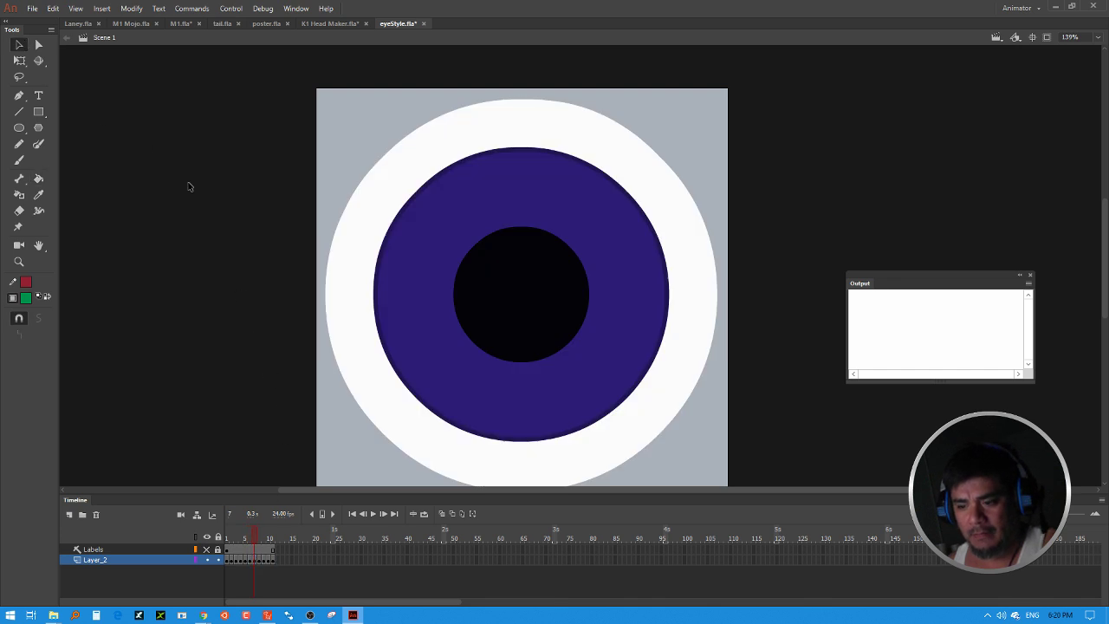
left_click(27, 298)
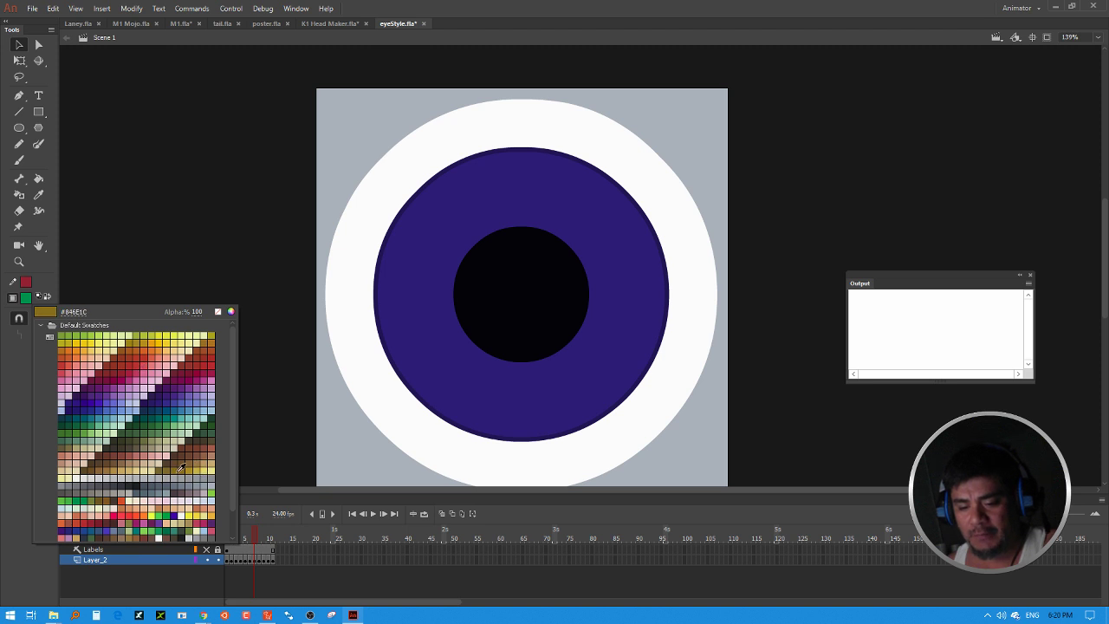
left_click(181, 468)
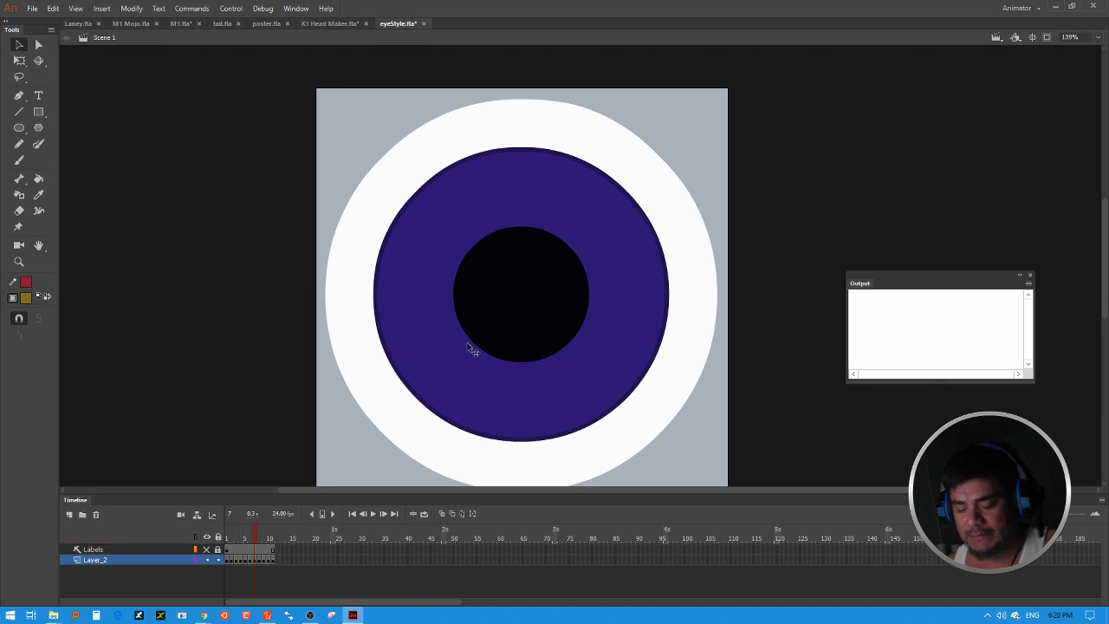
left_click(39, 178)
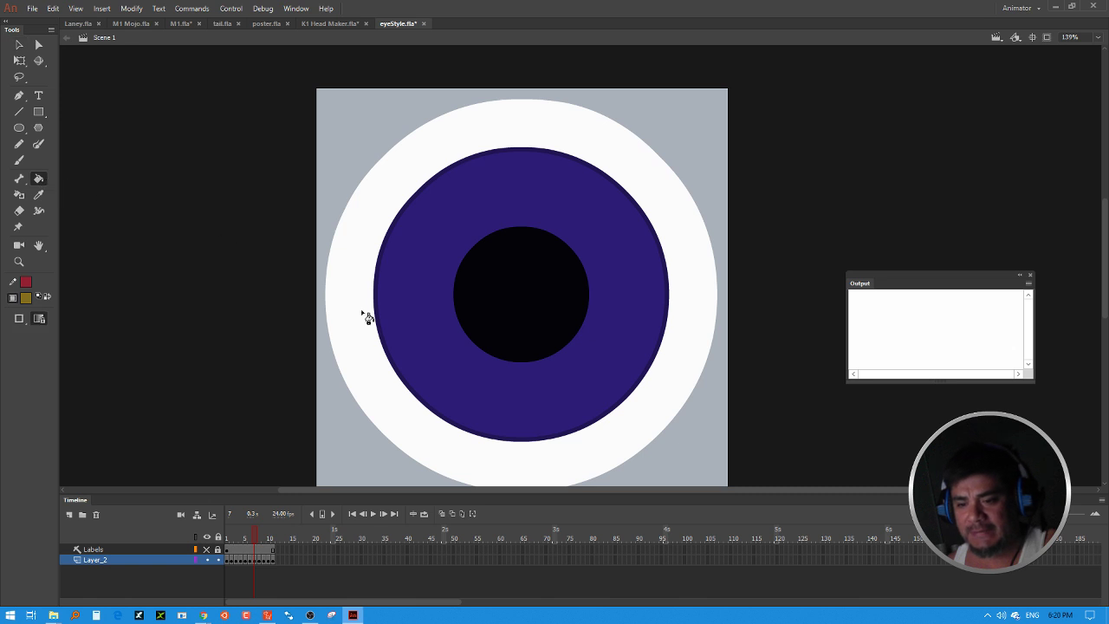
left_click(436, 368)
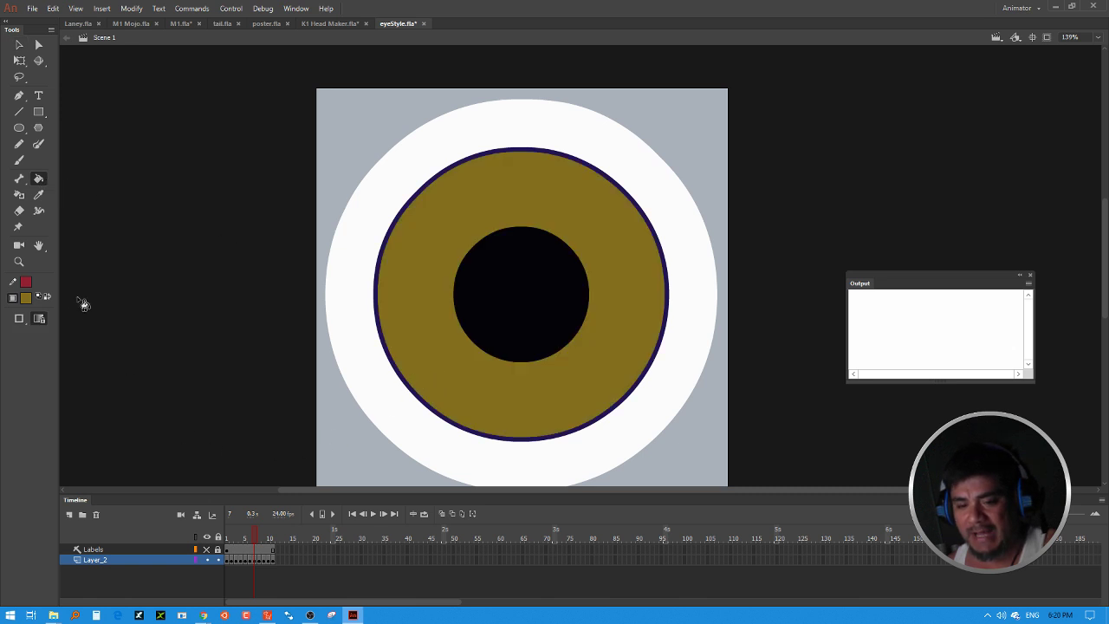
Advance to frame 8 and fill its iris with a dark green.
key("ctrl+z")
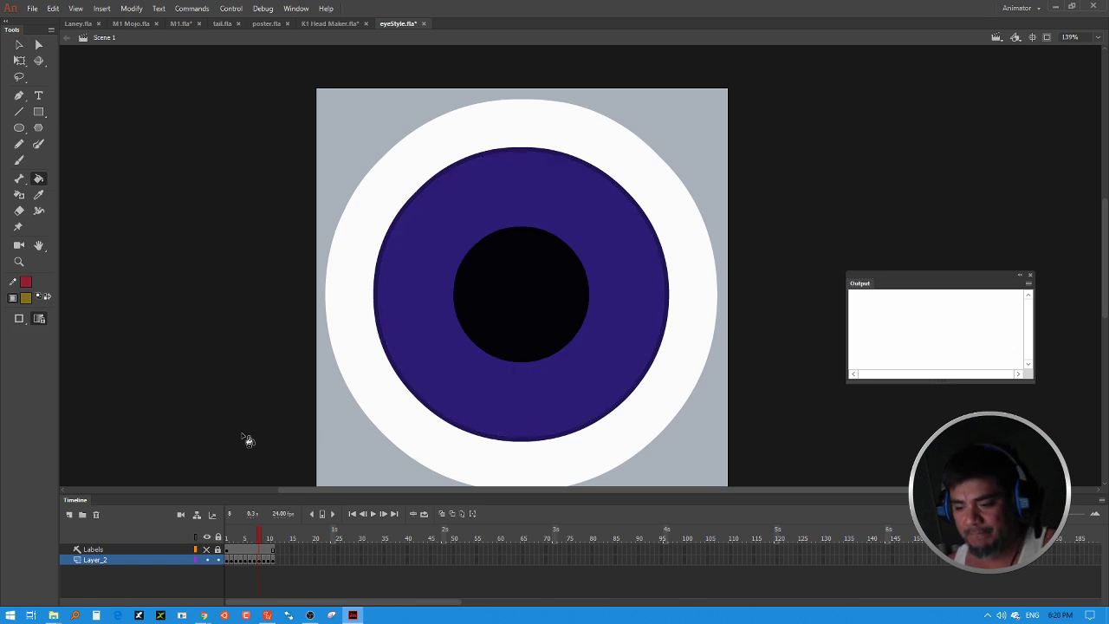
left_click(28, 297)
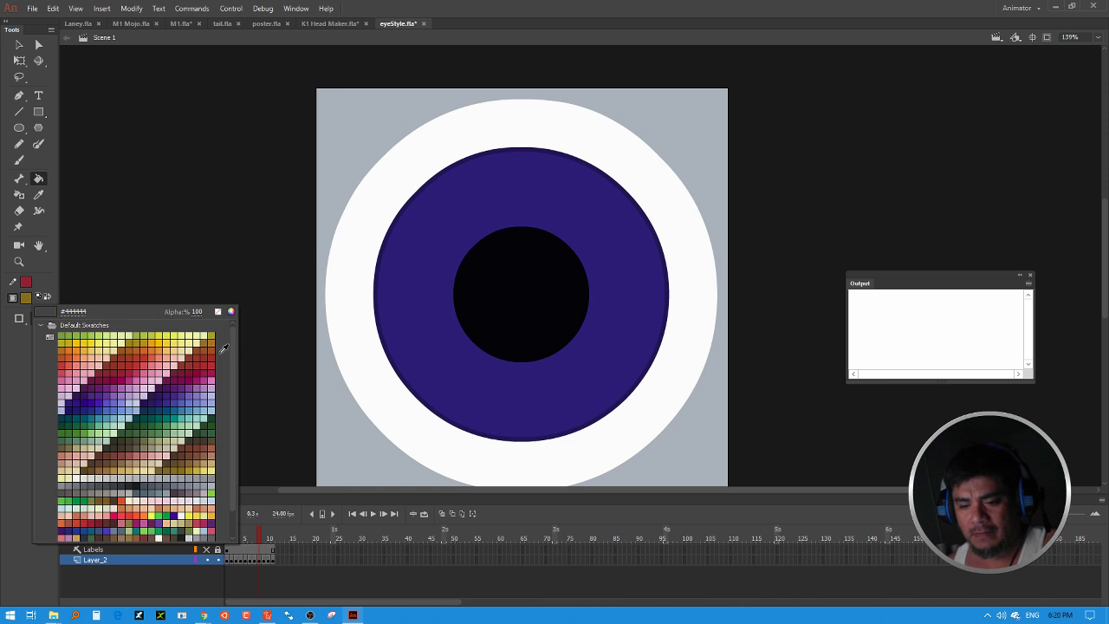
left_click(212, 422)
left_click(455, 373)
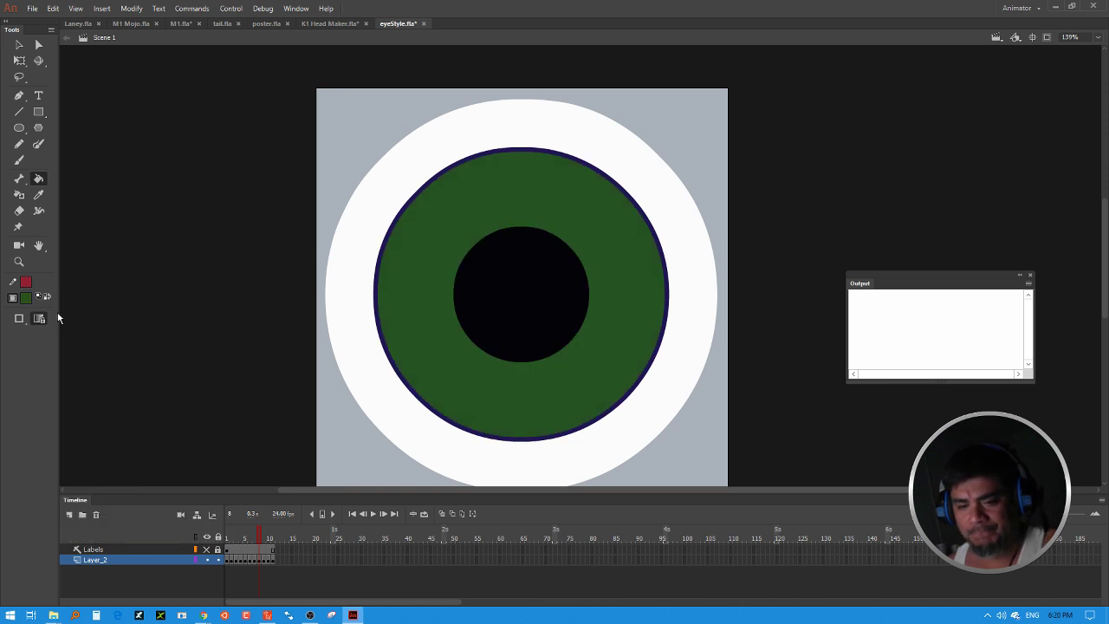
Remove all frames from frame 6 onward on both layers and delete the Labels layer.
left_click_drag(282, 559, 250, 564)
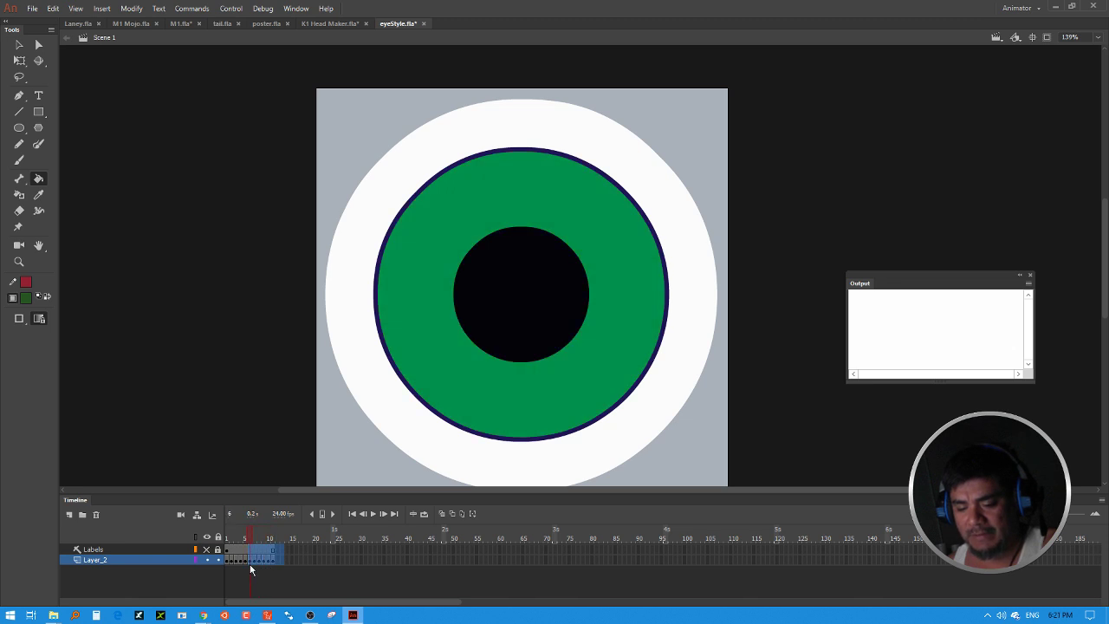
right_click(251, 561)
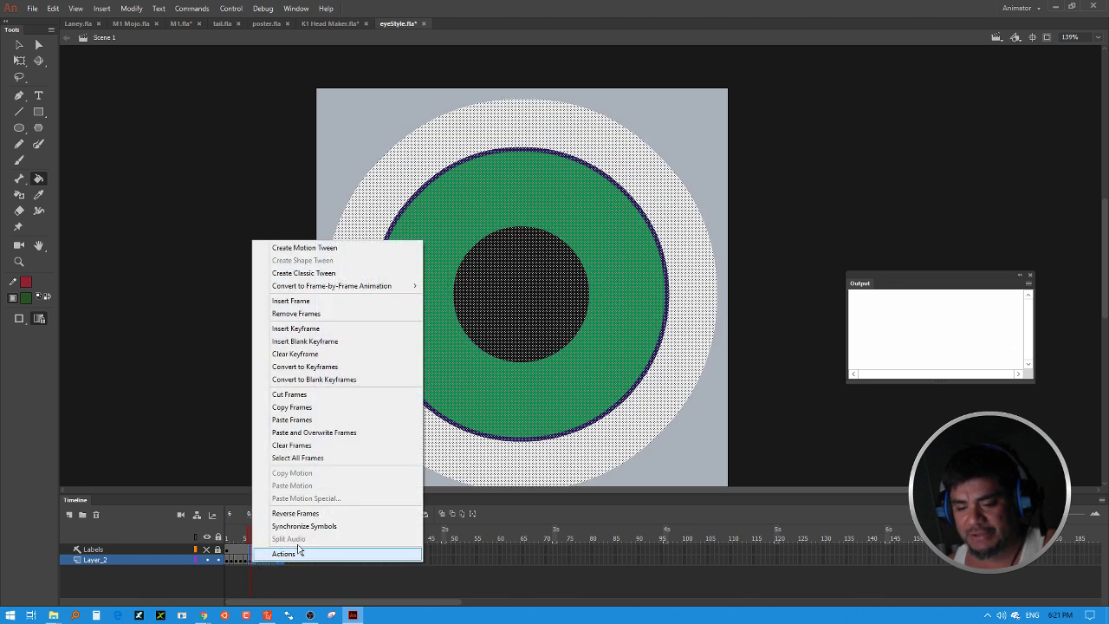
left_click(312, 314)
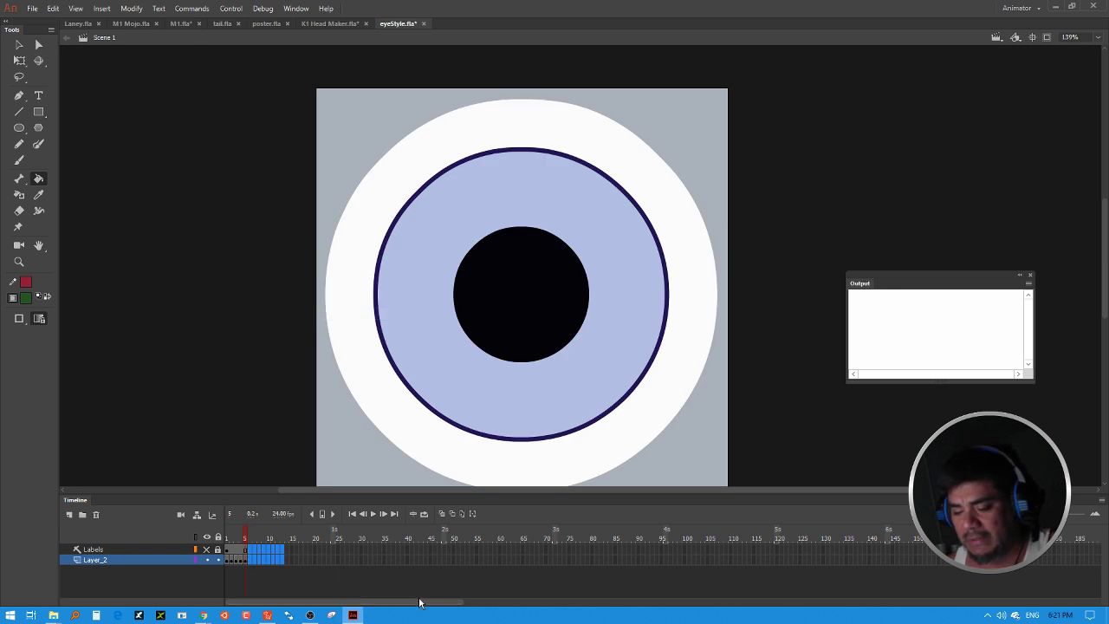
left_click(157, 549)
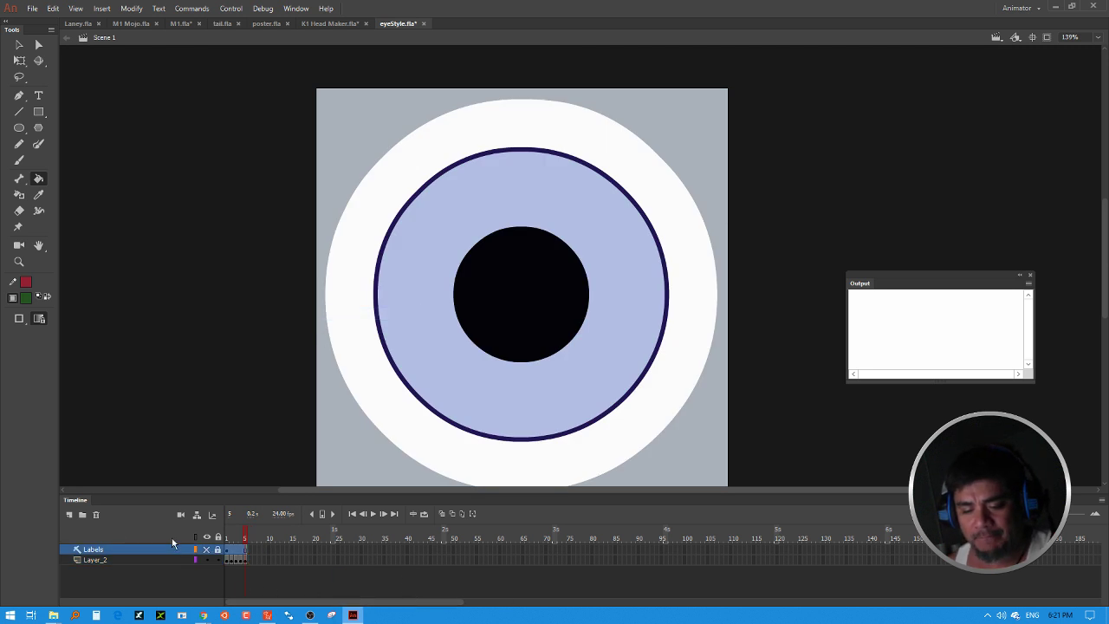
left_click(96, 515)
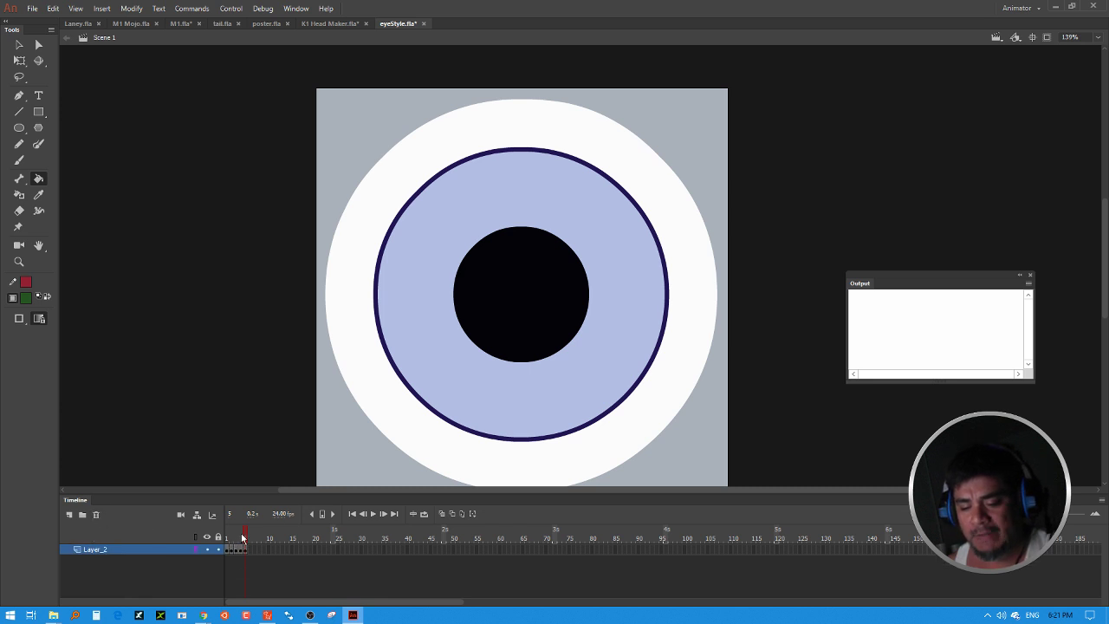
Fill the pupil in frame 2 with the current dark green and advance to frame 3.
mouse_move(244, 538)
left_mouse_down()
mouse_move(227, 538)
mouse_move(255, 538)
mouse_move(230, 538)
left_mouse_up()
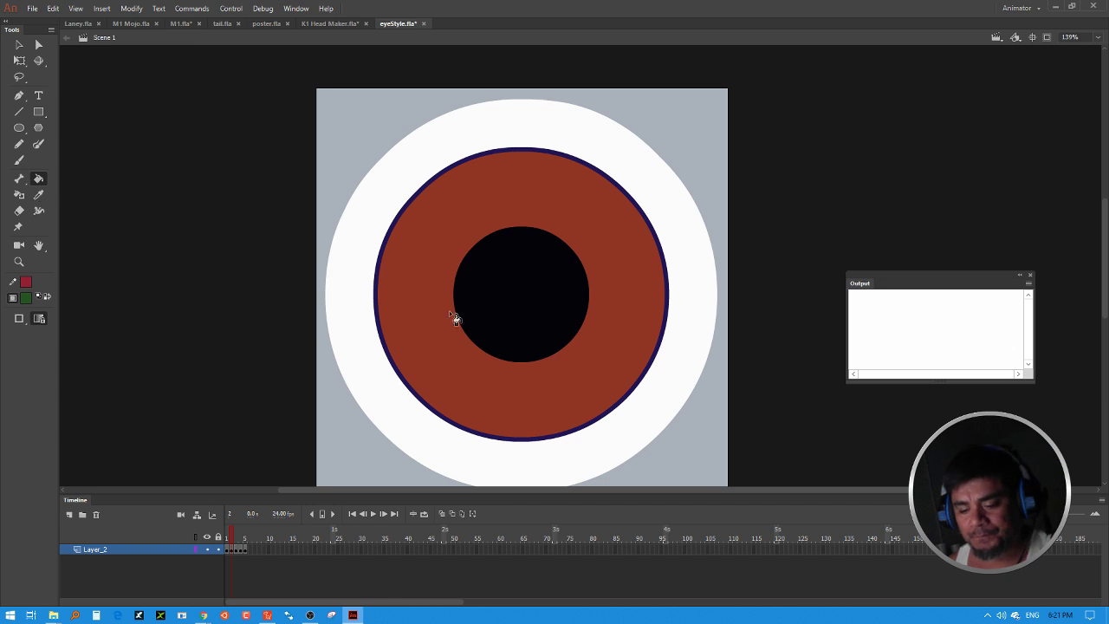
left_click(550, 308)
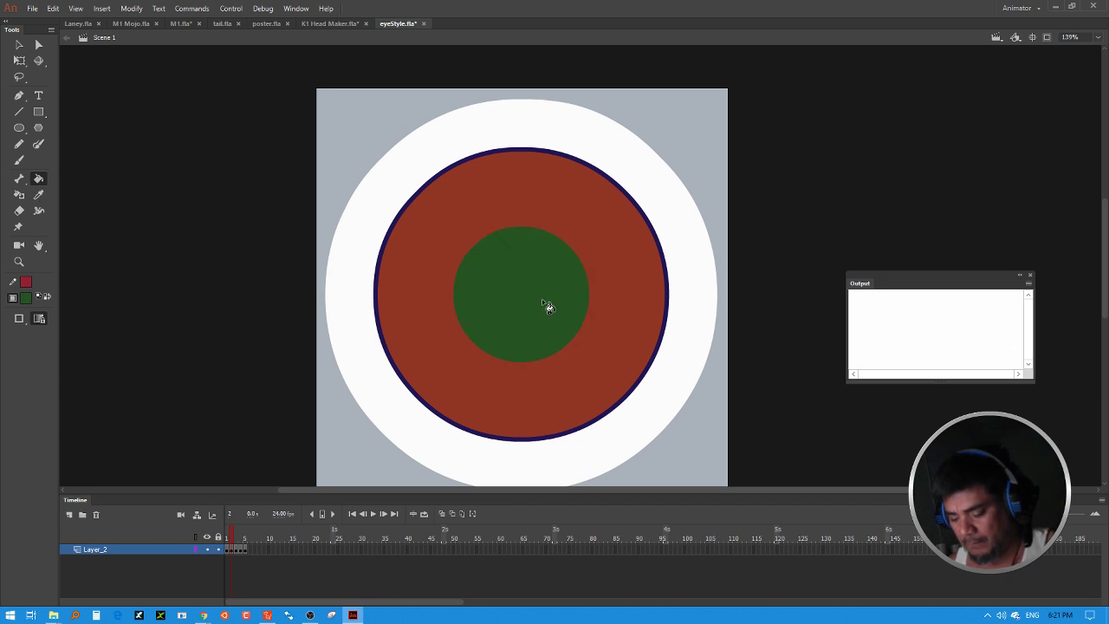
key("ctrl+z")
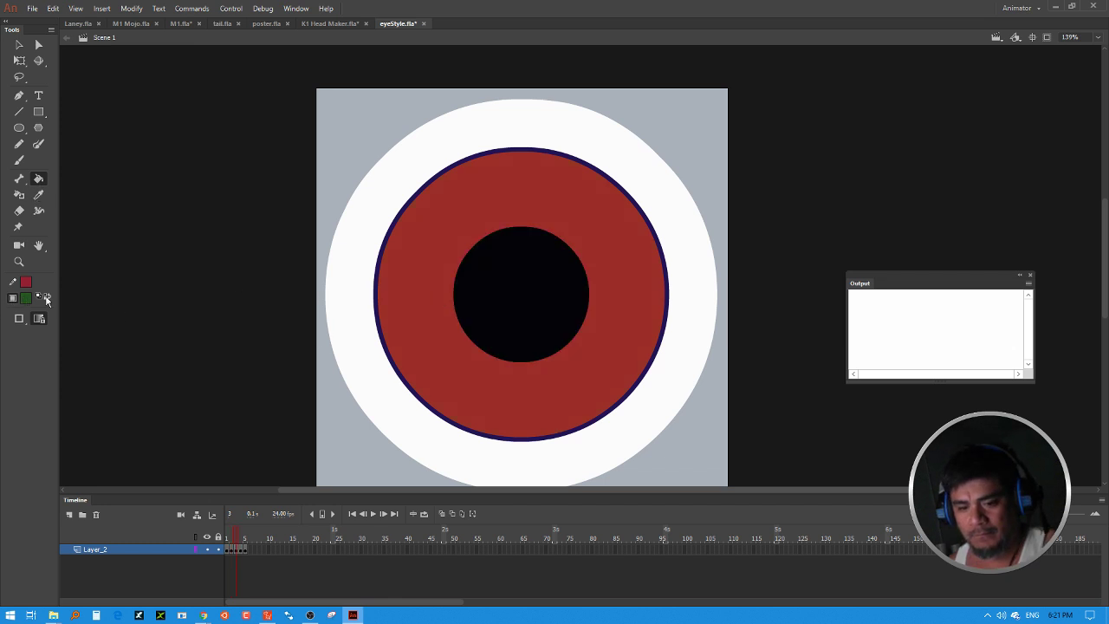
Fill the pupil in frame 3 with a light orange-red and the iris outline with the crimson stroke color.
left_click(26, 297)
left_click(158, 355)
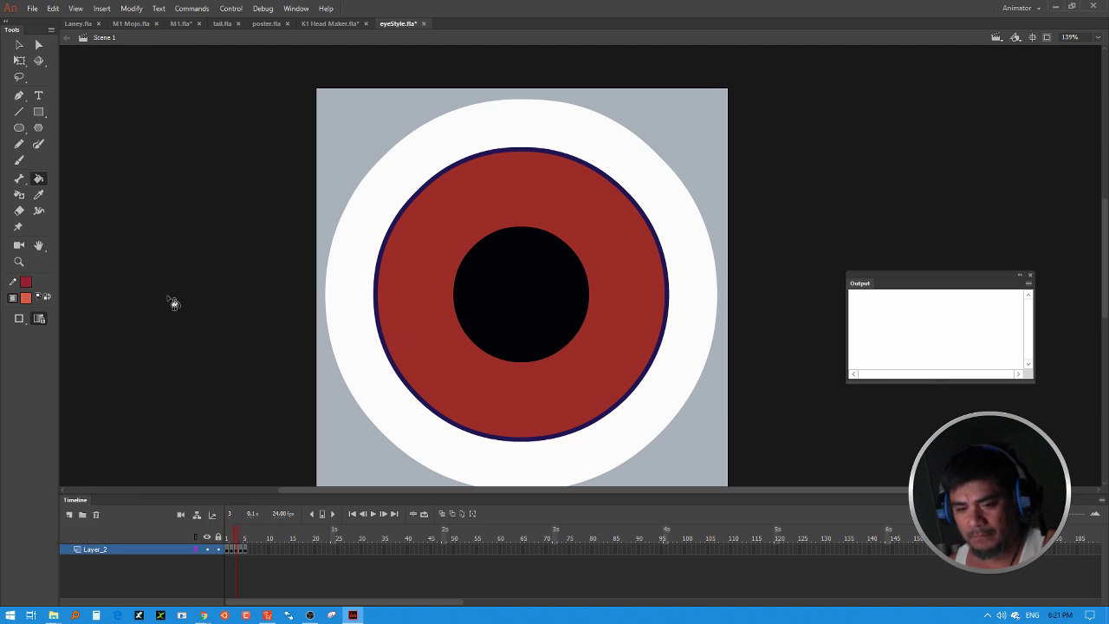
left_click(488, 309)
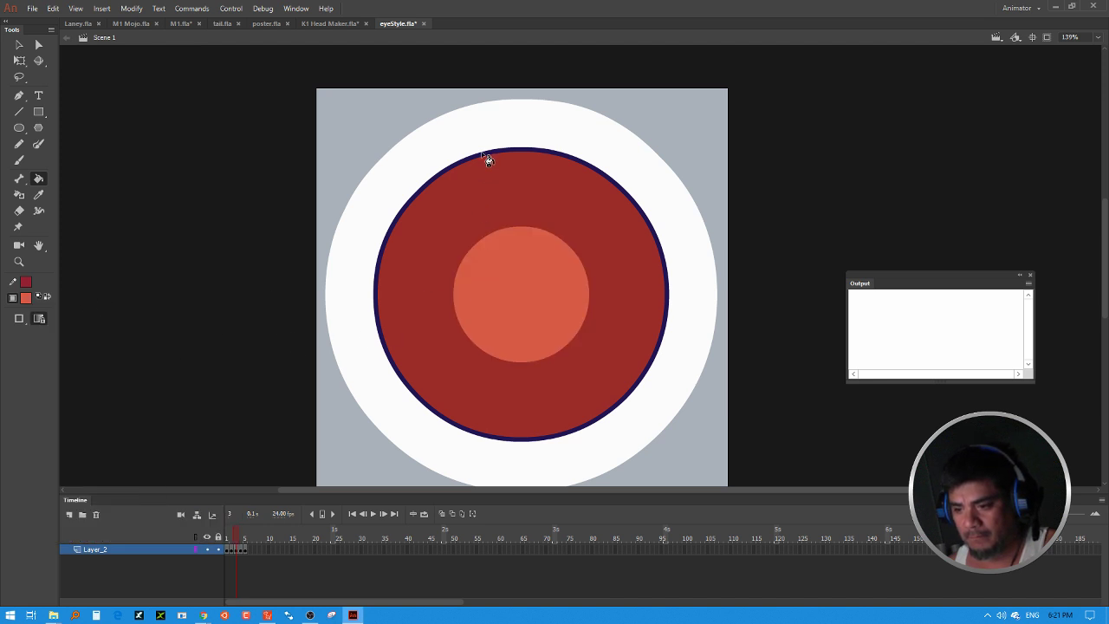
left_click(47, 297)
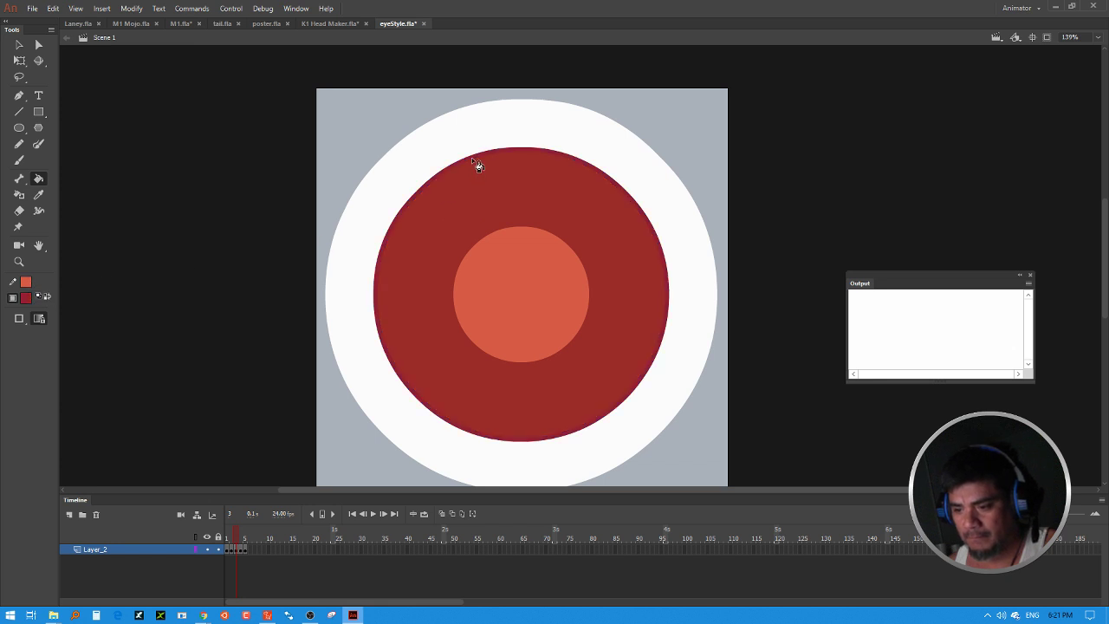
Advance to frame 4 and fill its iris outline and pupil with a light orange.
key("ctrl+z")
key("ctrl+z")
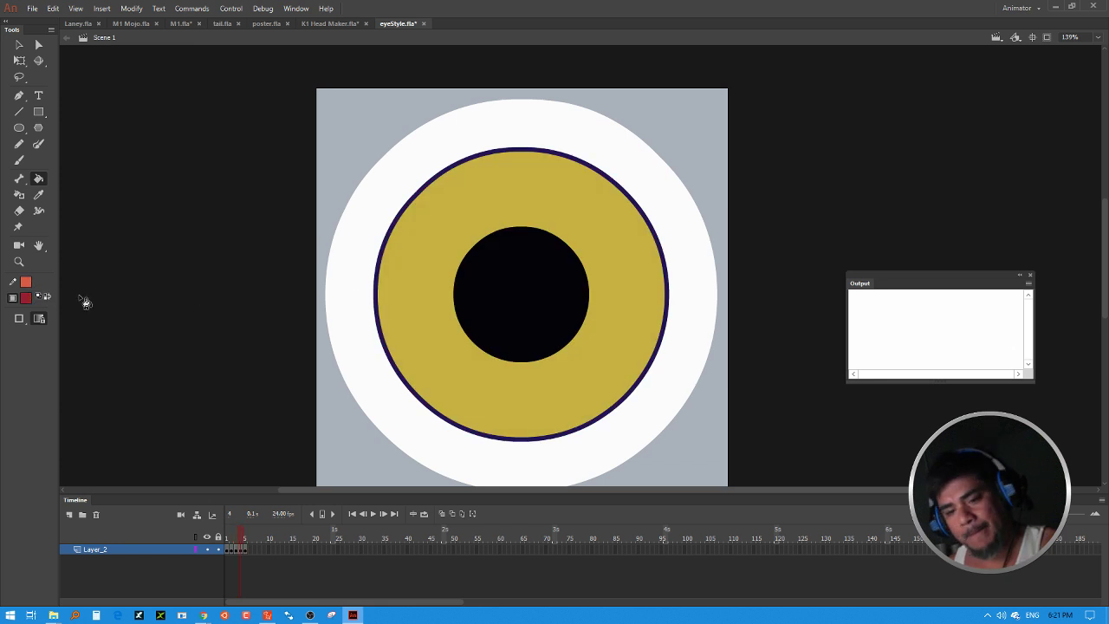
left_click(26, 297)
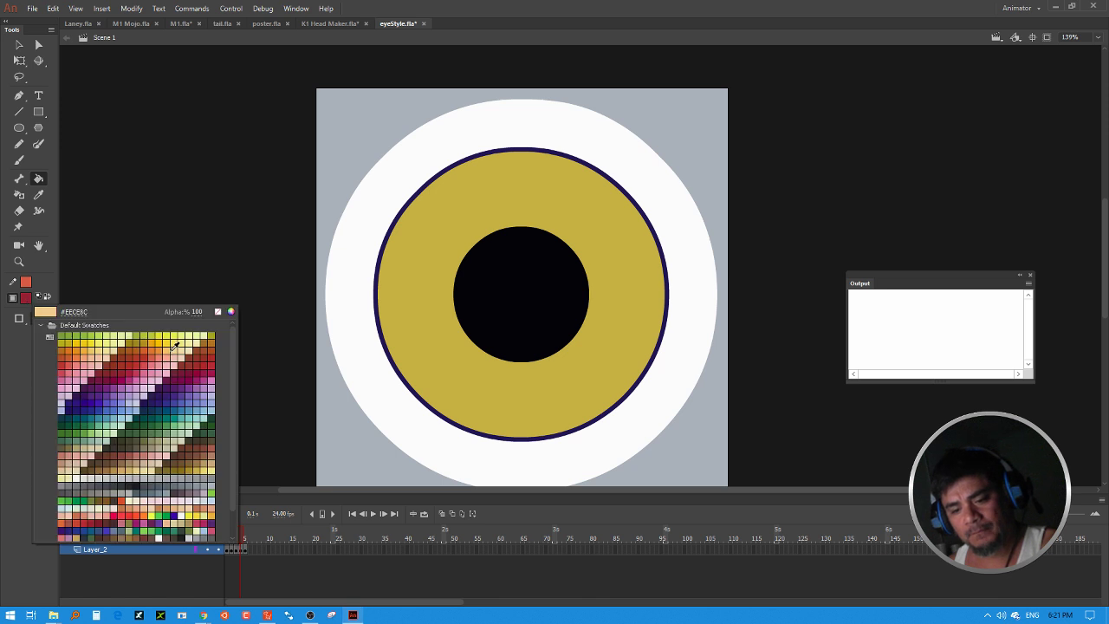
left_click(176, 345)
left_click(458, 171)
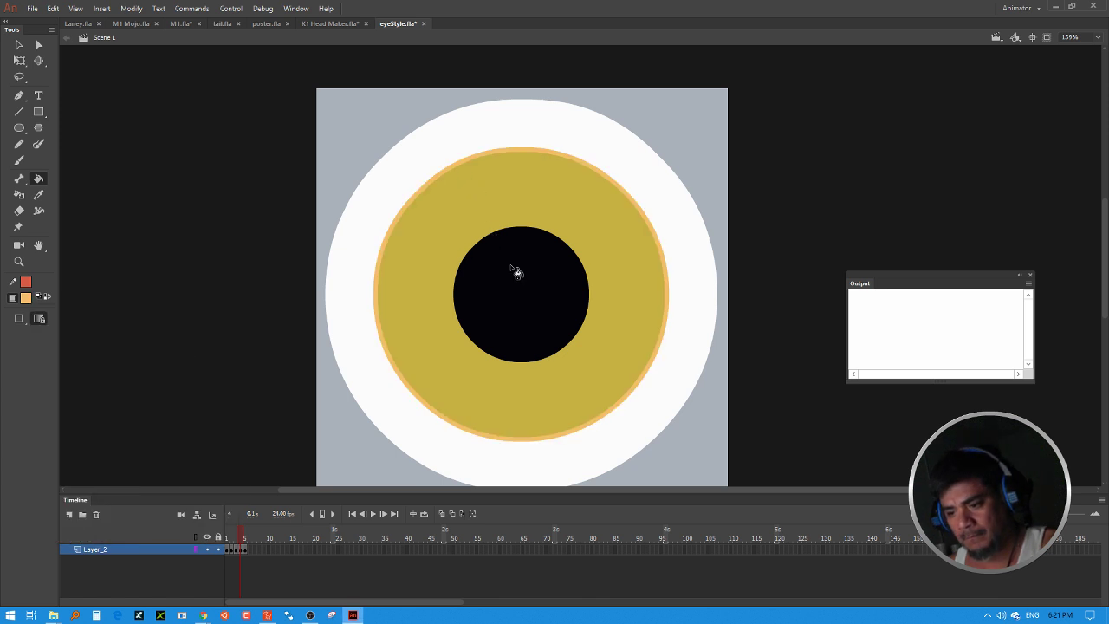
left_click(513, 293)
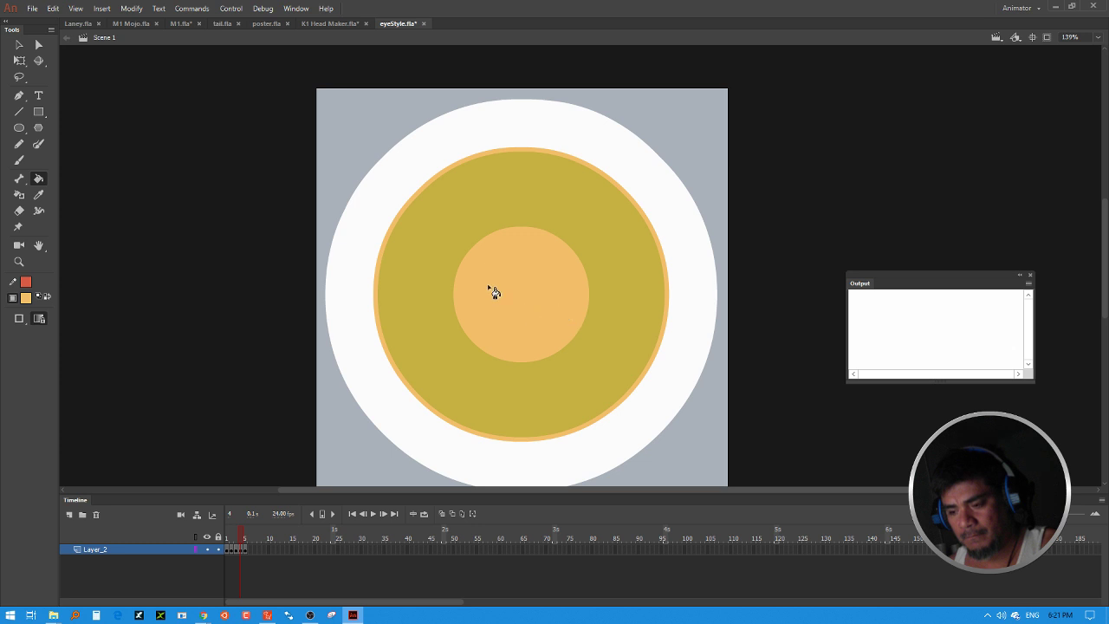
Advance to frame 5 and fill the white of the eye with a medium blue.
key("period")
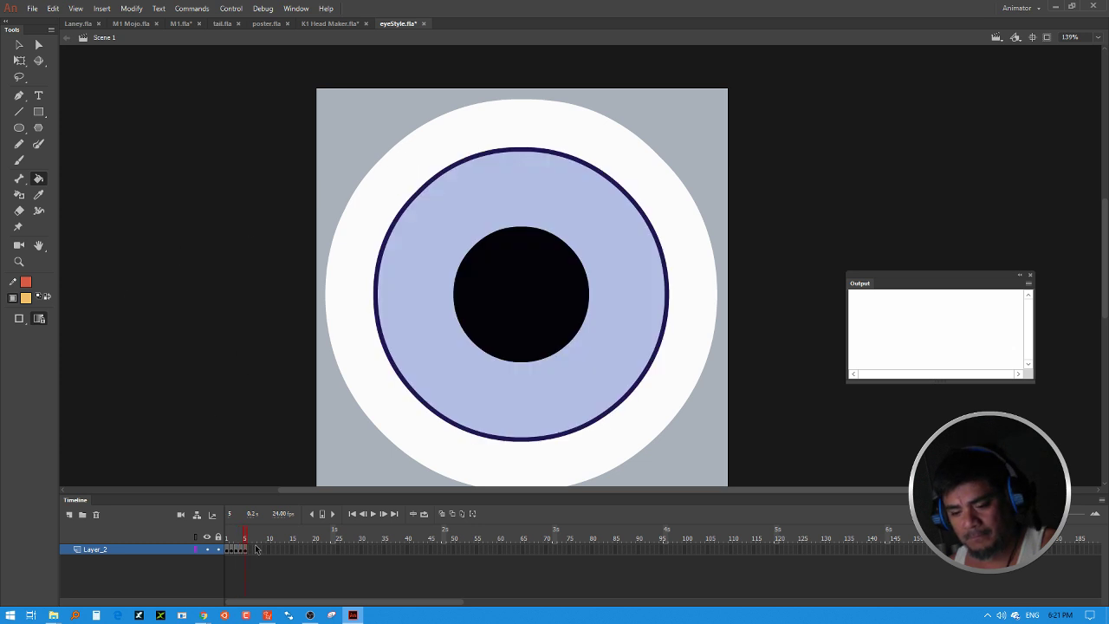
left_click(26, 297)
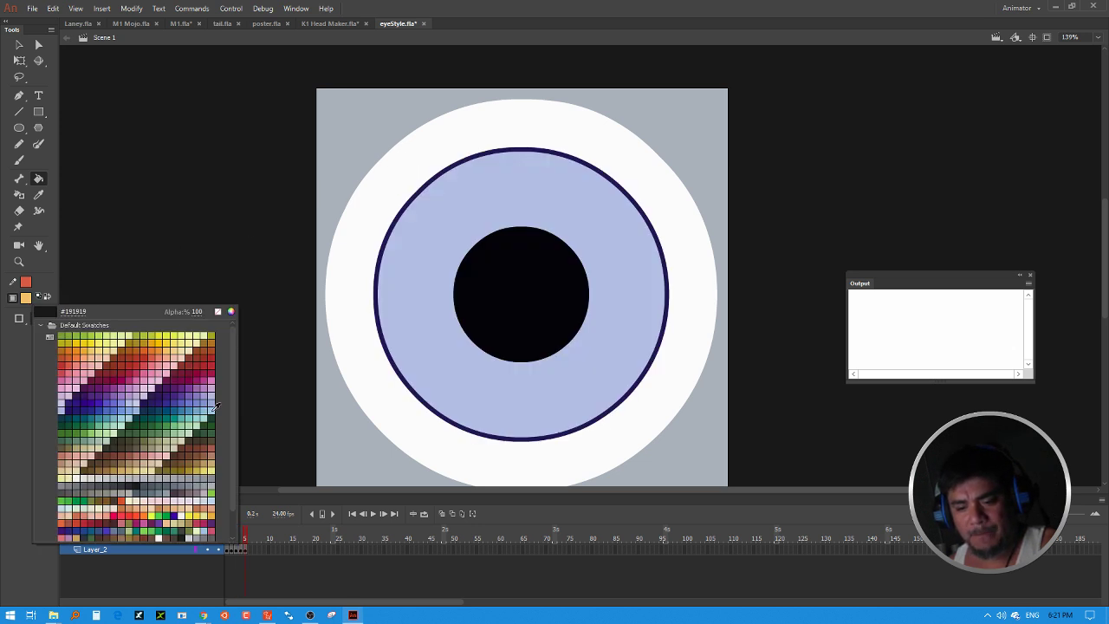
left_click(173, 364)
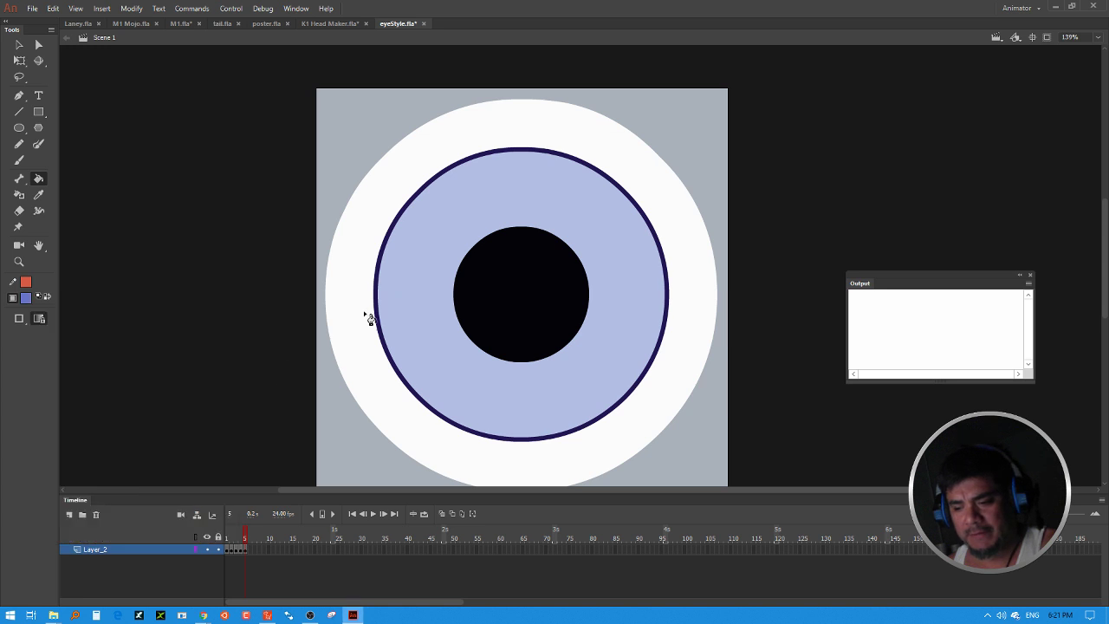
left_click(412, 178)
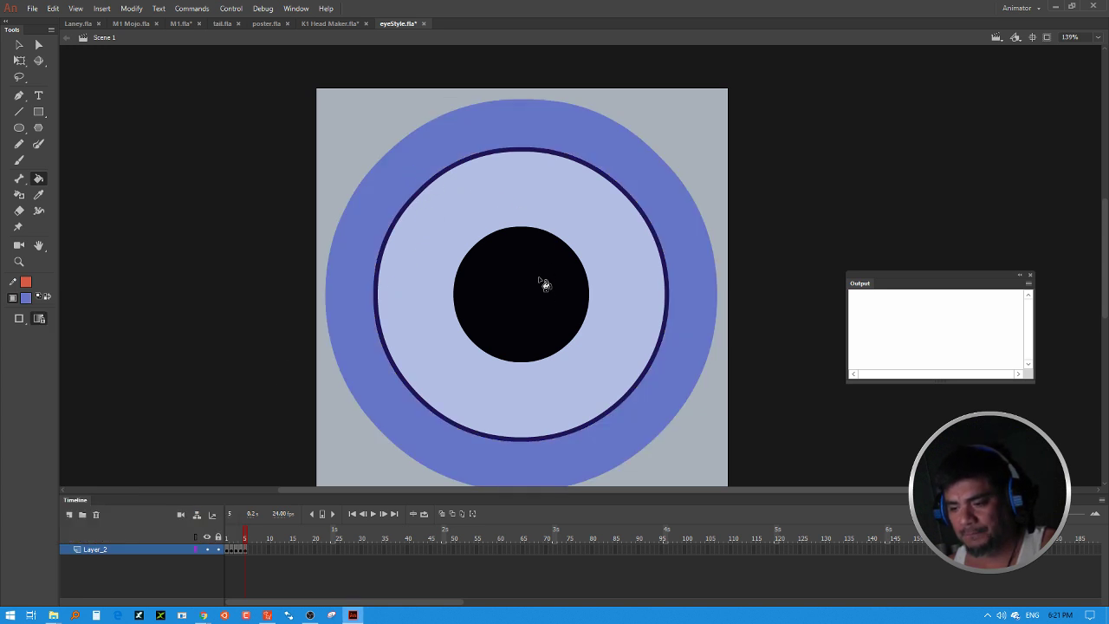
Fill the pupil in frame 5 with a muted green and the iris outline with a dark gold.
left_click(27, 300)
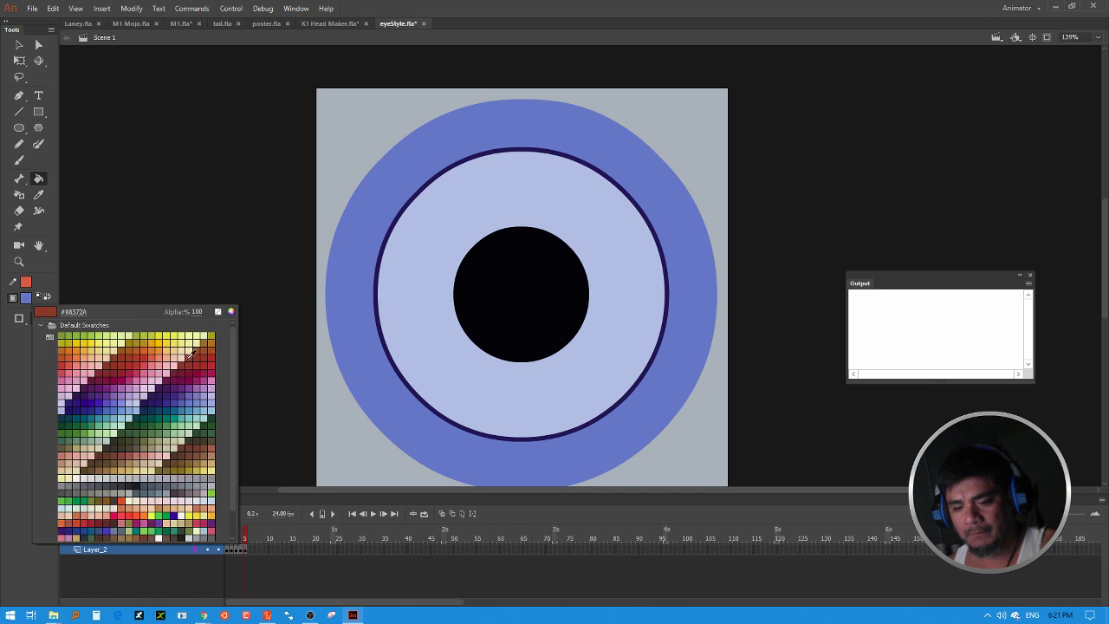
left_click(227, 426)
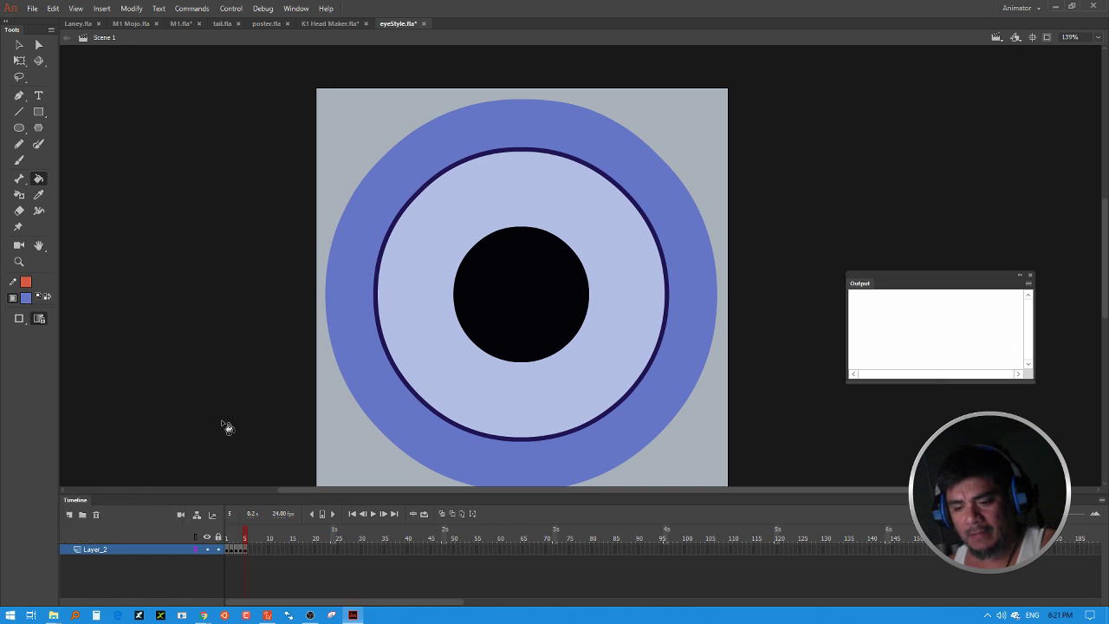
left_click(504, 293)
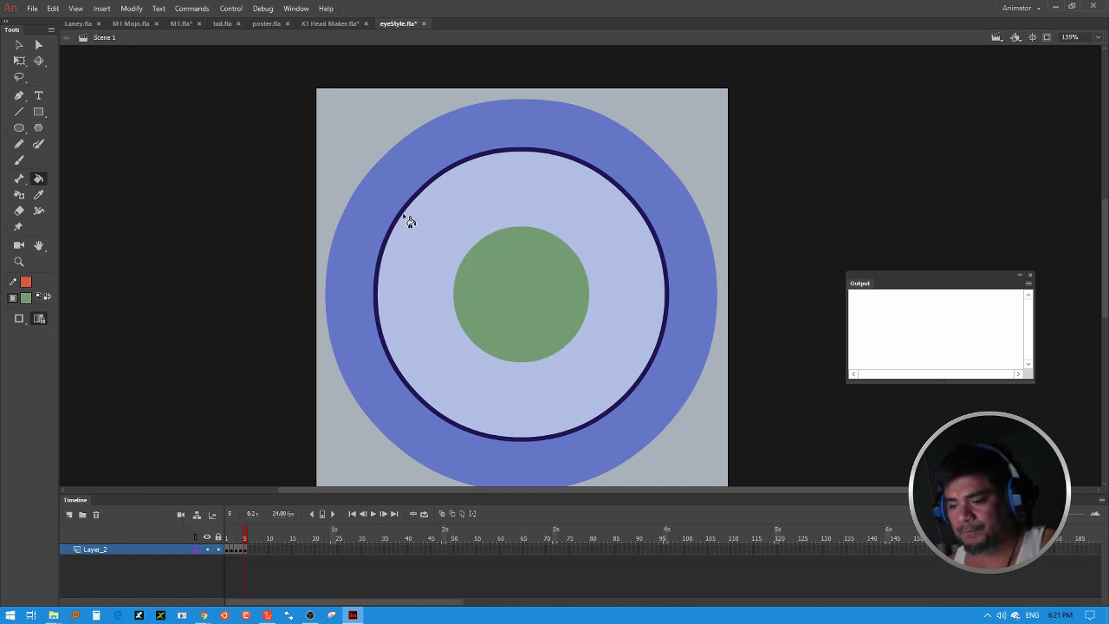
left_click(27, 300)
left_click(188, 468)
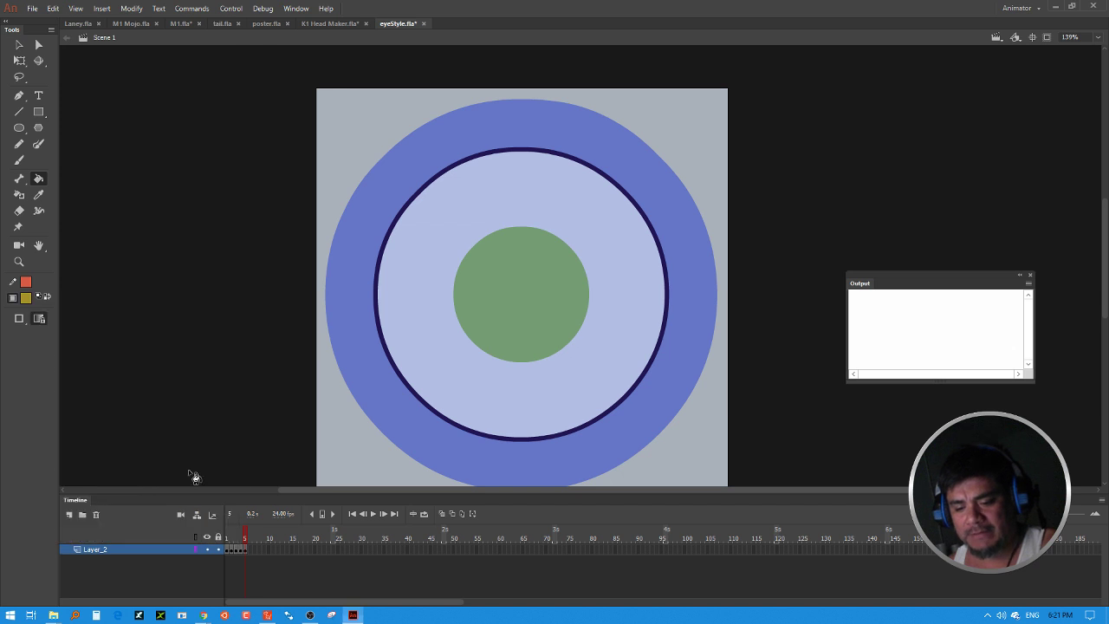
left_click(391, 245)
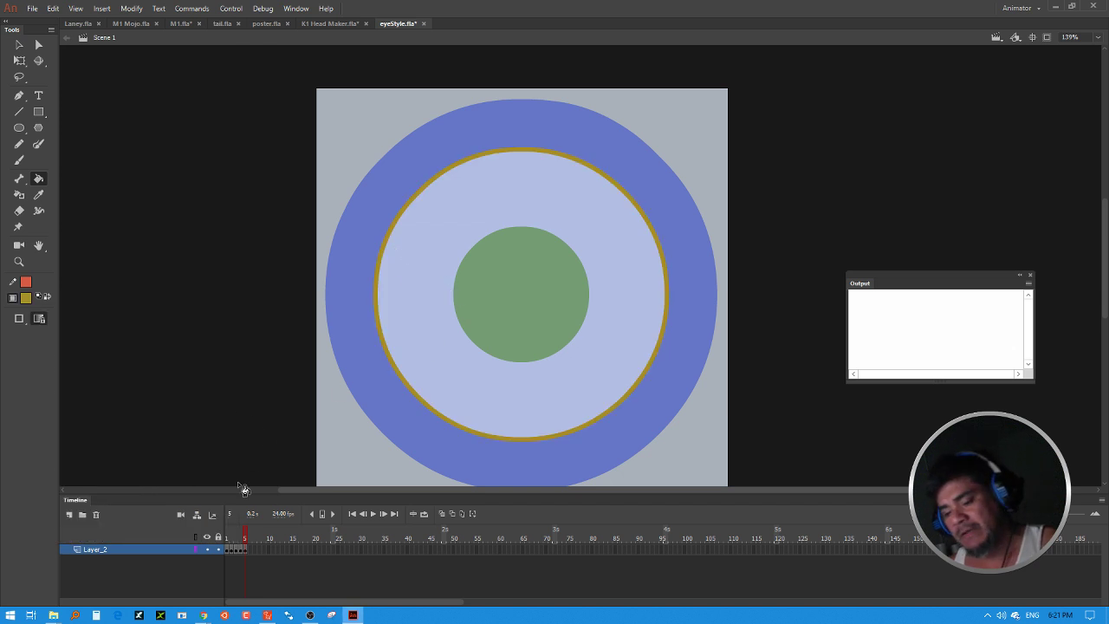
Return to frame 1 and open the Puppet Producer extension.
left_click_drag(248, 537, 216, 535)
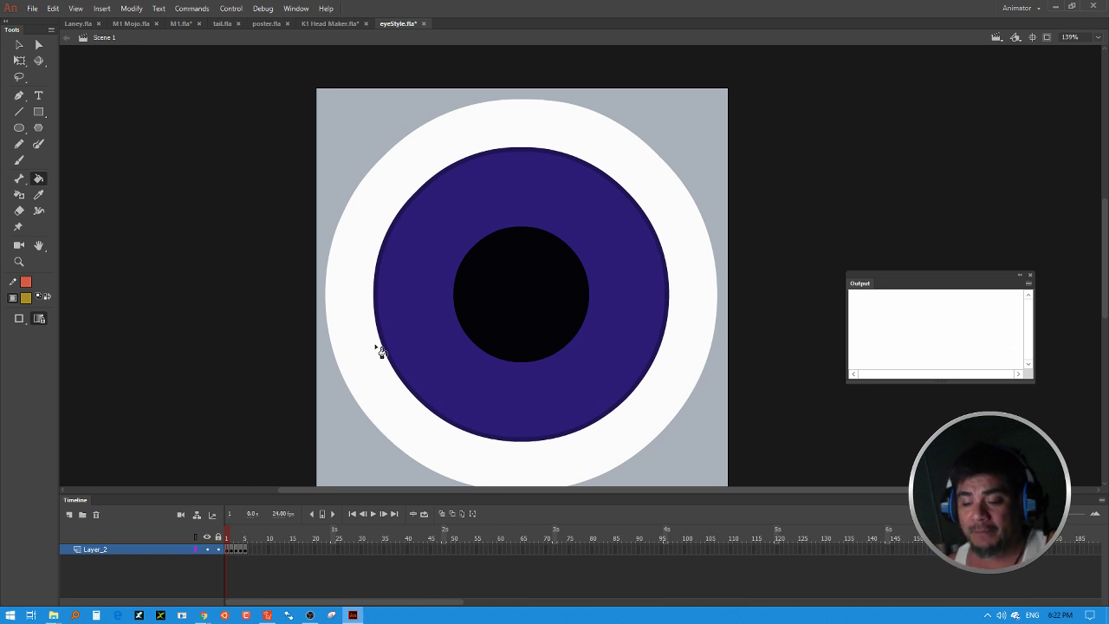
left_click(295, 9)
left_click(296, 9)
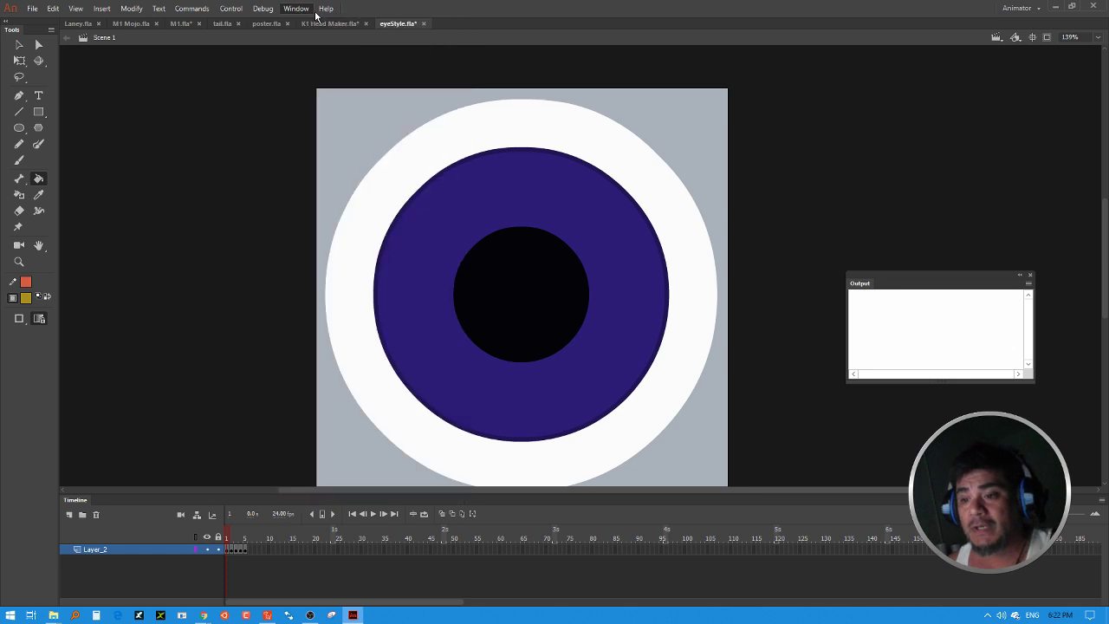
left_click(326, 8)
left_click(296, 9)
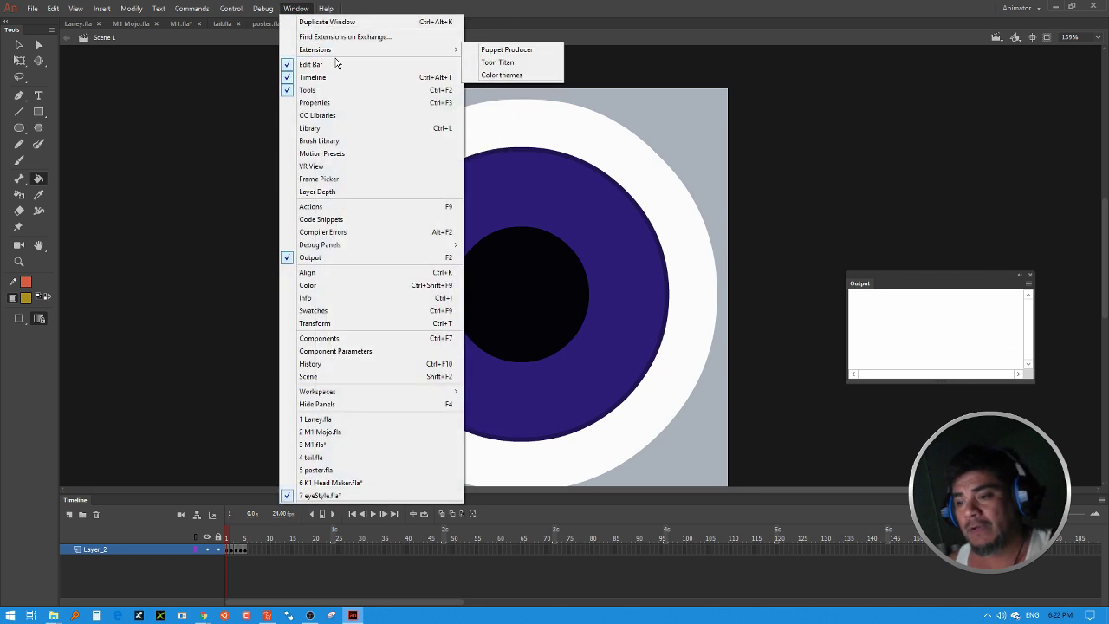
left_click(490, 49)
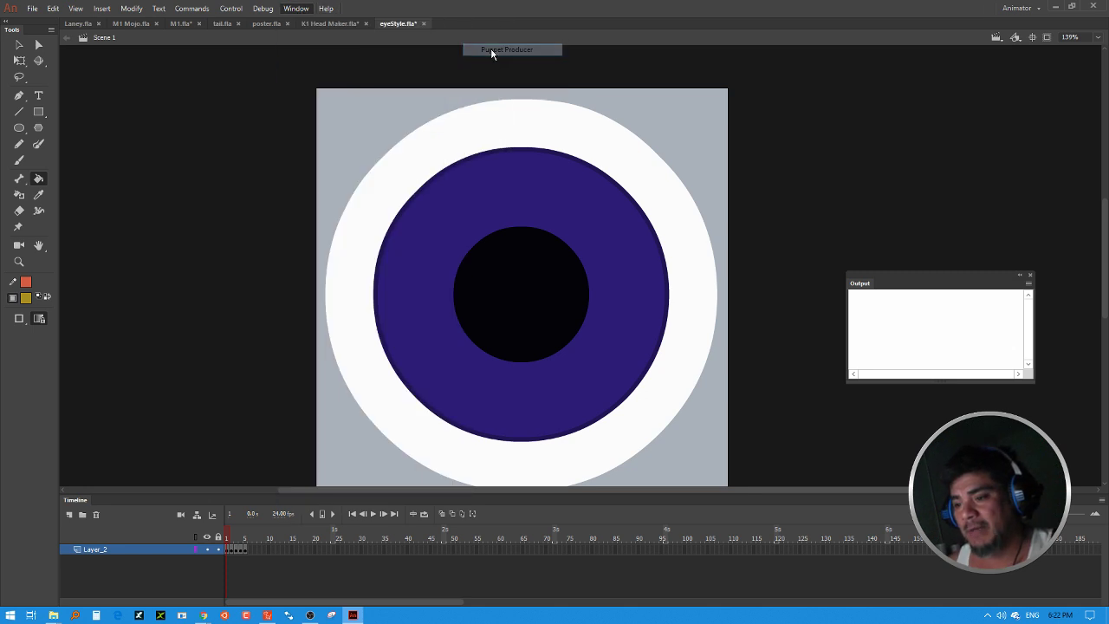
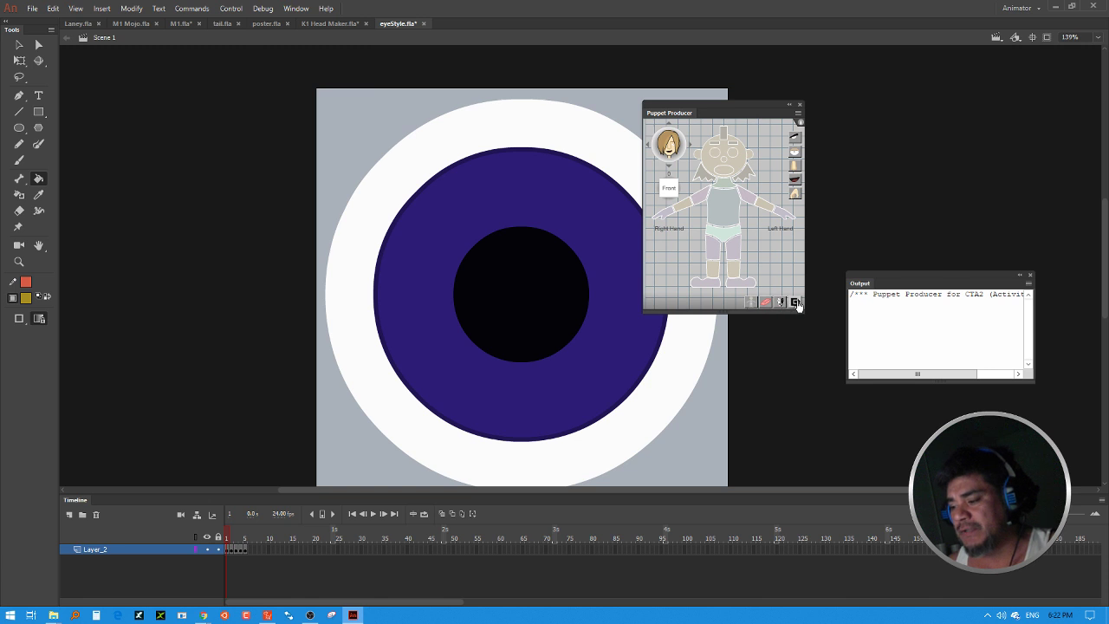
Try to export with Puppet Producer's SWF Exporter using the Selected Frame(s) option.
left_click(796, 303)
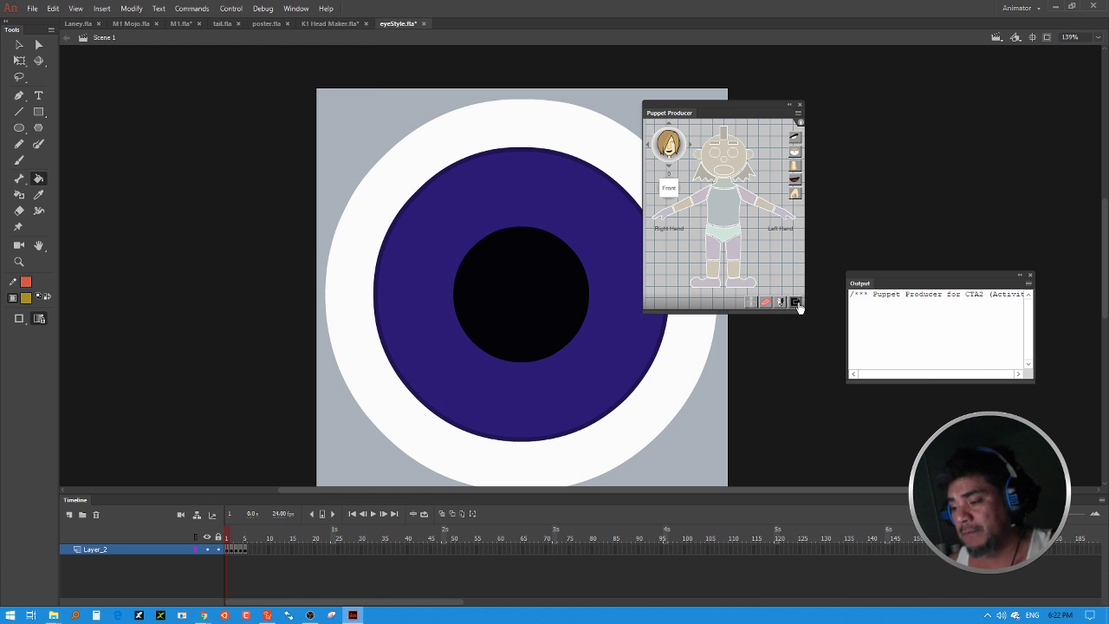
left_click(558, 285)
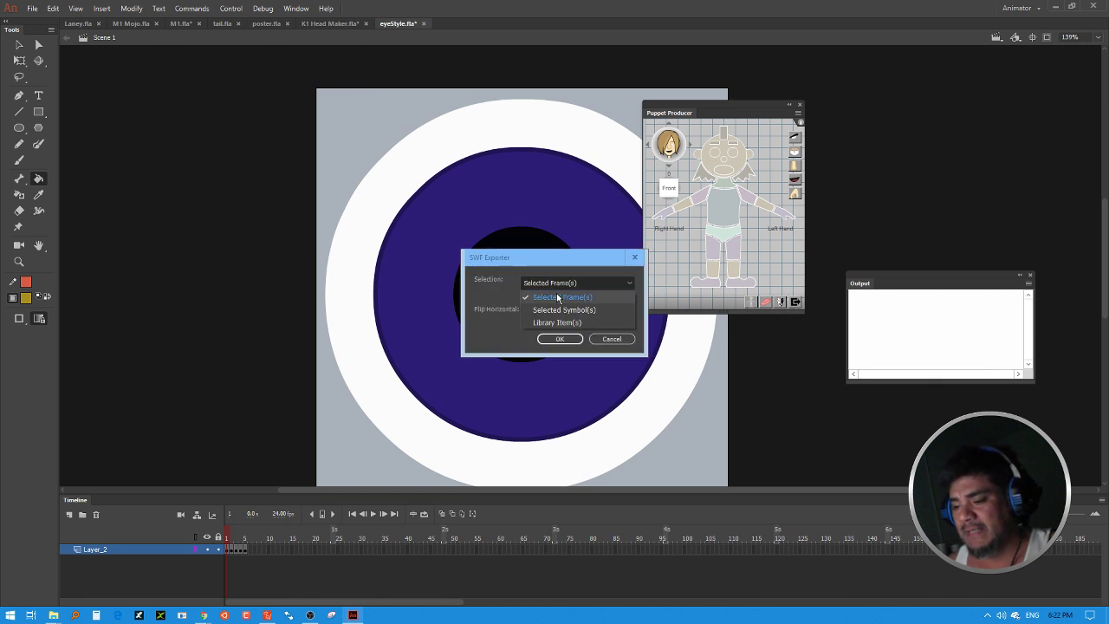
left_click(560, 299)
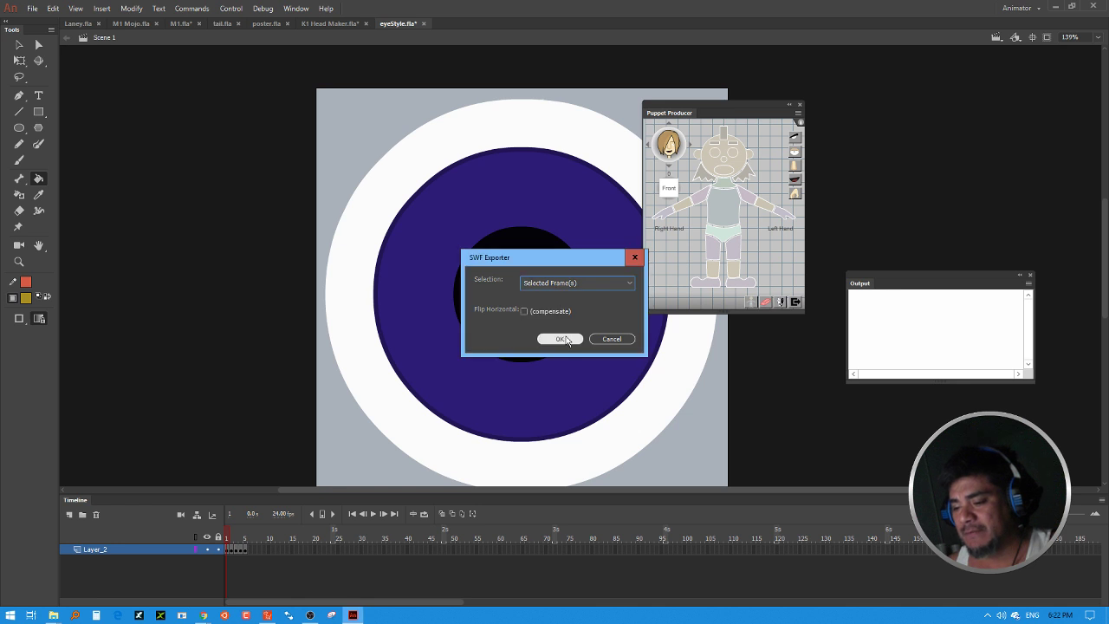
left_click(563, 339)
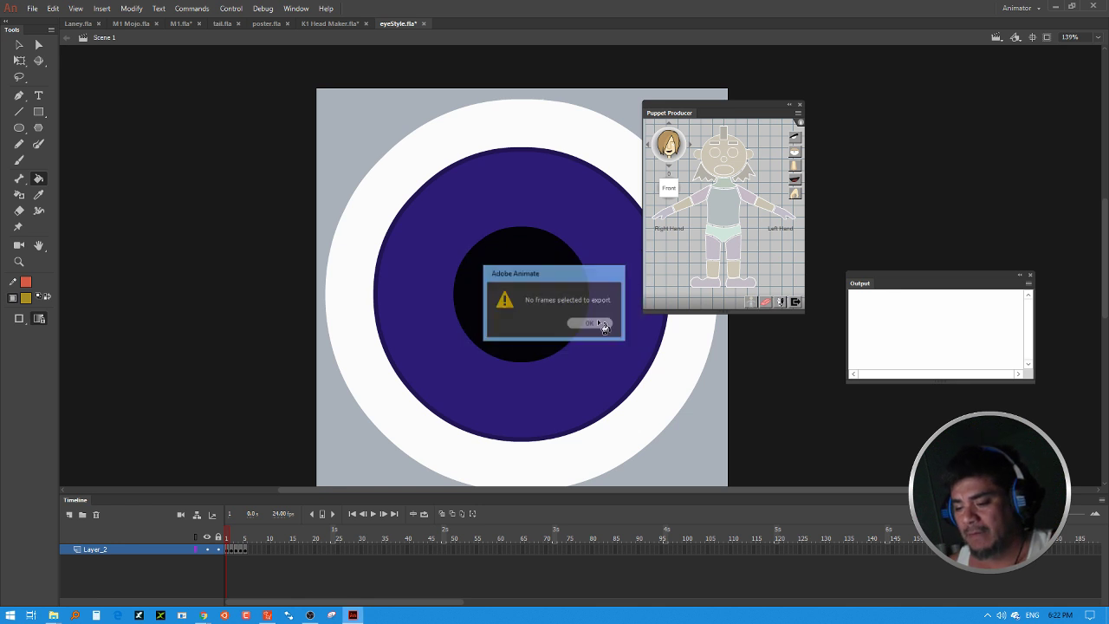
left_click(598, 324)
Select frames 1 to 5 on Layer_2 and start the SWF export for Selected Frame(s).
left_click_drag(247, 551, 227, 550)
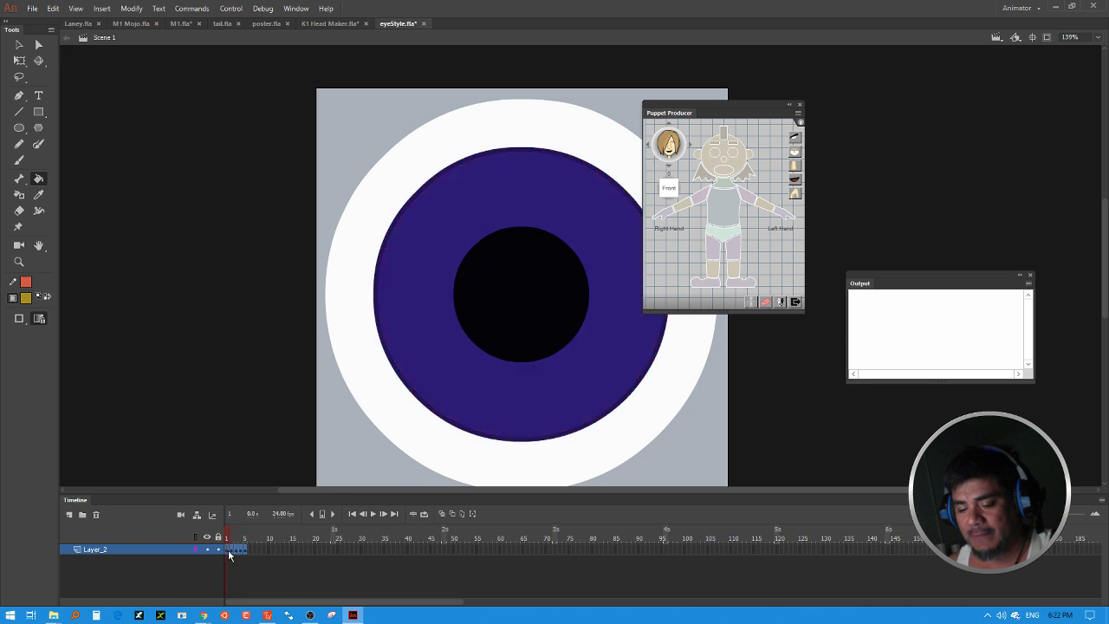
left_click(796, 303)
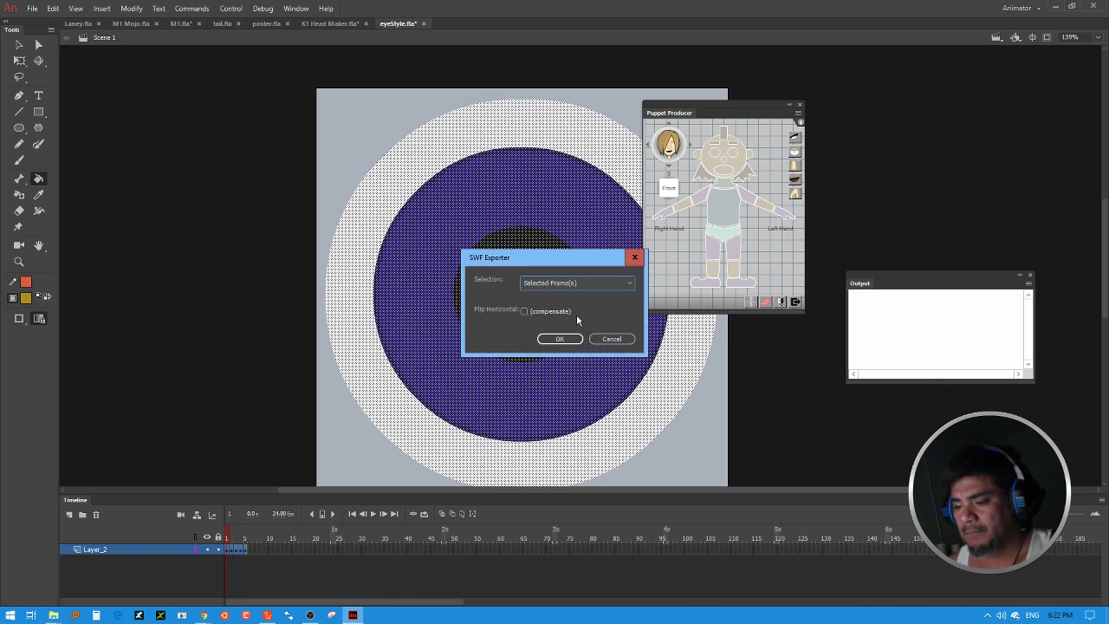
left_click(561, 340)
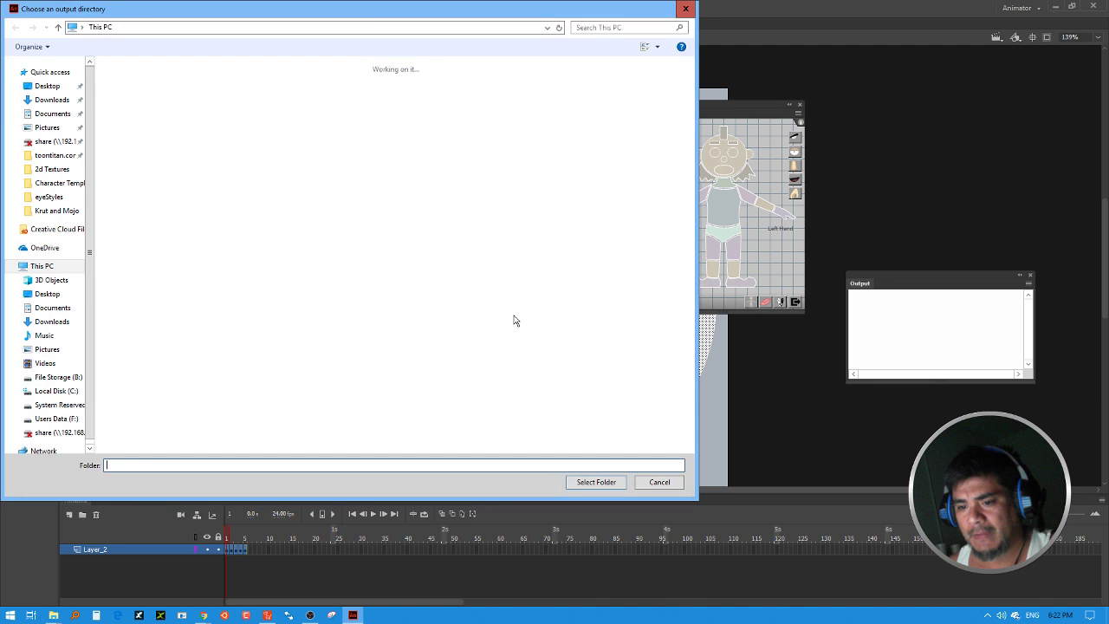
Create a folder named Eye on the Desktop and choose it as the export's output directory.
left_click(41, 86)
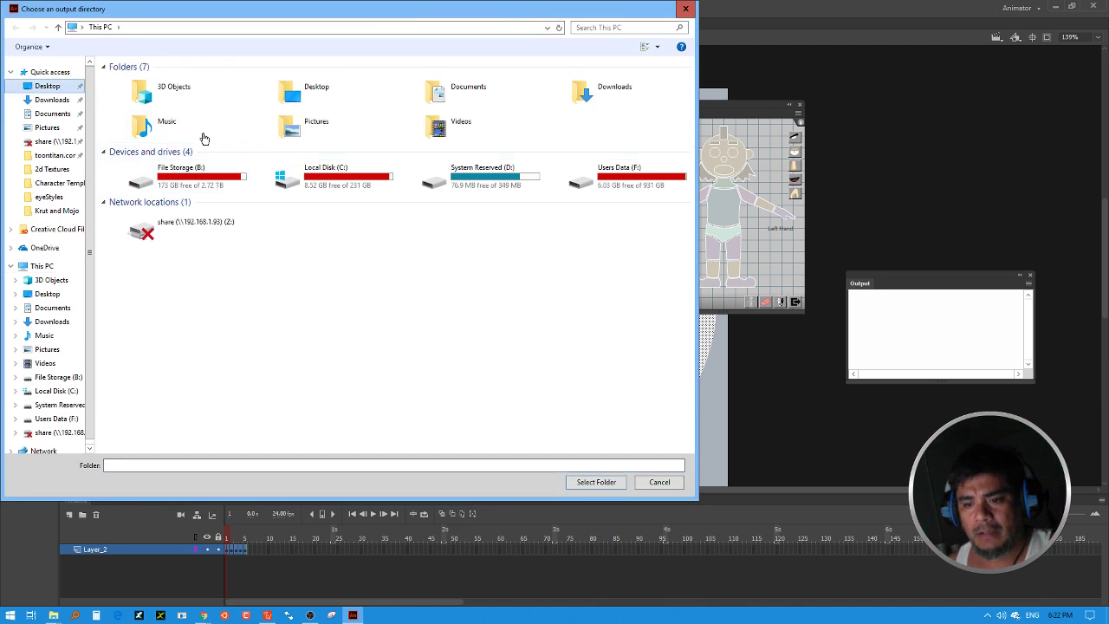
right_click(340, 321)
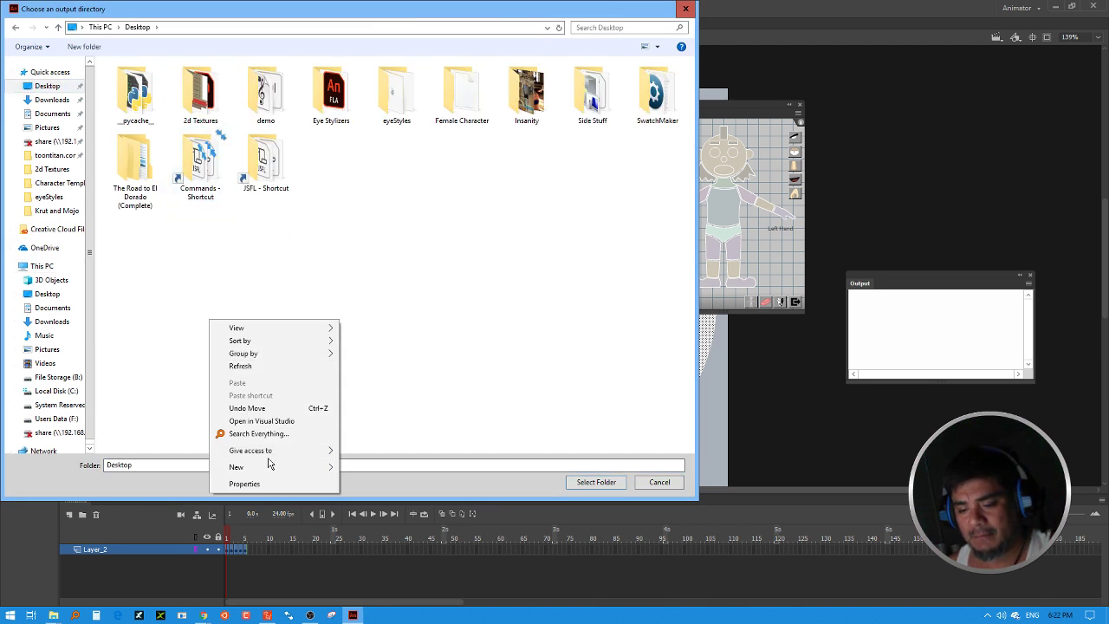
mouse_move(268, 469)
left_click(364, 471)
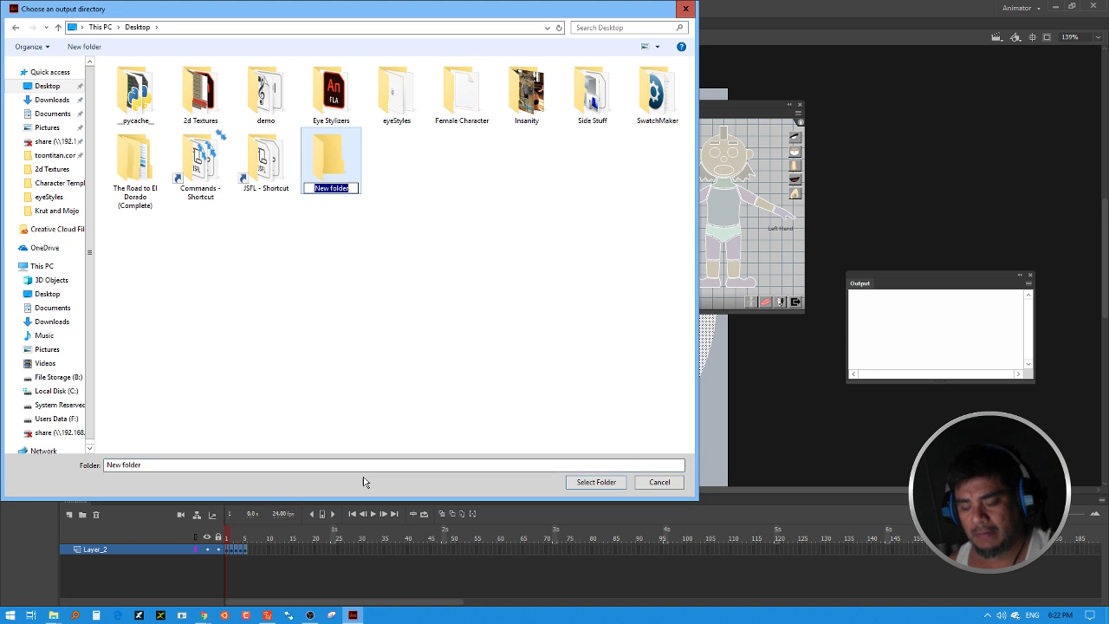
type("Eye")
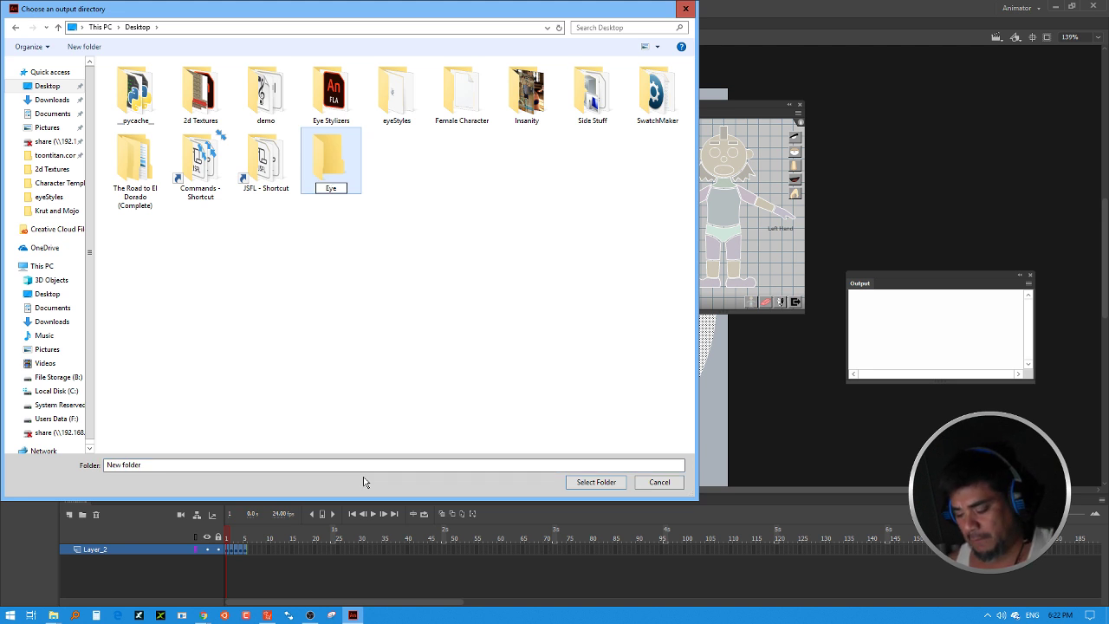
key("Return")
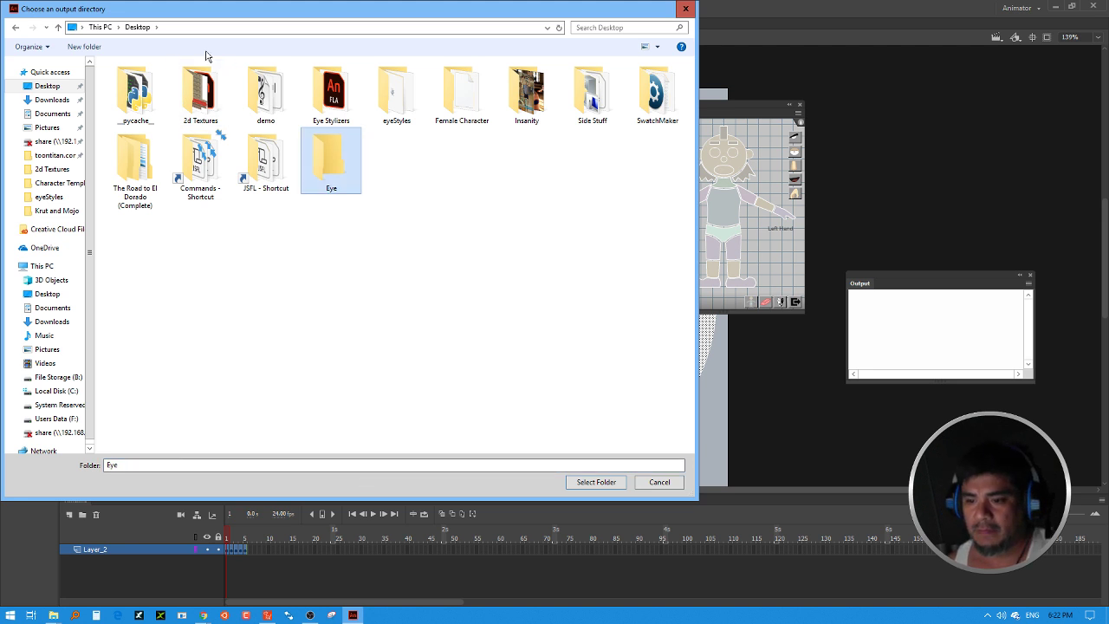
double_click(335, 158)
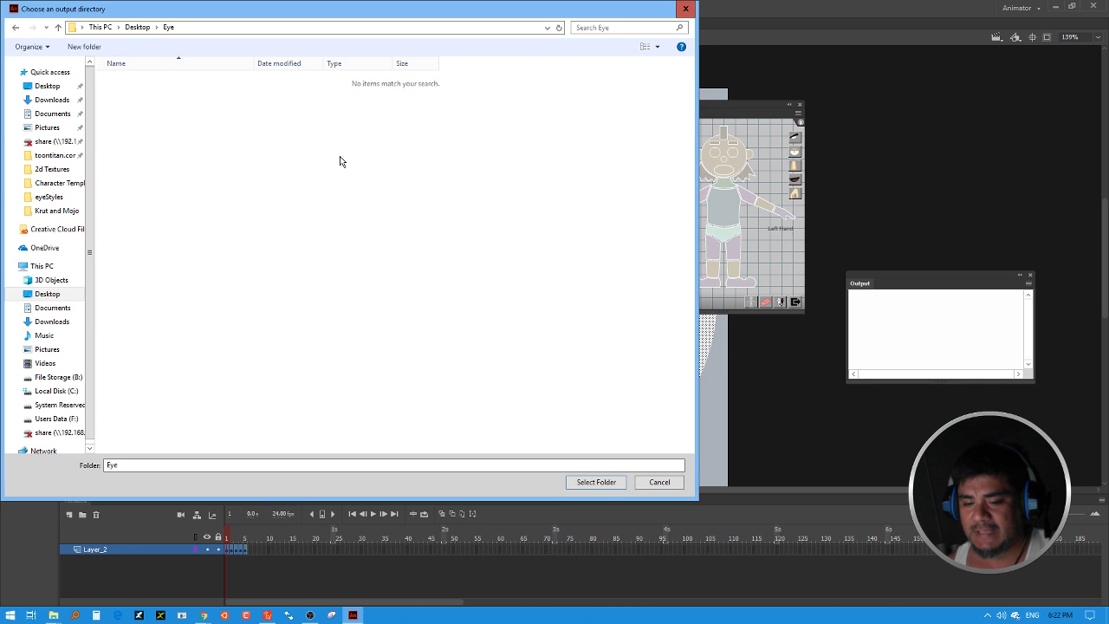
left_click(594, 482)
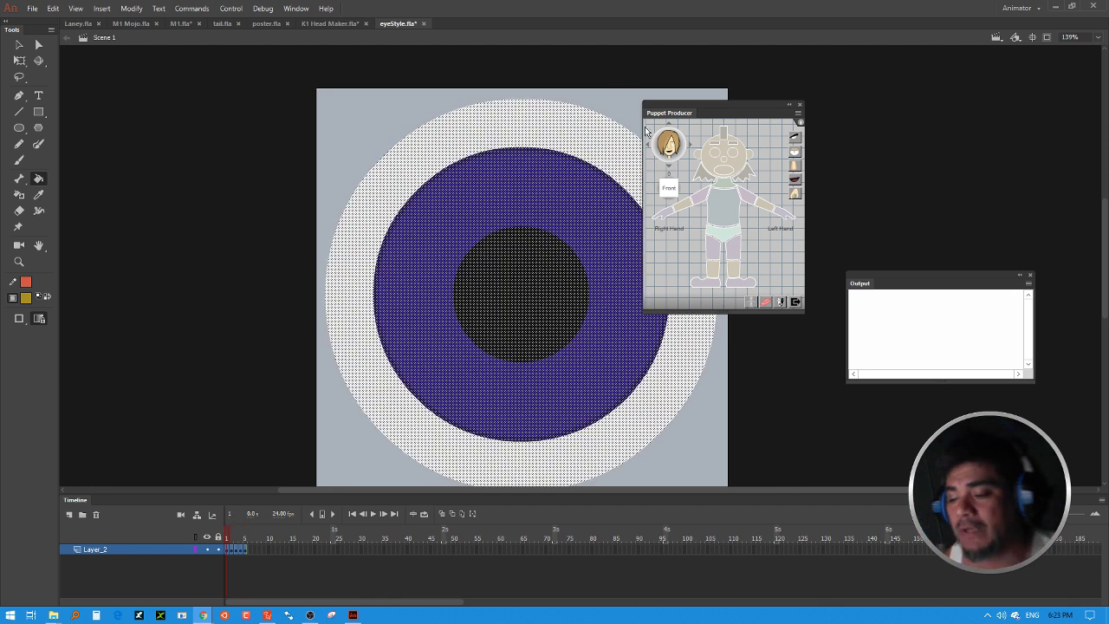
Deselect the eye artwork with the Selection tool and minimize the program to show the desktop.
left_click(19, 44)
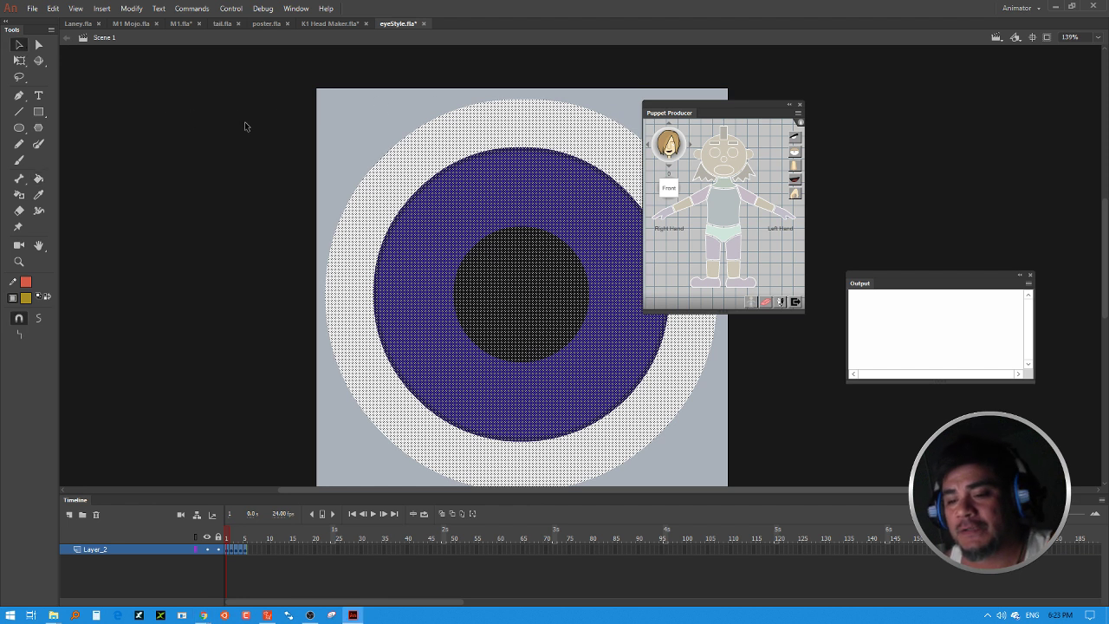
left_click(245, 126)
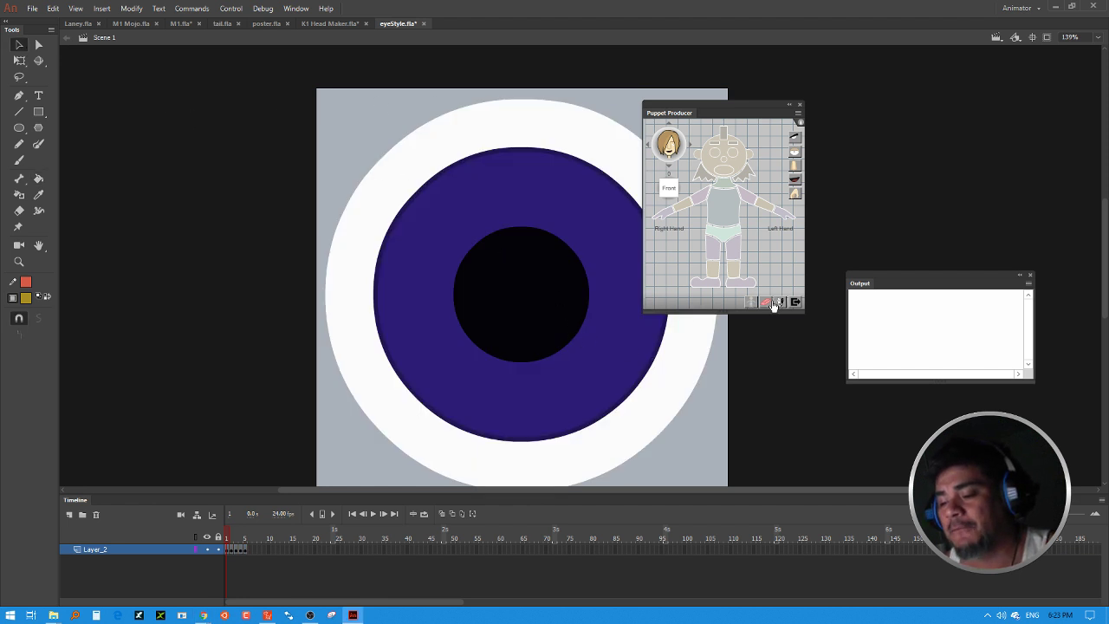
left_click(1056, 7)
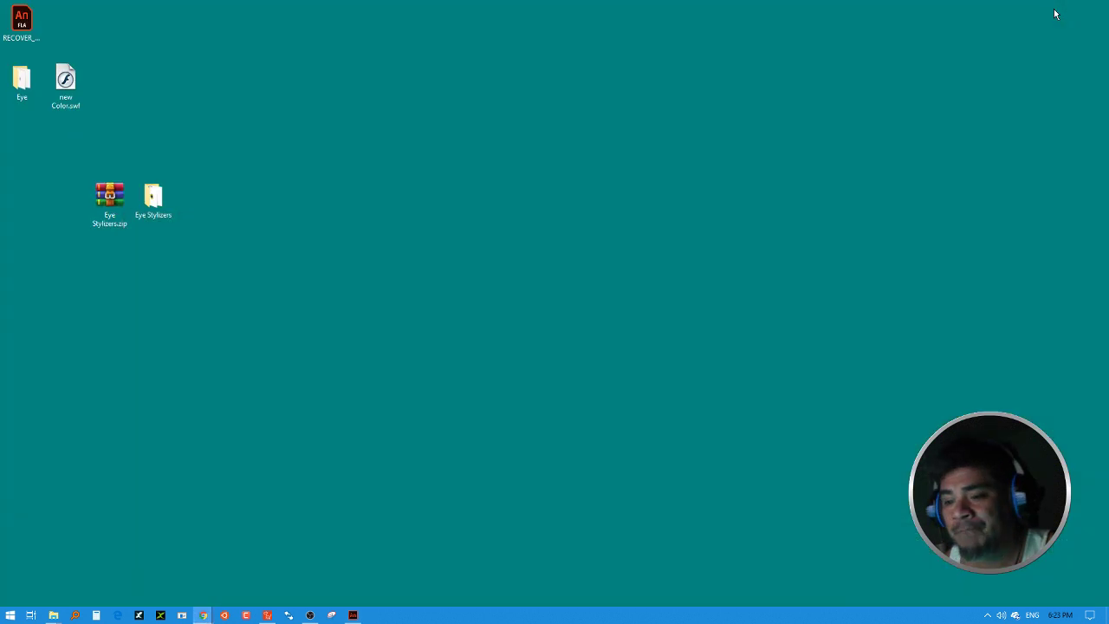
Open the Eye folder on the desktop and reposition its window to show the exported SWF files.
double_click(28, 84)
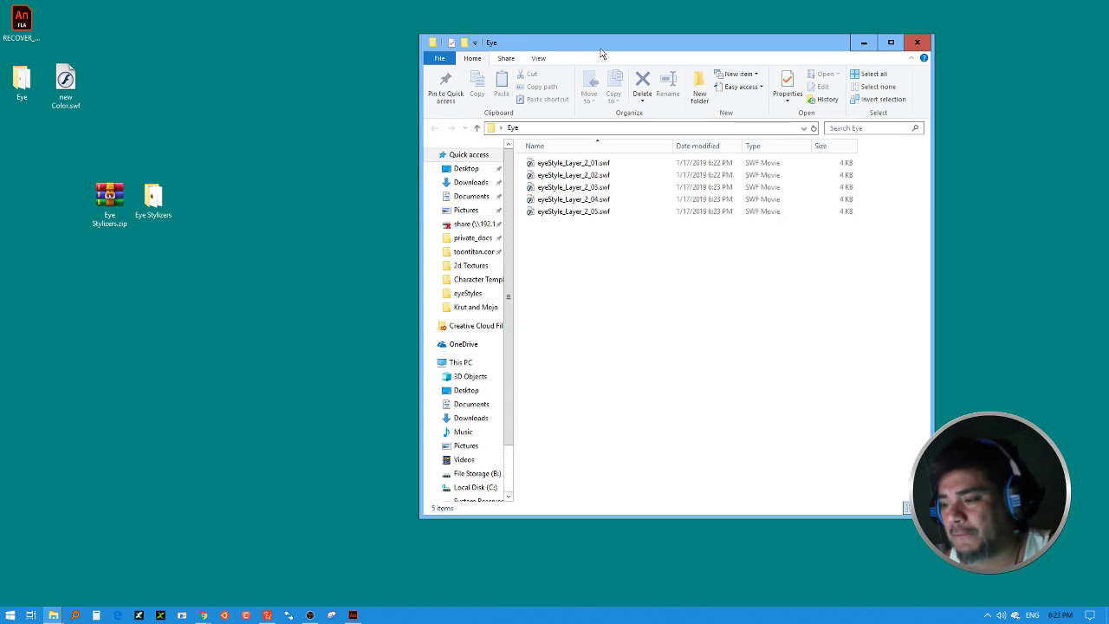
left_click_drag(601, 54, 326, 55)
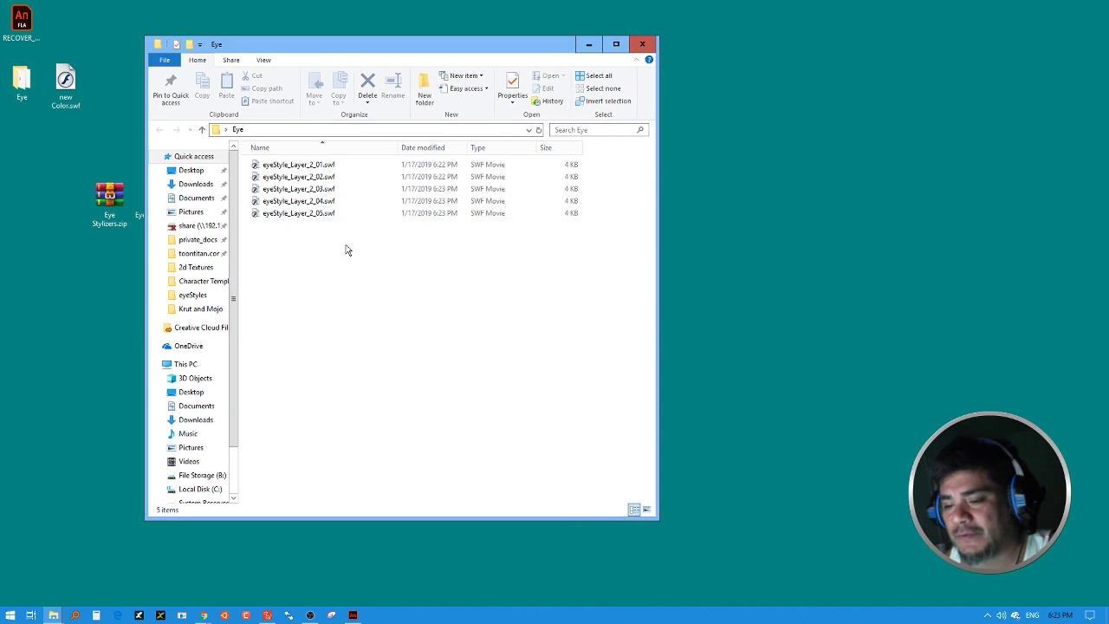
left_click_drag(347, 250, 276, 163)
left_click(304, 258)
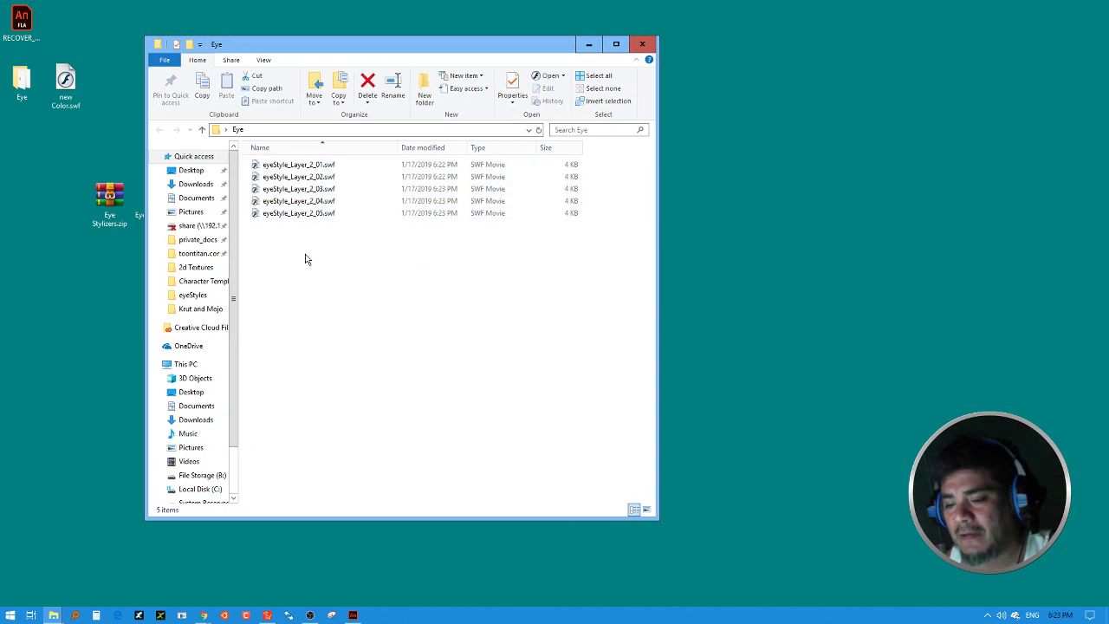
Preview the exported eye SWF files 01 to 04 one at a time, closing the player after each.
double_click(260, 169)
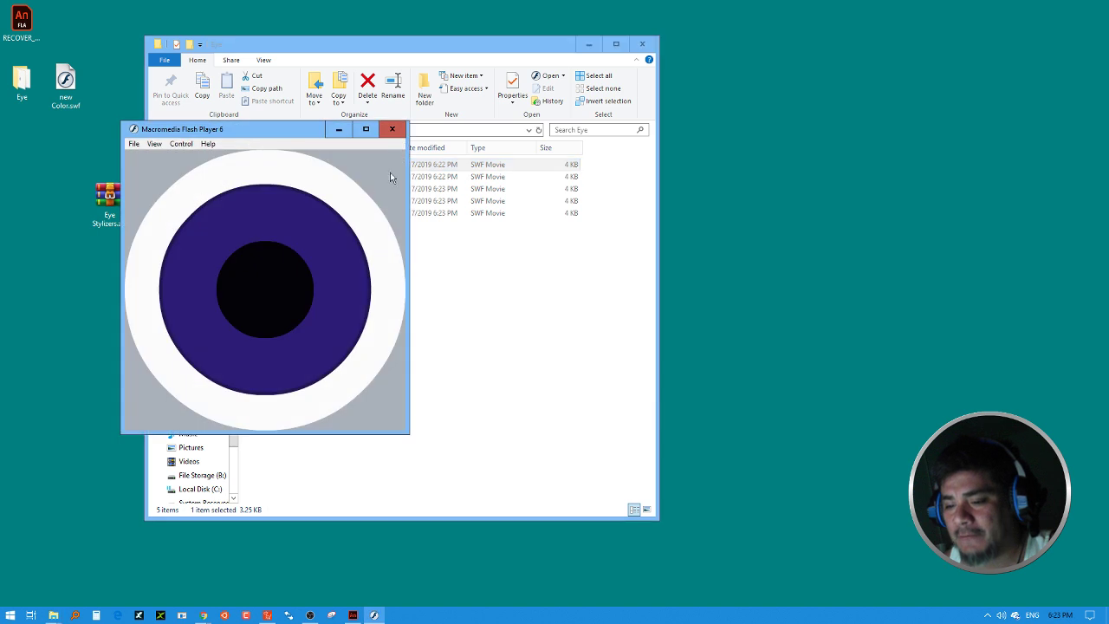
left_click(400, 133)
left_click(256, 178)
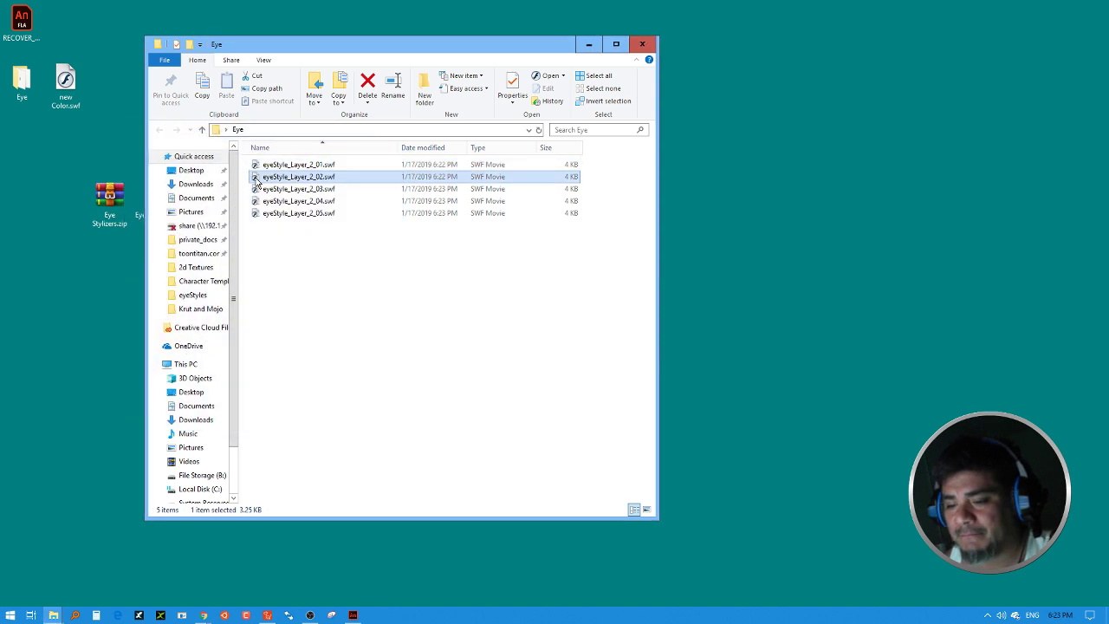
double_click(257, 179)
left_click(408, 143)
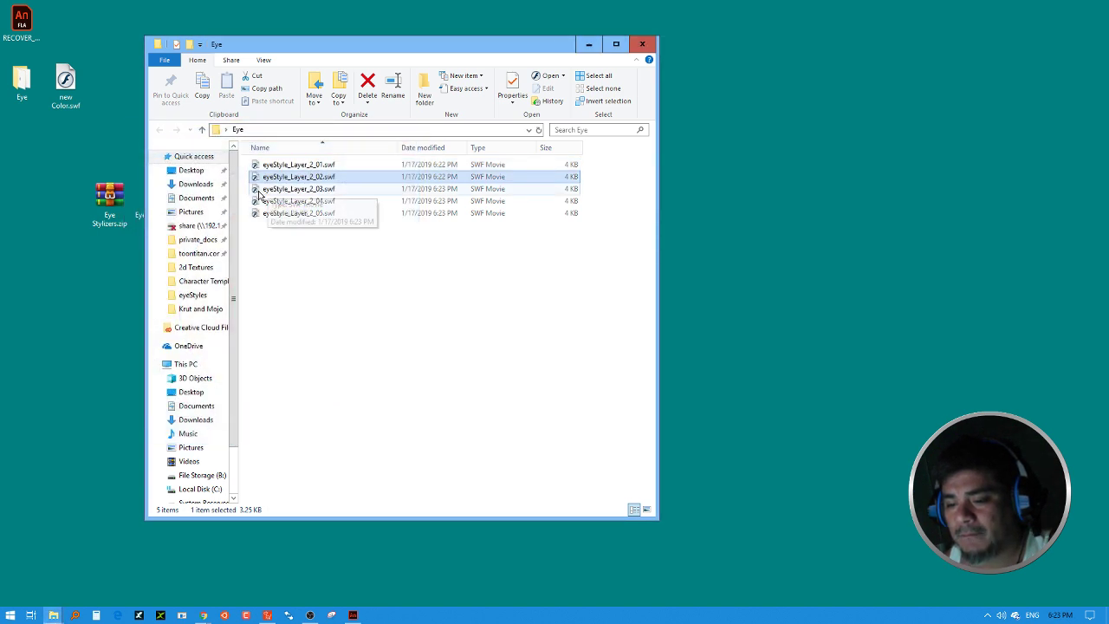
double_click(258, 189)
left_click(294, 23)
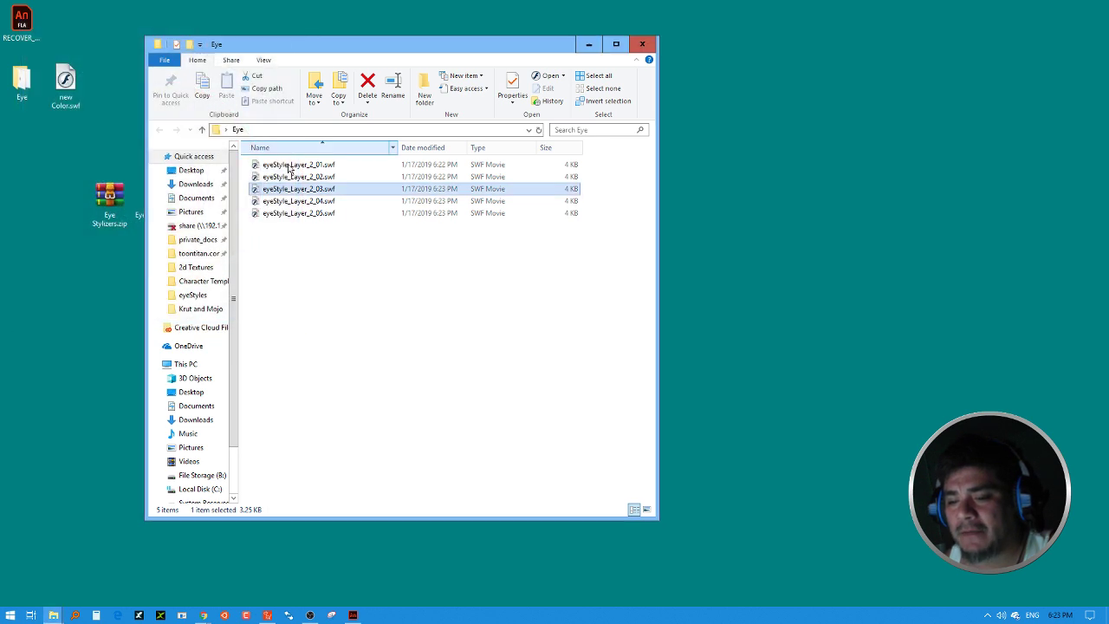
double_click(258, 201)
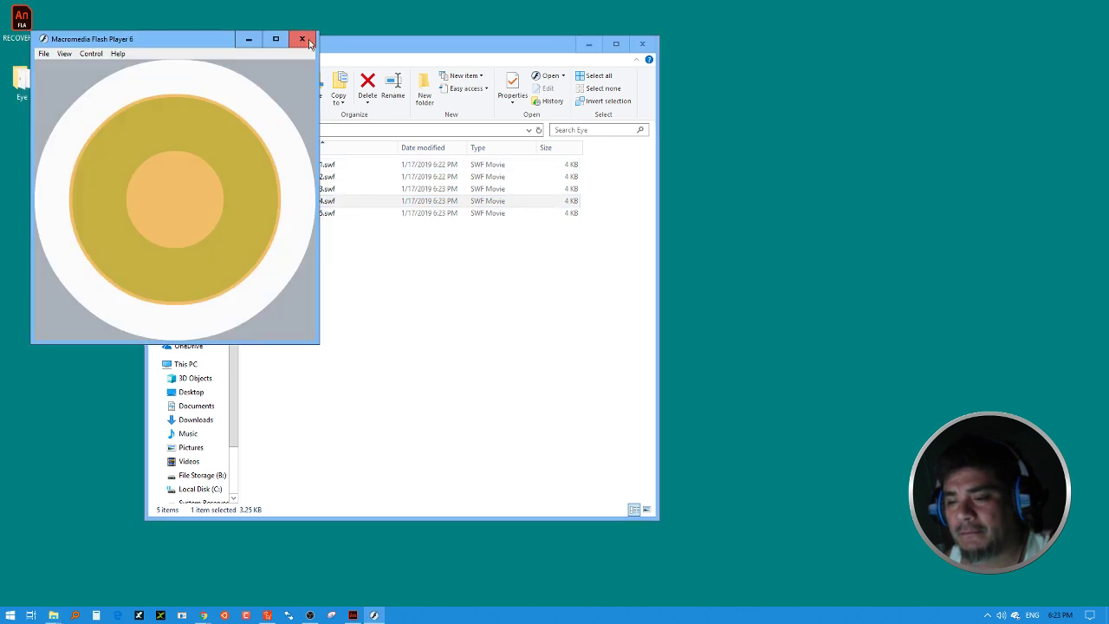
left_click(302, 40)
double_click(321, 164)
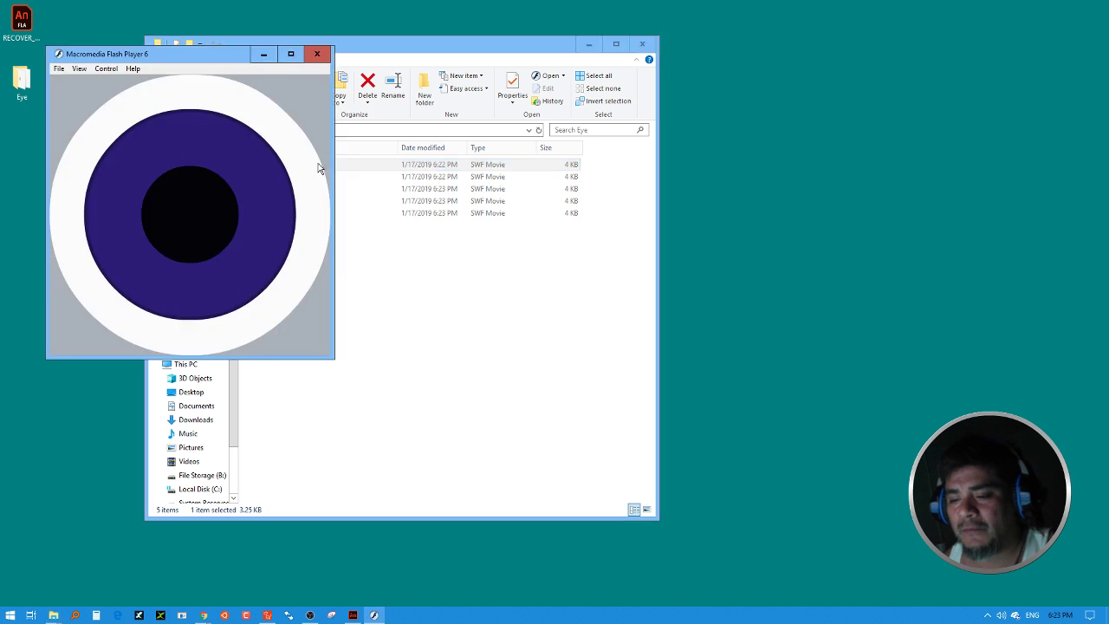
left_click(317, 53)
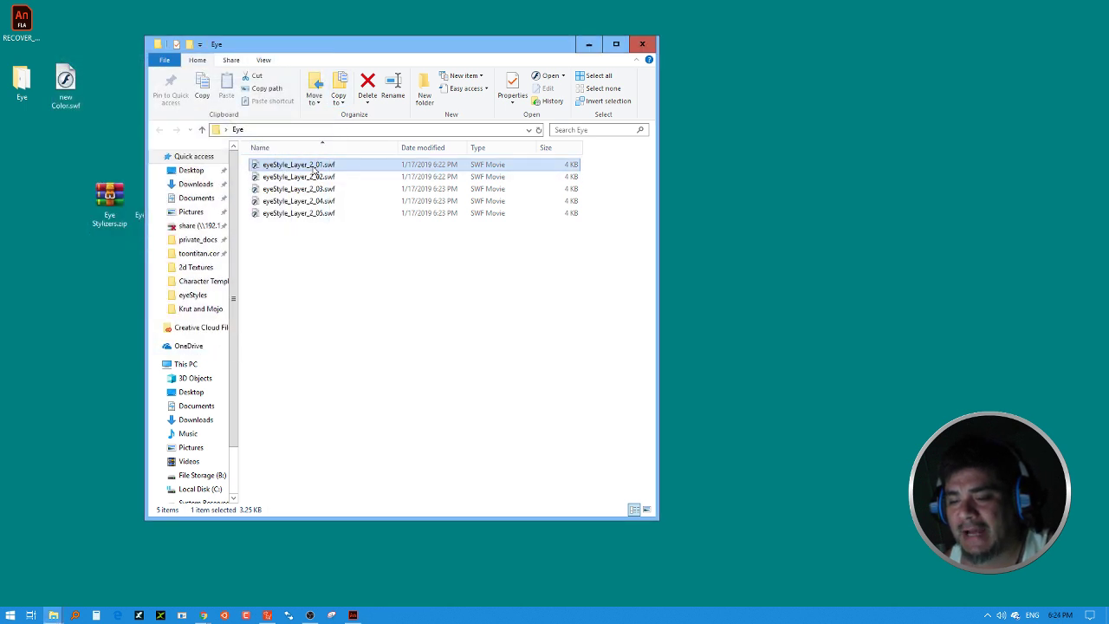
Rename eyeStyle_Layer_2_01.swf to eye1.swf and eyeStyle_Layer_2_02.swf to eye2.swf.
key("F2")
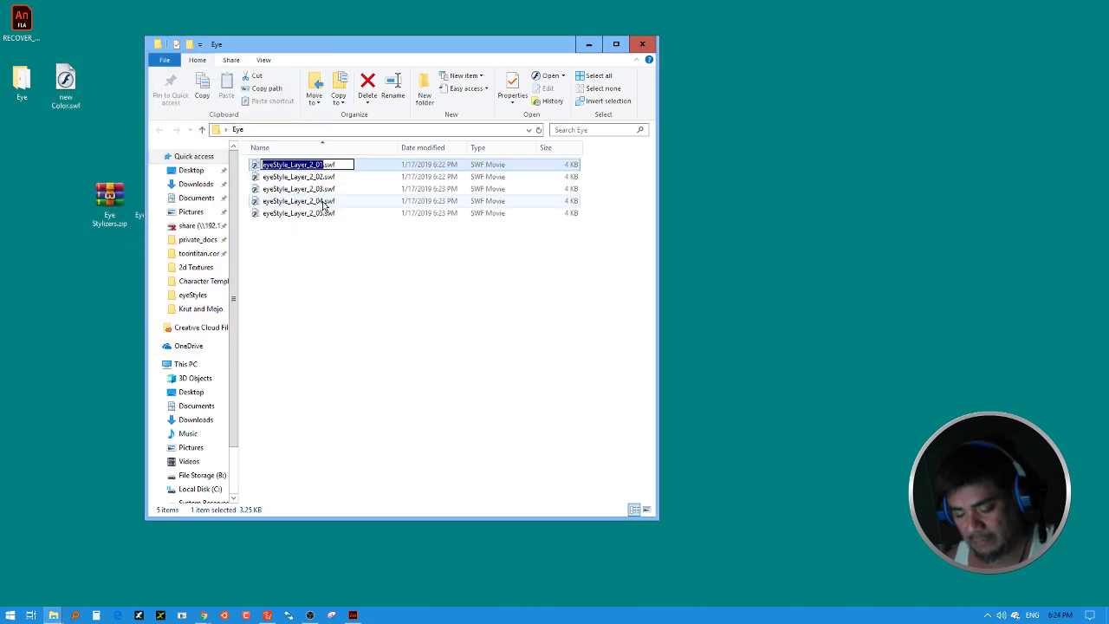
type("eye1")
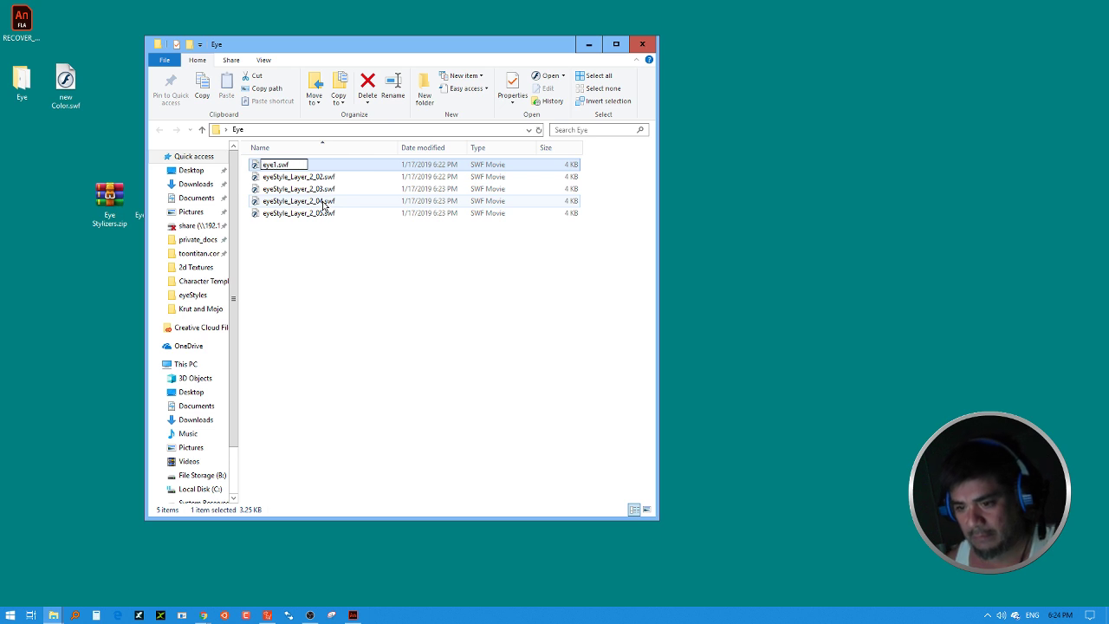
left_click(293, 178)
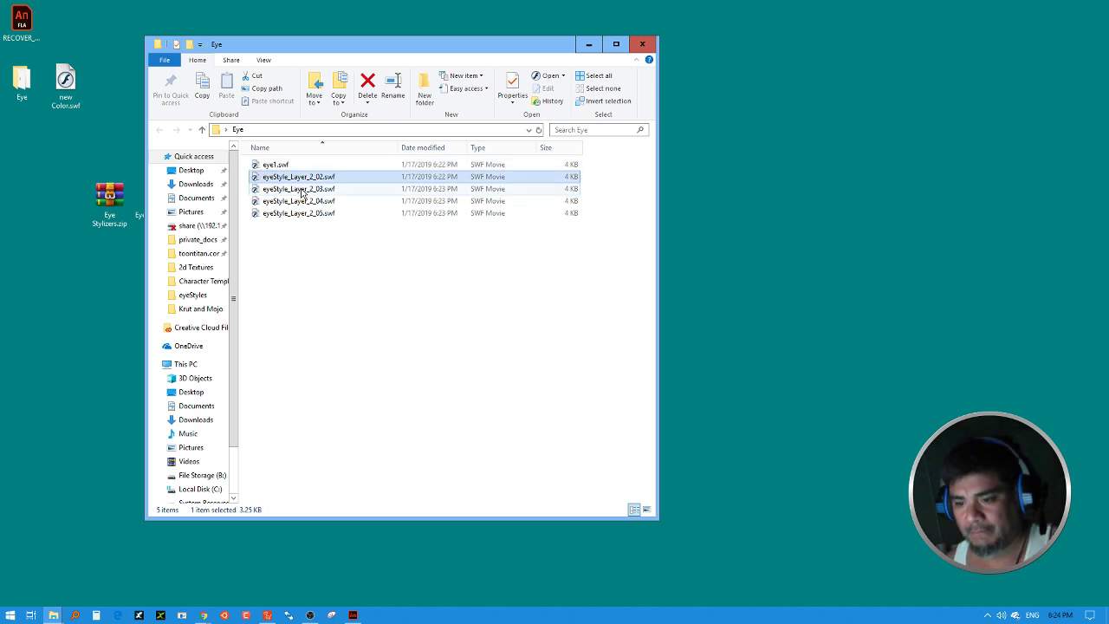
key("F2")
type("eye2.swf")
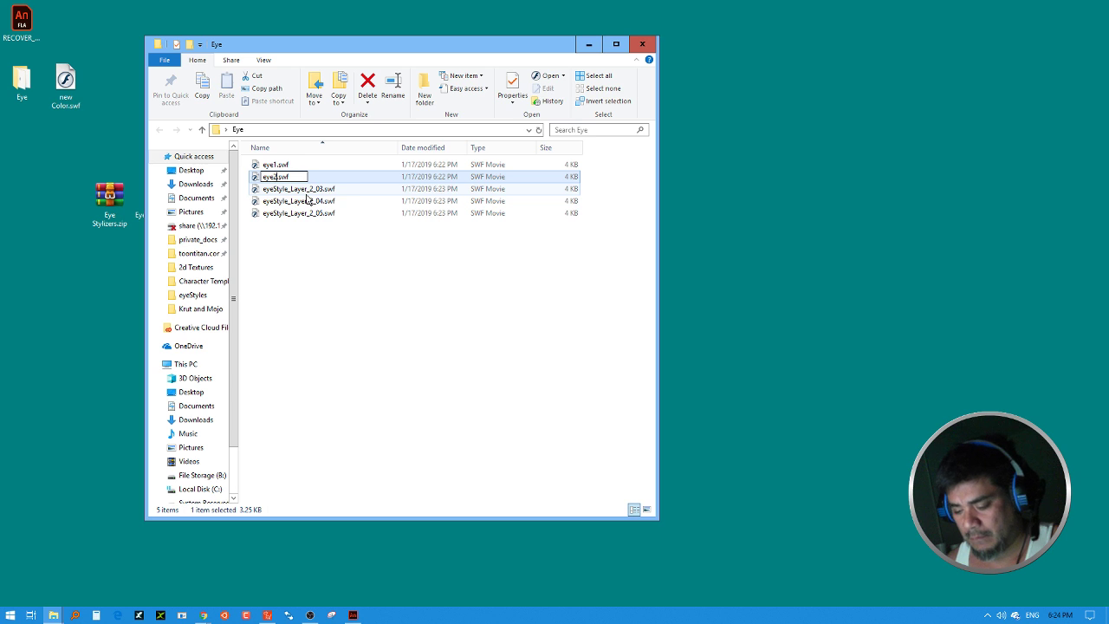
type("2")
key("Return")
Rename eyeStyle_Layer_2_03.swf to eye3.swf.
double_click(283, 192)
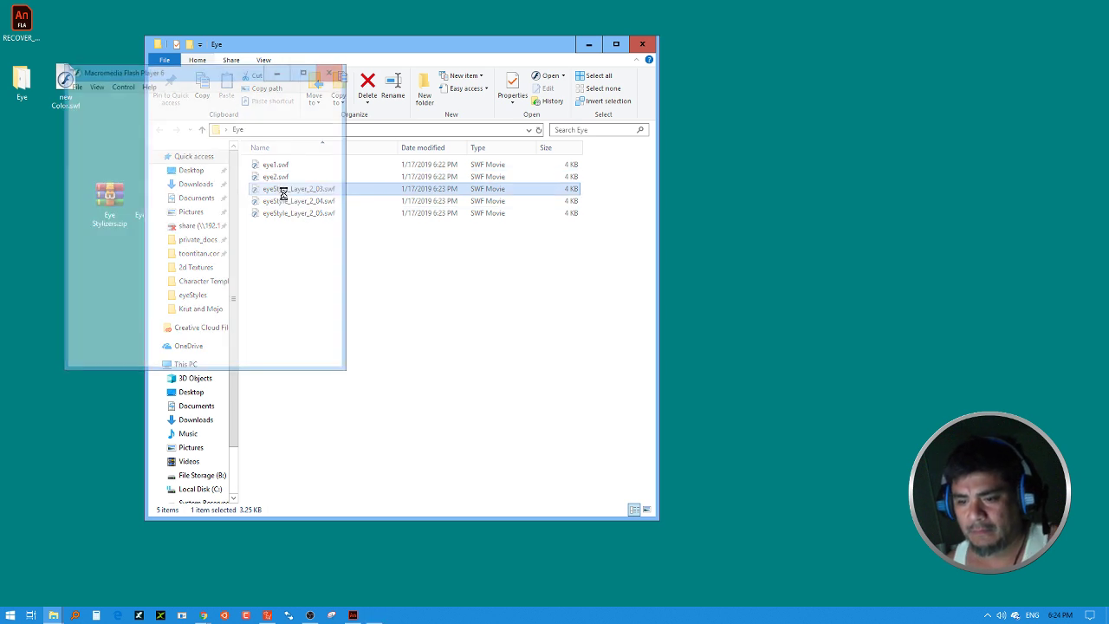
left_click(334, 70)
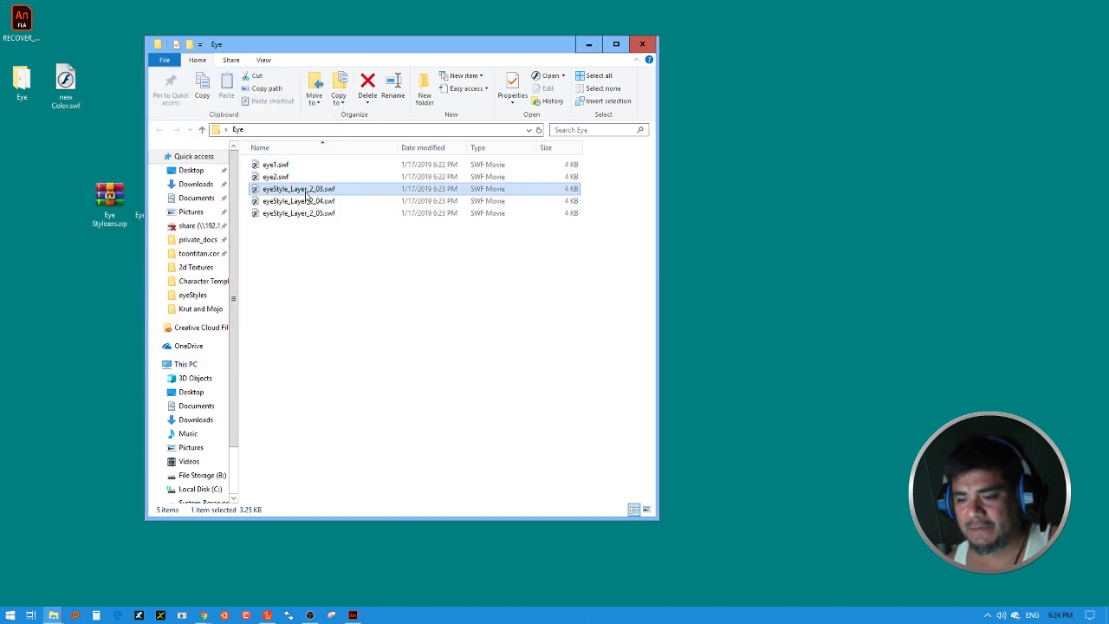
key("F2")
type("eye")
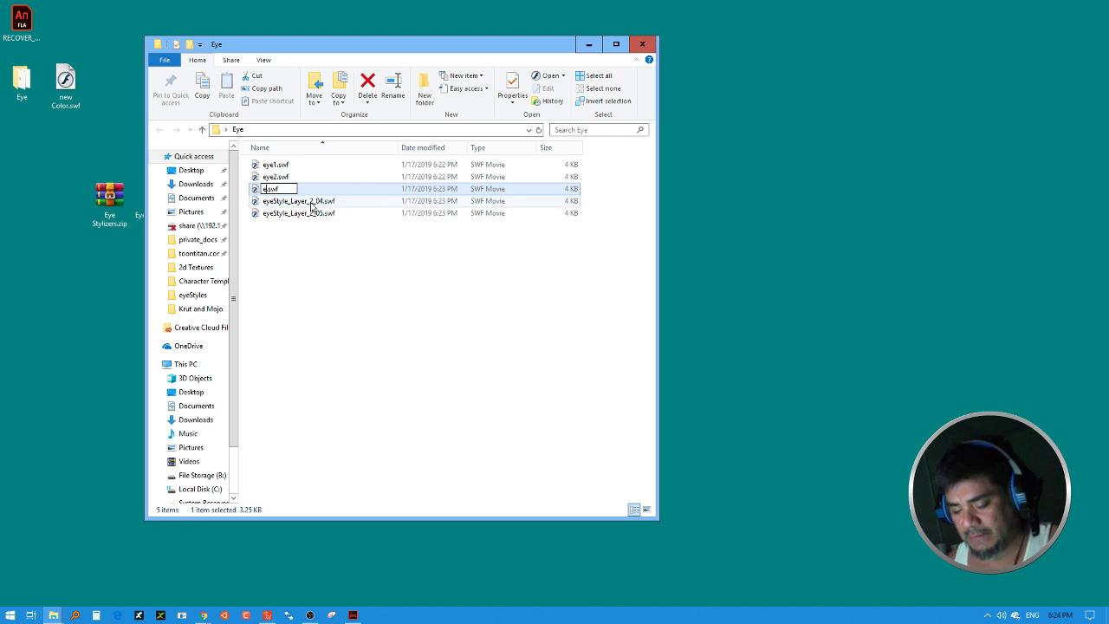
key("Return")
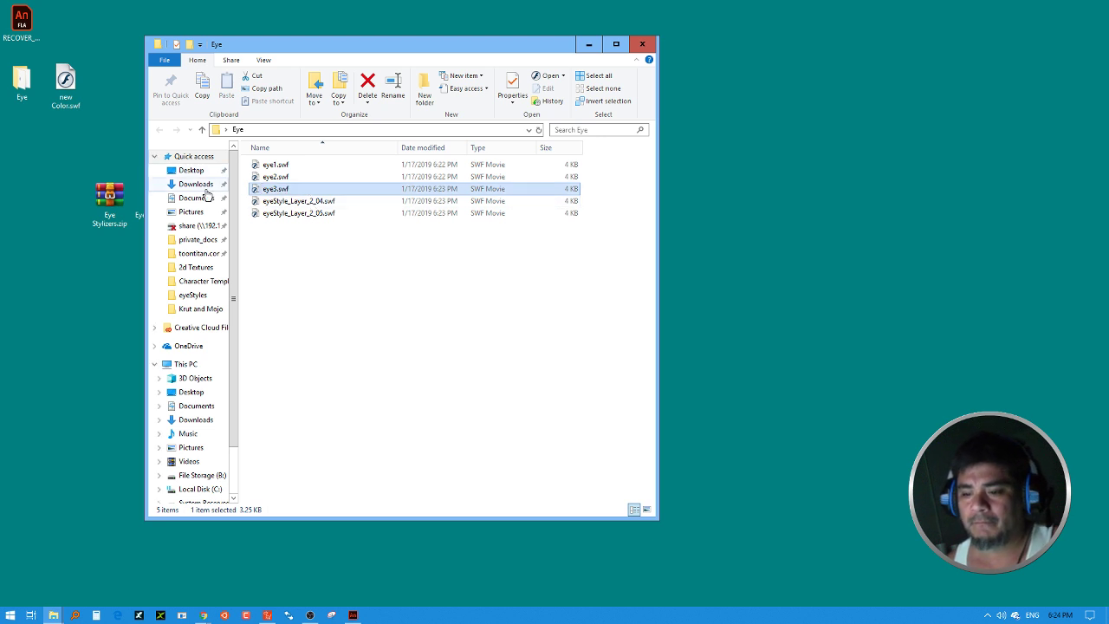
Rename eyeStyle_Layer_2_04.swf to eye4.swf and eyeStyle_Layer_2_05.swf to eye5.swf.
left_click(291, 201)
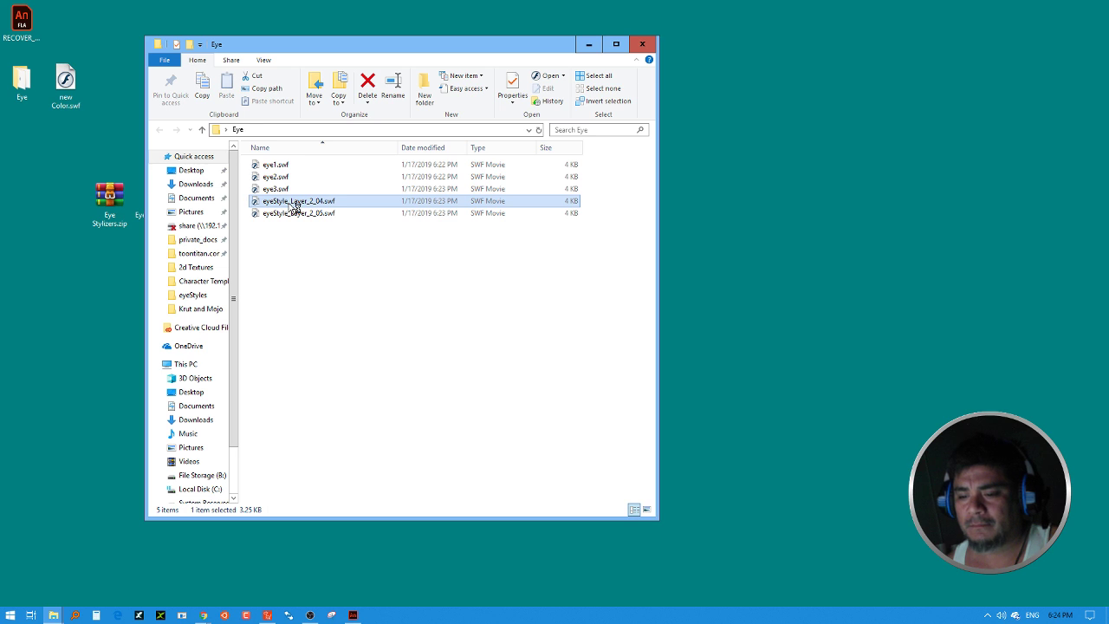
double_click(294, 205)
left_click(343, 84)
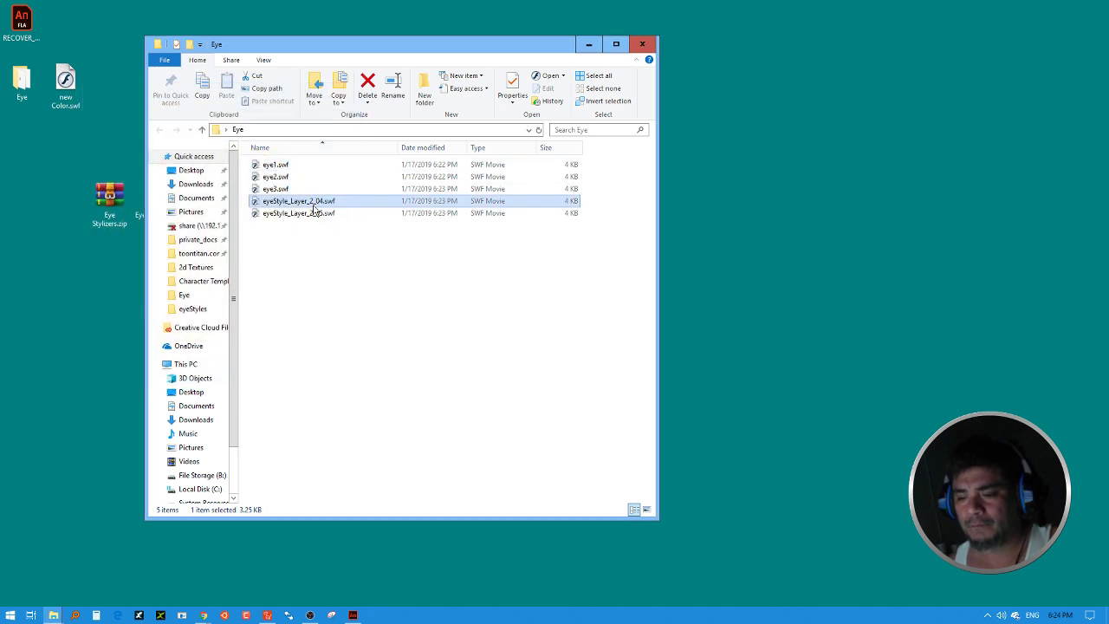
key("F2")
type("eye4.swf")
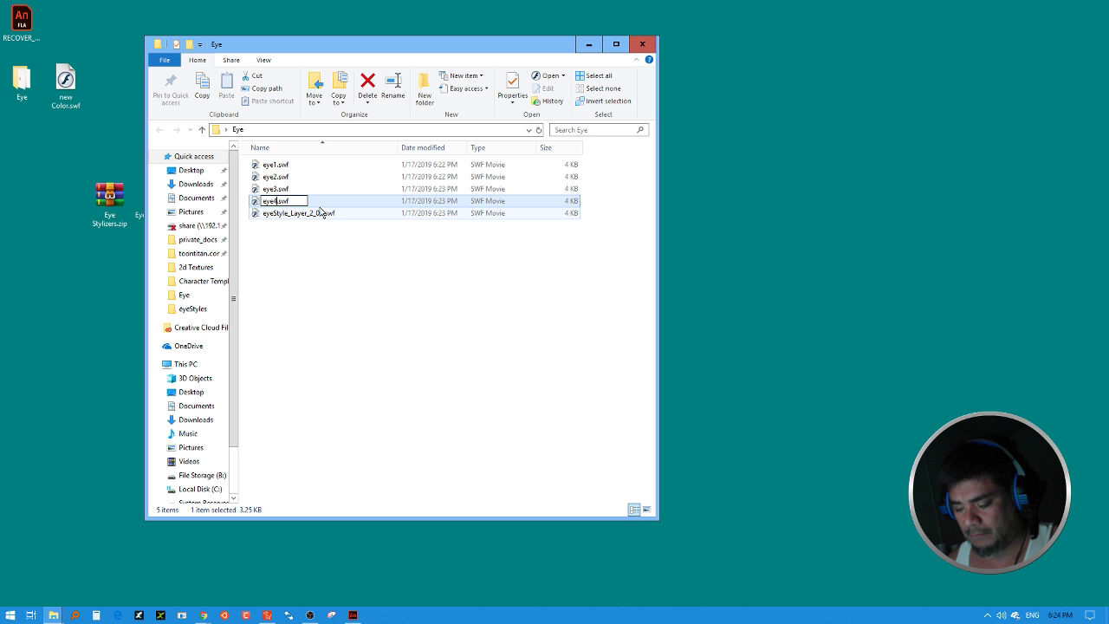
key("Return")
left_click(302, 216)
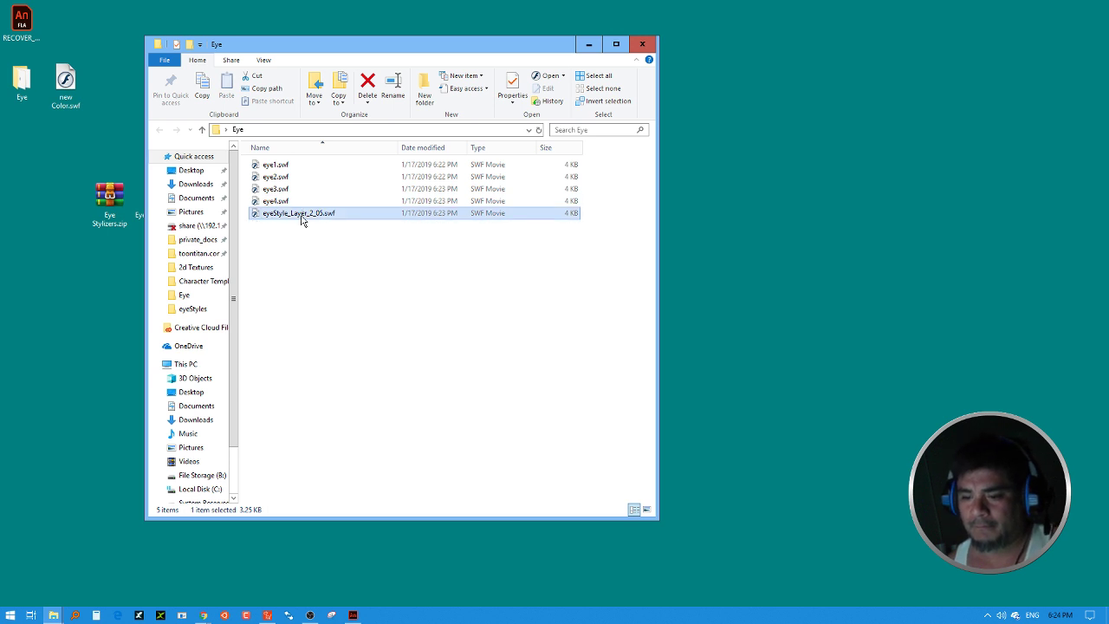
key("F2")
type("eye5.swf")
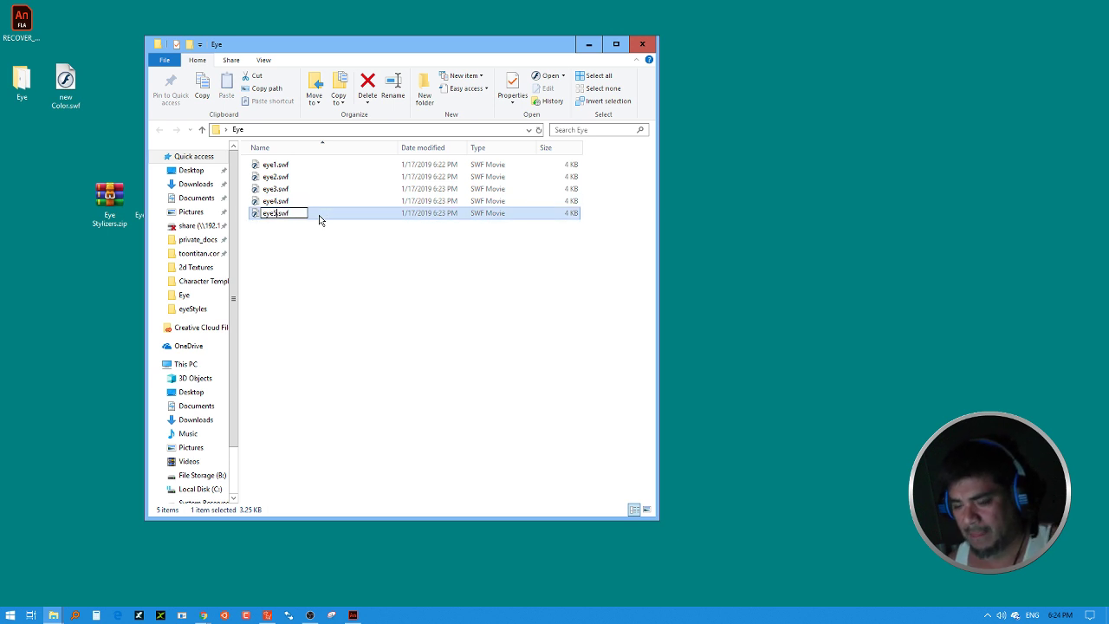
key("Return")
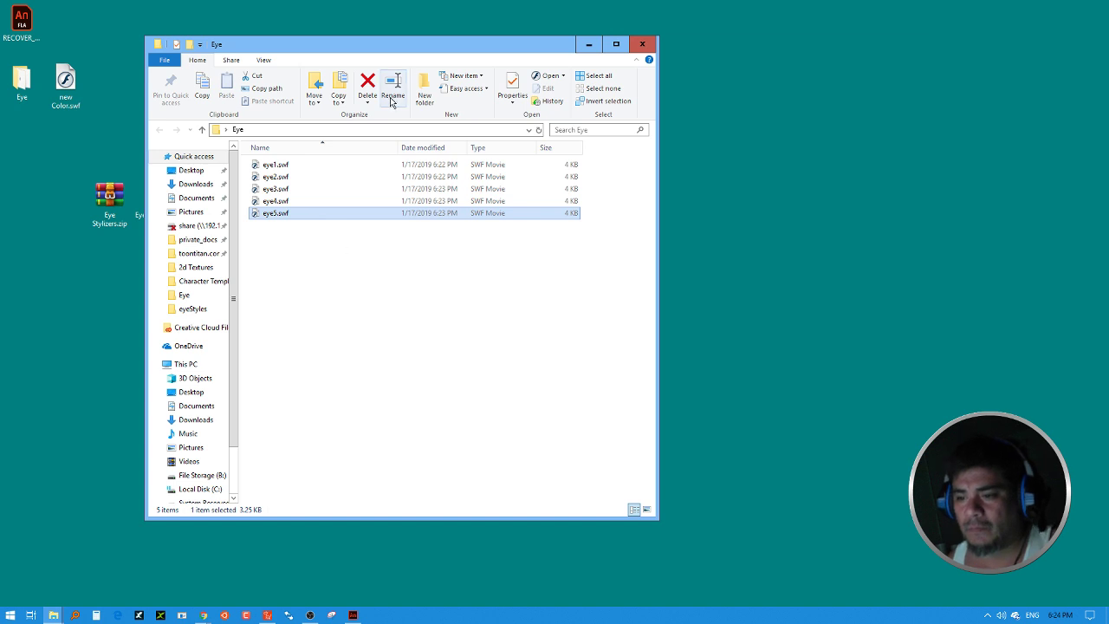
Switch to CrazyTalk Animator 3 and arrange its window beside the Eye folder so the SWF files stay accessible.
left_click_drag(382, 52, 286, 59)
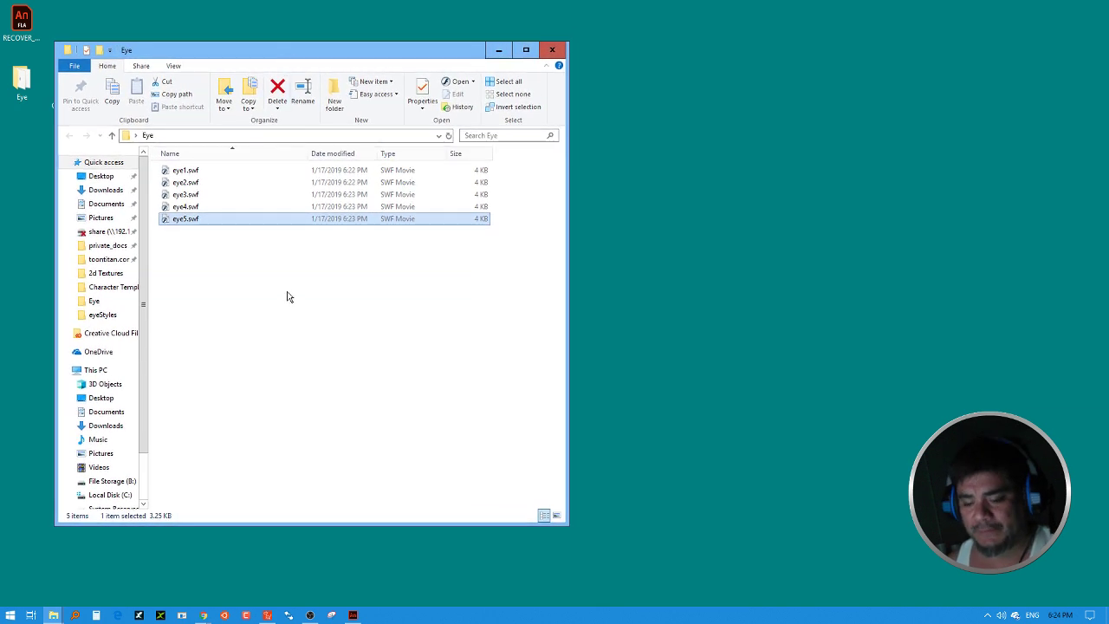
left_click(267, 614)
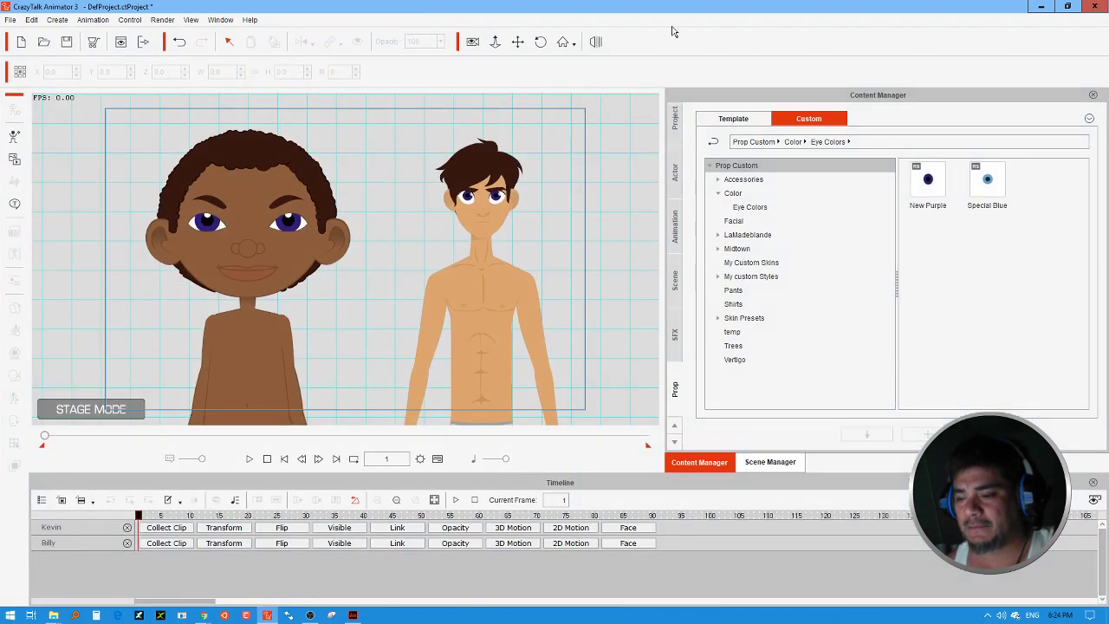
double_click(529, 17)
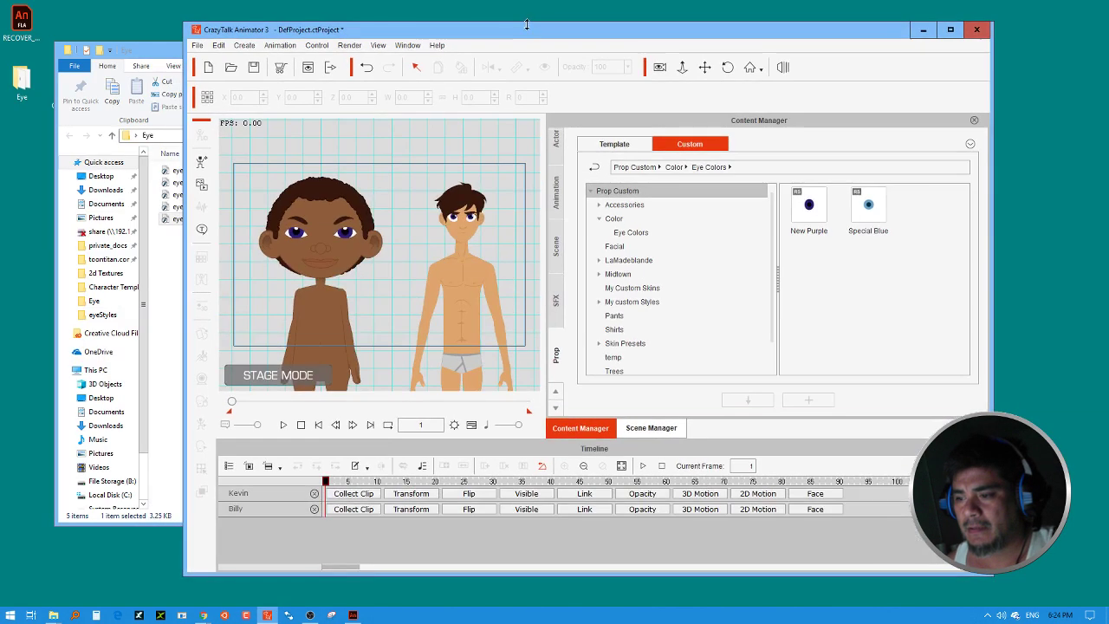
left_click_drag(529, 29, 639, 88)
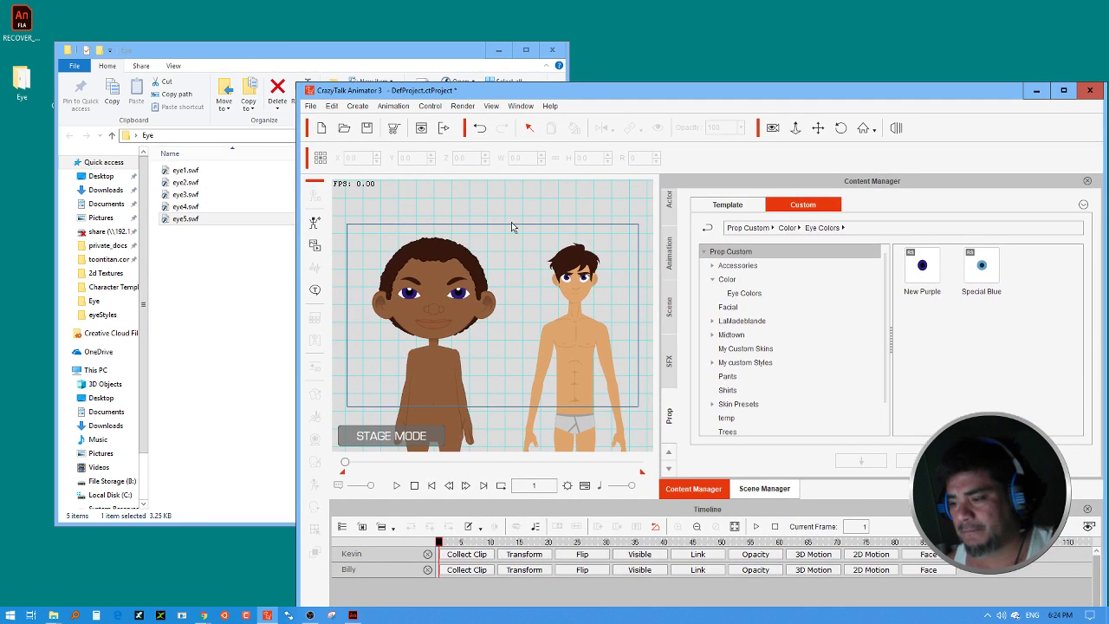
Import eye1.swf from the Eye folder into the stage's upper-left area at about X -248, Y 308.
left_click(795, 127)
left_click_drag(544, 202, 572, 589)
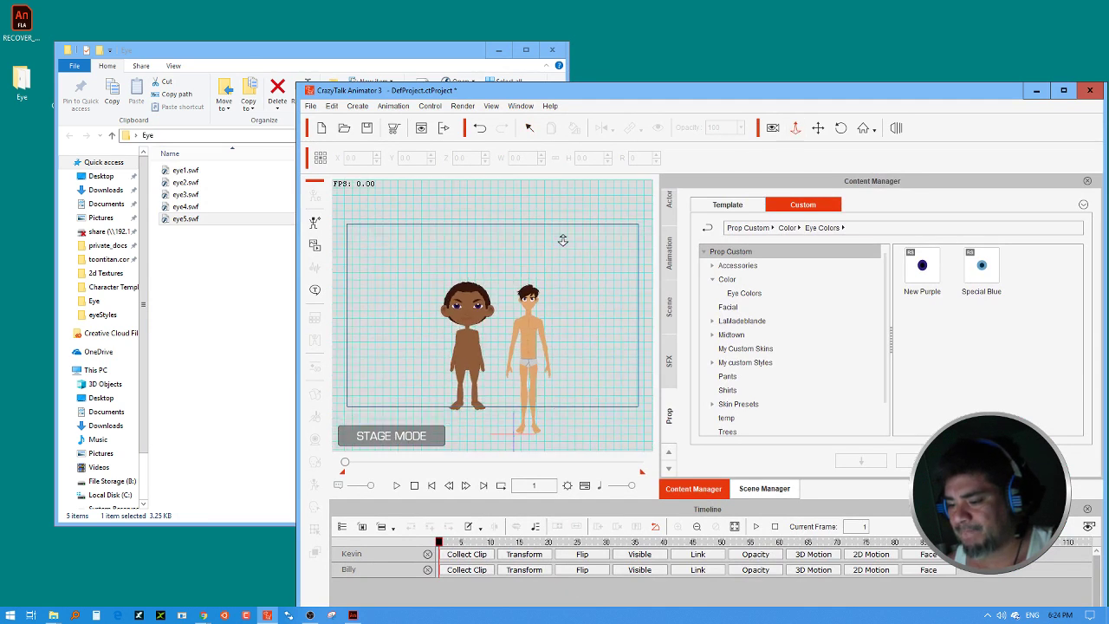
left_click_drag(368, 271, 371, 235)
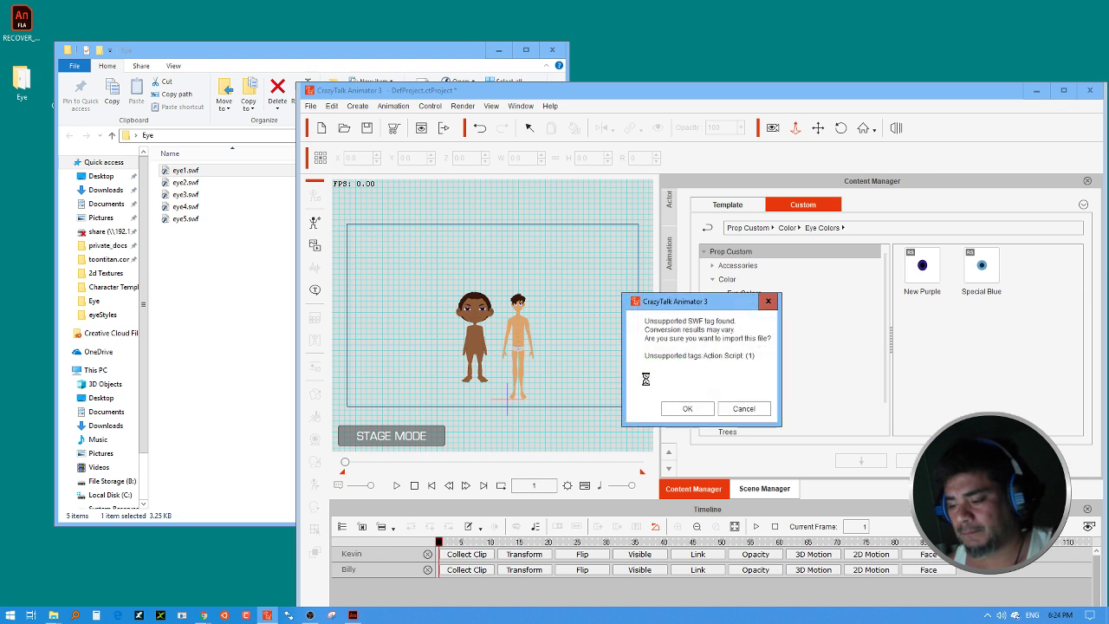
left_click(687, 408)
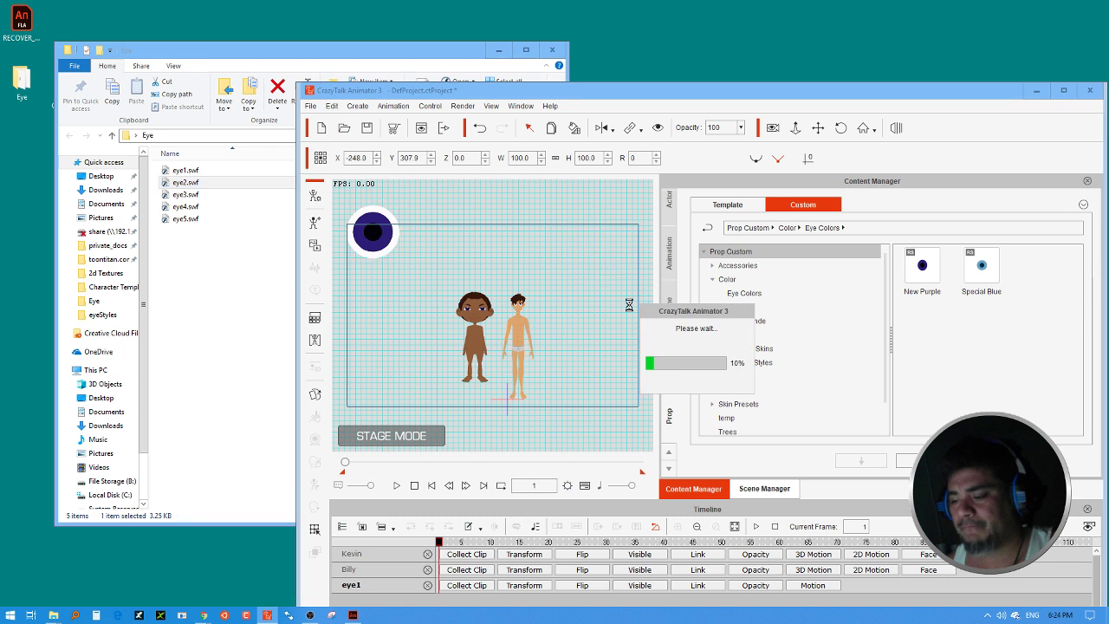
Import eye2.swf onto the stage and place it just right of the purple eye, at about X -134, Y 310.
left_click(696, 408)
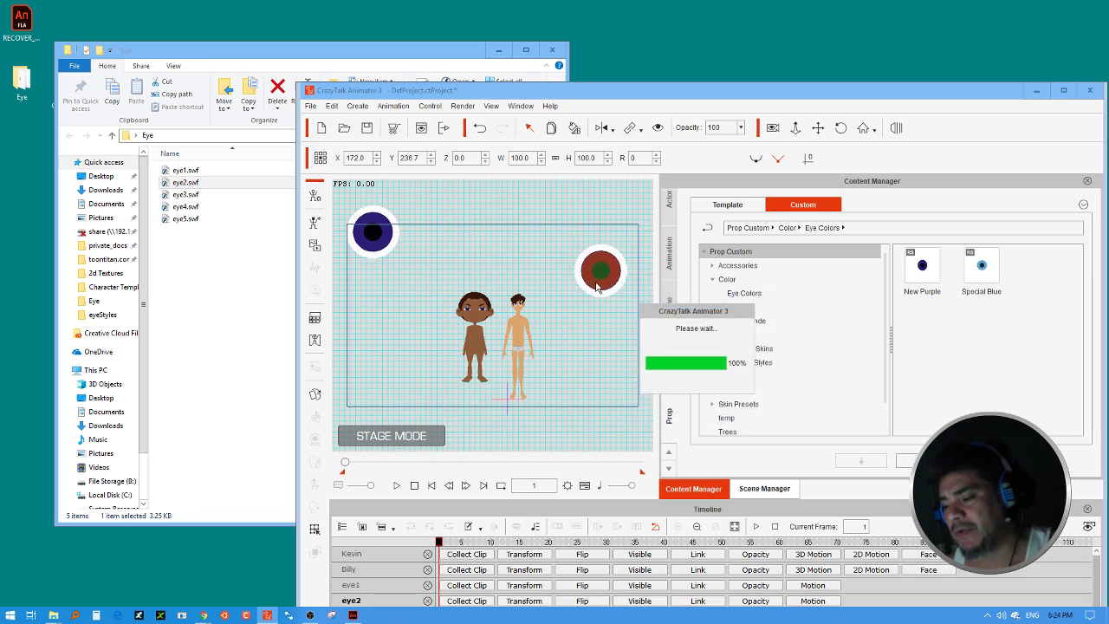
left_click(612, 288)
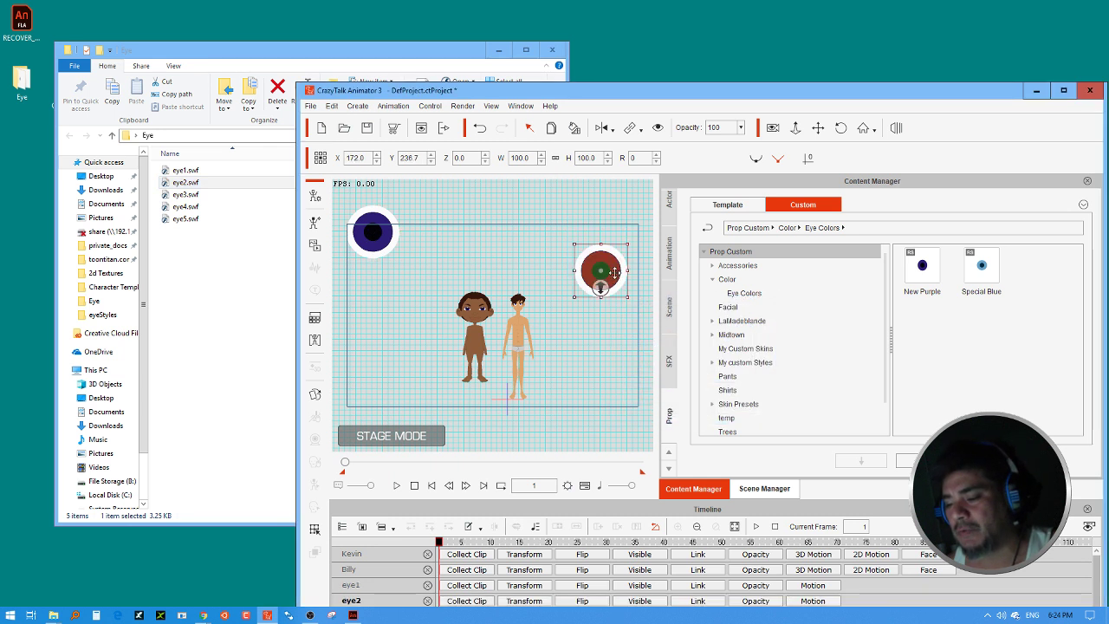
left_click_drag(614, 273, 448, 233)
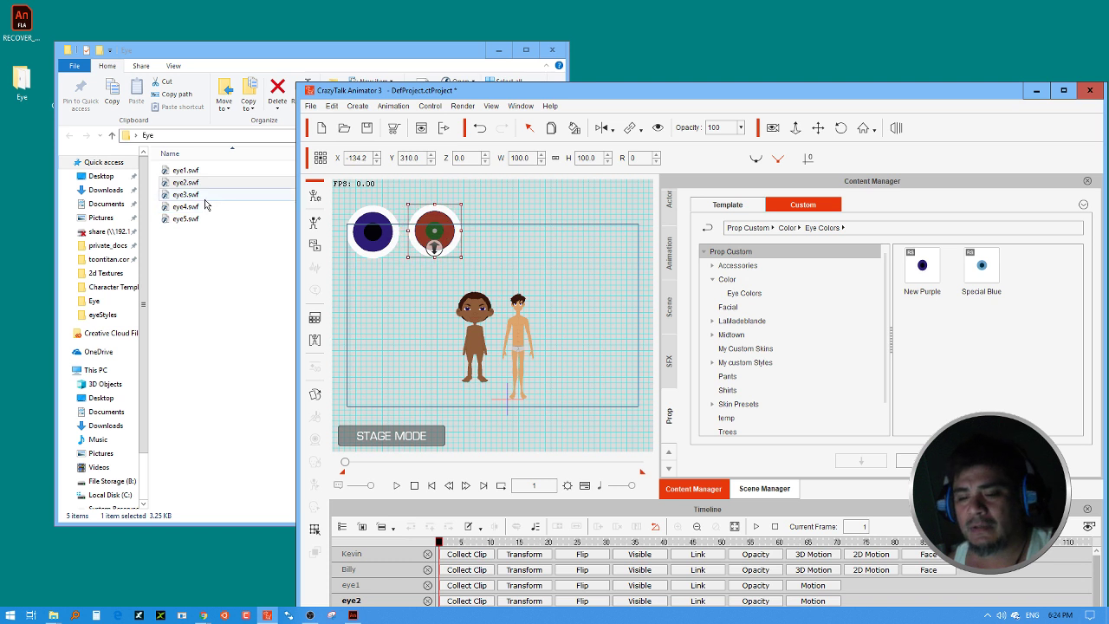
Import eye3.swf onto the stage and place it just right of the second eye, at about X -25, Y 303.
left_click_drag(242, 195, 512, 258)
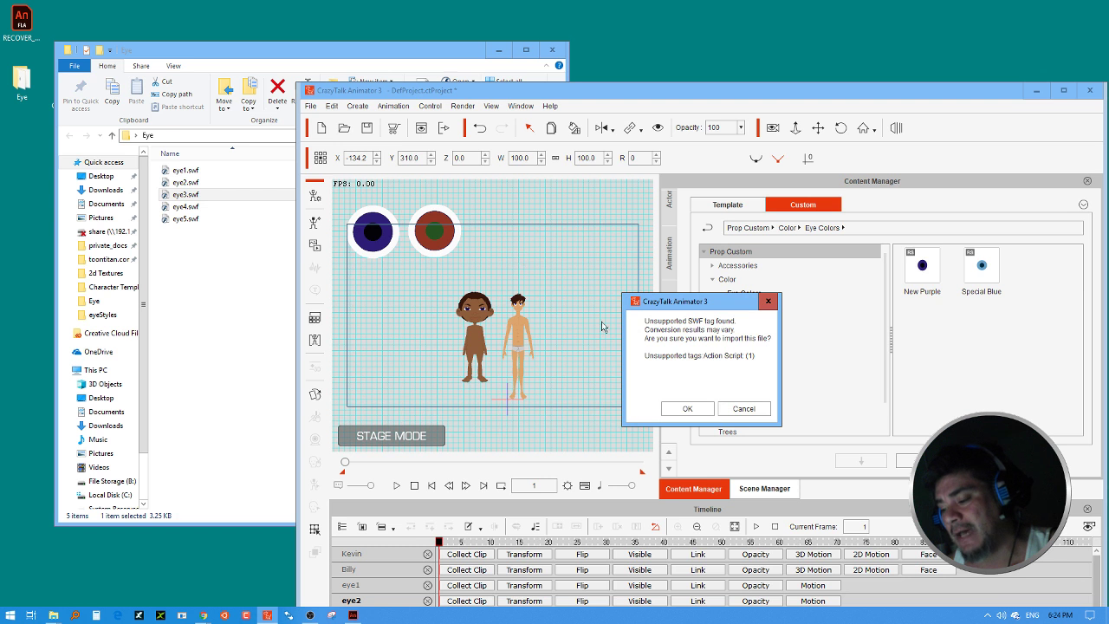
left_click(687, 409)
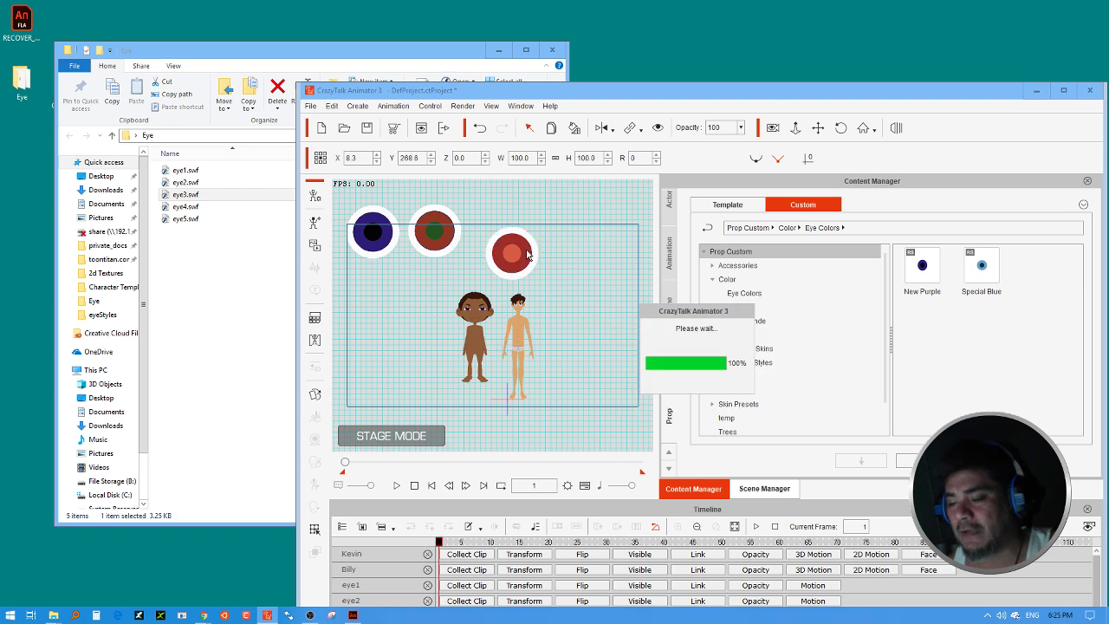
left_click_drag(524, 251, 515, 236)
Import eye4.swf from the Eye folder onto the stage right of the red eye, at about X 90, Y 277.
left_click(184, 207)
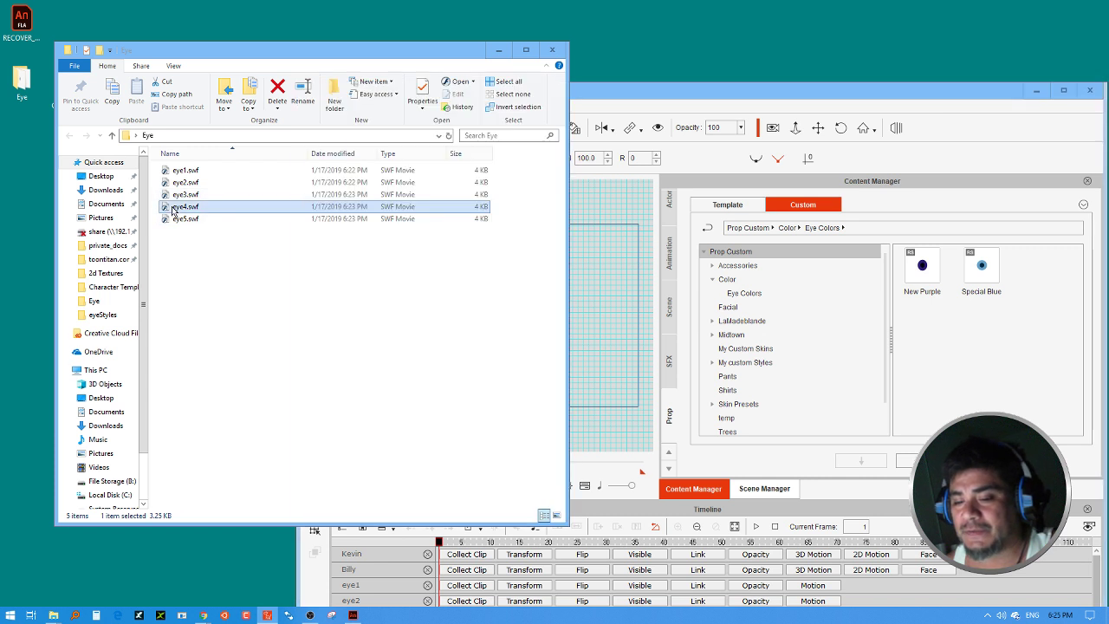
left_click_drag(180, 212, 564, 256)
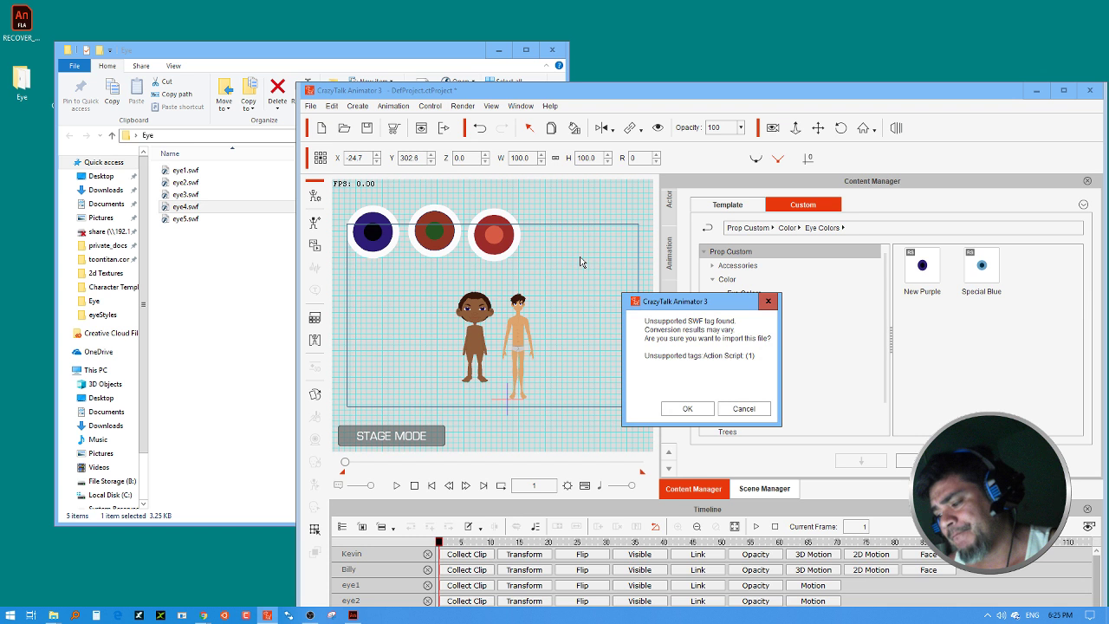
left_click(681, 409)
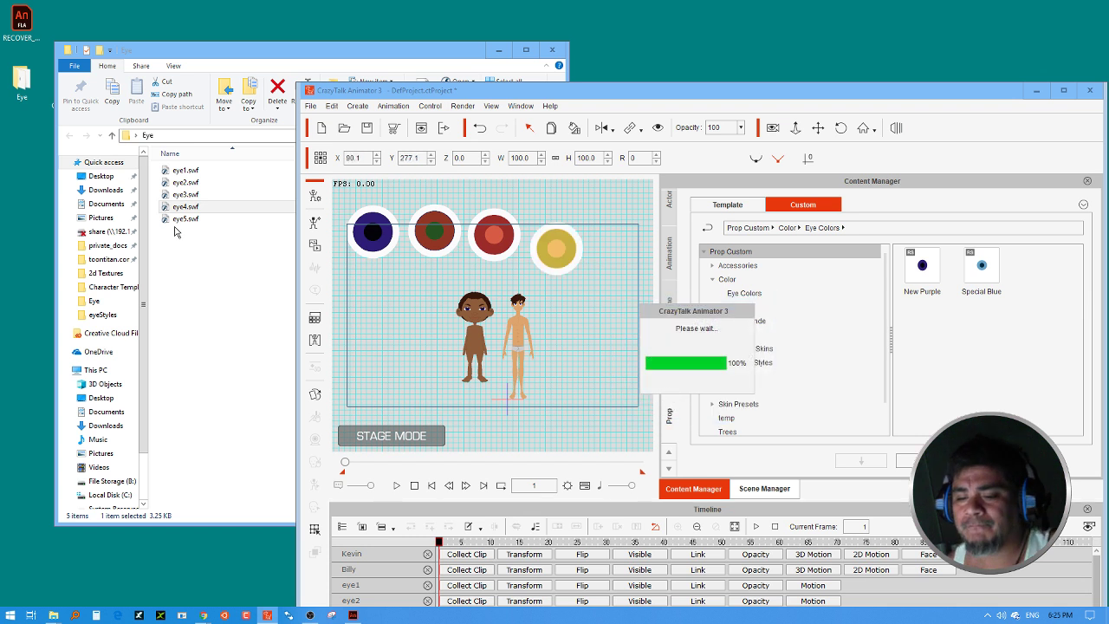
Import eye5.swf onto the stage below and right of the yellow eye, at about X 188, Y 207, and maximize the window.
left_click(179, 221)
left_click_drag(178, 220, 609, 288)
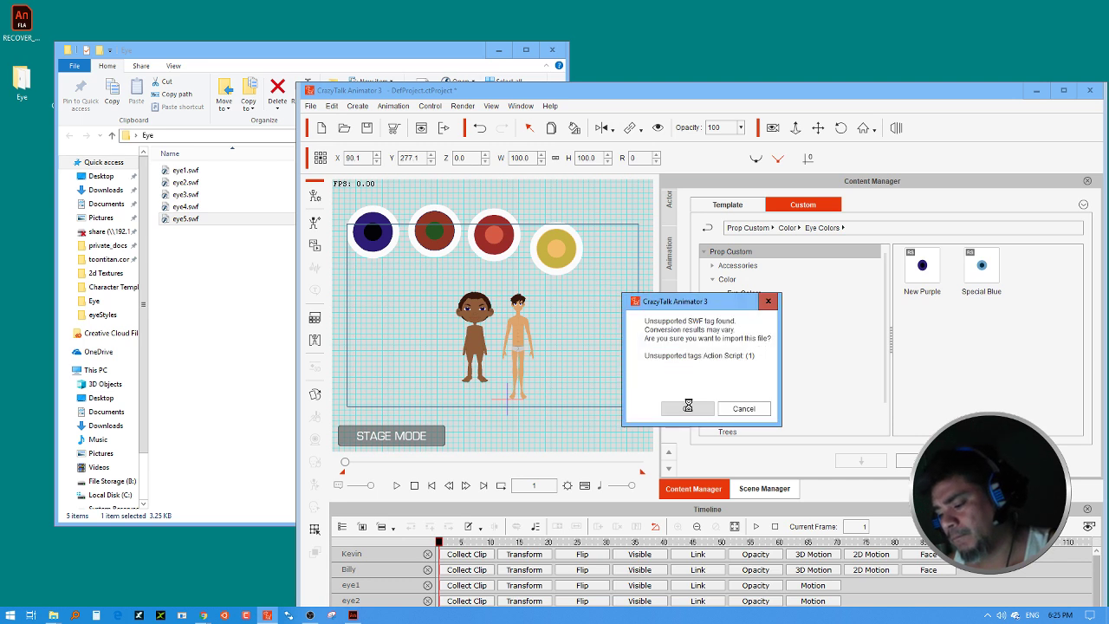
left_click(688, 407)
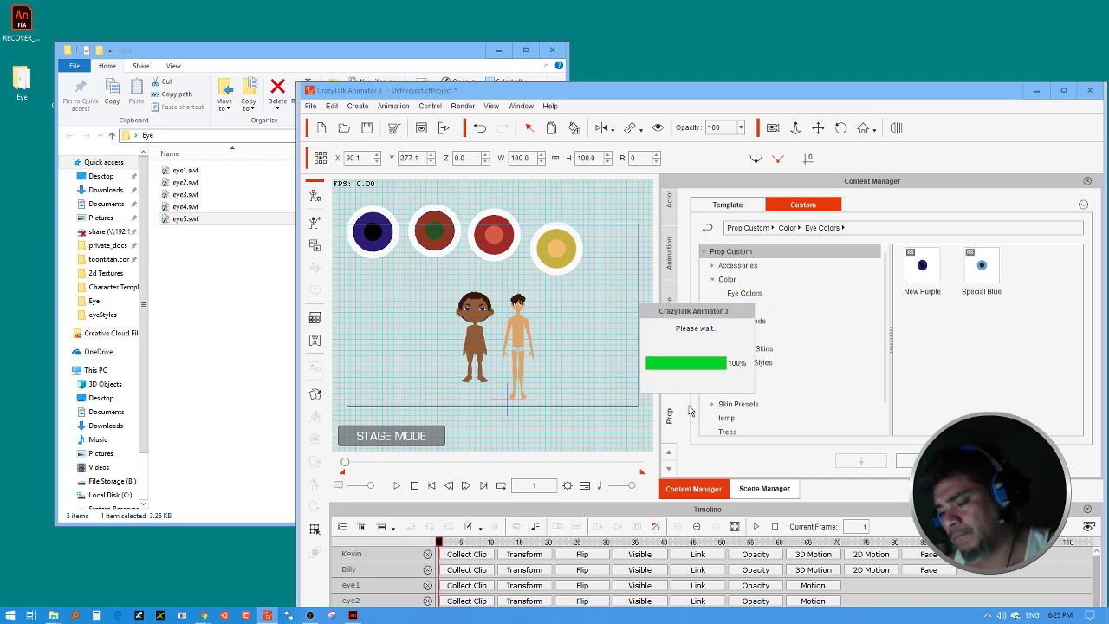
double_click(732, 95)
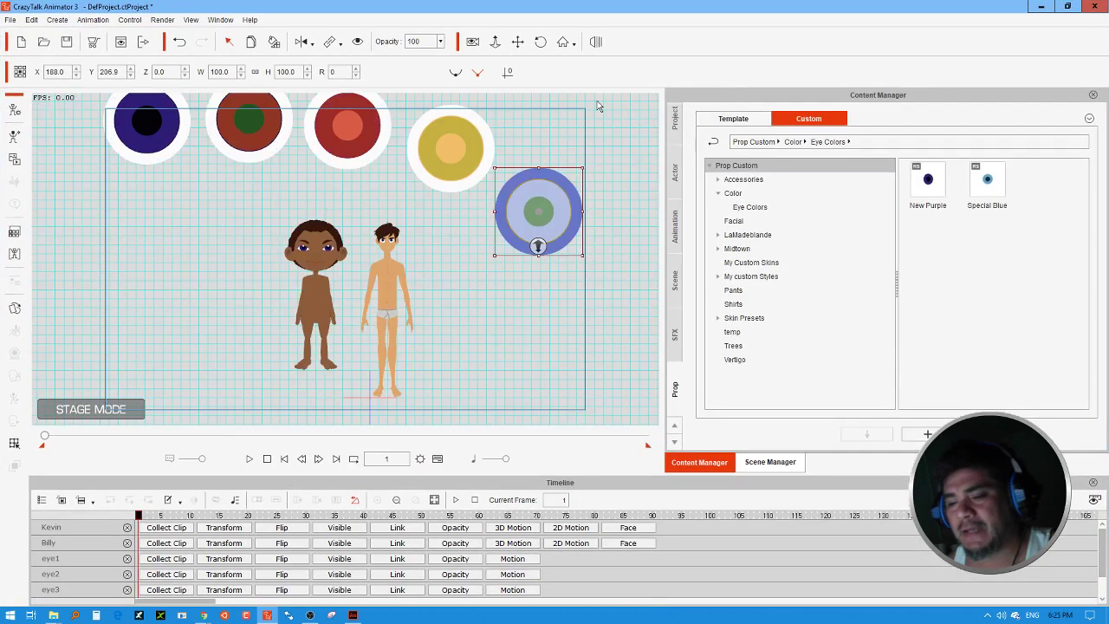
Open the red eye3 prop in Composer mode and bring up the Vector Grouping Tool for it.
left_click(163, 147)
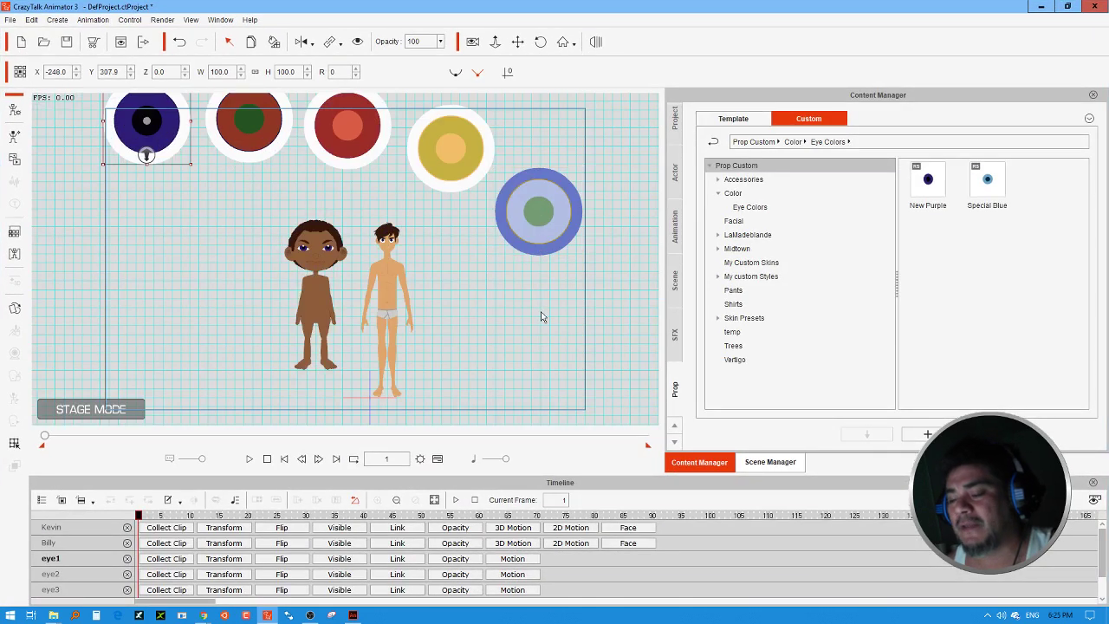
left_click(346, 140)
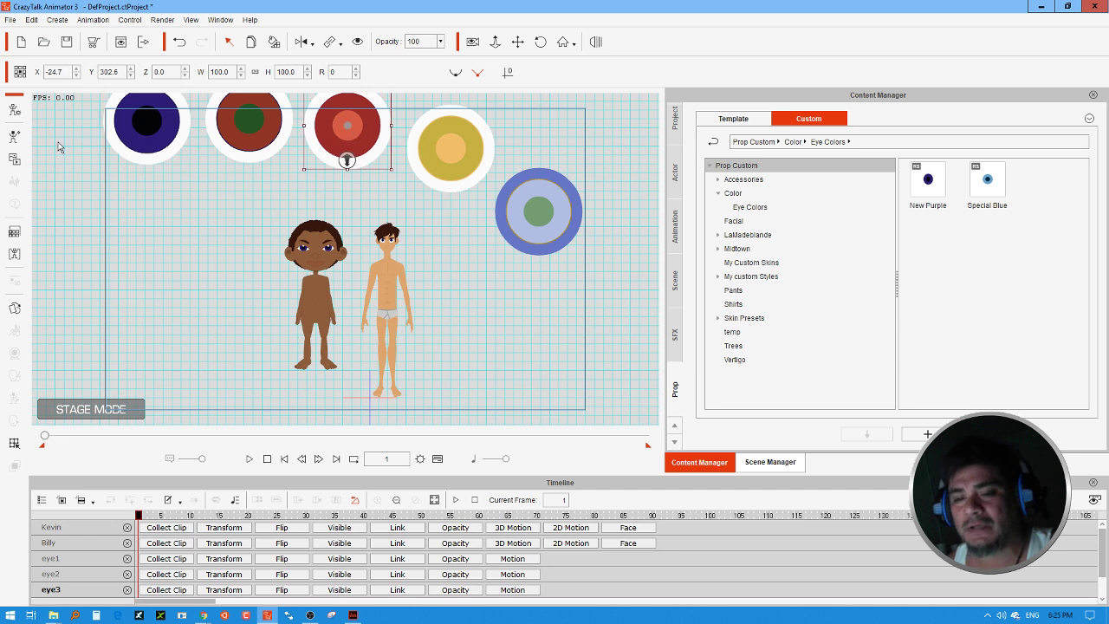
left_click(14, 109)
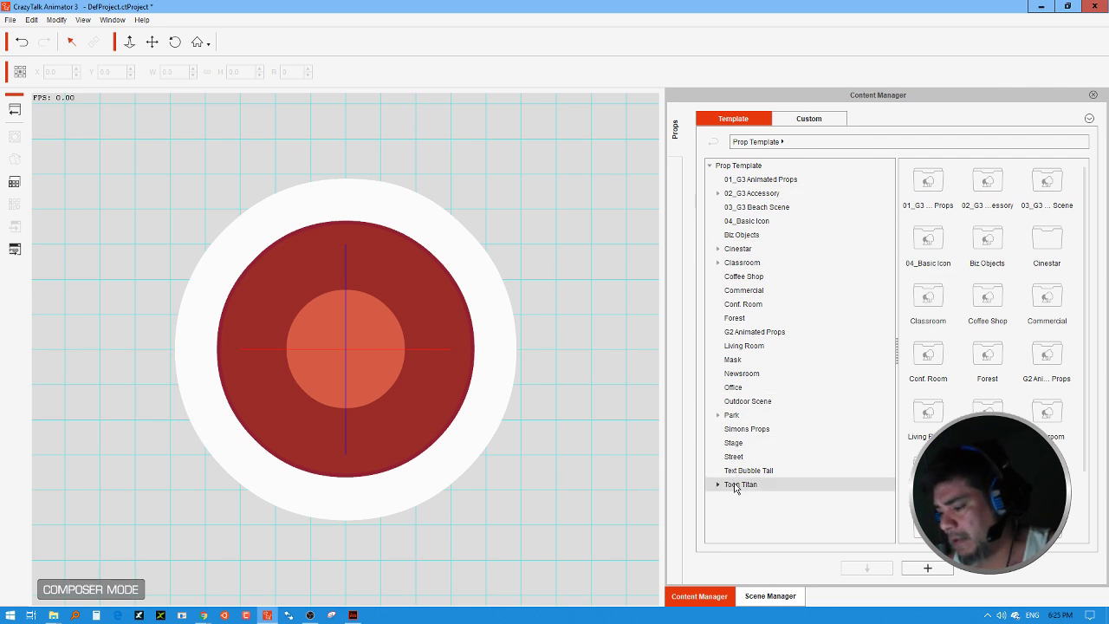
left_click(273, 269)
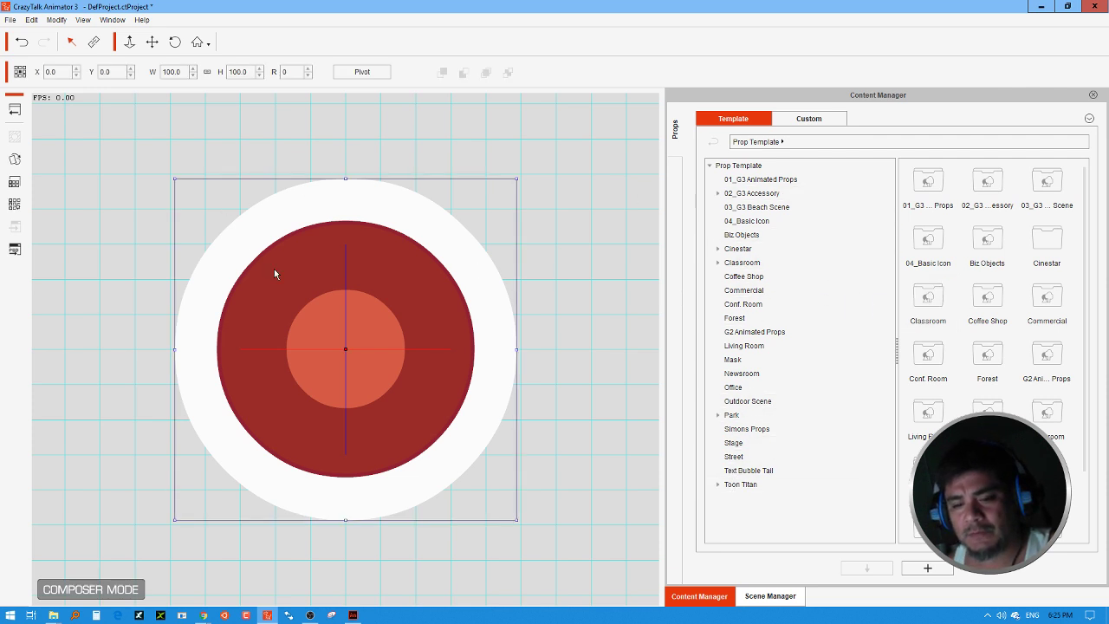
left_click(14, 203)
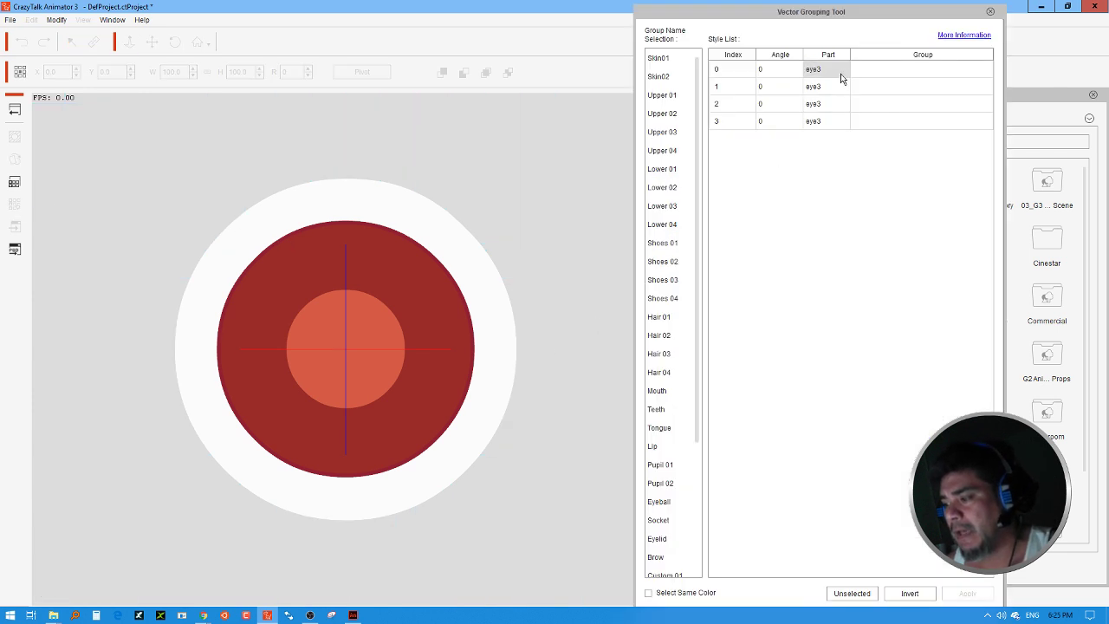
Assign eye3's index 0 shape to the Socket group and its index 1 shape to Pupil 02.
left_click(838, 71)
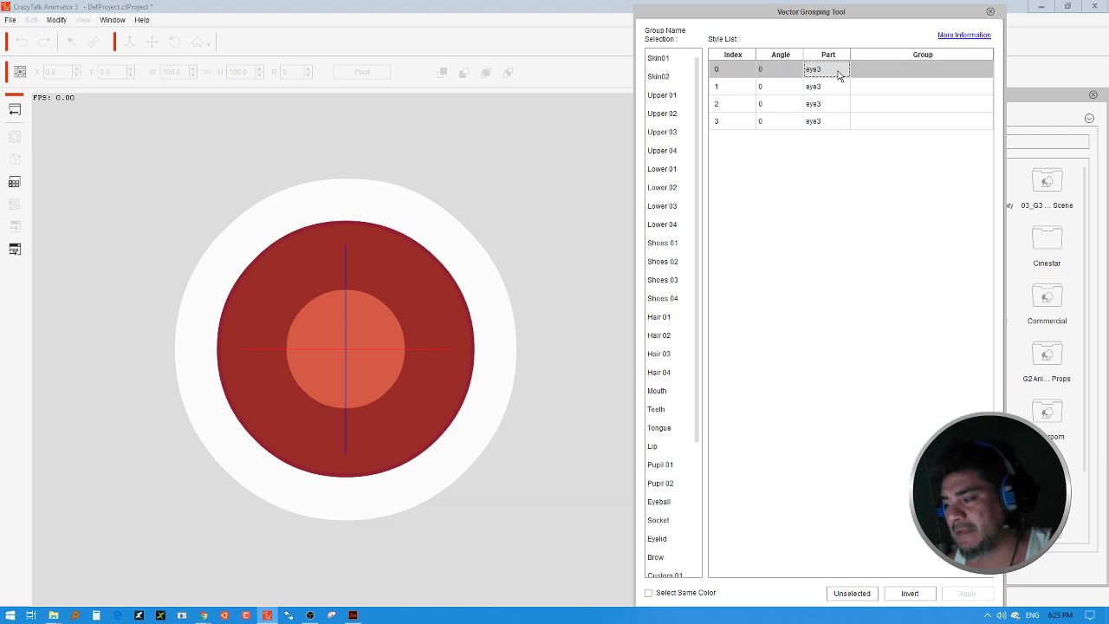
left_click(673, 520)
left_click(967, 593)
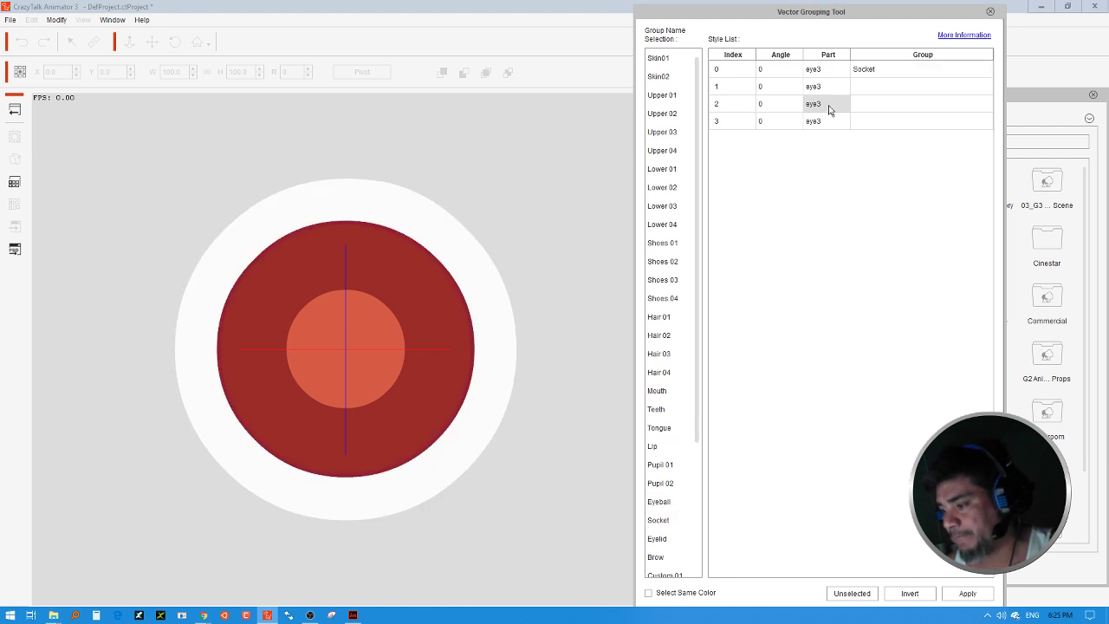
left_click(870, 90)
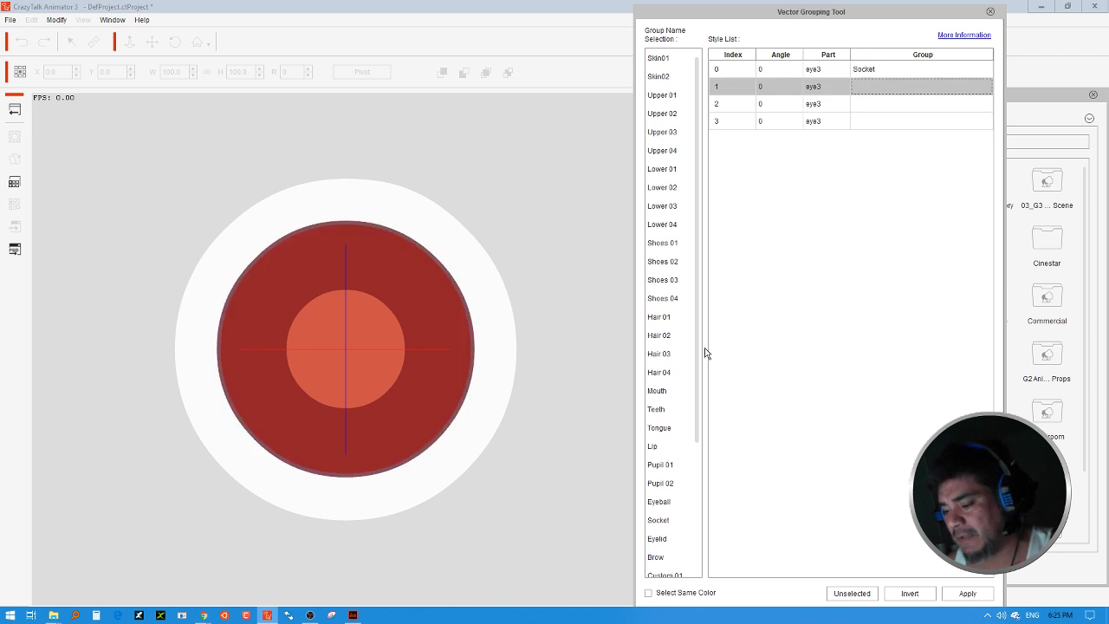
left_click(680, 483)
left_click(961, 591)
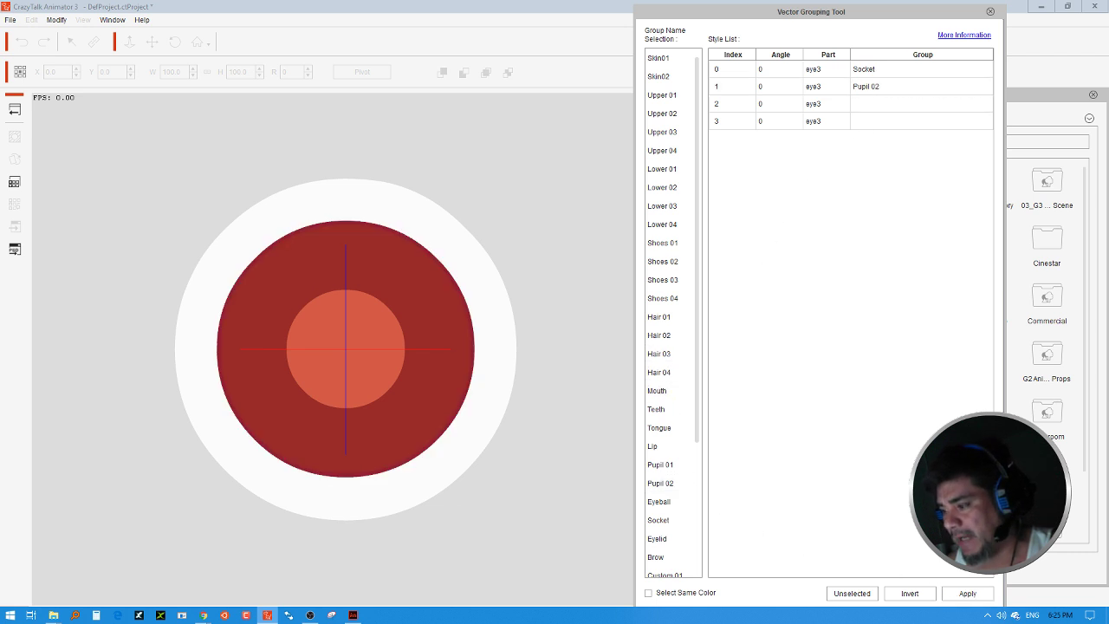
Assign eye3's index 2 shape to Eyeball and index 3 to Pupil 01, then return to Stage mode.
left_click(866, 109)
left_click(867, 114)
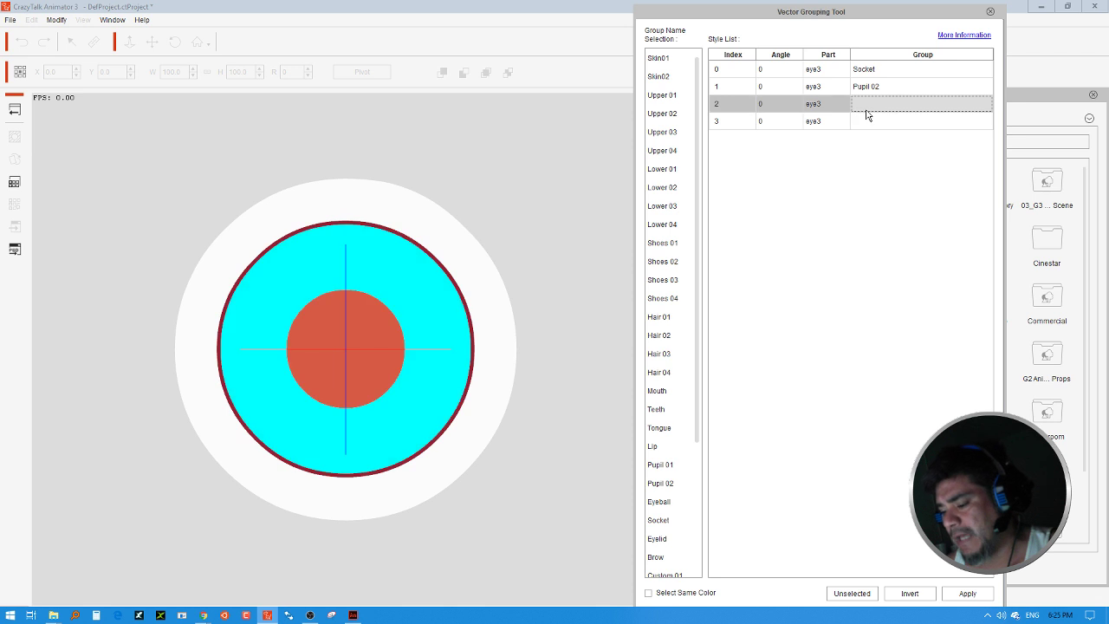
left_click(660, 502)
left_click(968, 594)
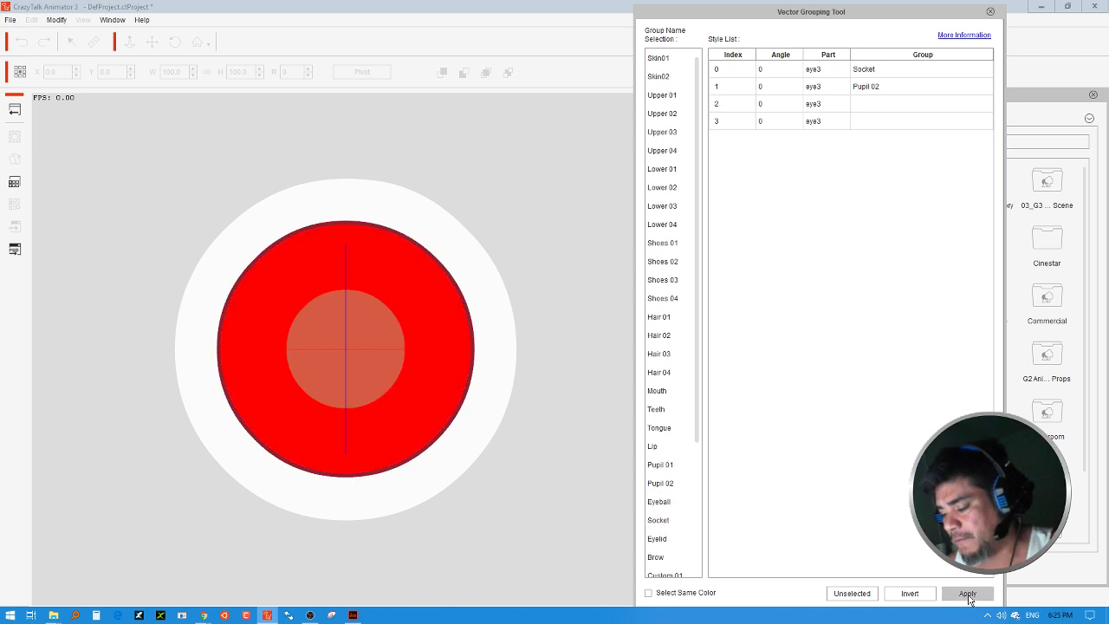
left_click(876, 126)
left_click(685, 469)
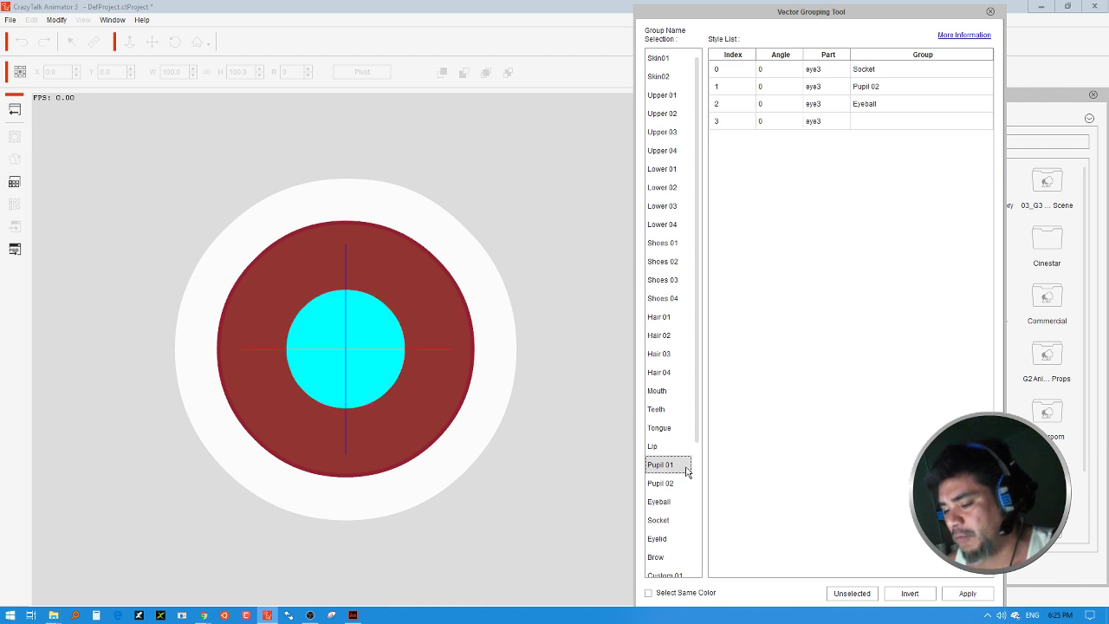
left_click(968, 594)
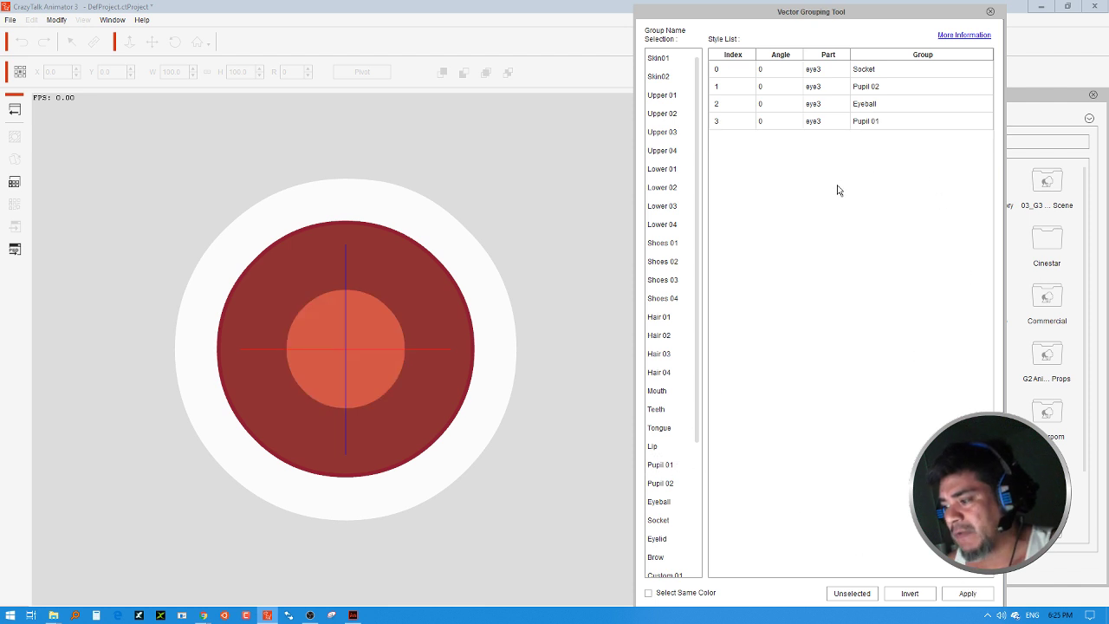
left_click(990, 12)
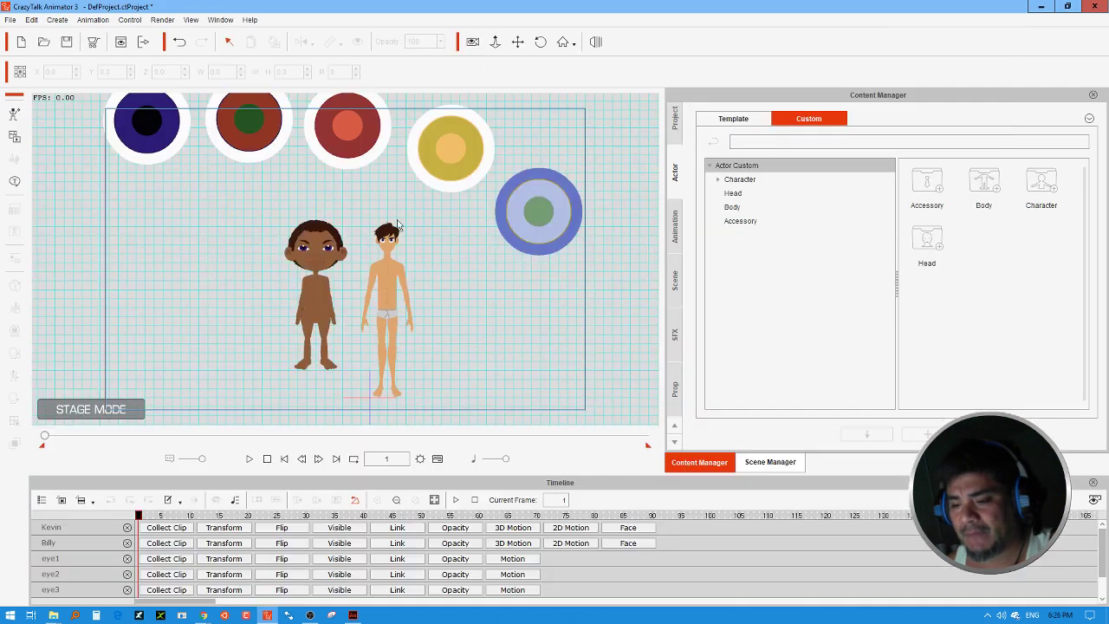
Save the grouped eye3 prop to the custom Eye Colors folder under the name Custom Orange.
left_click(337, 160)
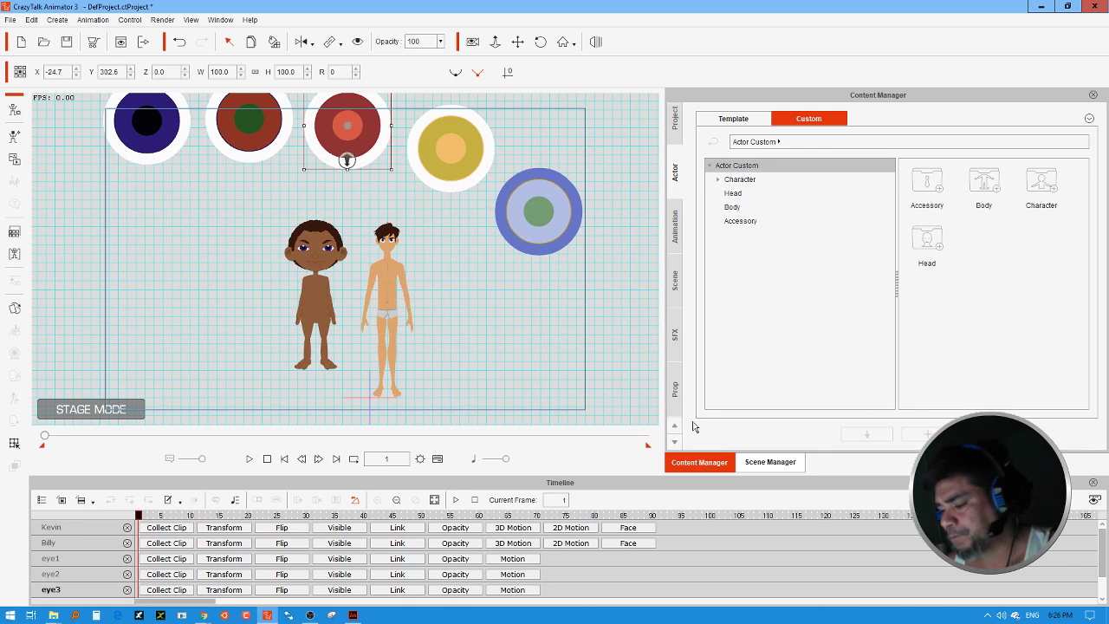
left_click(676, 388)
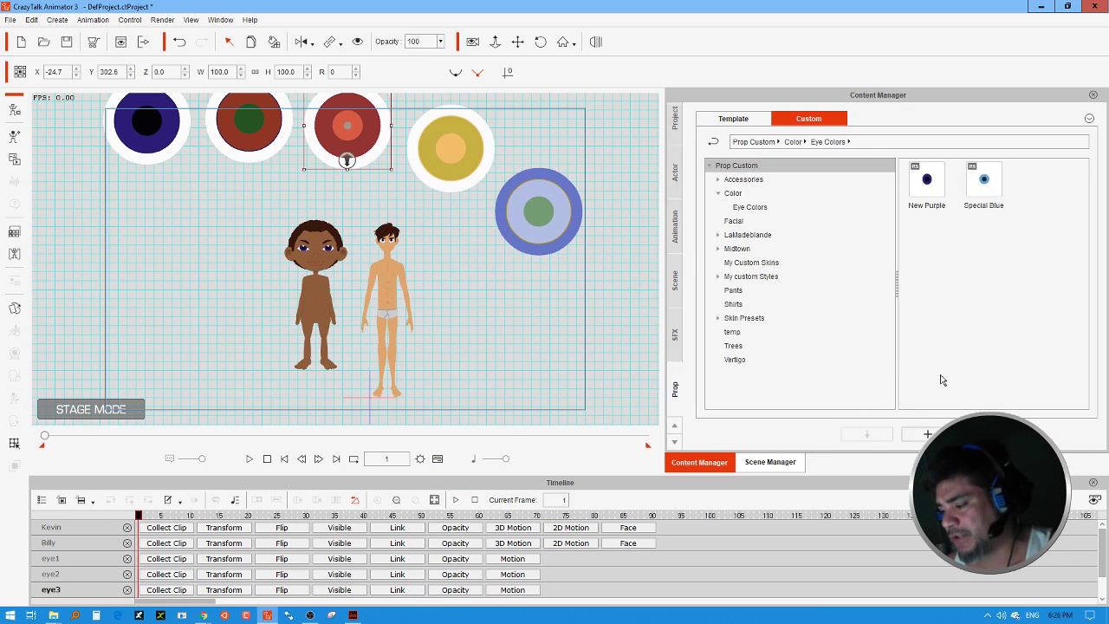
left_click(927, 434)
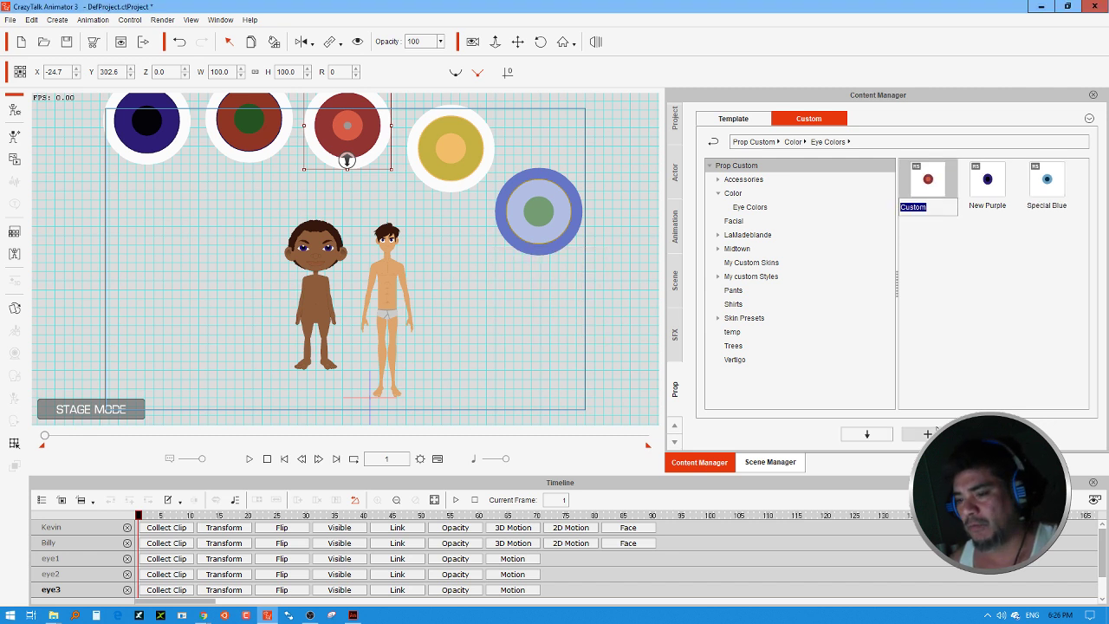
type("Cus")
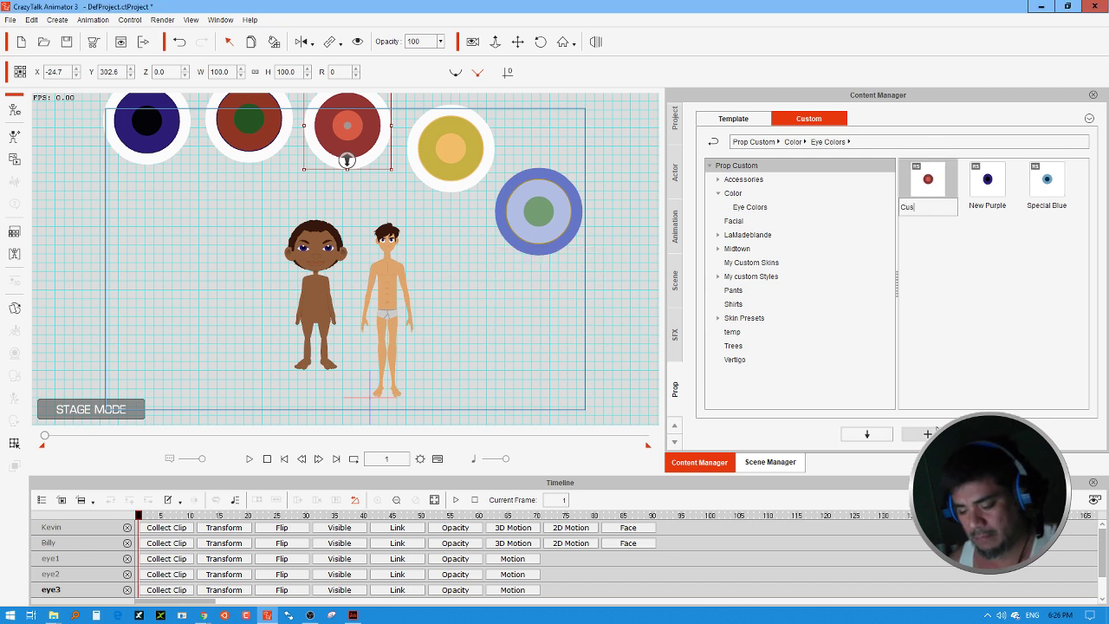
type("tom Orang")
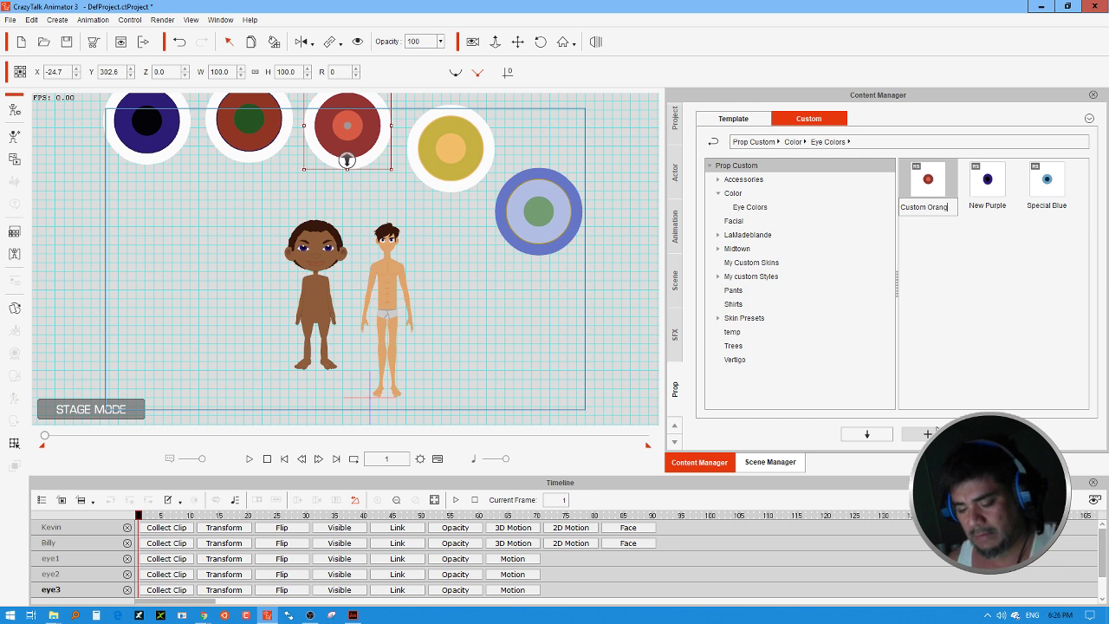
type("e")
key("Return")
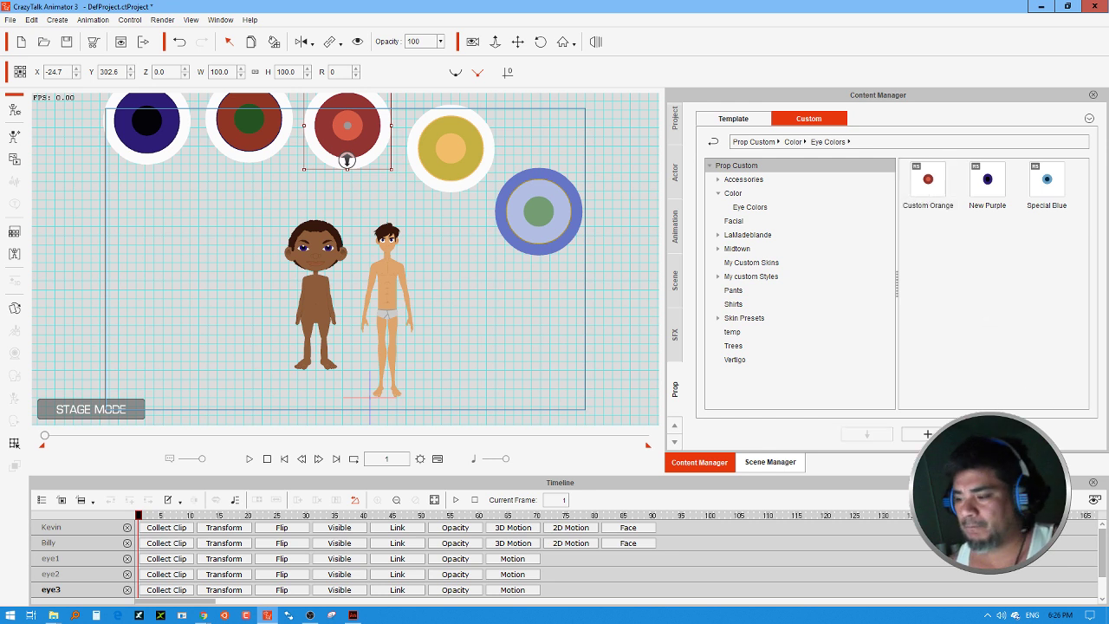
Move eye3 to about X -191, Y 198 and apply its color style to the dark-skinned character's eyes.
left_click_drag(355, 125, 204, 220)
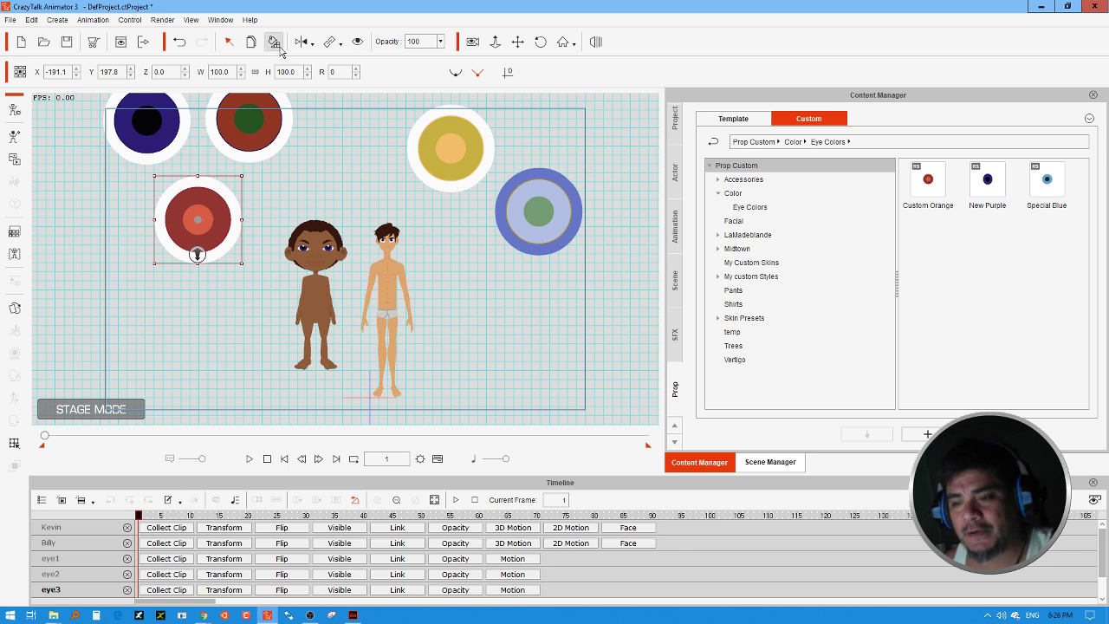
left_click(352, 204)
left_click(311, 247)
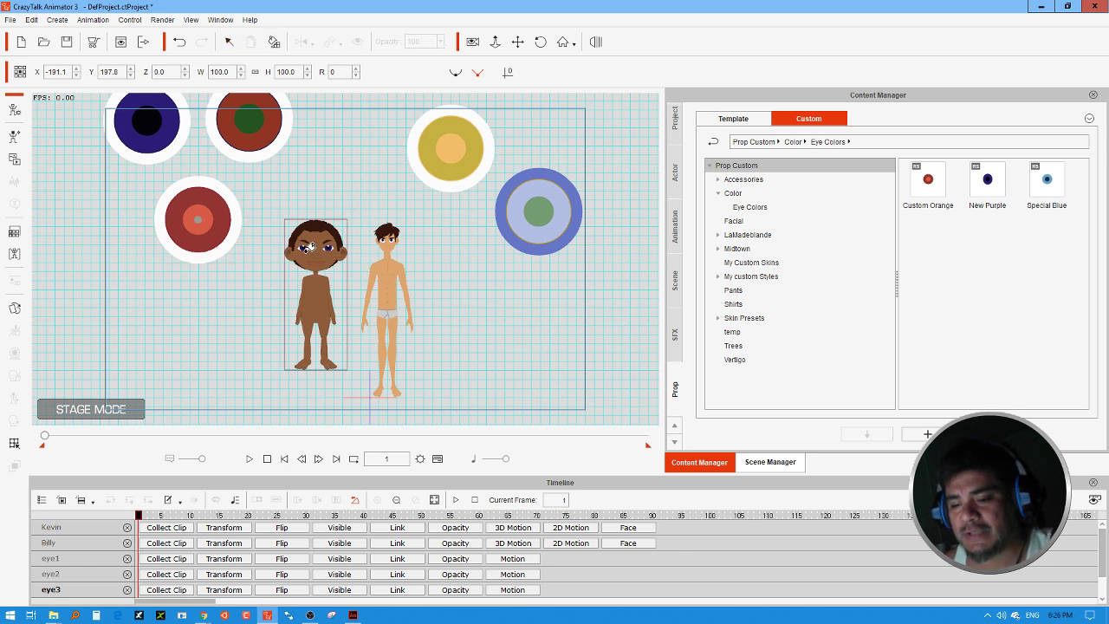
left_click(351, 305)
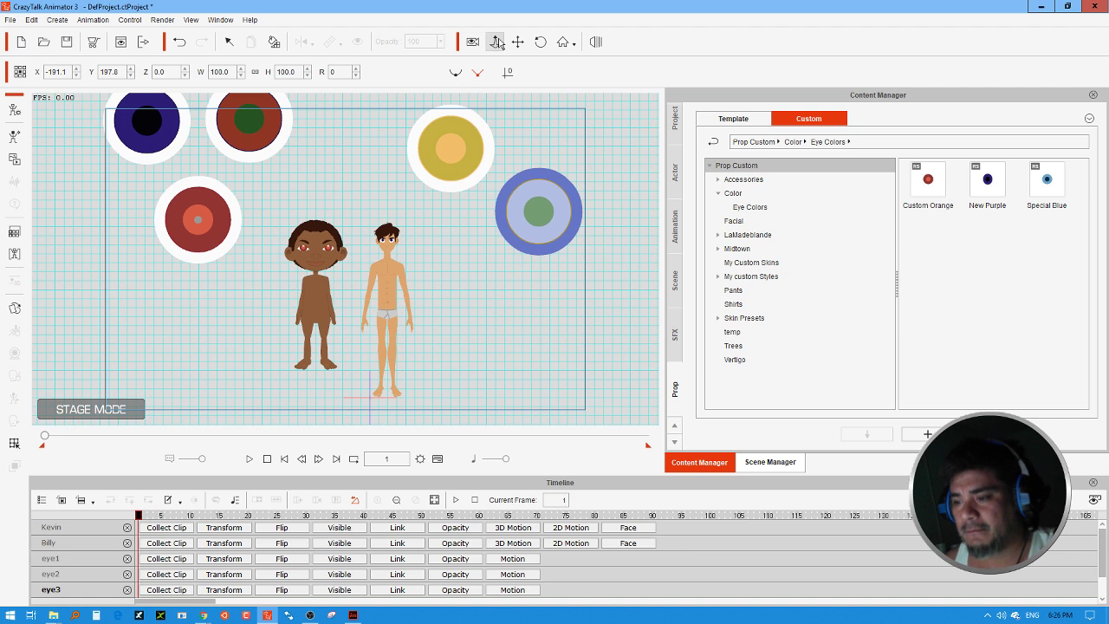
Move the red eye3 prop to the right of the two characters, at about X 92, Y 174.
left_click(494, 41)
left_click_drag(424, 283, 401, 86)
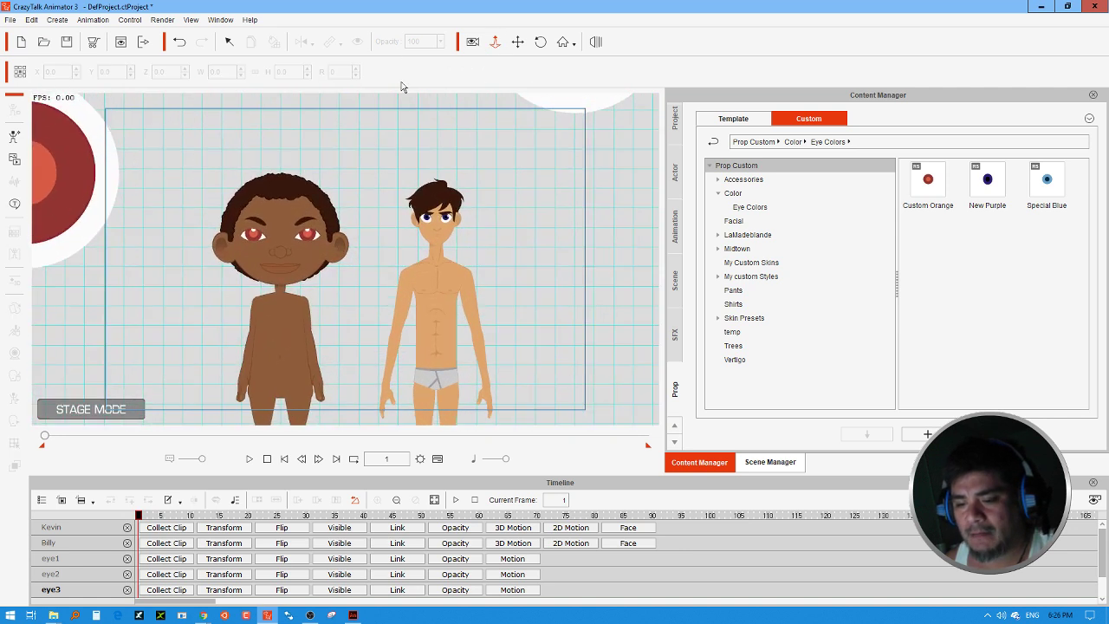
left_click(229, 41)
left_click(69, 141)
left_click_drag(70, 141, 621, 189)
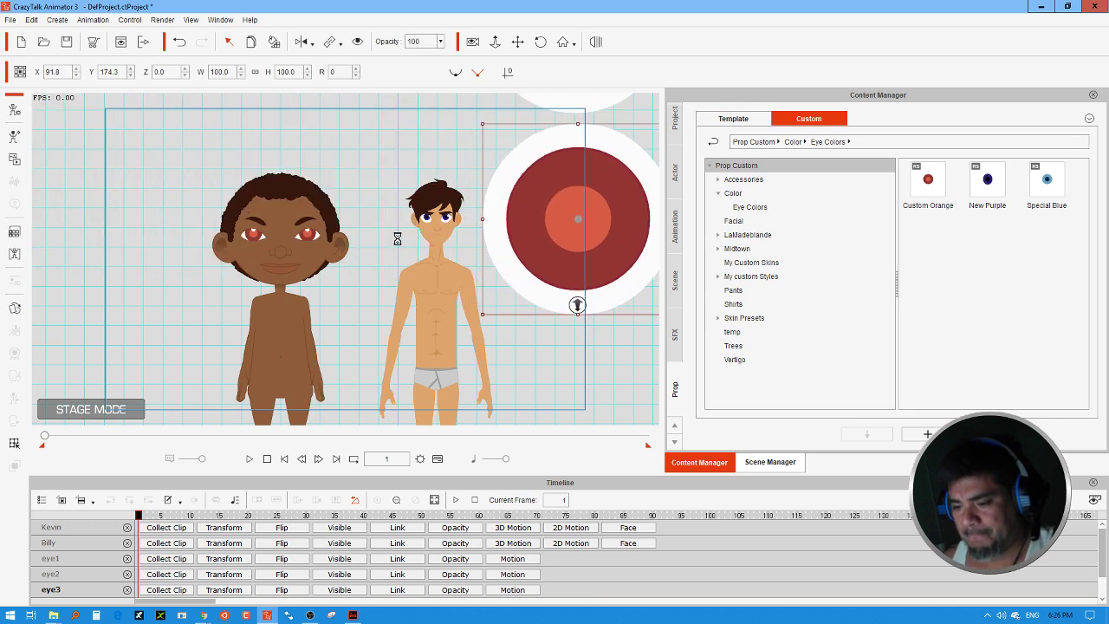
Examine the eyes of the dark-skinned character and the light-skinned character up close.
left_click(483, 236)
left_click_drag(482, 235, 509, 123)
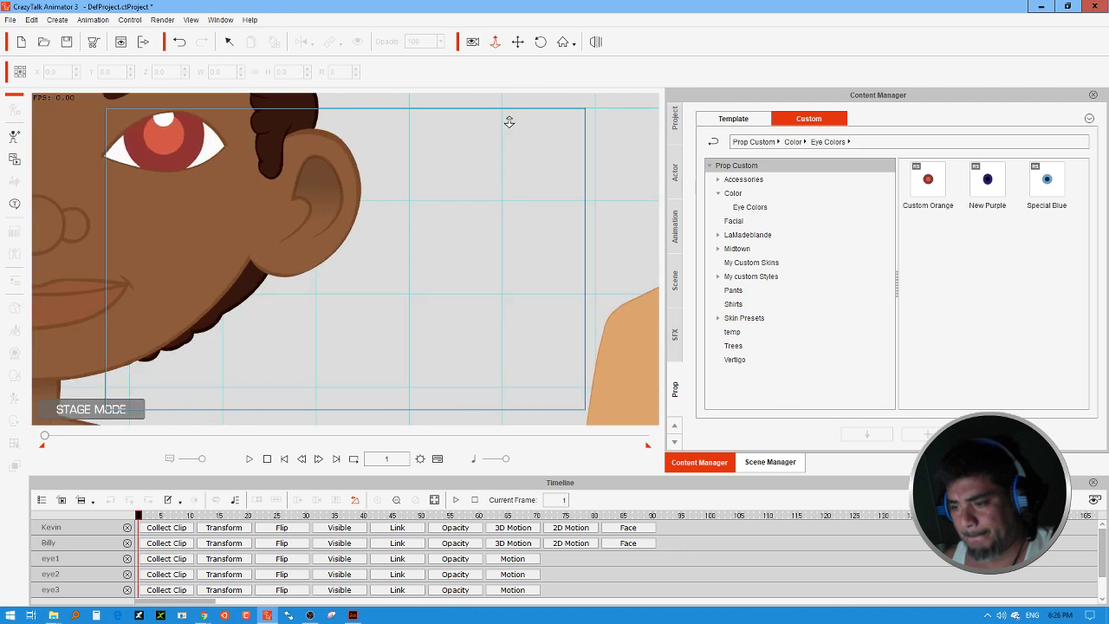
left_click(517, 42)
left_click_drag(594, 252, 198, 265)
scroll(386, 298, "down", 3)
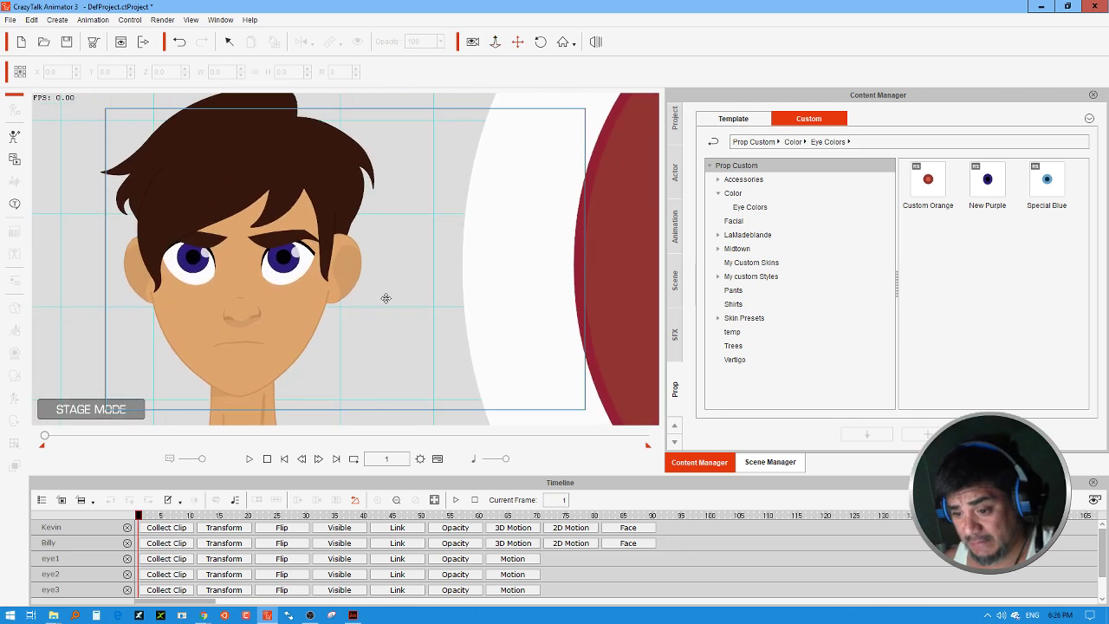
Apply the color style of the red eye3 prop to the light-skinned character's eyes.
scroll(389, 275, "down", 4)
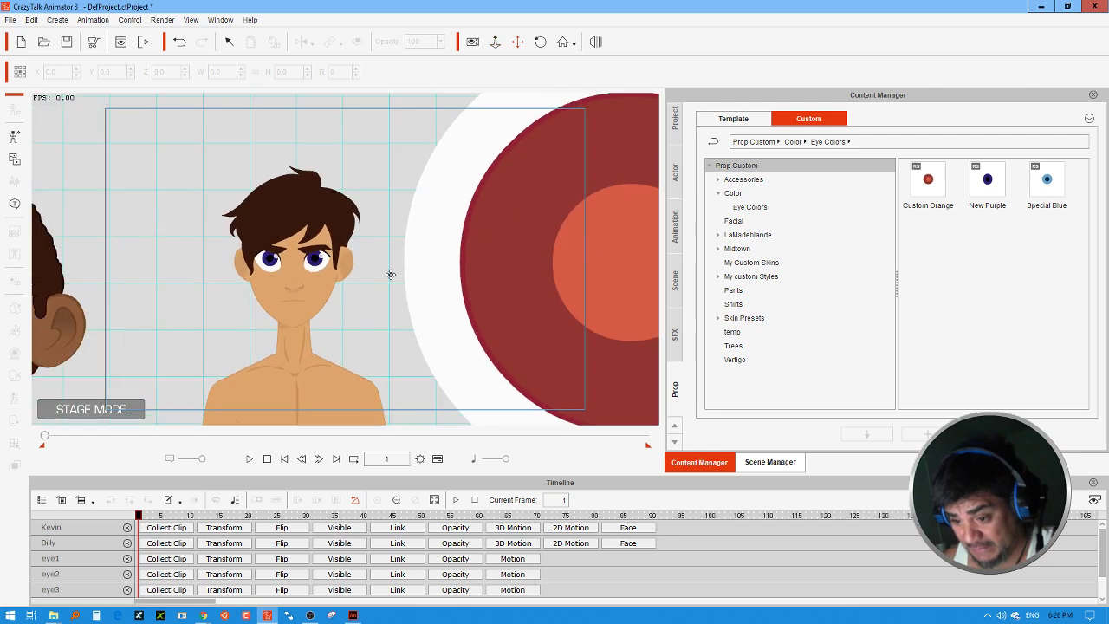
left_click(632, 259)
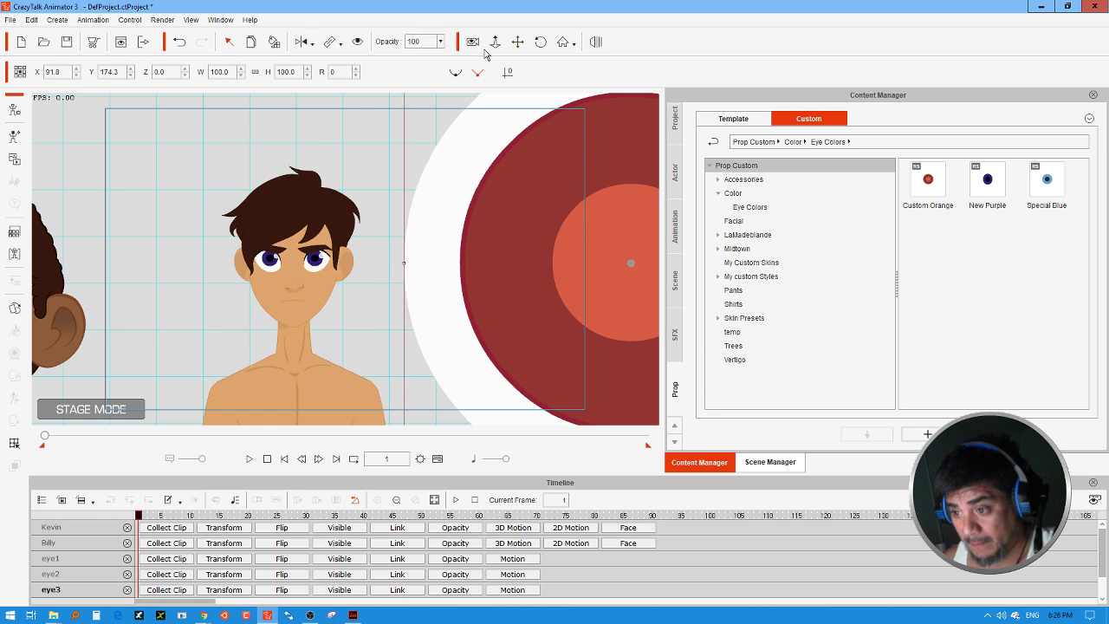
left_click(275, 44)
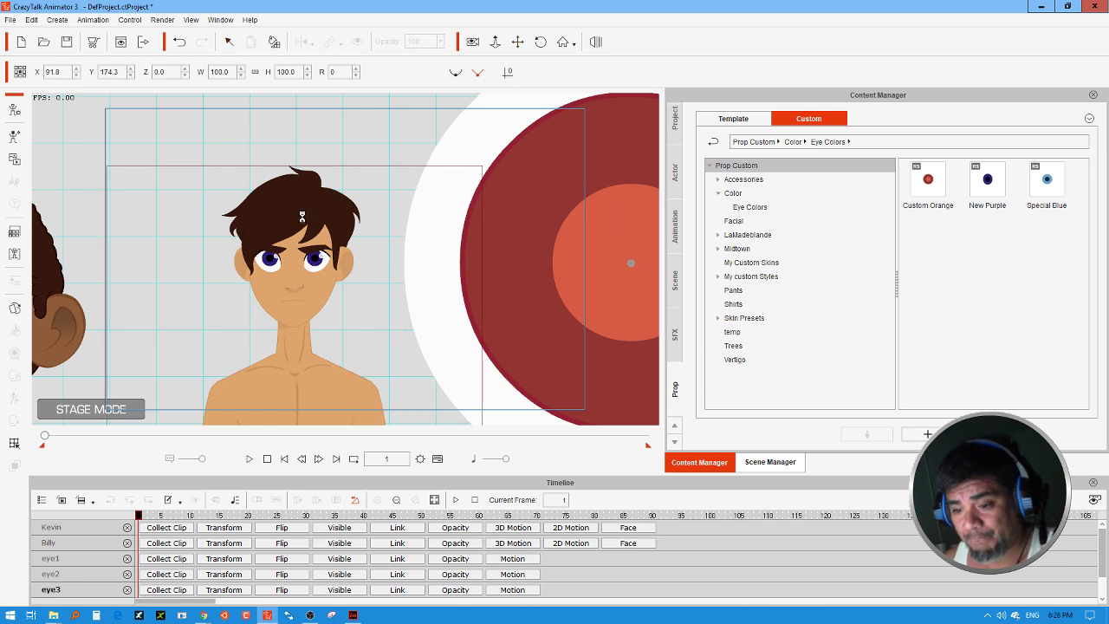
left_click(303, 217)
left_click(229, 42)
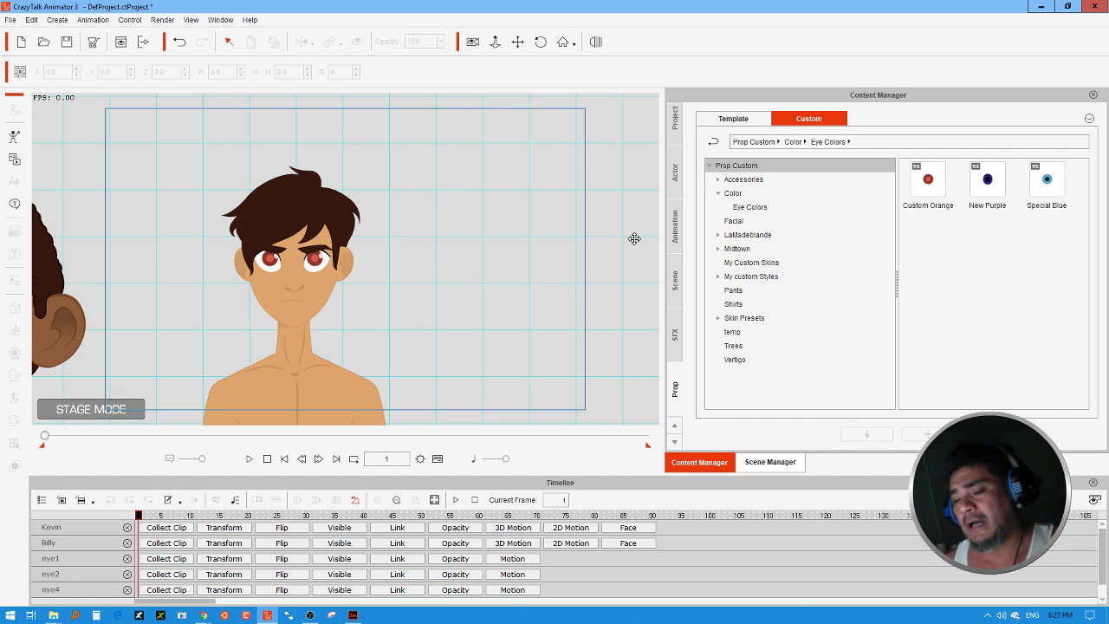
Place the Toon Titan brow color M08 at about X 51, Y 179 and apply its color style to the light-skinned character's eyebrows.
left_click(495, 42)
left_click_drag(455, 159, 485, 318)
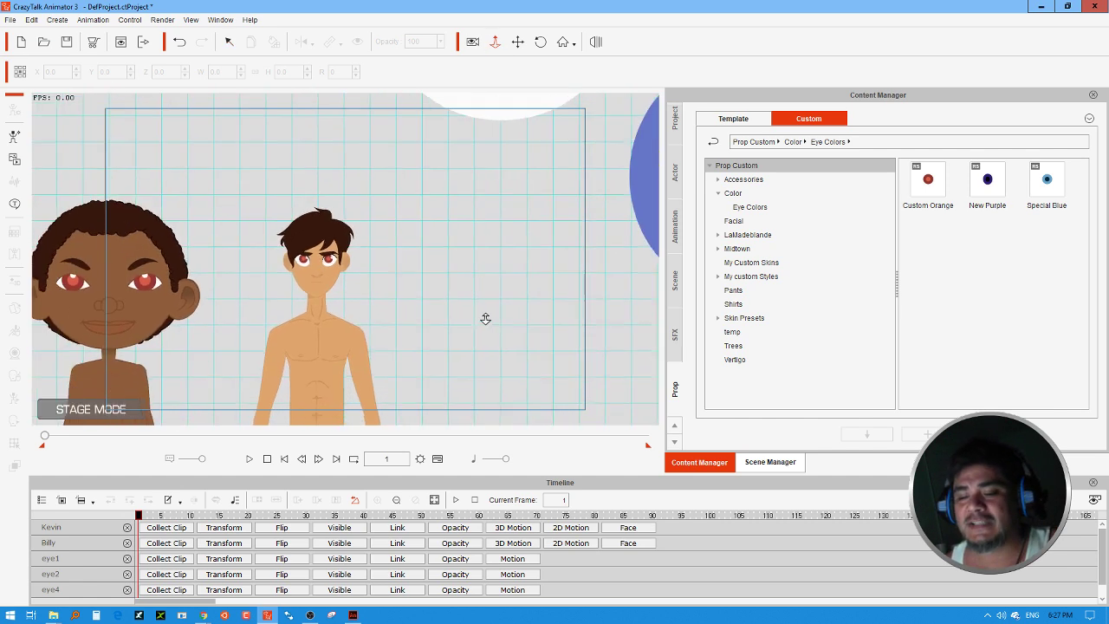
left_click(517, 41)
left_click_drag(453, 221, 589, 178)
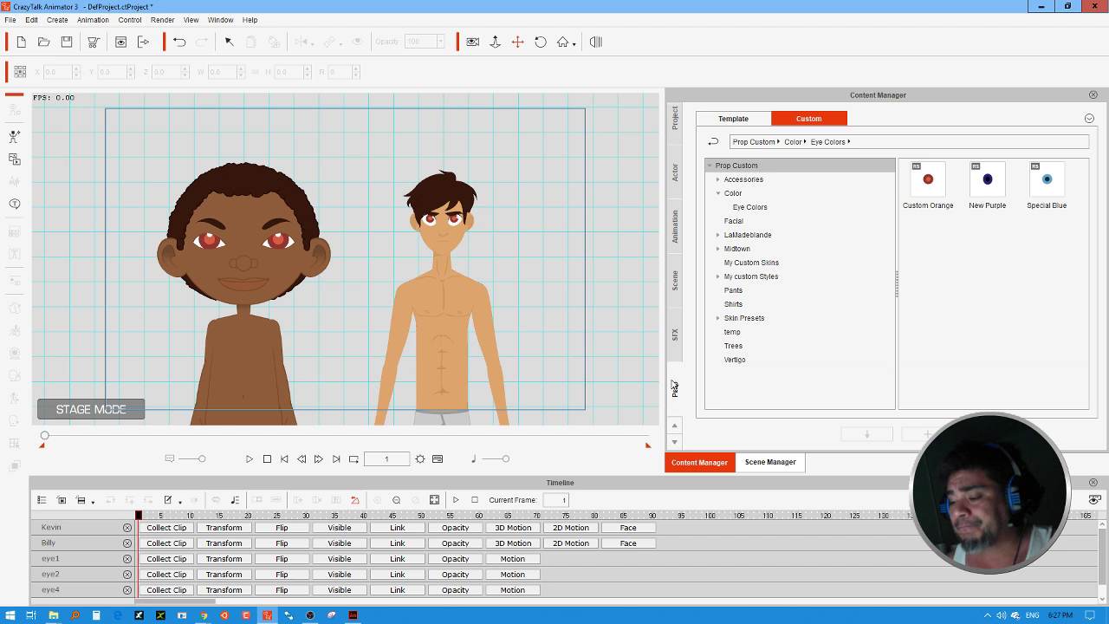
left_click(792, 142)
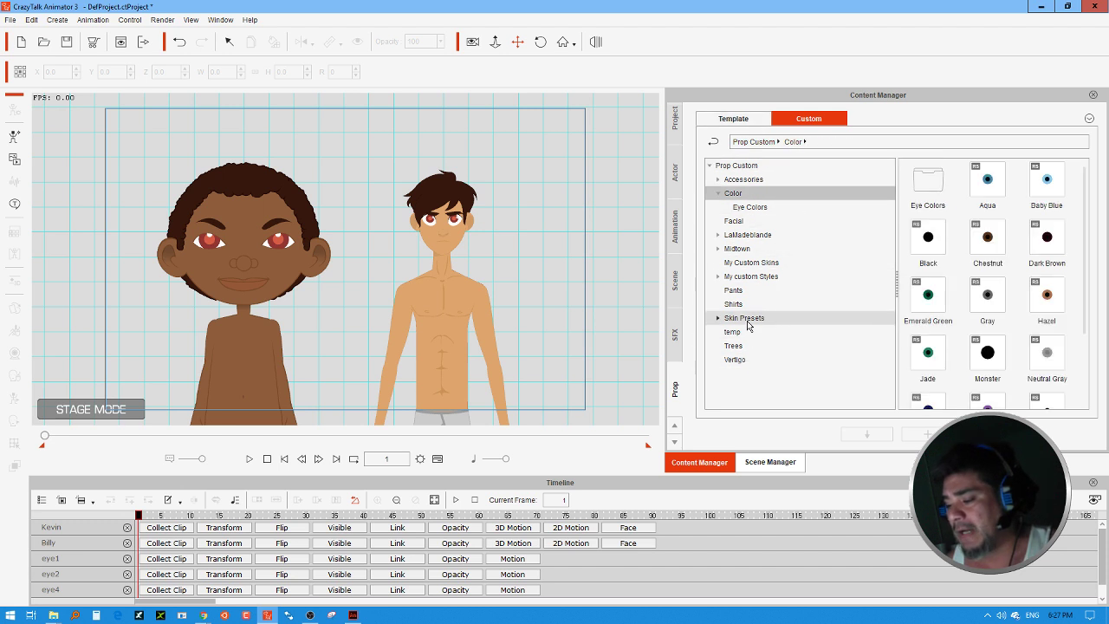
left_click(733, 194)
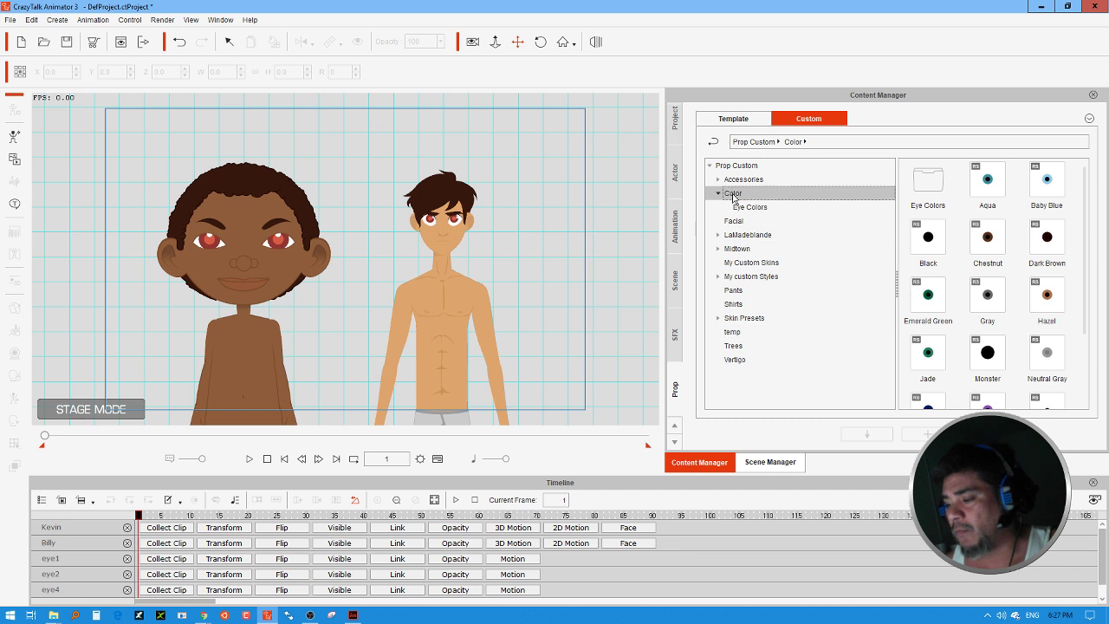
left_click(736, 120)
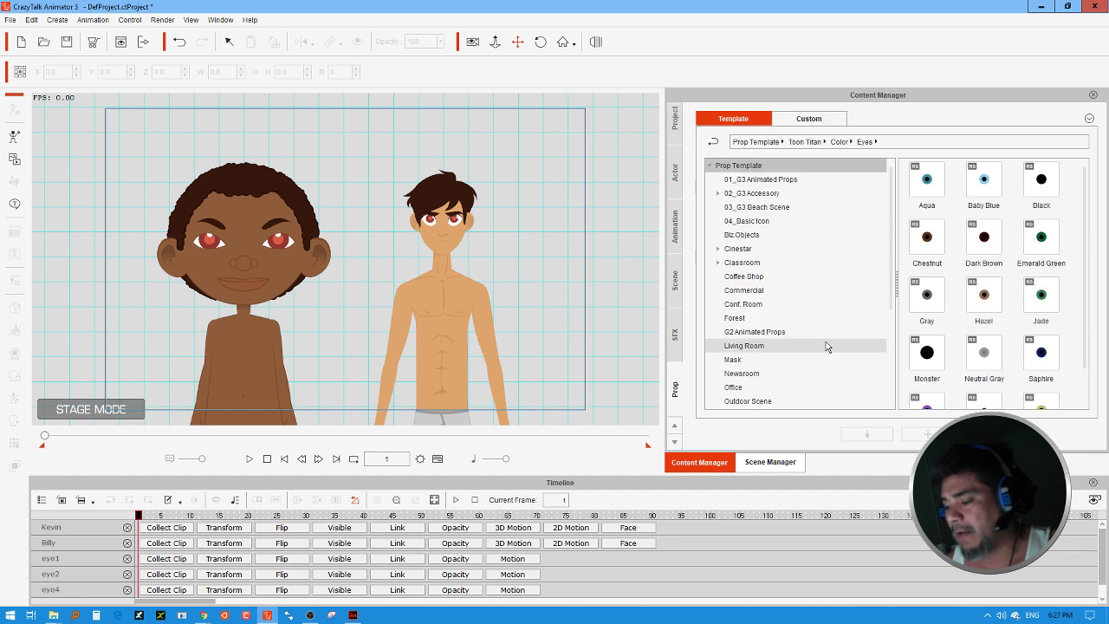
scroll(825, 341, "down", 3)
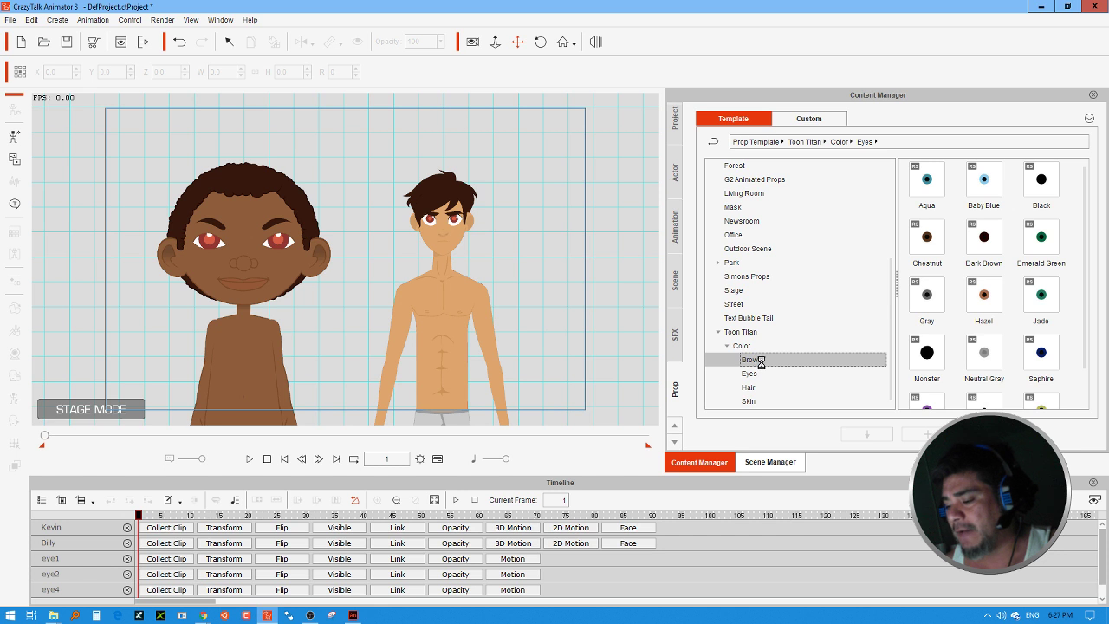
left_click(755, 359)
left_click_drag(984, 297, 509, 201)
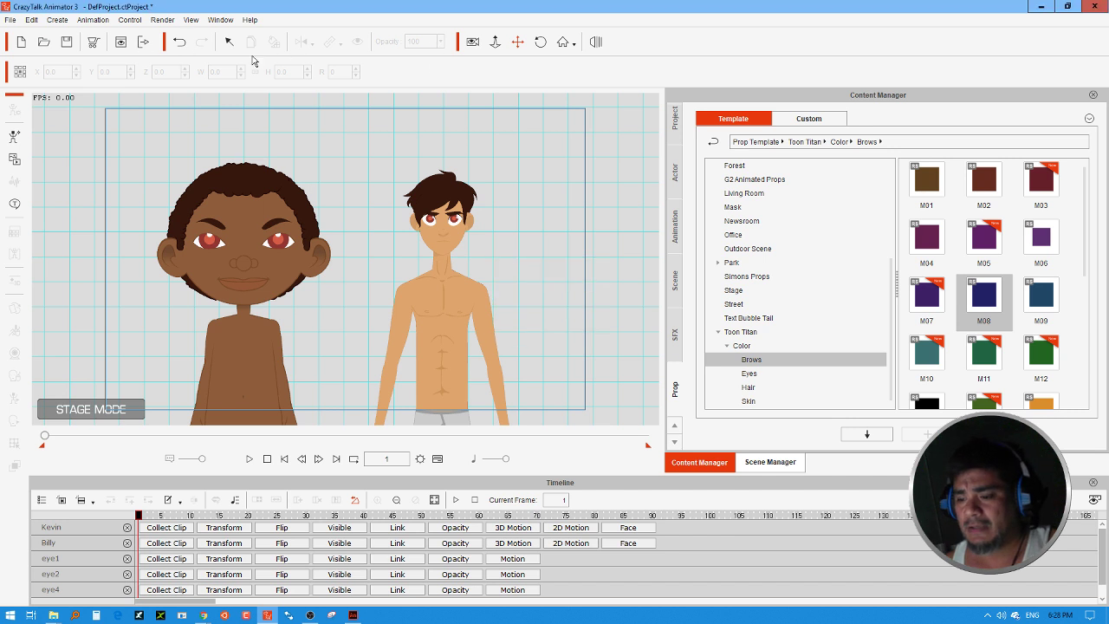
left_click(521, 212)
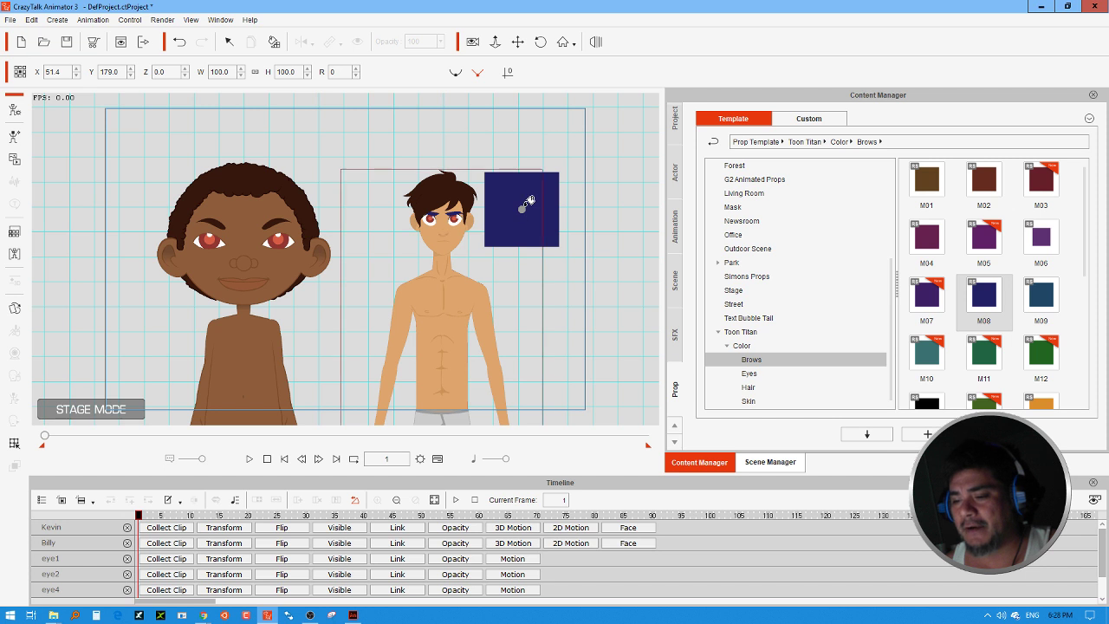
Place the Toon Titan hair color TH24 at about X 53, Y 213 and apply its color style to both characters' hair.
left_click(773, 373)
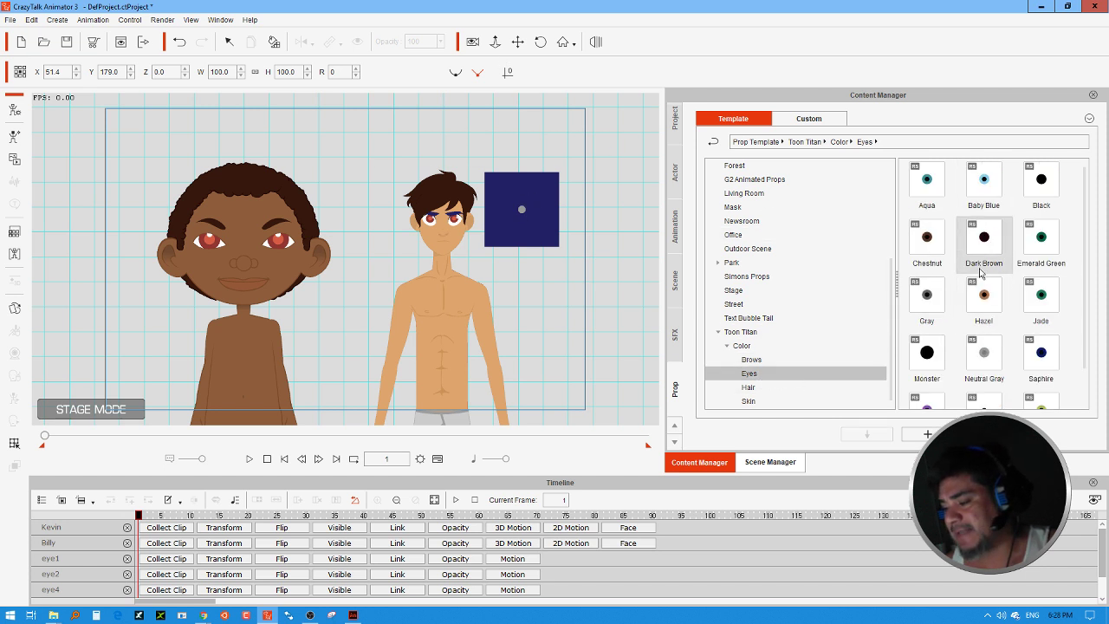
left_click(805, 387)
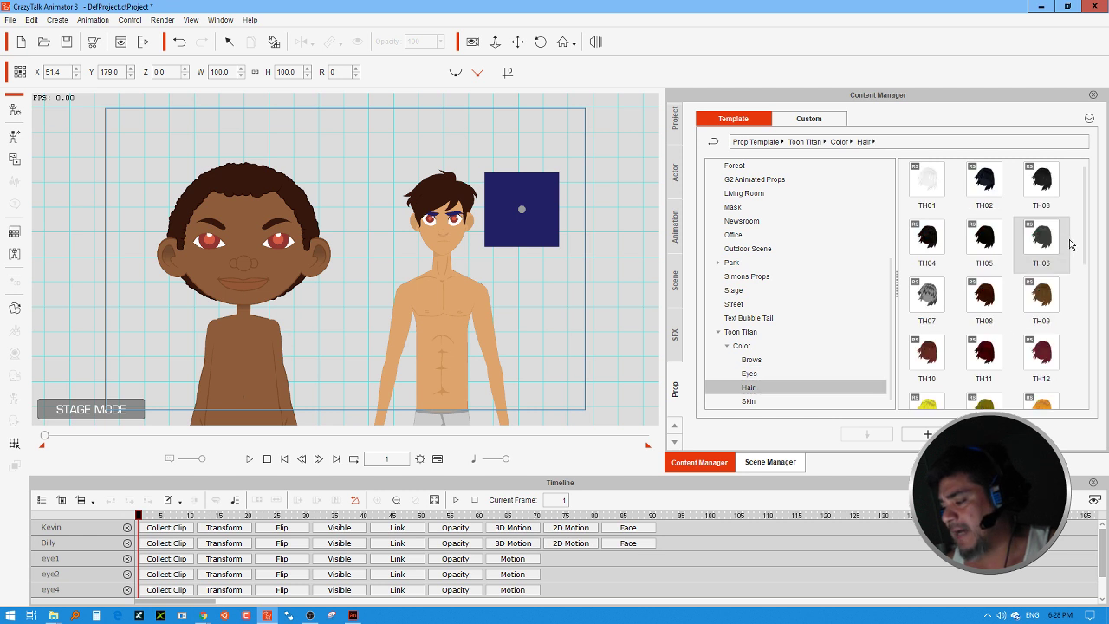
scroll(1085, 248, "down", 1)
scroll(1085, 249, "down", 3)
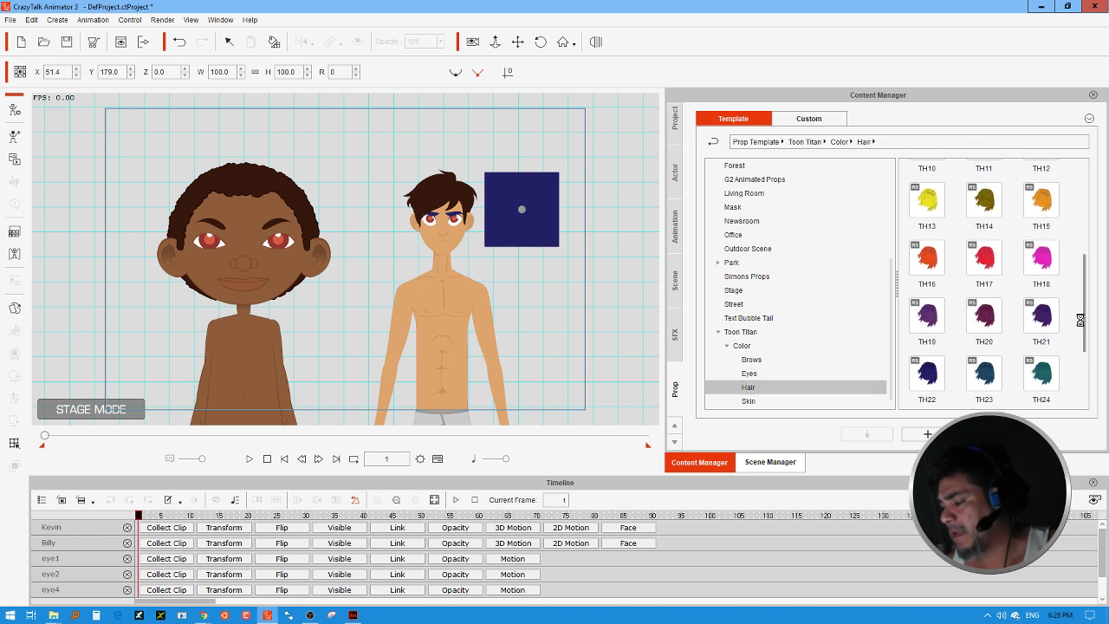
left_click_drag(1041, 368, 531, 132)
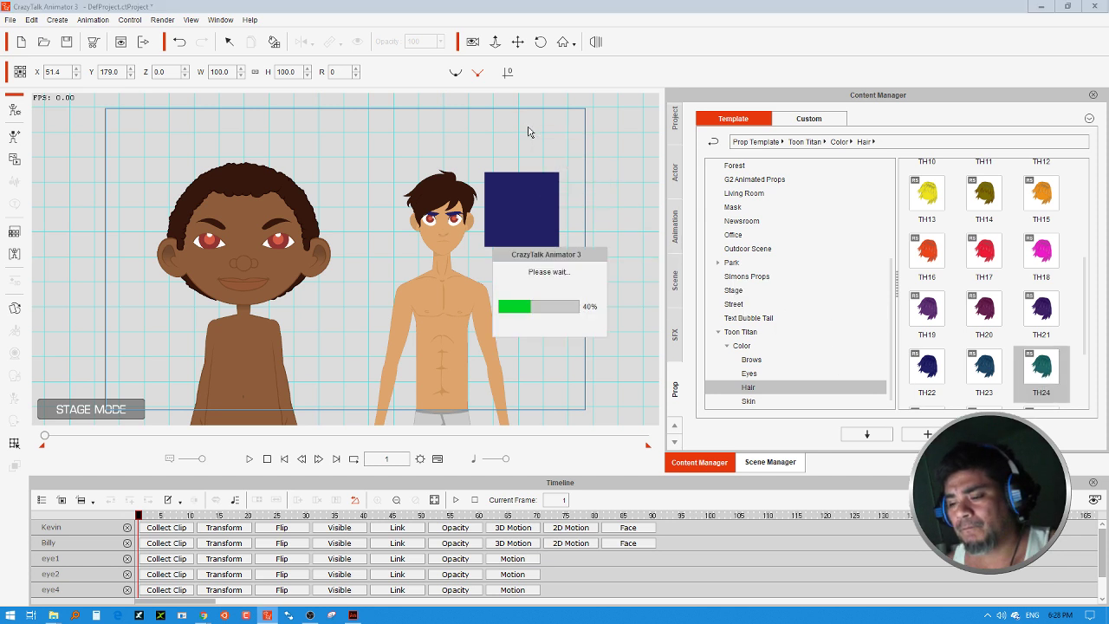
left_click(274, 43)
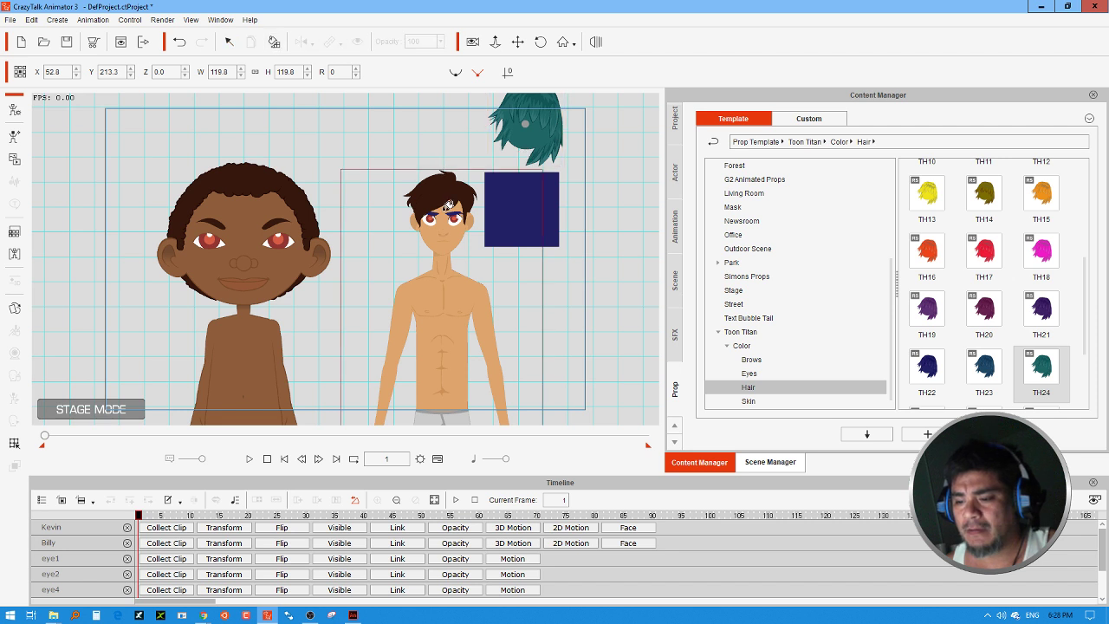
left_click(438, 211)
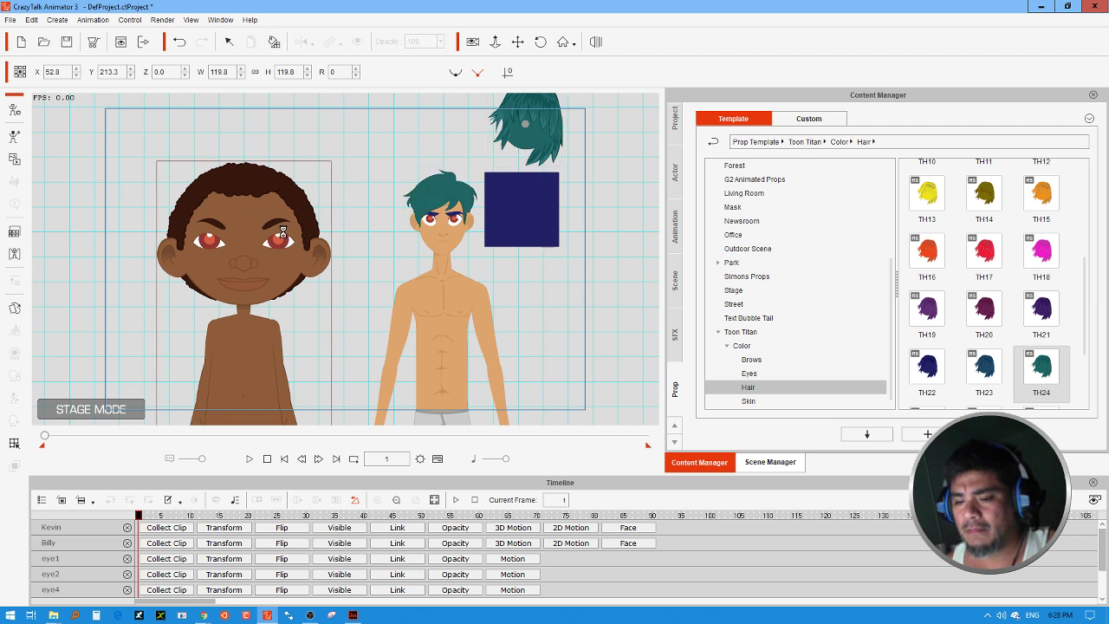
left_click(283, 232)
Place the Toon Titan skin color TS10 at about X -3, Y 212 and apply its color style to the light-skinned character.
left_click(787, 402)
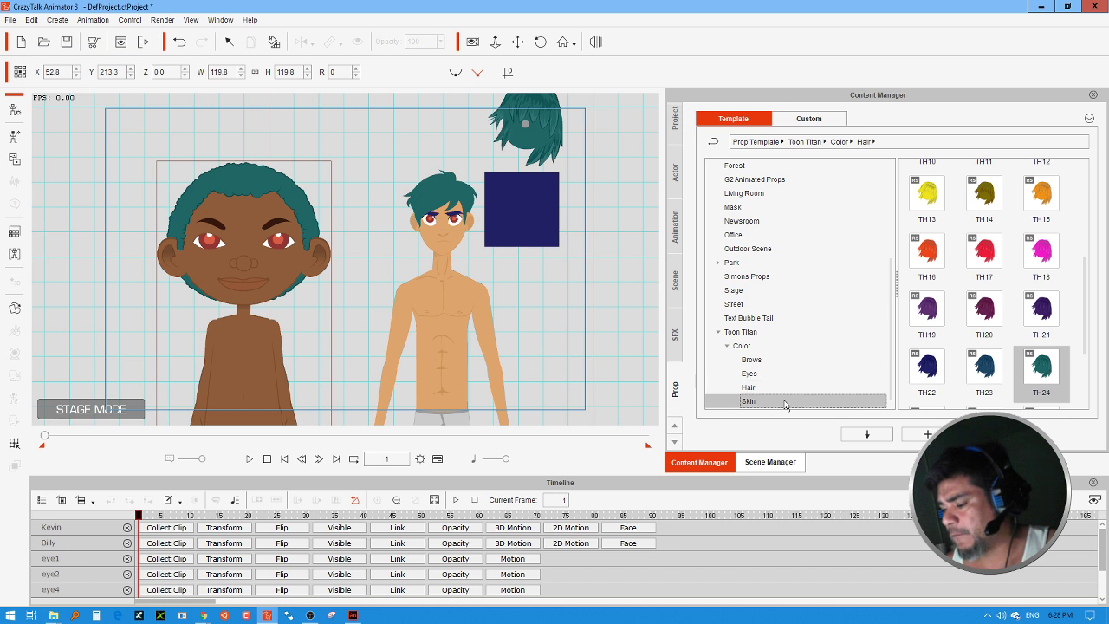
scroll(1081, 225, "down", 2)
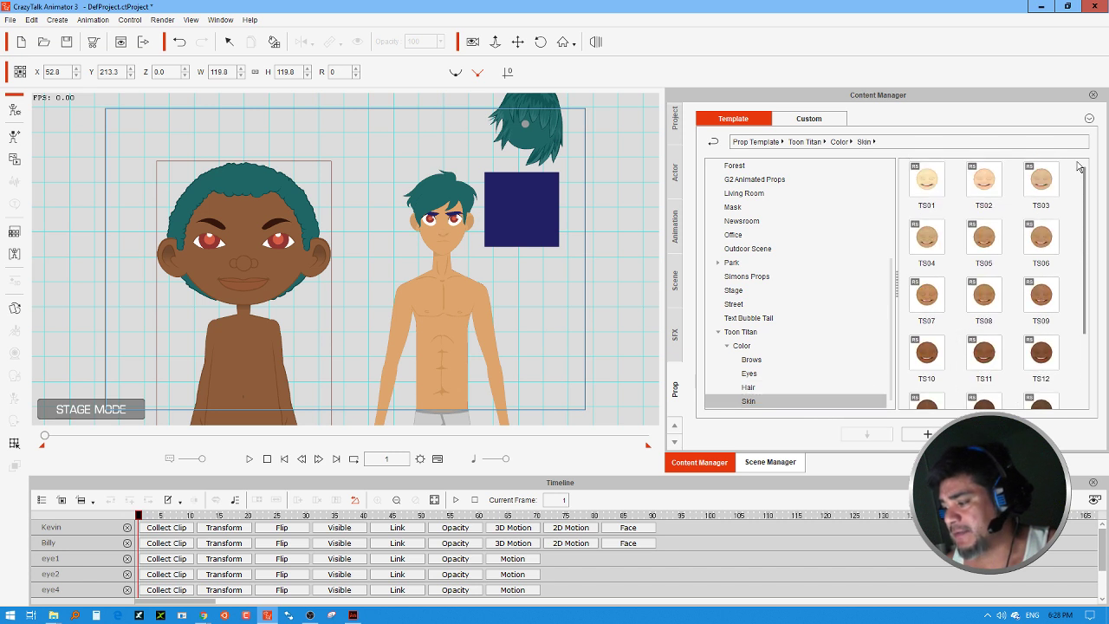
scroll(1083, 247, "down", 1)
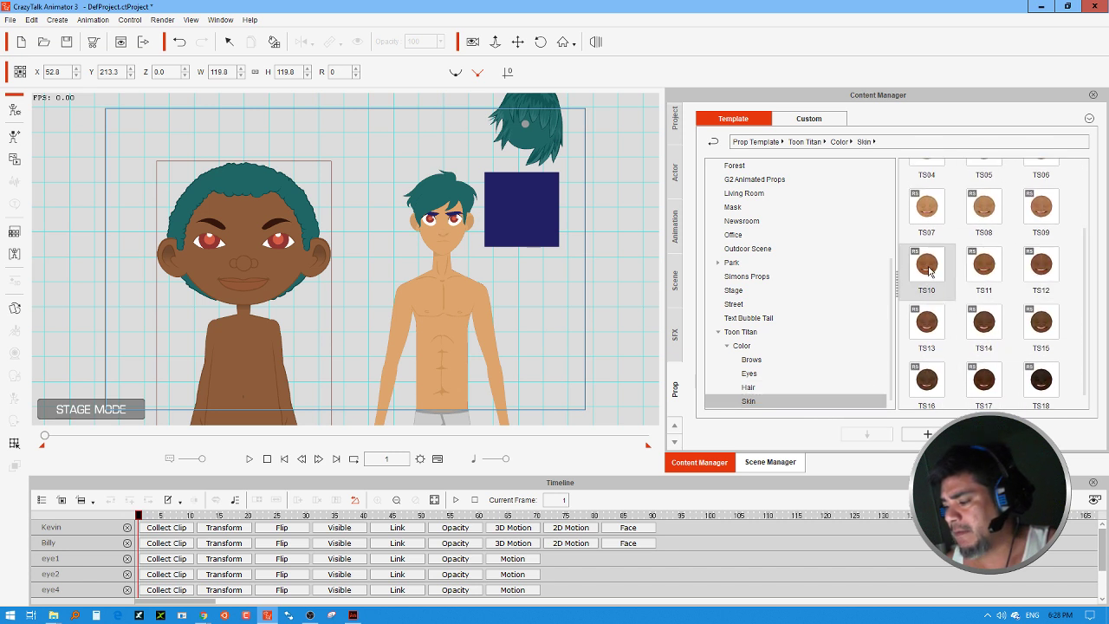
left_click_drag(927, 266, 388, 131)
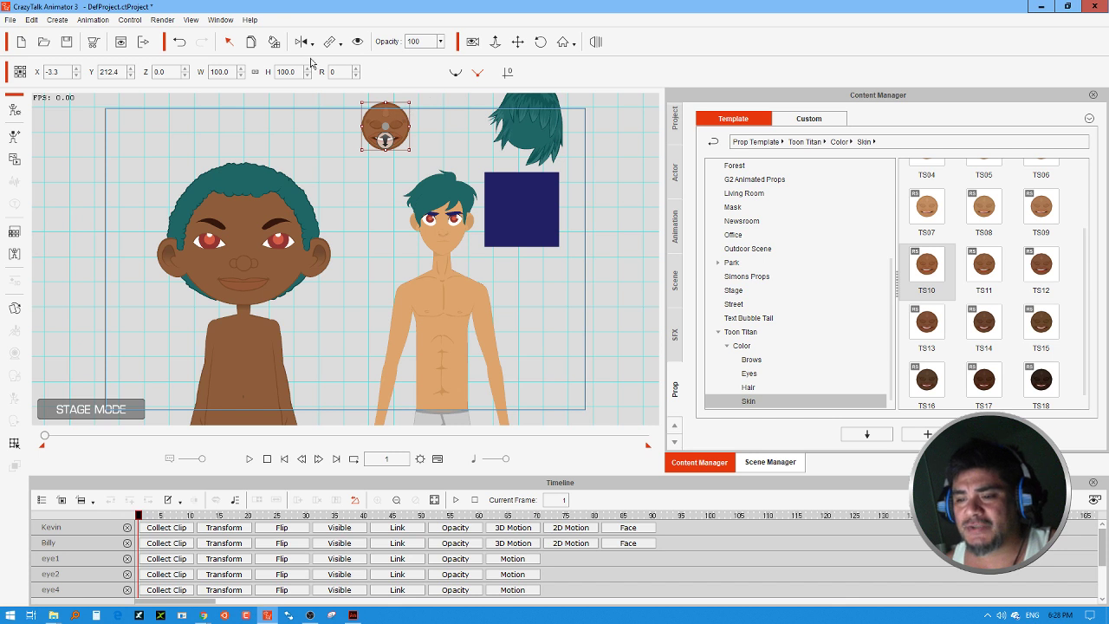
left_click(273, 43)
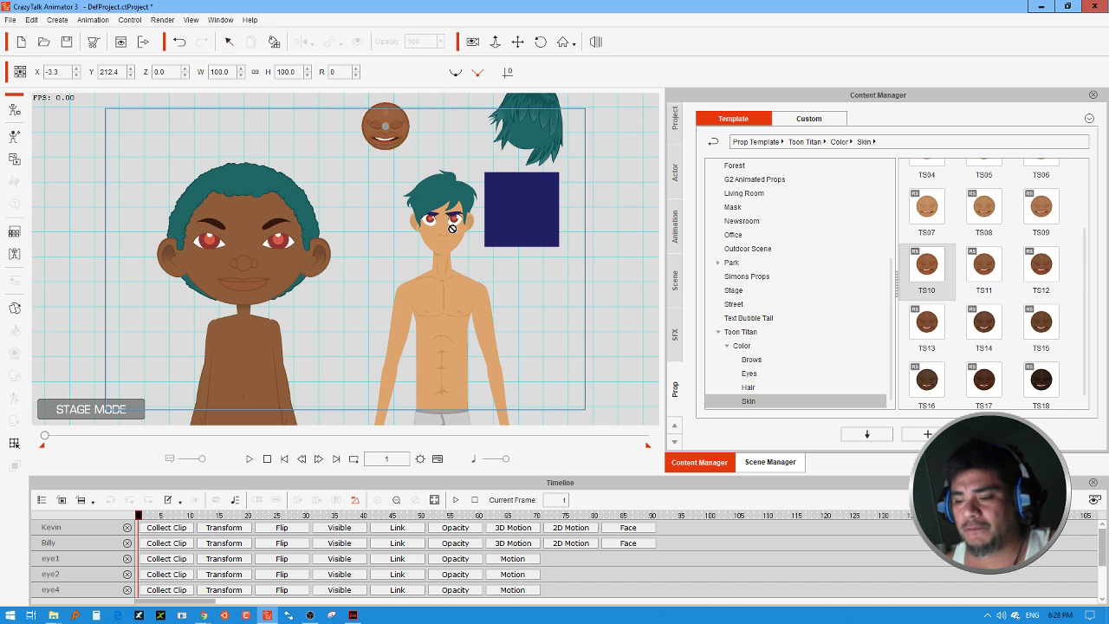
left_click(438, 312)
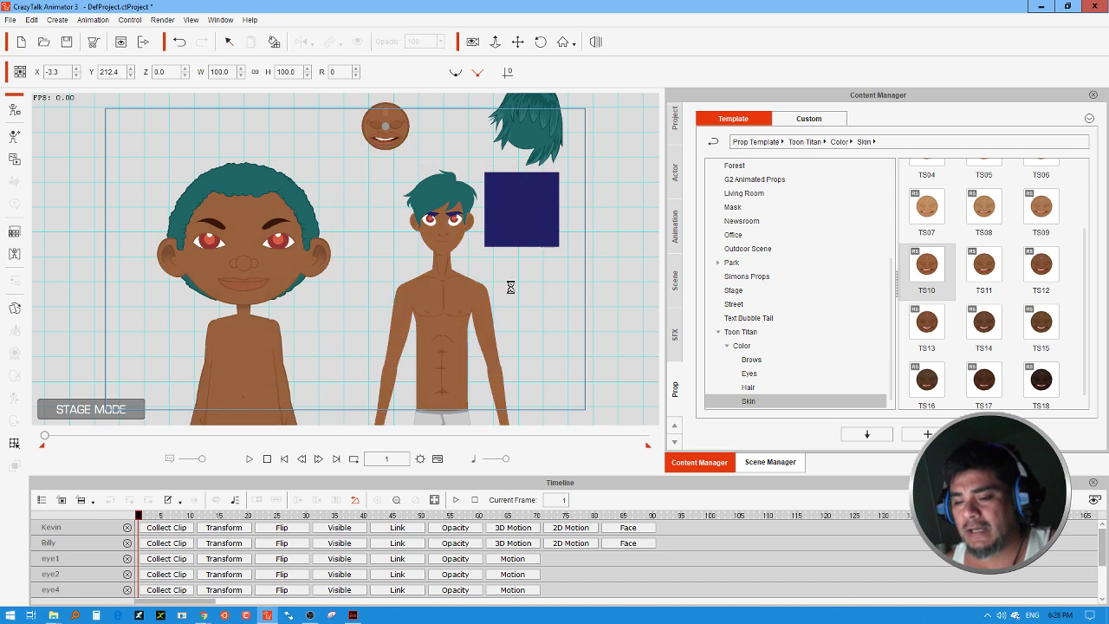
Place the skin color TS17 at about X 66, Y 143 and apply its color style to the larger-headed character.
left_click_drag(983, 381, 520, 280)
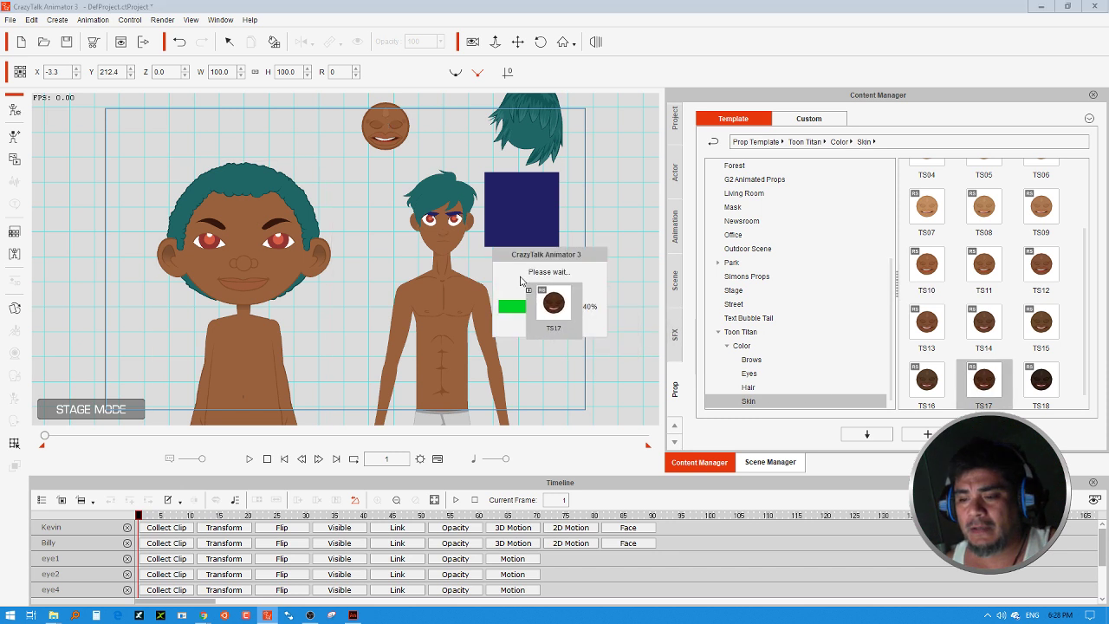
left_click(276, 41)
left_click(271, 283)
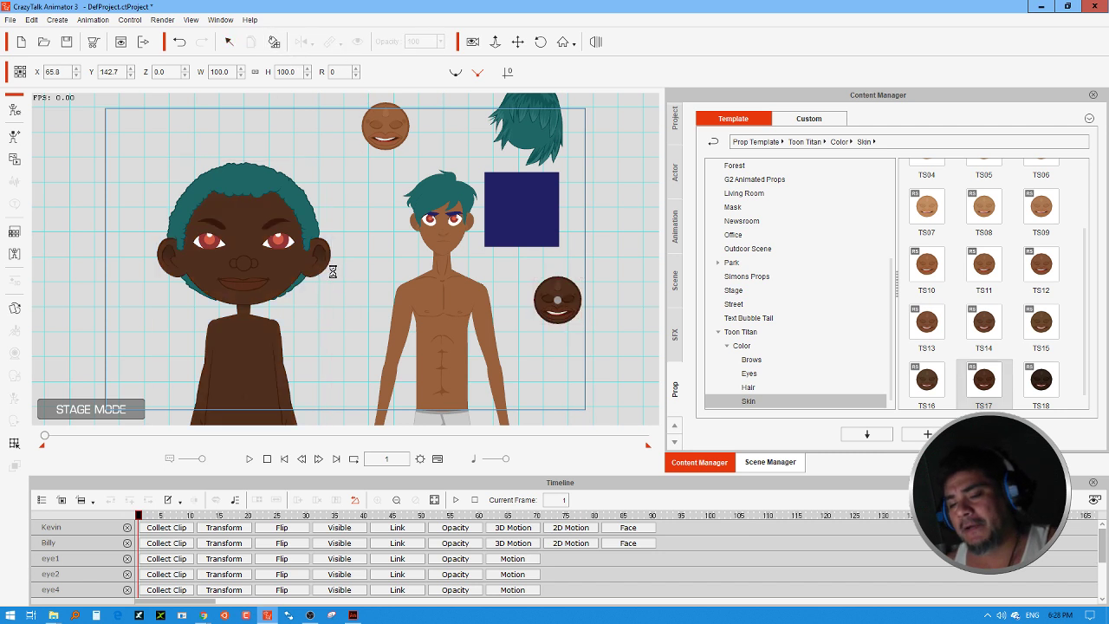